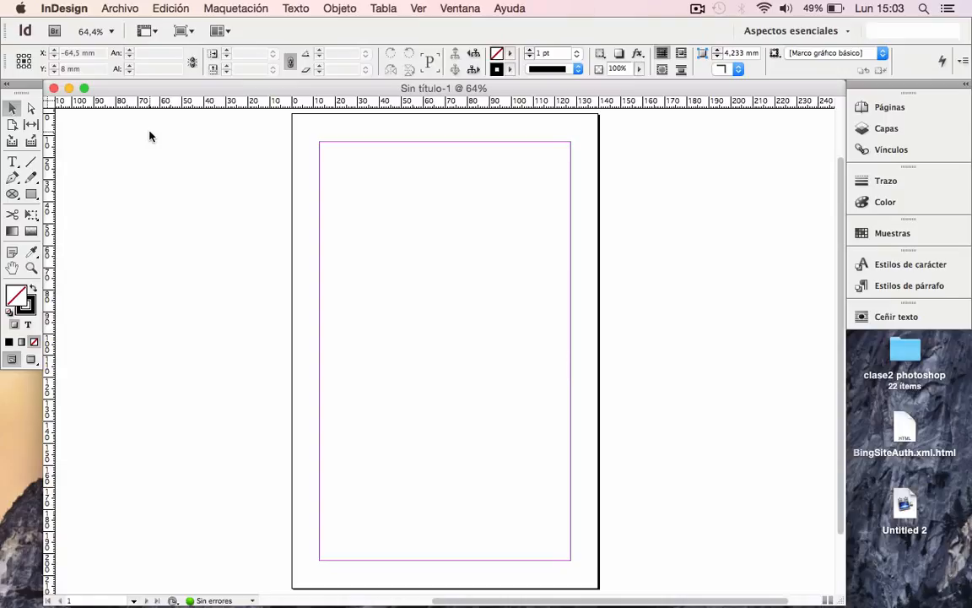
# Draw a text frame about 109.5 by 81.45 mm inside the upper half of the page margins.
pyautogui.click(15, 167)
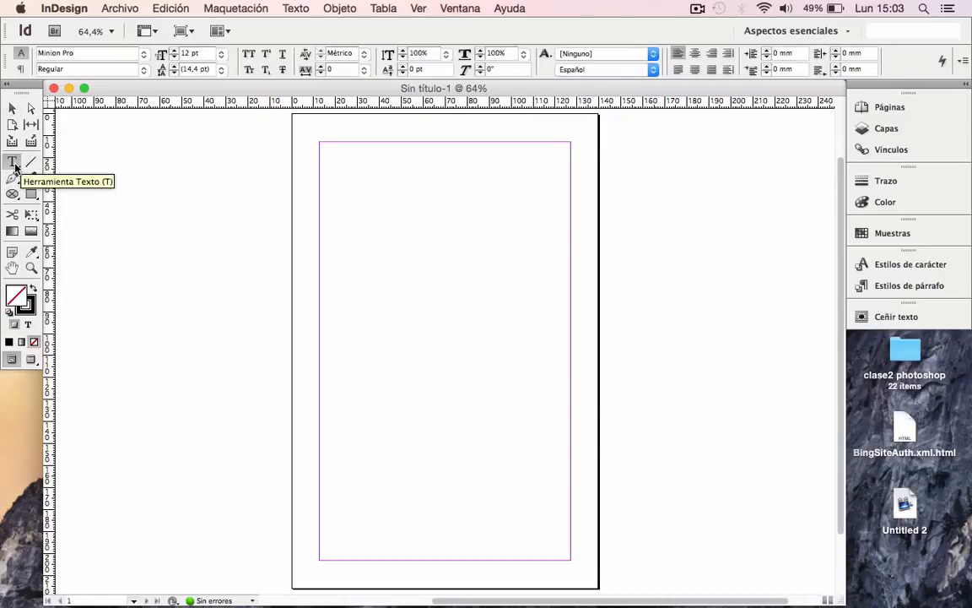
pyautogui.click(21, 69)
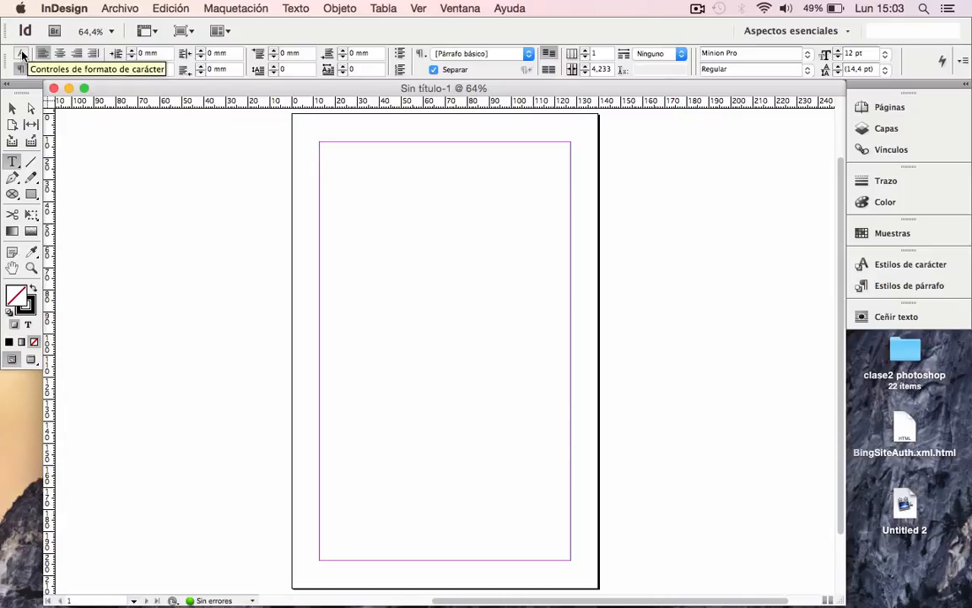
pyautogui.click(23, 54)
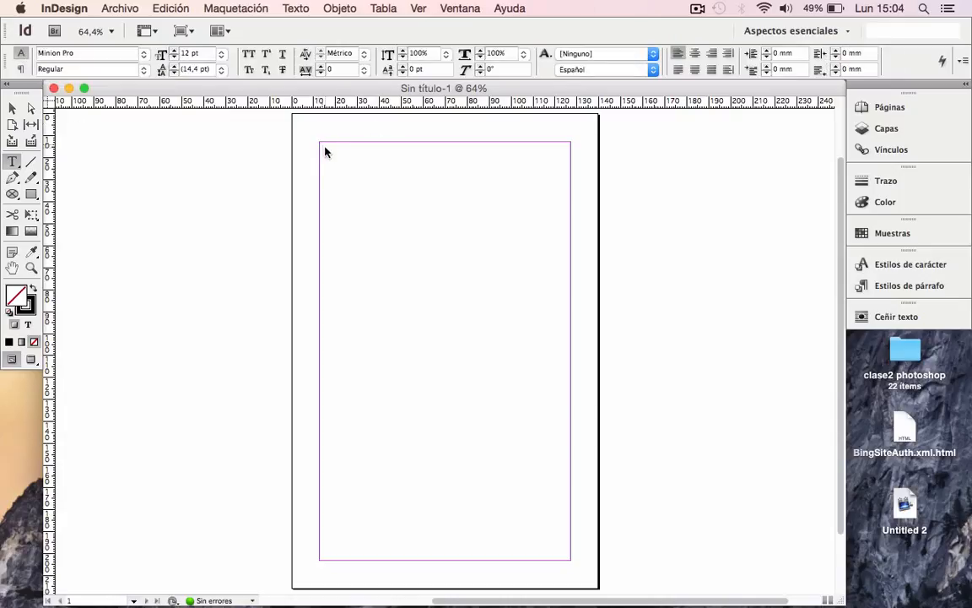
pyautogui.moveTo(323, 149); pyautogui.dragTo(564, 329)
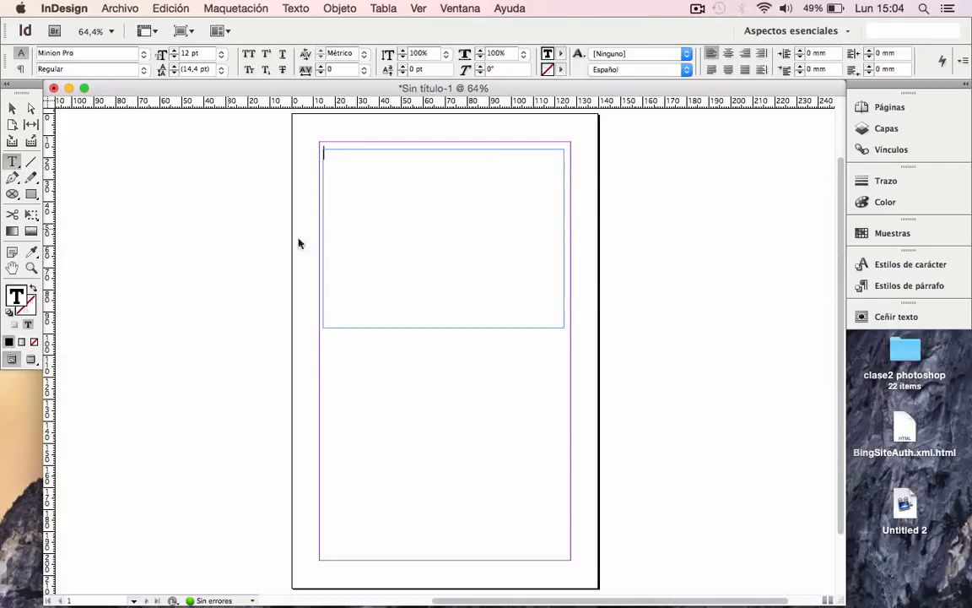
# Fill the new text frame with placeholder text.
pyautogui.click(297, 7)
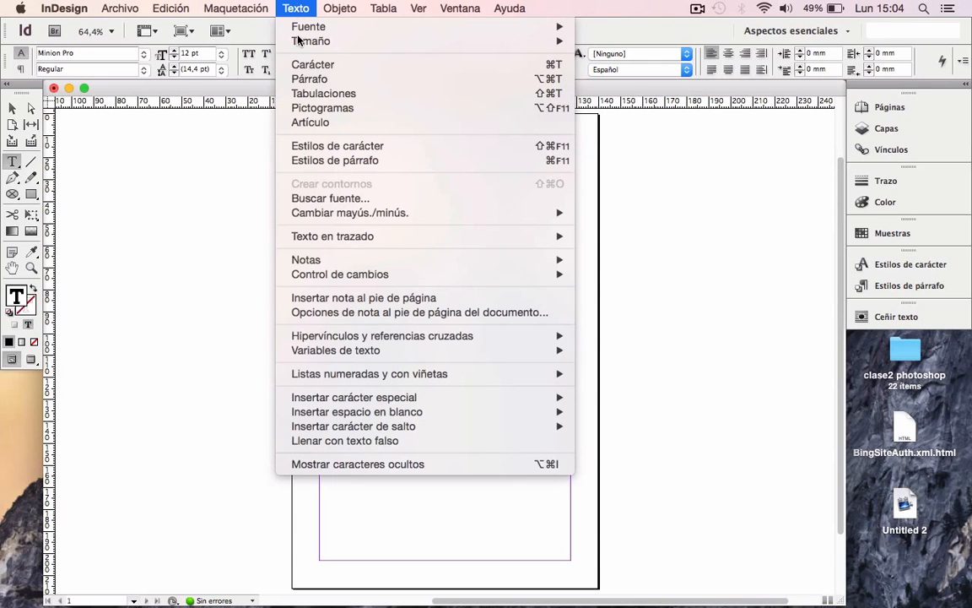
pyautogui.click(237, 147)
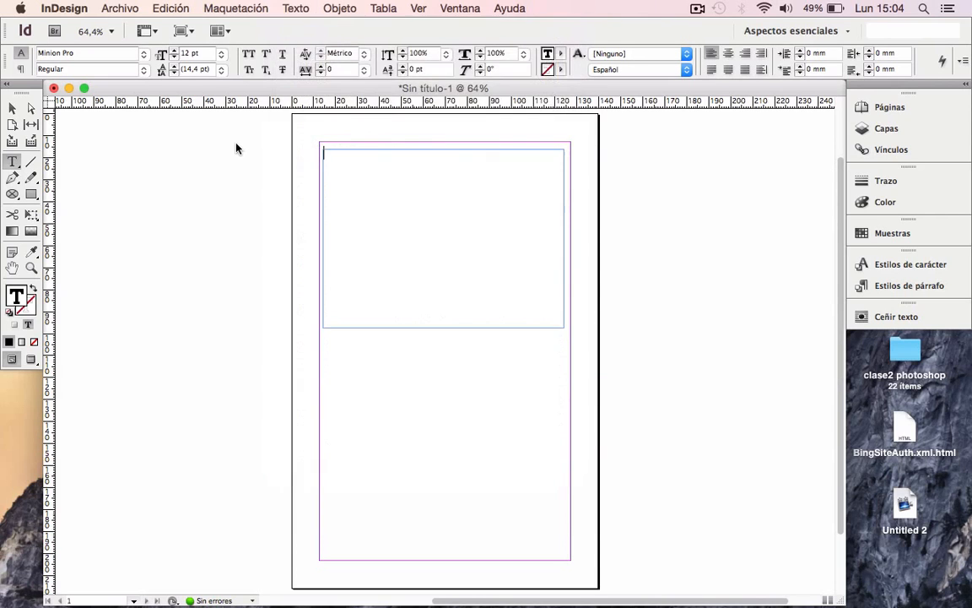
pyautogui.rightClick(330, 159)
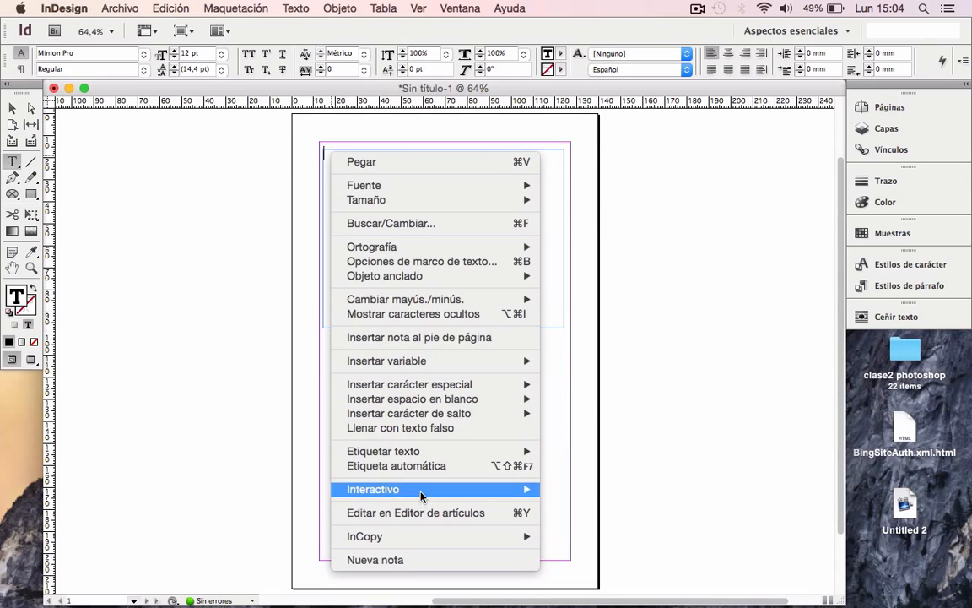
pyautogui.click(424, 431)
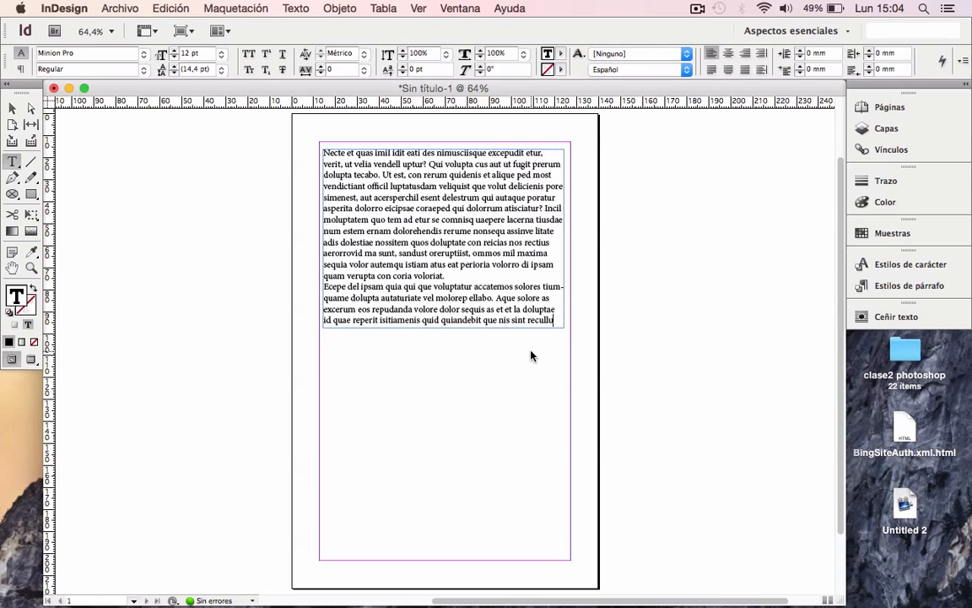
# Select all of the placeholder text inside the frame.
pyautogui.click(16, 110)
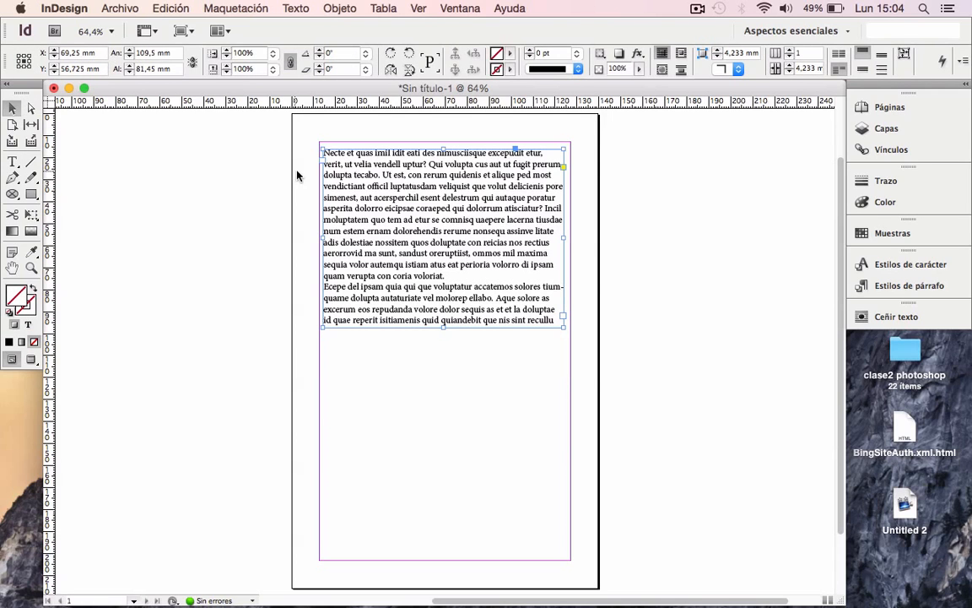
pyautogui.tripleClick(424, 266)
pyautogui.click(425, 266)
pyautogui.click(424, 183)
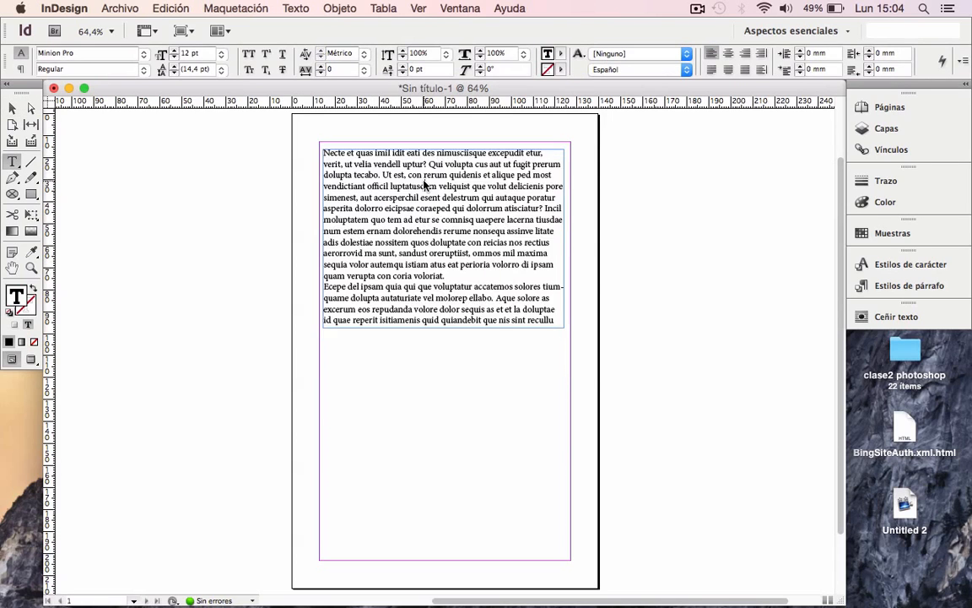
pyautogui.moveTo(449, 256); pyautogui.dragTo(370, 155)
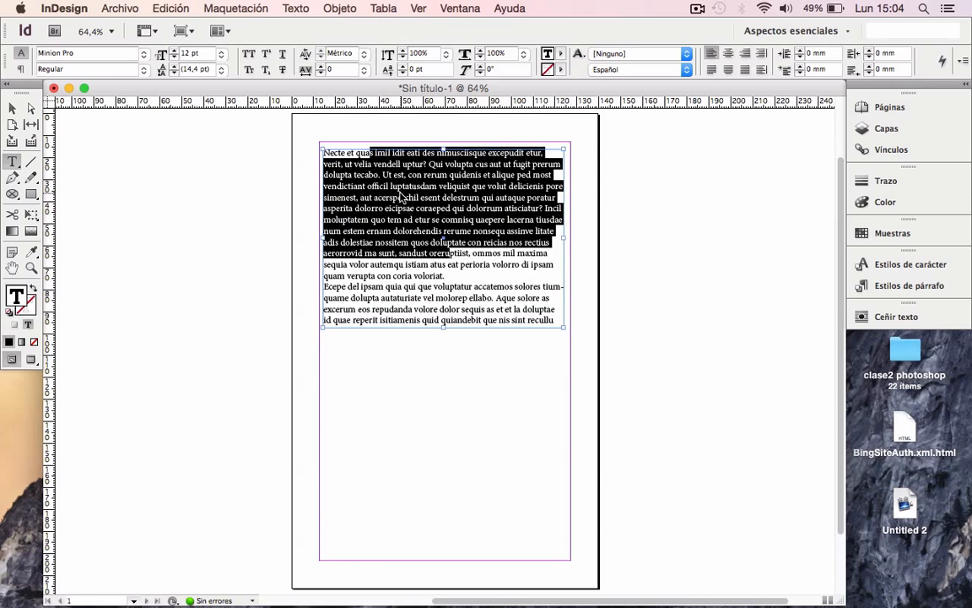
pyautogui.press('super+a')
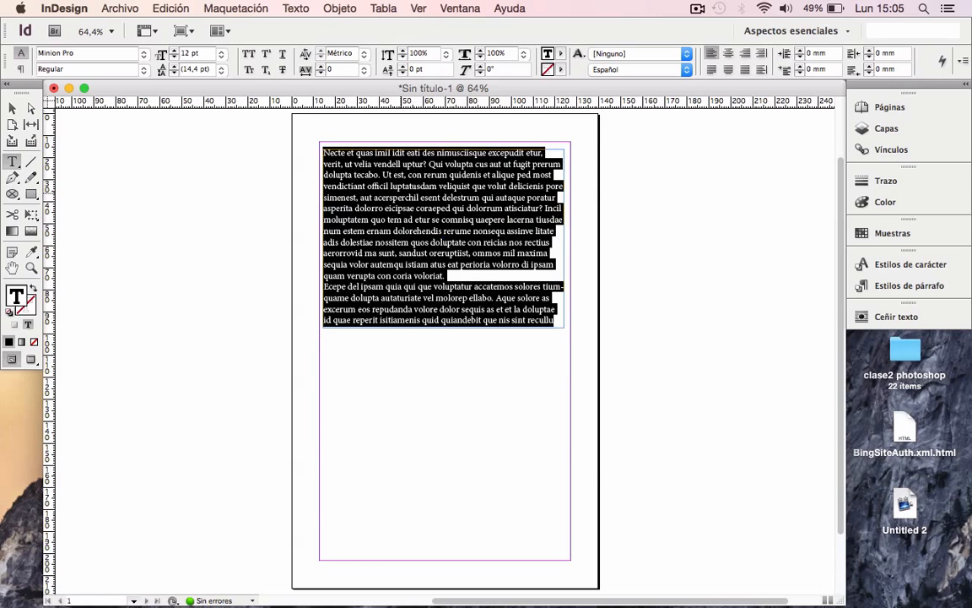
# Examine the available Minion Pro styles and the font families with their style variants, keeping the current font.
pyautogui.click(144, 72)
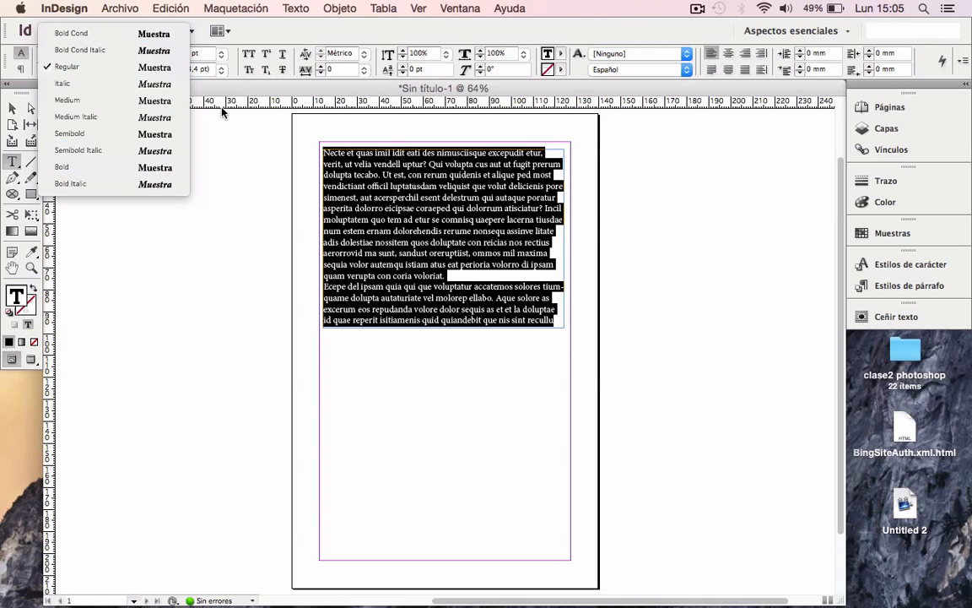
pyautogui.click(209, 87)
pyautogui.click(130, 52)
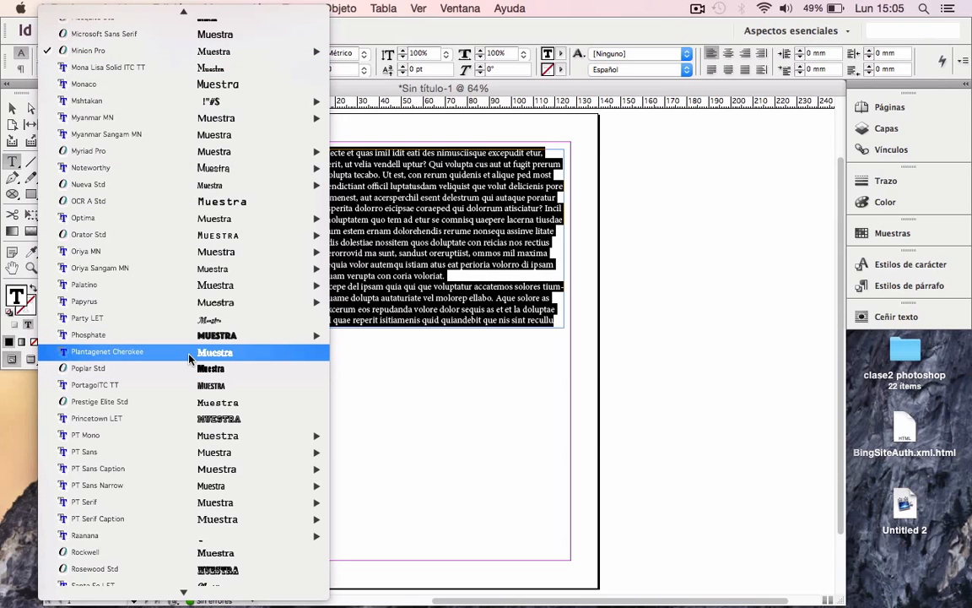
pyautogui.moveTo(209, 342)
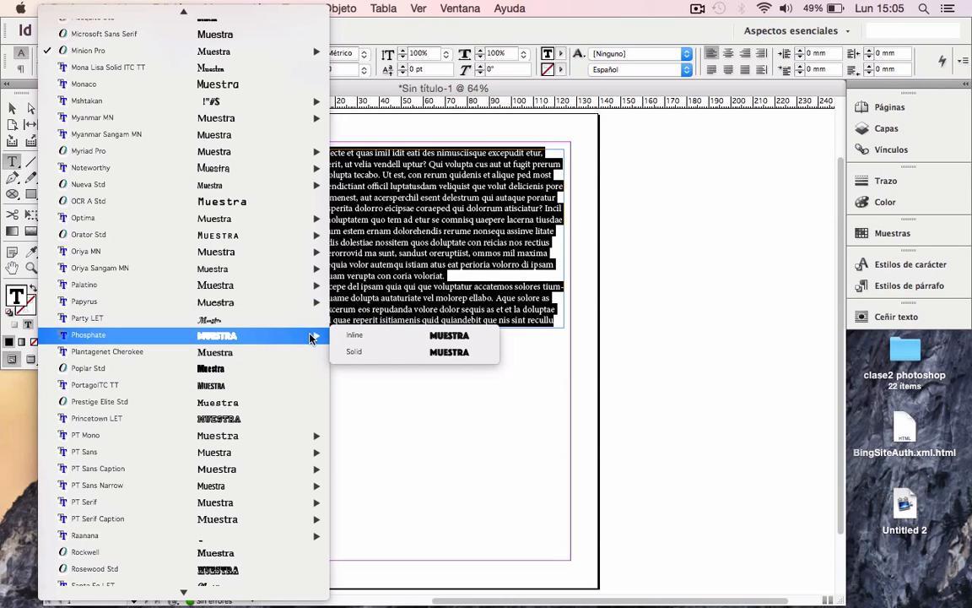
pyautogui.moveTo(307, 289)
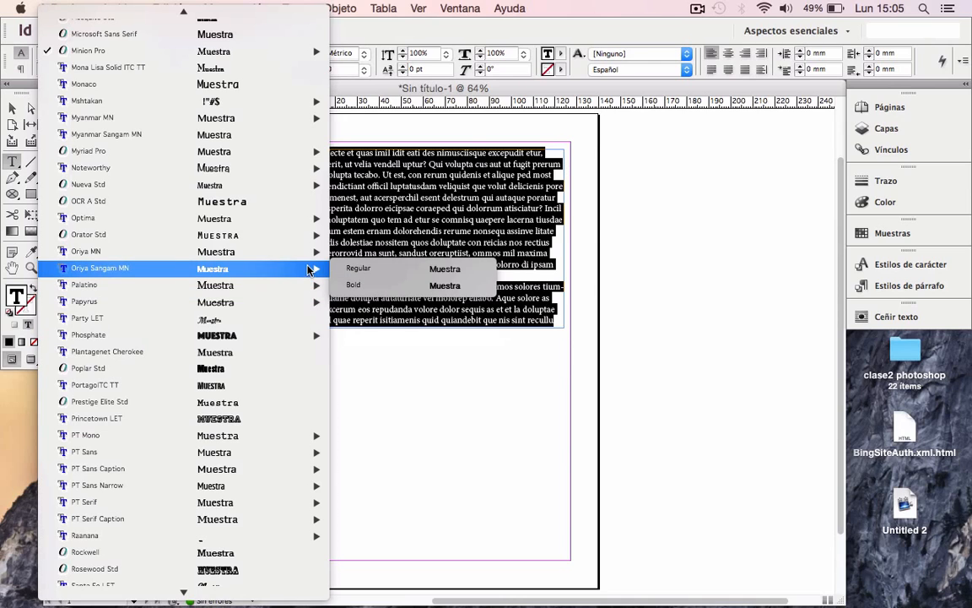
pyautogui.moveTo(309, 251)
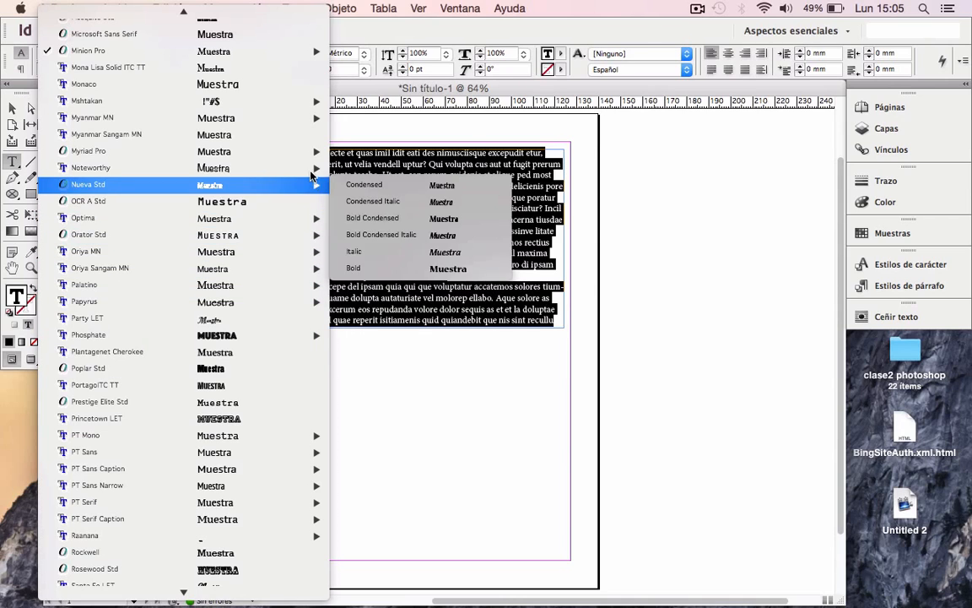
pyautogui.click(364, 94)
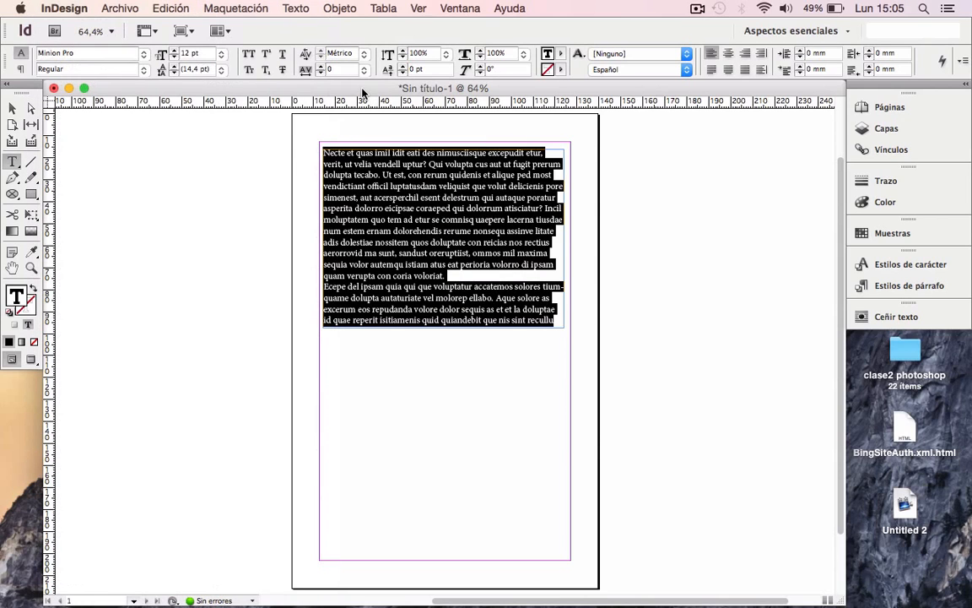
# Set the leading of the selected text to 25 pt.
pyautogui.click(174, 58)
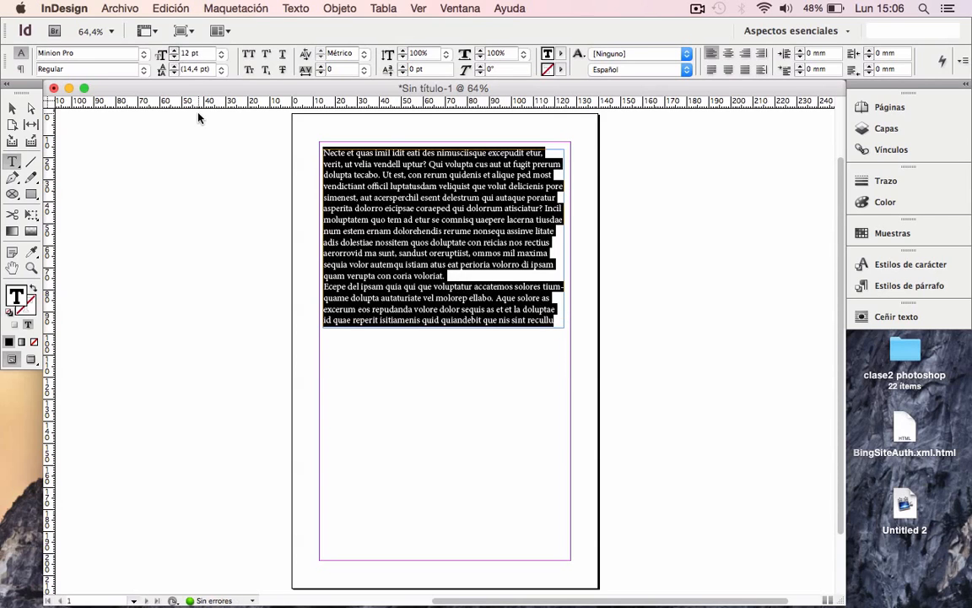
pyautogui.click(175, 68)
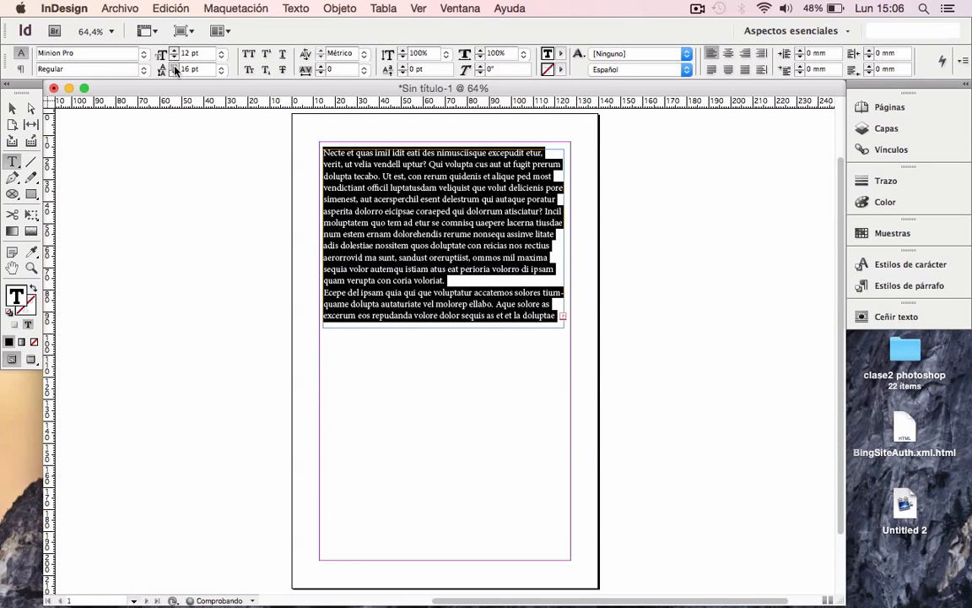
pyautogui.click(175, 67)
pyautogui.click(175, 67)
pyautogui.click(175, 66)
pyautogui.click(175, 67)
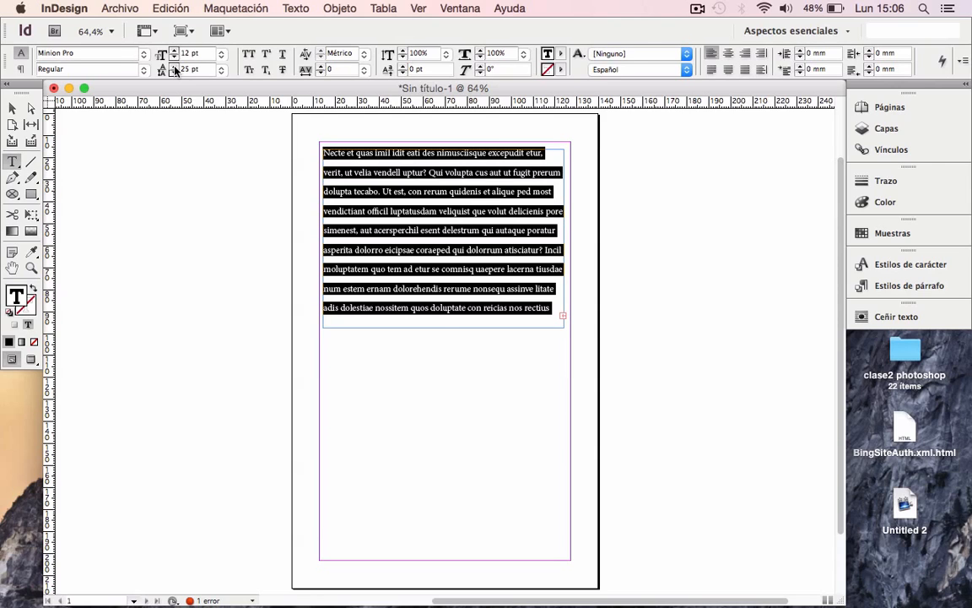
# Examine the overset text marker near the text frame's lower right corner up close, and return to 100% magnification.
pyautogui.click(12, 108)
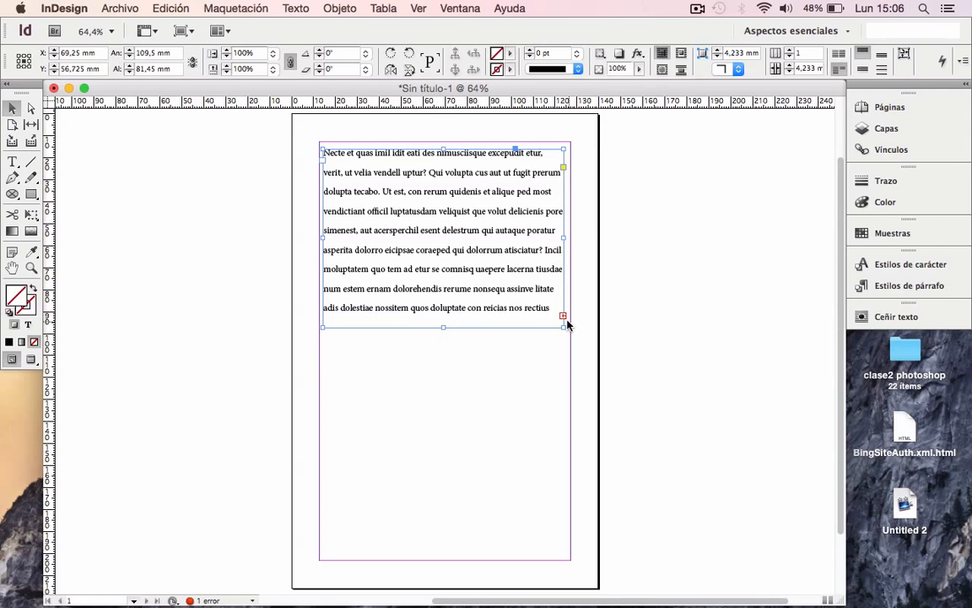
pyautogui.click(31, 268)
pyautogui.moveTo(595, 304); pyautogui.dragTo(555, 344)
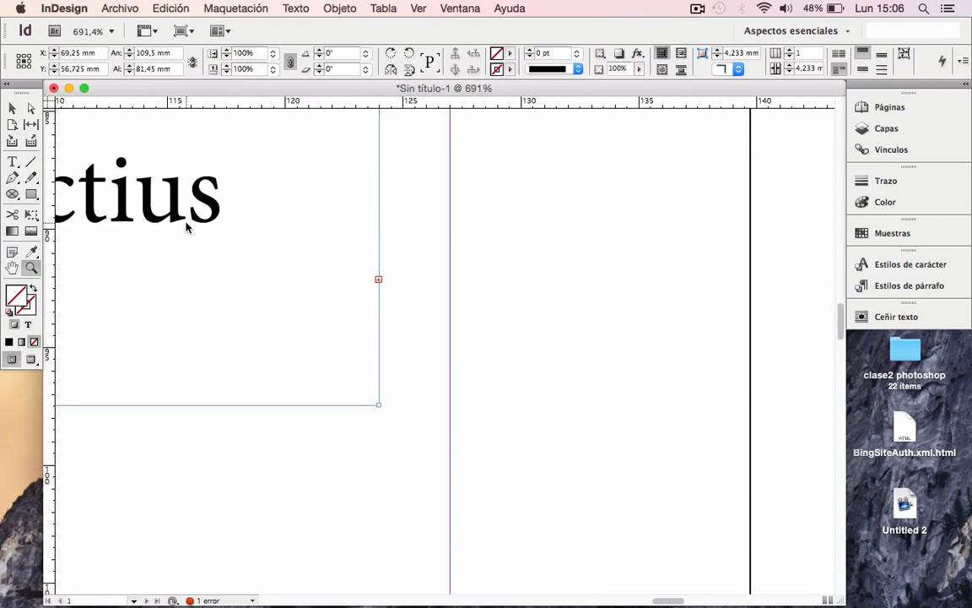
pyautogui.click(12, 108)
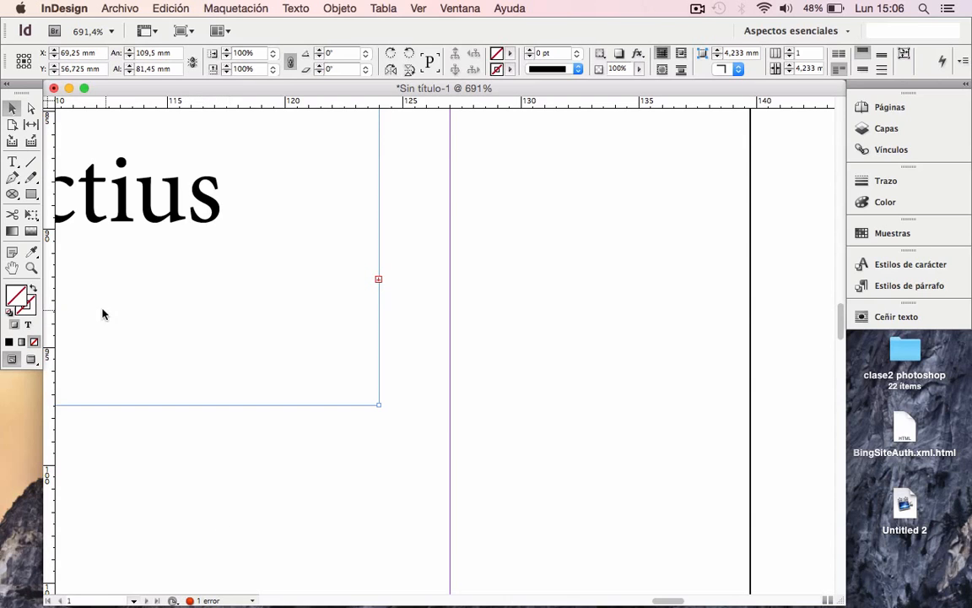
pyautogui.click(32, 267)
pyautogui.keyDown('alt'); pyautogui.click(354, 260); pyautogui.keyUp('alt')
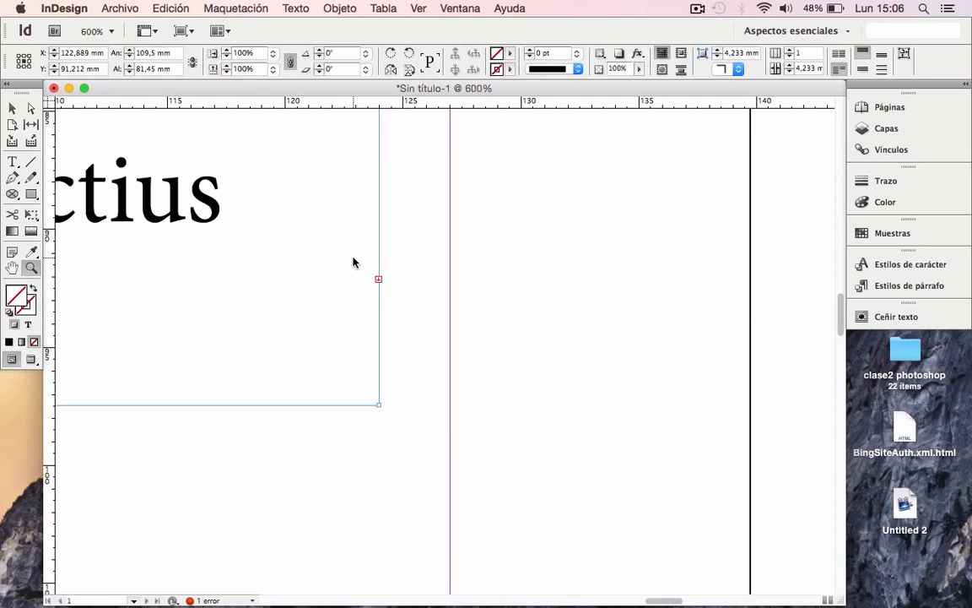
pyautogui.keyDown('alt'); pyautogui.click(432, 267); pyautogui.keyUp('alt')
pyautogui.keyDown('alt'); pyautogui.click(358, 276); pyautogui.keyUp('alt')
pyautogui.keyDown('alt'); pyautogui.click(311, 267); pyautogui.keyUp('alt')
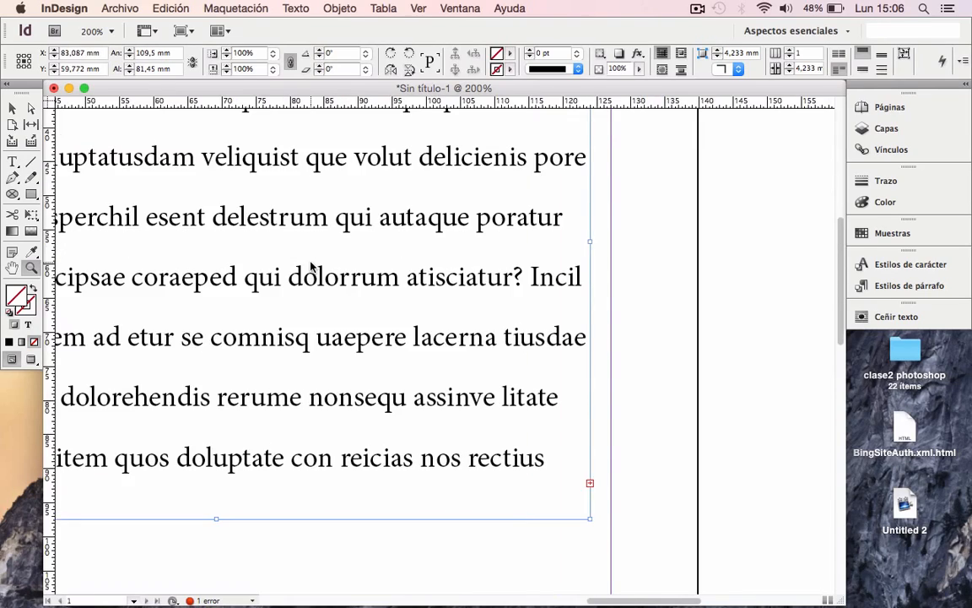
pyautogui.keyDown('alt'); pyautogui.click(254, 265); pyautogui.keyUp('alt')
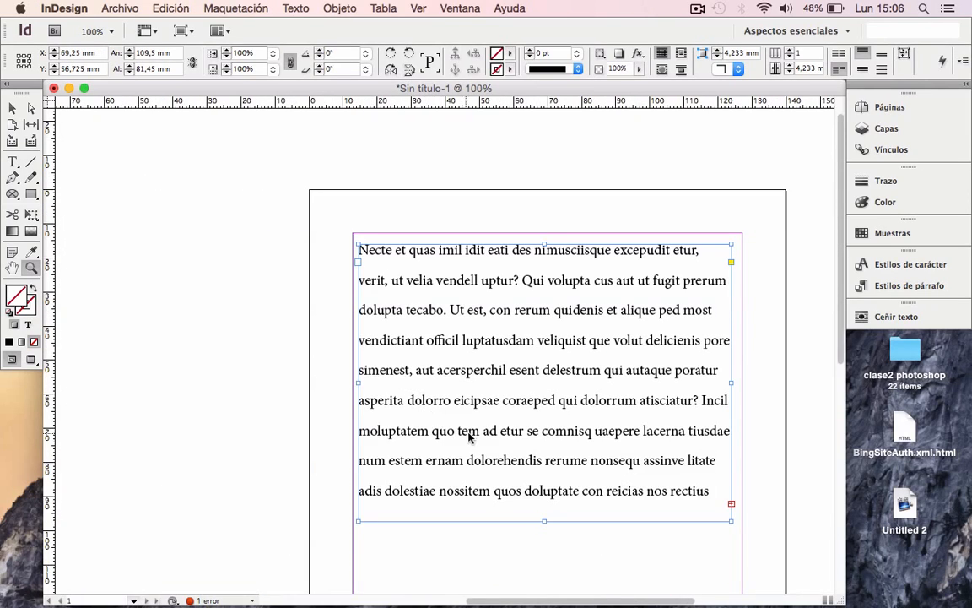
# Extend the text frame downward to about 184.7 mm high, and shorten it to about 102.7 mm.
pyautogui.moveTo(478, 368); pyautogui.dragTo(278, 272)
pyautogui.click(10, 107)
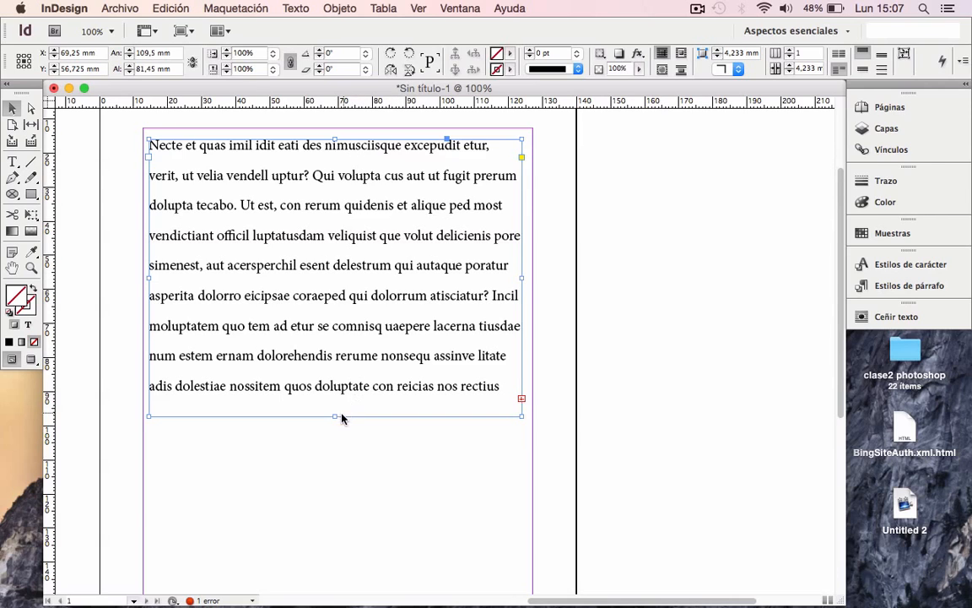
pyautogui.moveTo(334, 419); pyautogui.dragTo(336, 581)
pyautogui.scroll(-5, 358, 506)
pyautogui.hscroll(-2, 355, 456)
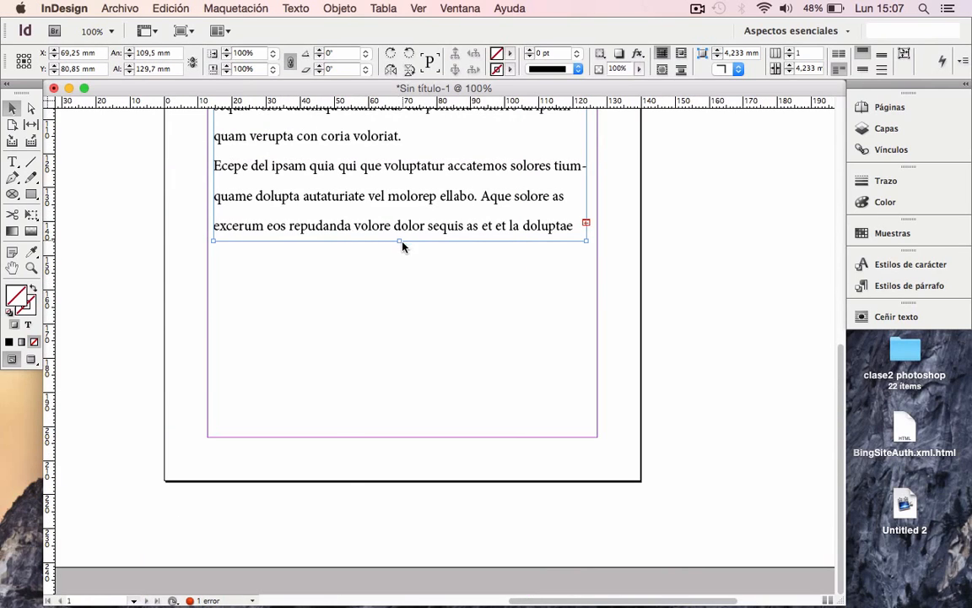
pyautogui.moveTo(402, 243); pyautogui.dragTo(413, 429)
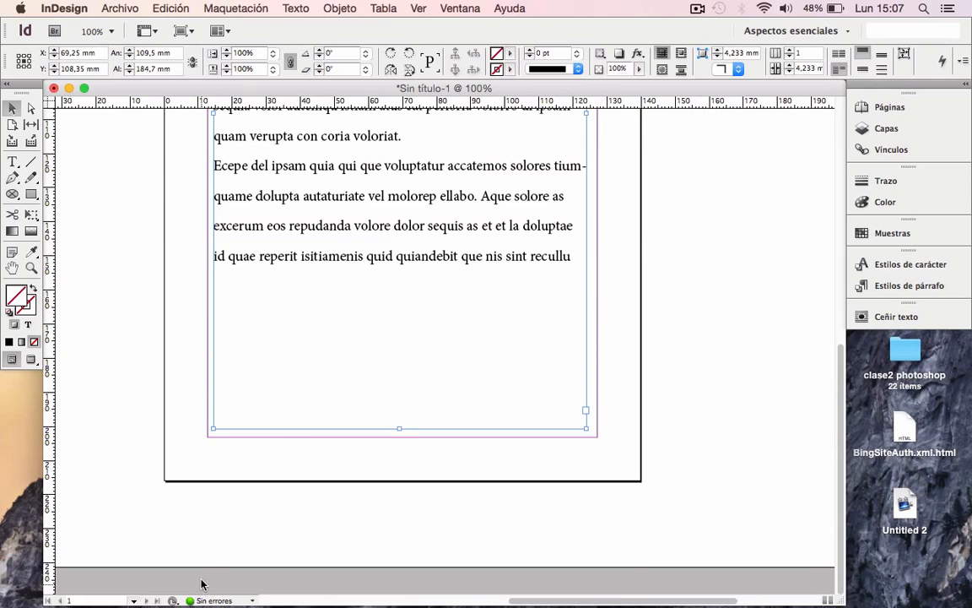
pyautogui.moveTo(399, 432); pyautogui.dragTo(403, 148)
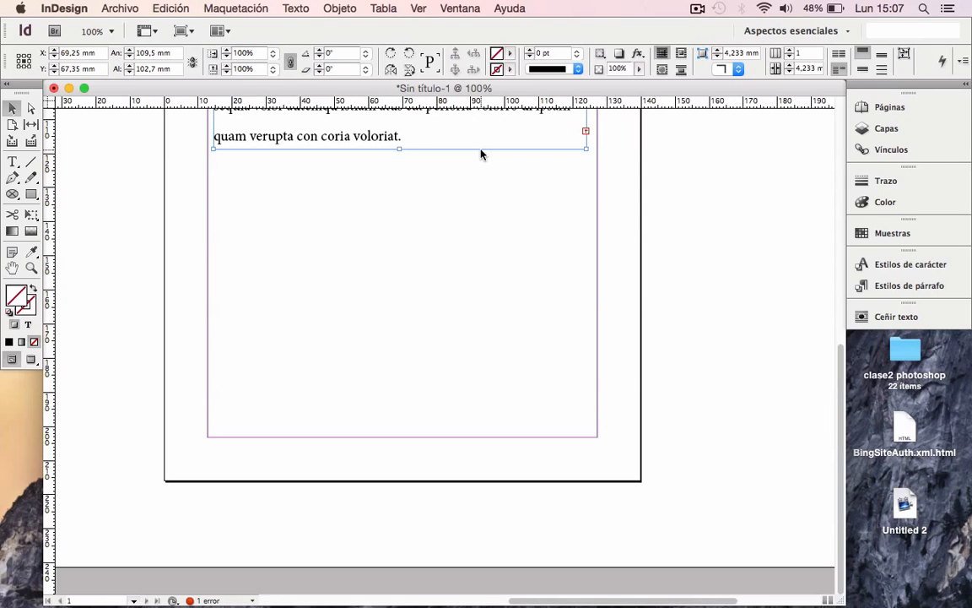
# Flow the overset text into a new threaded frame about 114.3 by 67.75 mm below the first, and delete that frame.
pyautogui.click(586, 132)
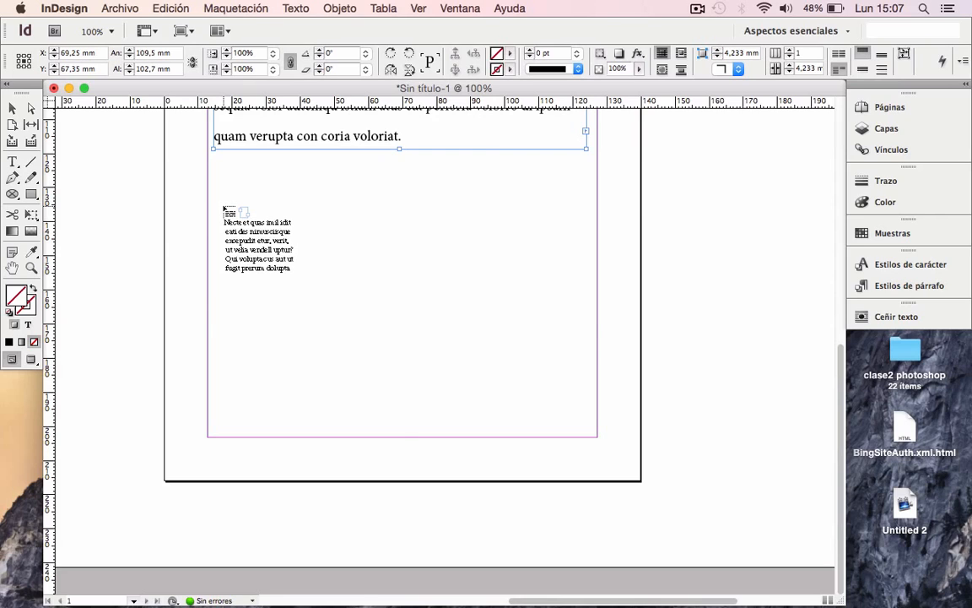
pyautogui.click(224, 206)
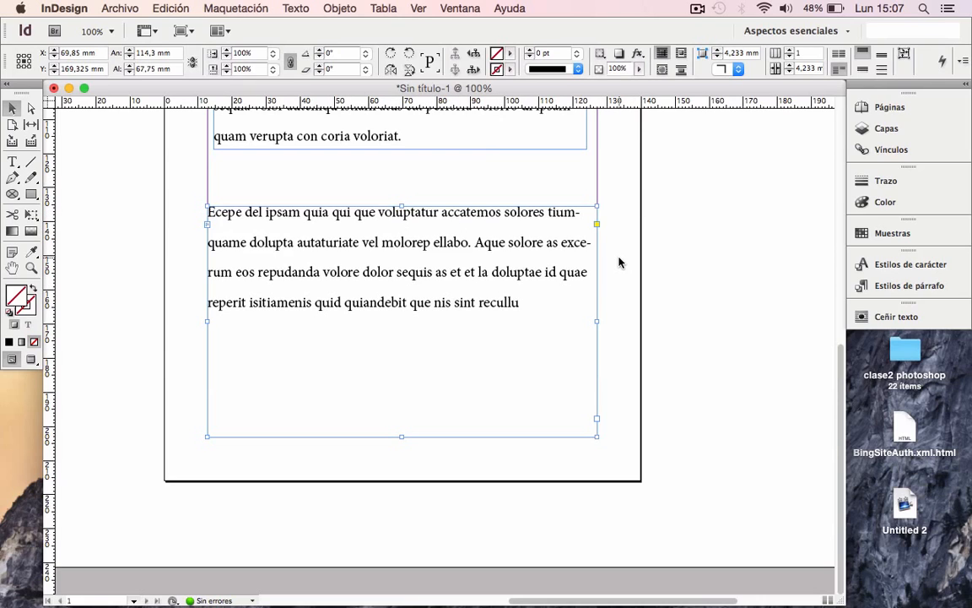
pyautogui.press('BackSpace')
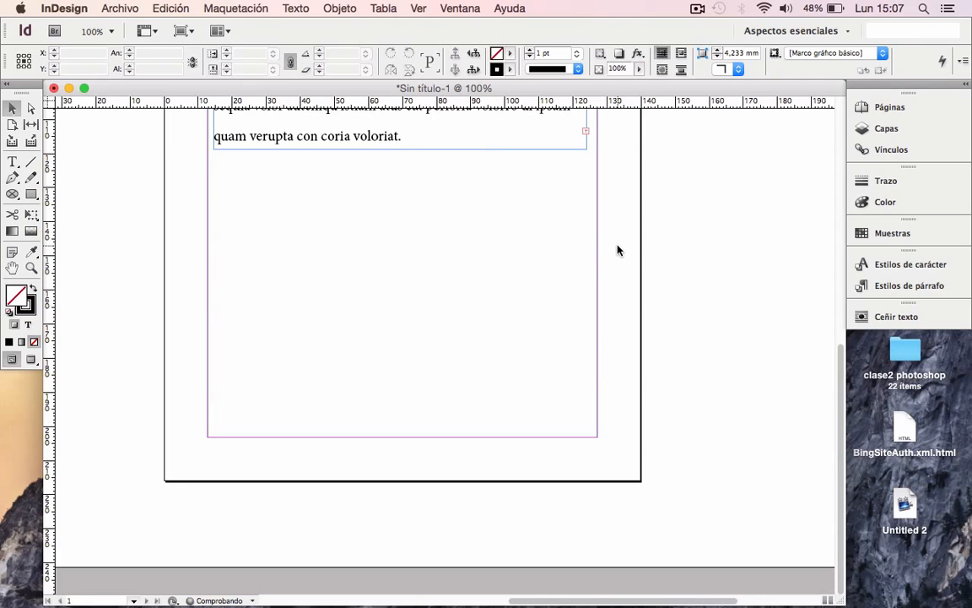
pyautogui.scroll(6, 528, 241)
pyautogui.scroll(-4, 528, 240)
pyautogui.scroll(4, 527, 242)
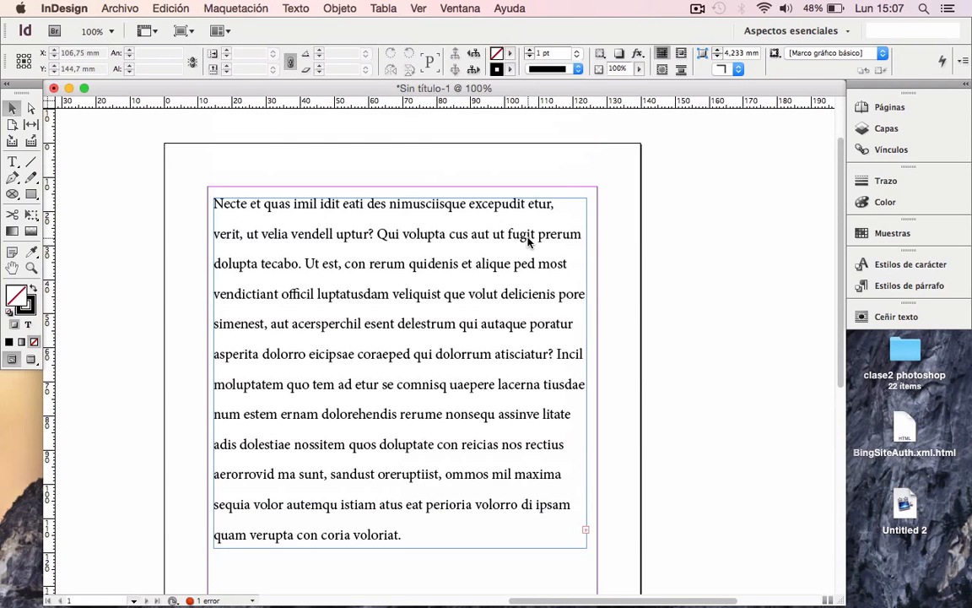
# Apply all caps and small caps in turn to all the text in the frame, and restore its normal case.
pyautogui.doubleClick(377, 358)
pyautogui.tripleClick(377, 358)
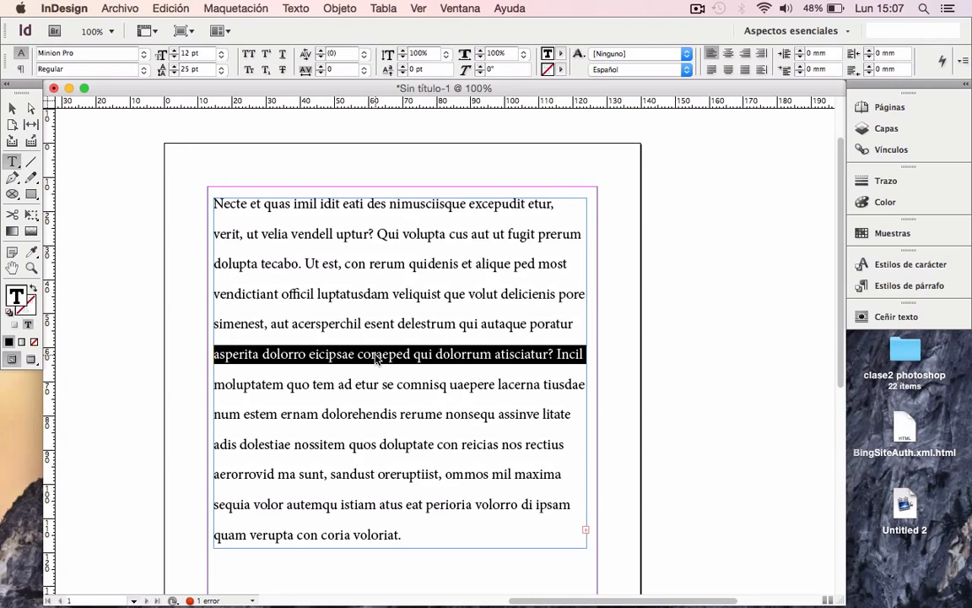
pyautogui.press('super+a')
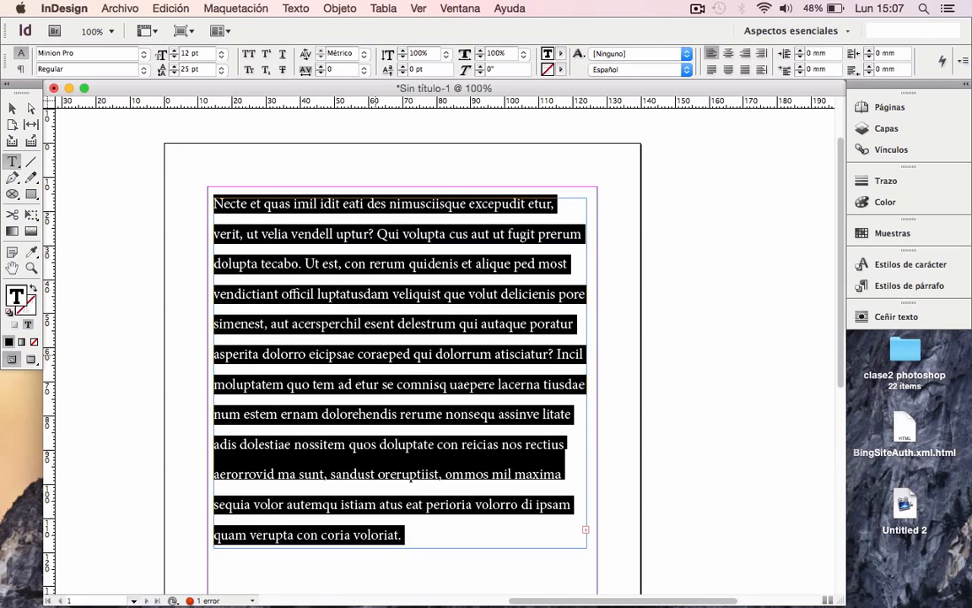
pyautogui.click(248, 56)
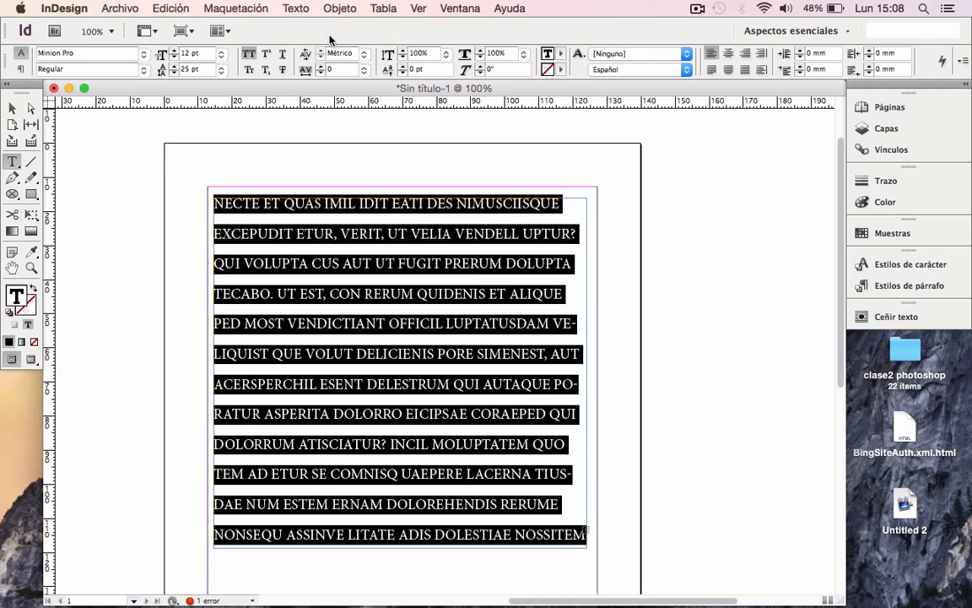
pyautogui.click(248, 71)
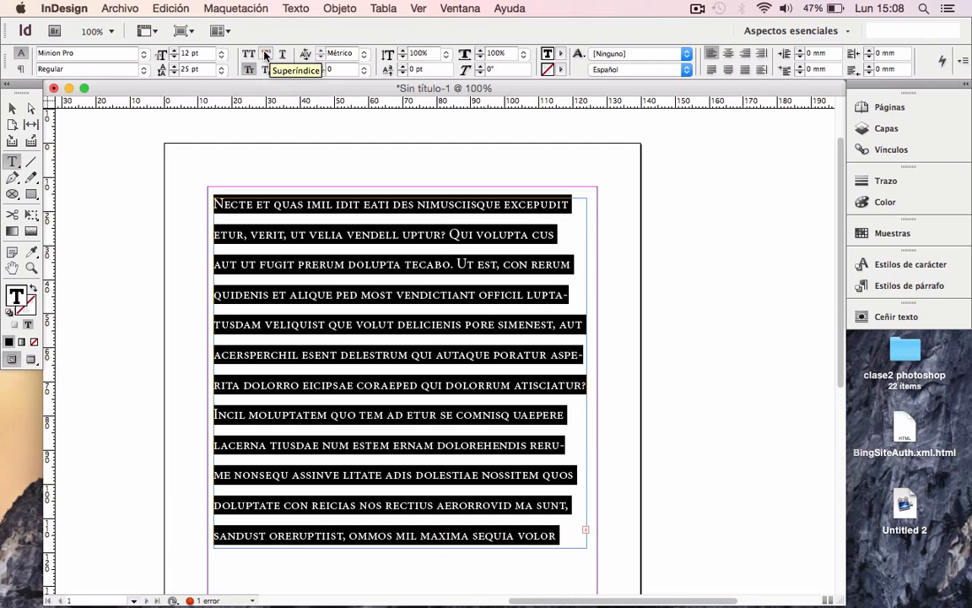
pyautogui.click(249, 70)
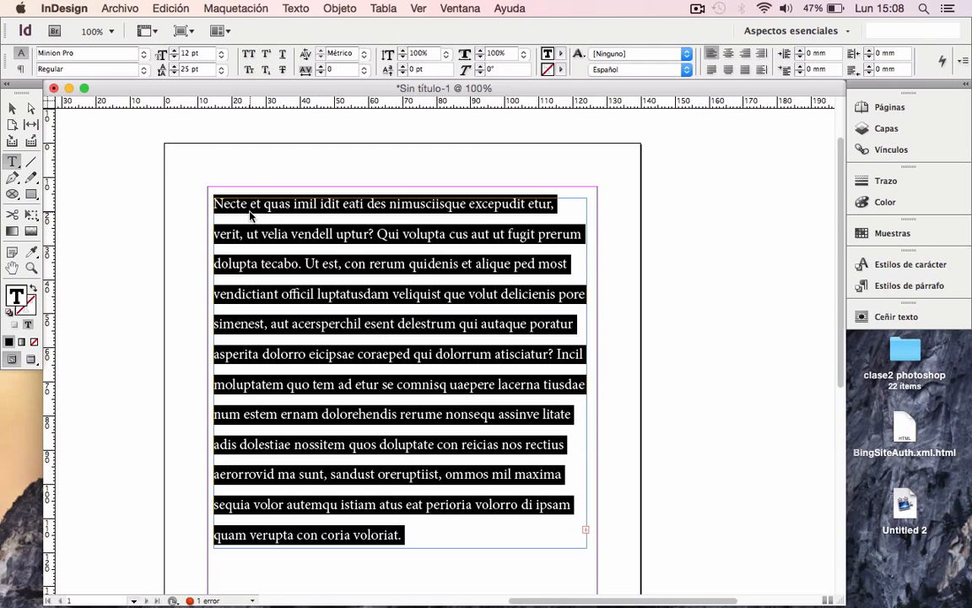
# Try superscript and subscript on the letters "ecte" of the first word, and return them to normal position.
pyautogui.click(195, 196)
pyautogui.click(31, 267)
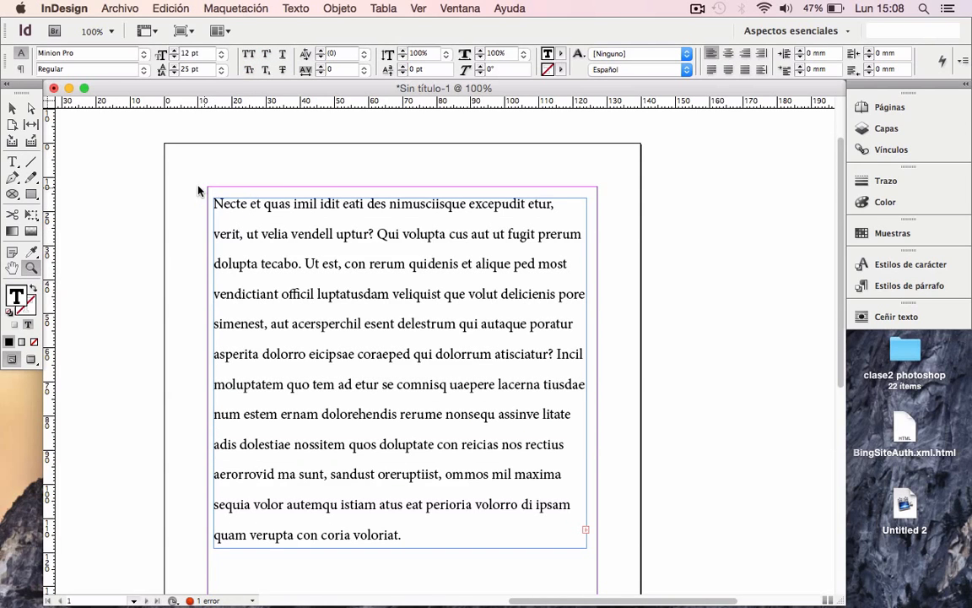
pyautogui.moveTo(196, 184); pyautogui.dragTo(337, 262)
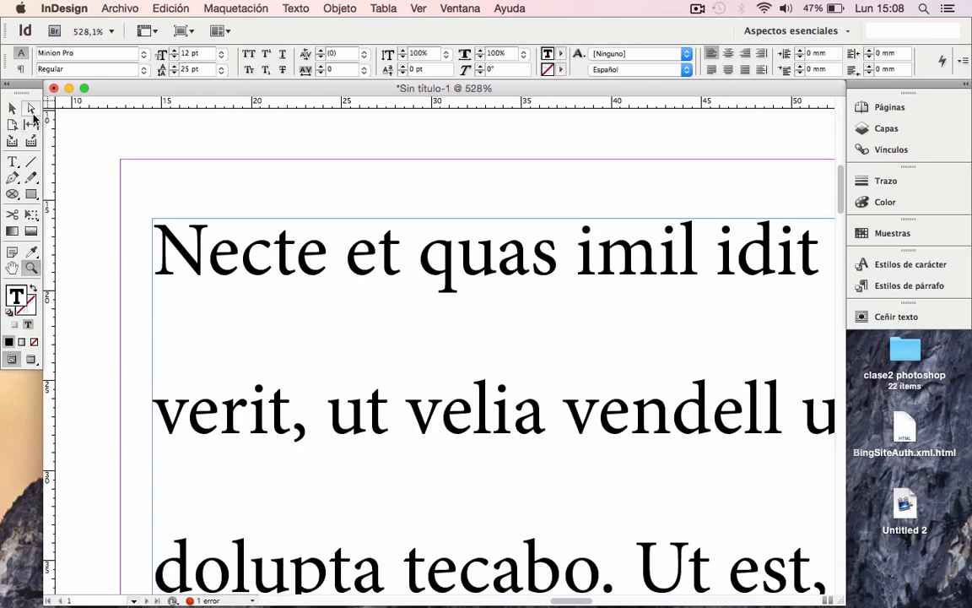
pyautogui.click(15, 162)
pyautogui.moveTo(329, 249); pyautogui.dragTo(215, 264)
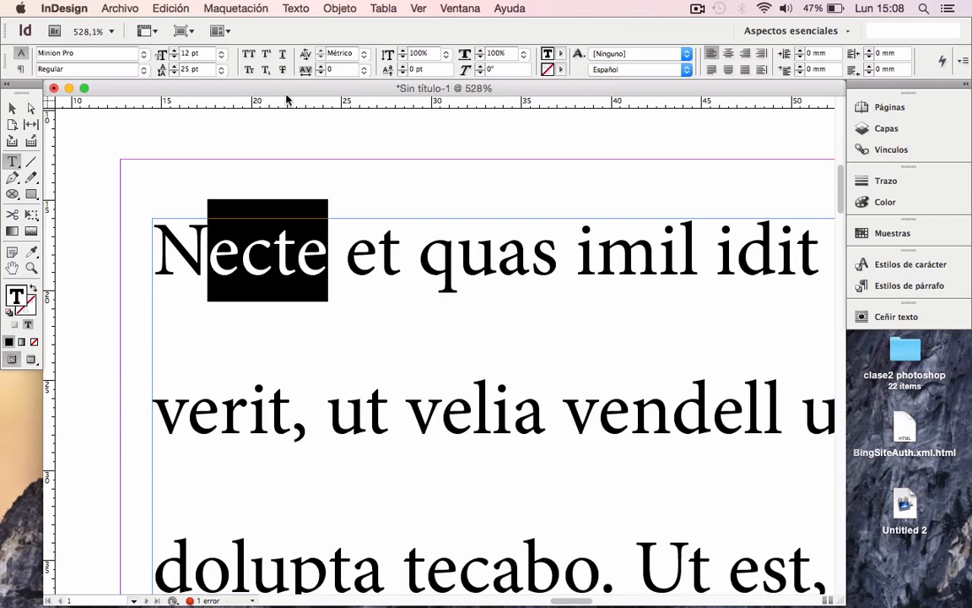
pyautogui.click(267, 55)
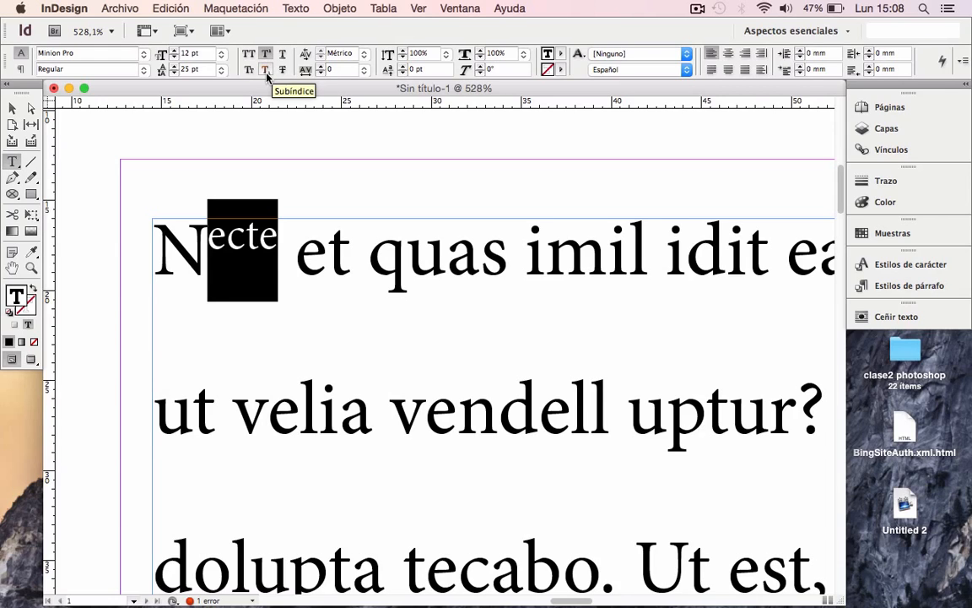
pyautogui.click(266, 71)
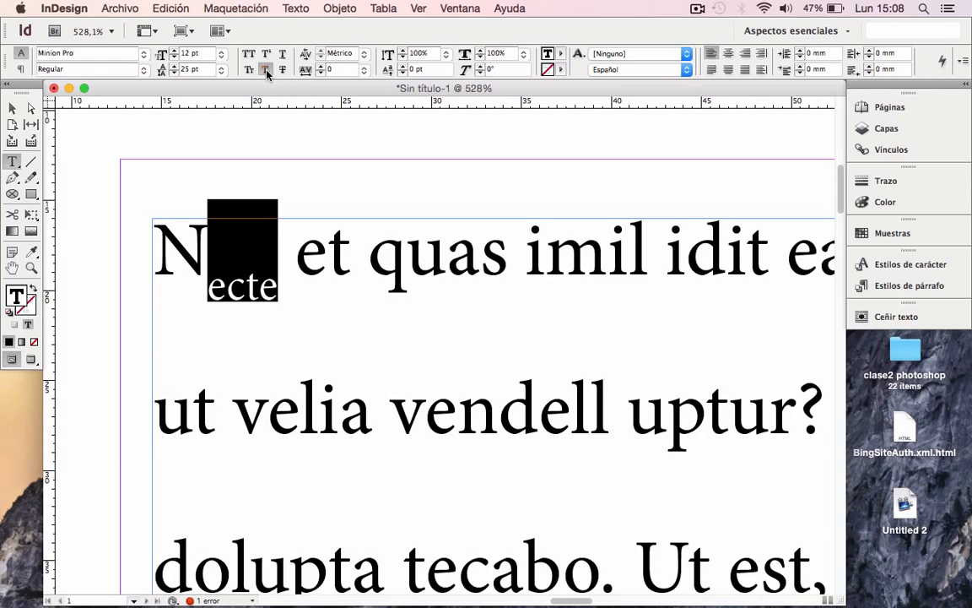
pyautogui.click(265, 71)
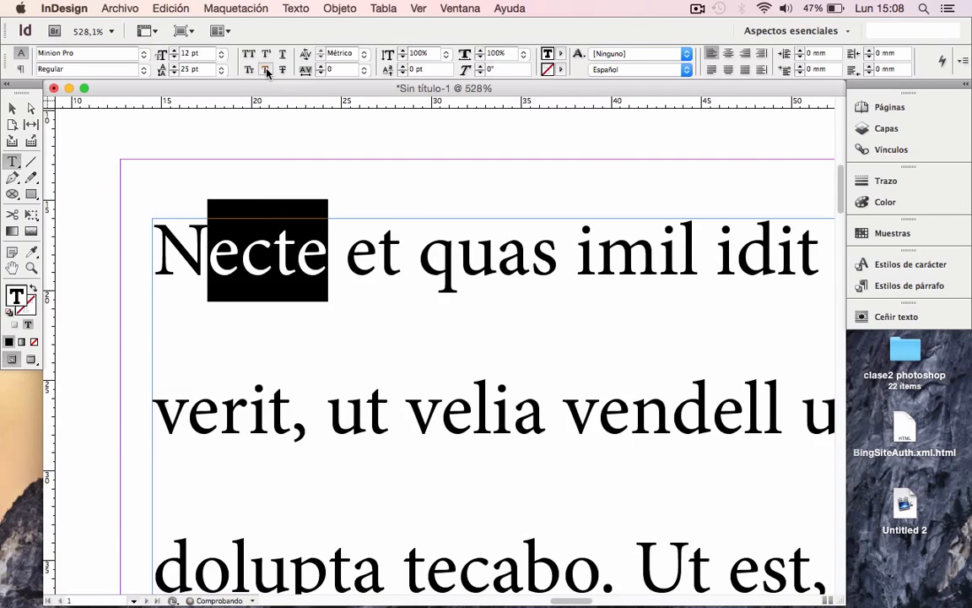
# Try underline and strikethrough on the selected letters "ecte", and remove both effects.
pyautogui.click(283, 55)
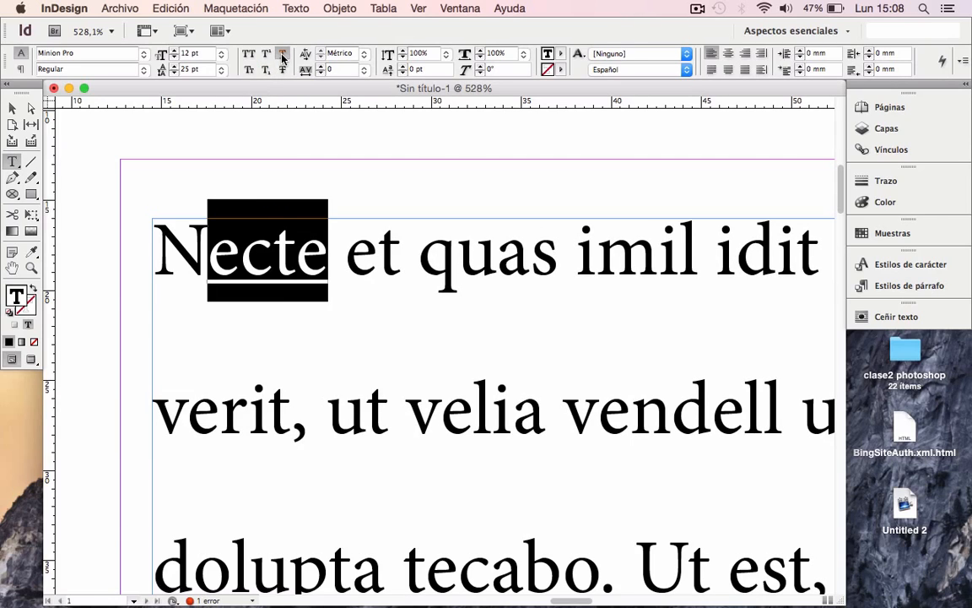
pyautogui.click(284, 71)
pyautogui.click(284, 71)
pyautogui.click(284, 55)
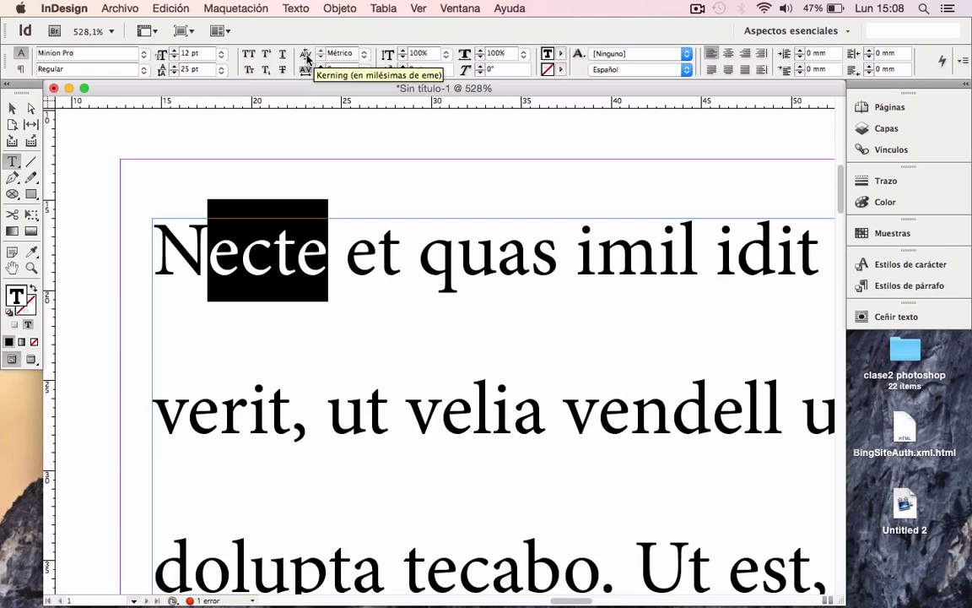
# Replace the initial "N" of the first word with "AV" so that it reads "AVecte".
pyautogui.click(209, 255)
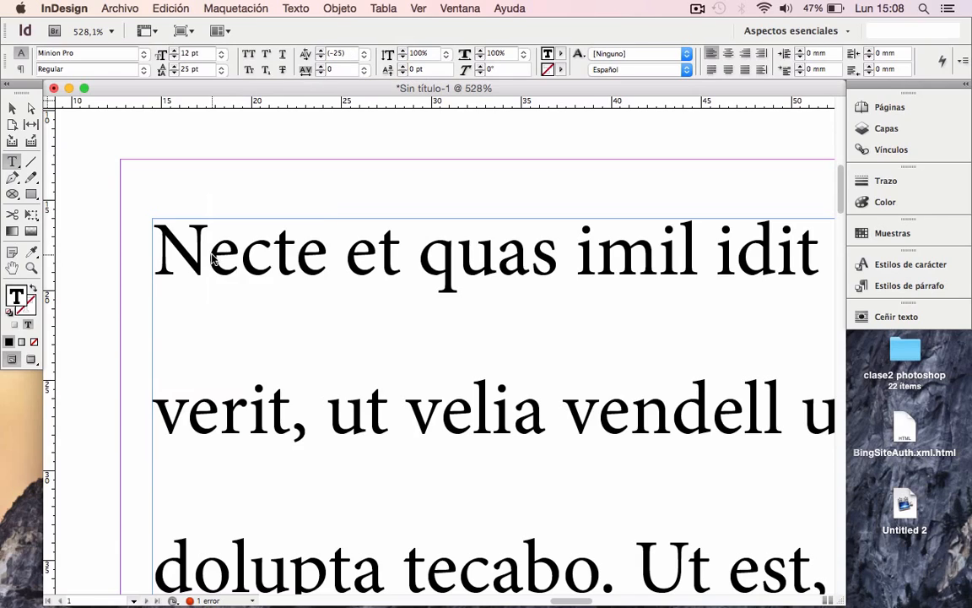
pyautogui.write('V')
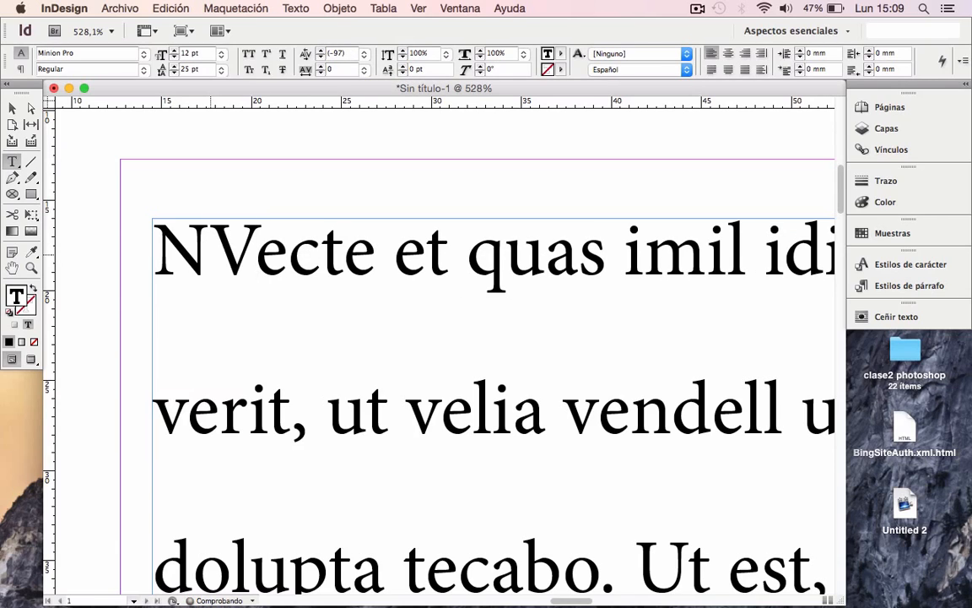
pyautogui.moveTo(199, 253); pyautogui.dragTo(152, 253)
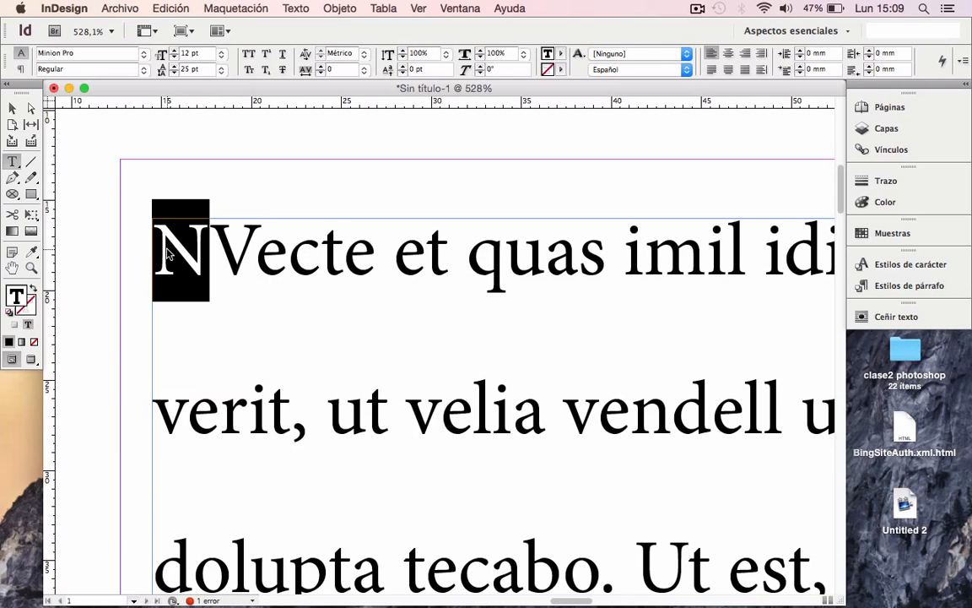
pyautogui.write('V')
pyautogui.press('BackSpace')
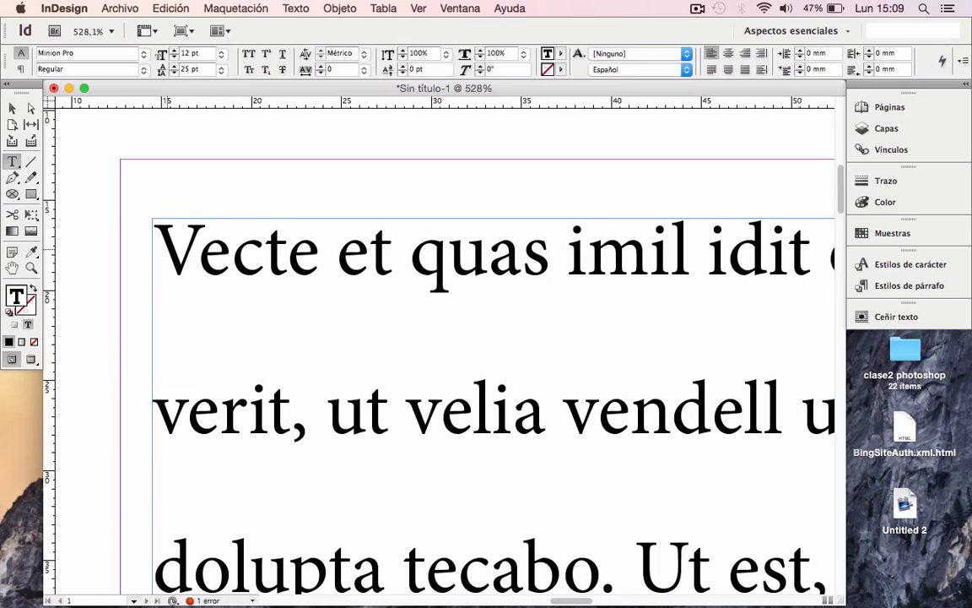
pyautogui.write('A')
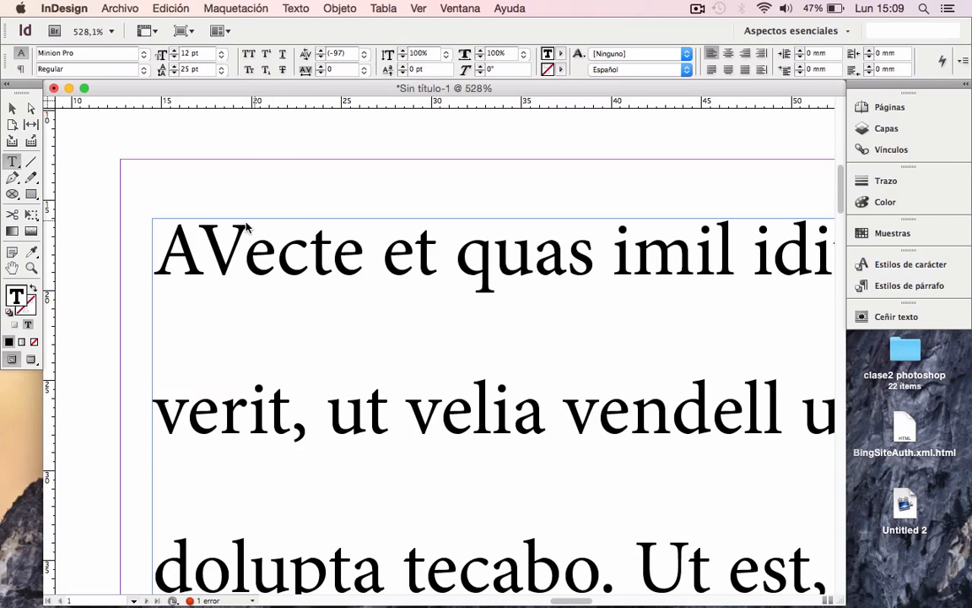
pyautogui.moveTo(244, 249); pyautogui.dragTo(165, 258)
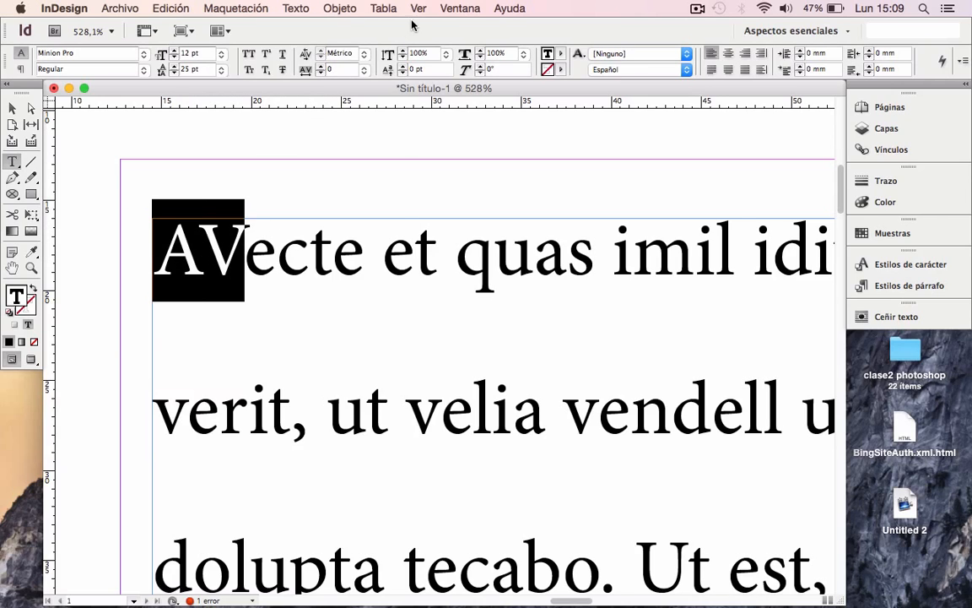
pyautogui.click(329, 50)
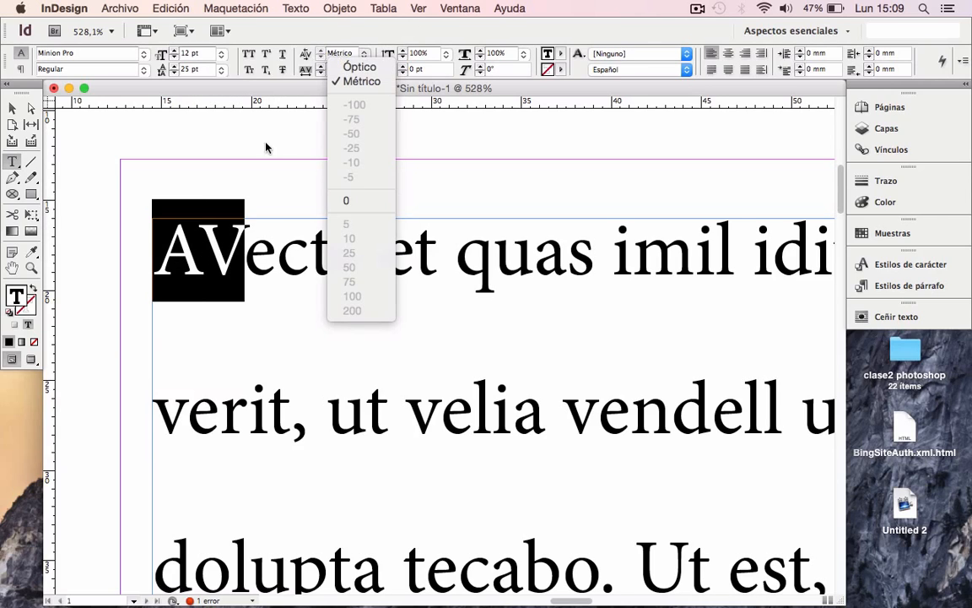
pyautogui.click(223, 237)
pyautogui.click(202, 246)
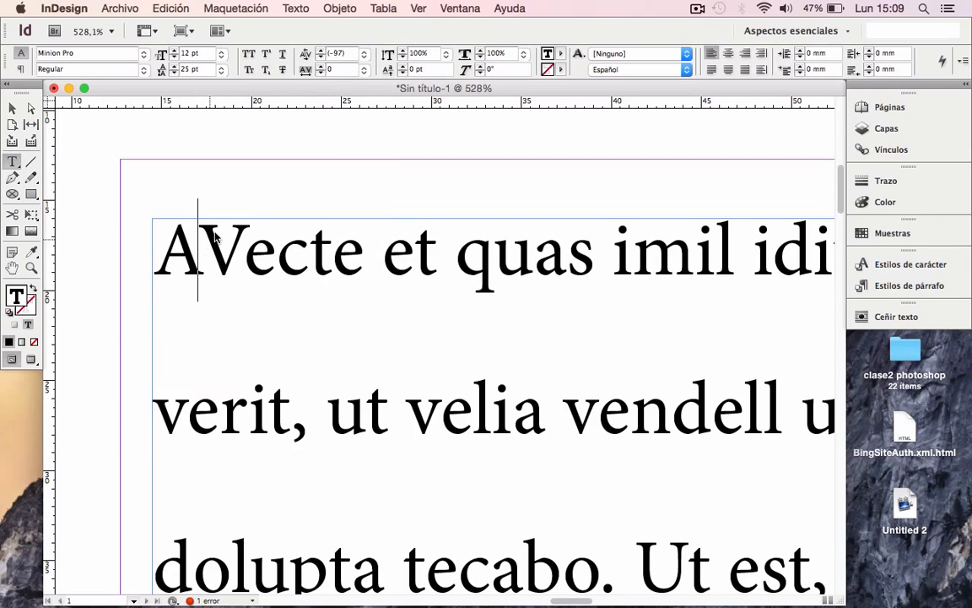
pyautogui.click(367, 55)
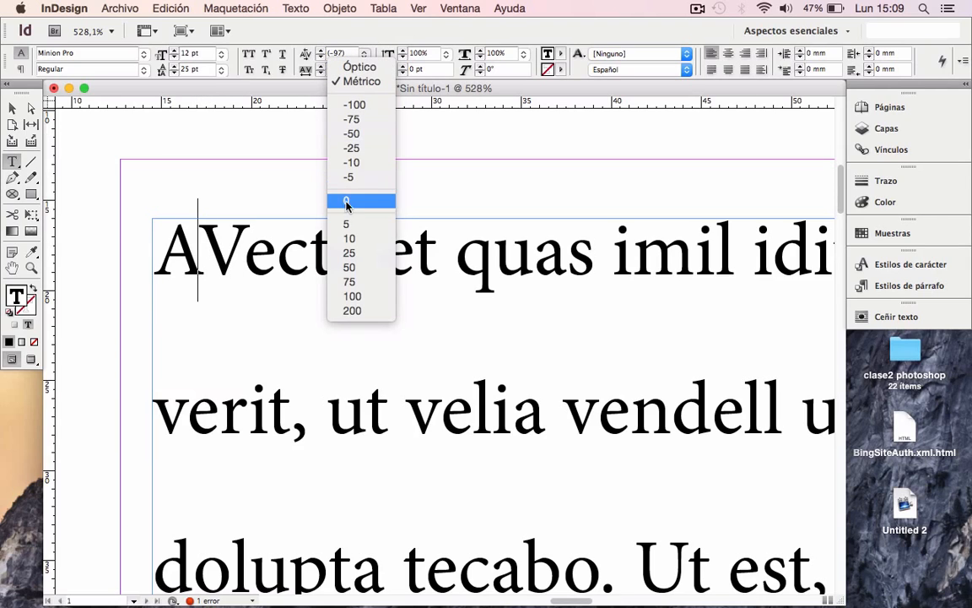
pyautogui.click(217, 255)
# Apply optical kerning (Óptico) to the letters "AV" at the start of the text.
pyautogui.moveTo(169, 252); pyautogui.dragTo(227, 257)
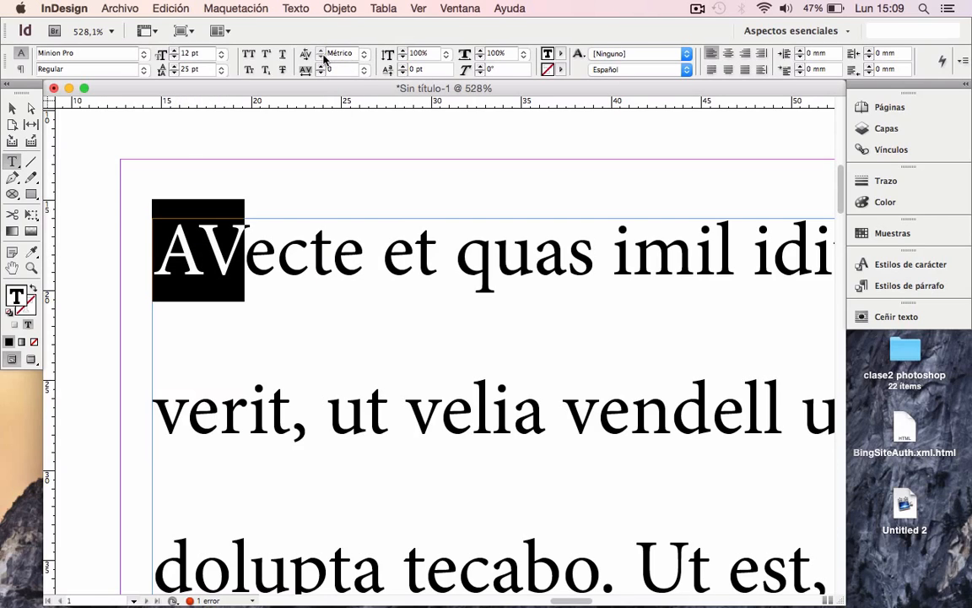
pyautogui.click(364, 54)
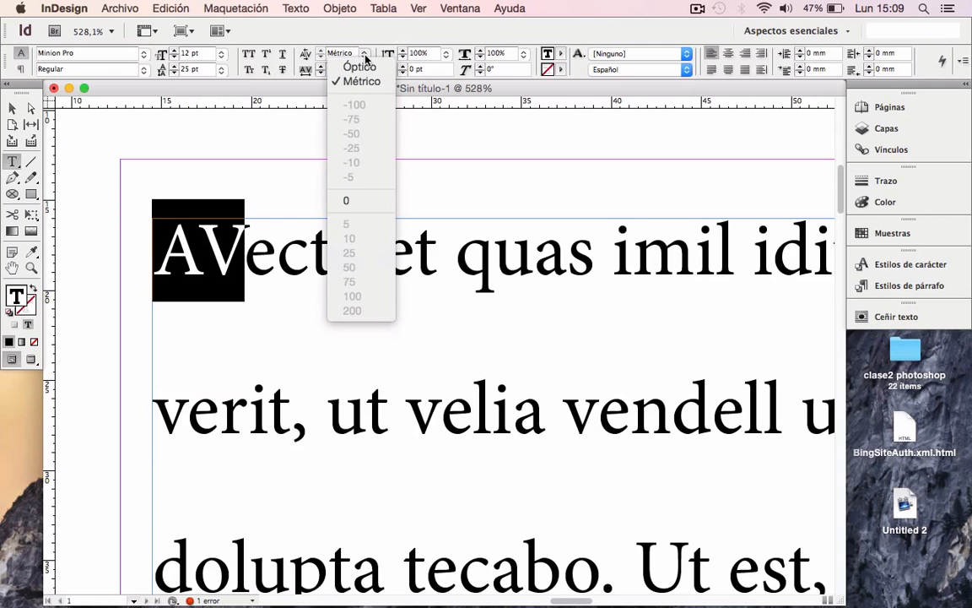
pyautogui.click(360, 66)
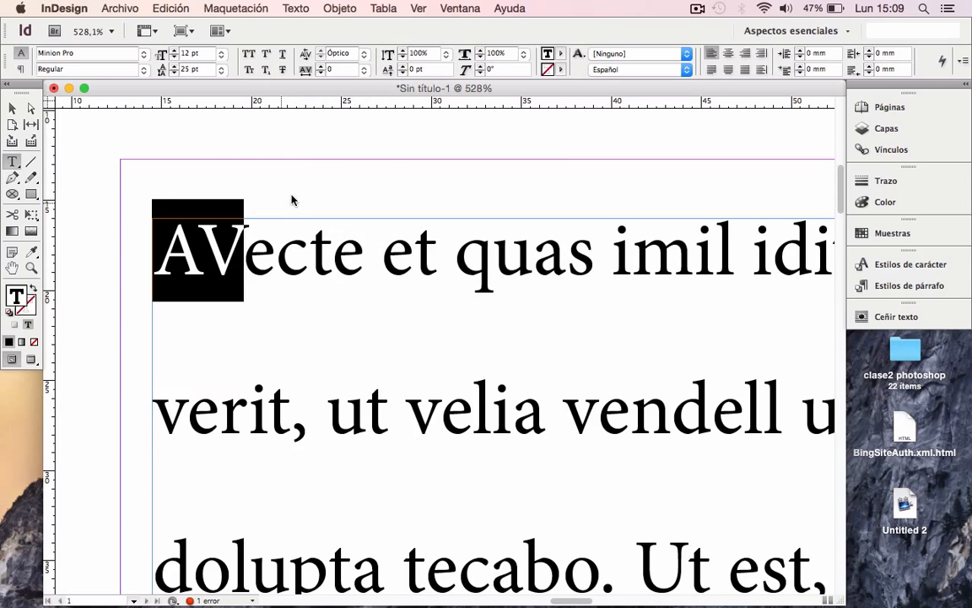
# Tighten the kerning between the initial A and V to -330, and loosen it to -170.
pyautogui.click(197, 226)
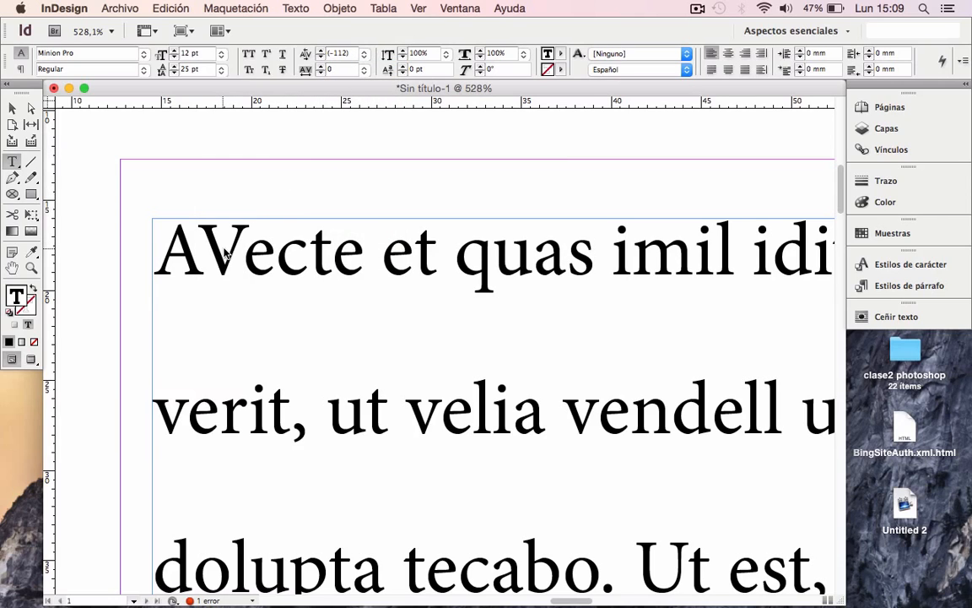
pyautogui.click(331, 53)
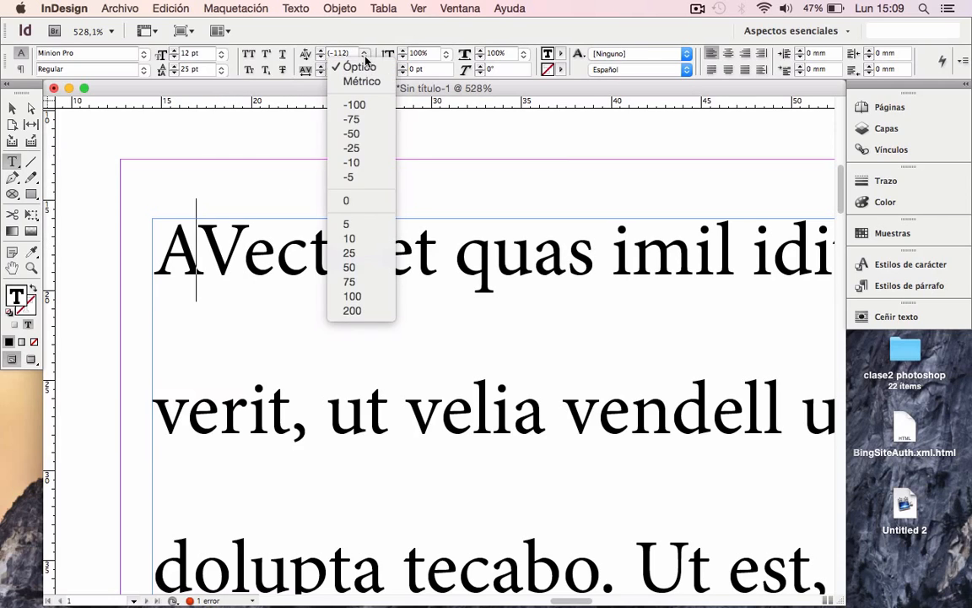
pyautogui.click(320, 59)
pyautogui.click(320, 58)
pyautogui.click(320, 57)
pyautogui.click(320, 57)
pyautogui.click(319, 57)
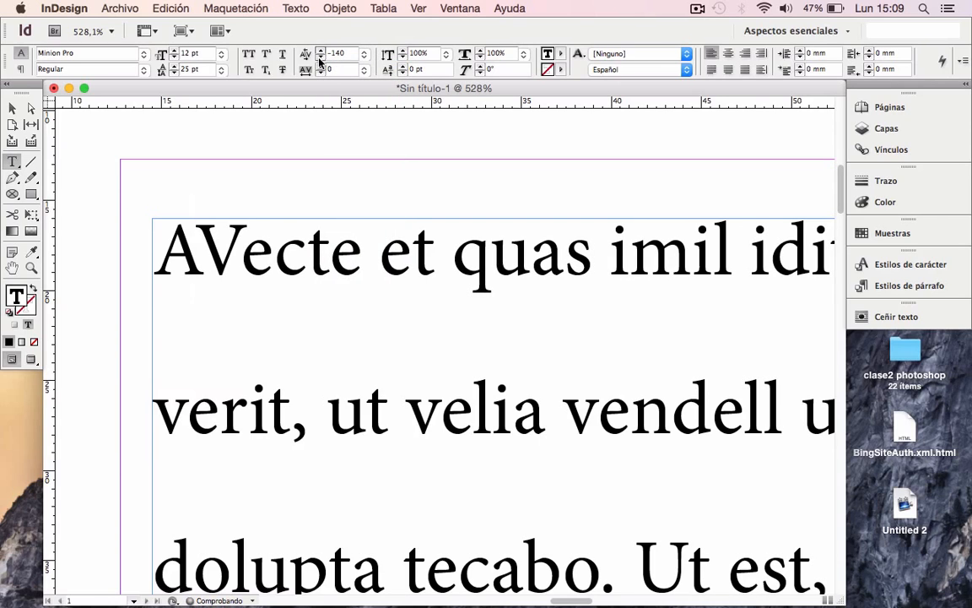
pyautogui.click(320, 57)
pyautogui.click(319, 57)
pyautogui.click(320, 58)
pyautogui.click(320, 58)
pyautogui.click(319, 57)
pyautogui.click(319, 57)
pyautogui.click(320, 57)
pyautogui.click(320, 58)
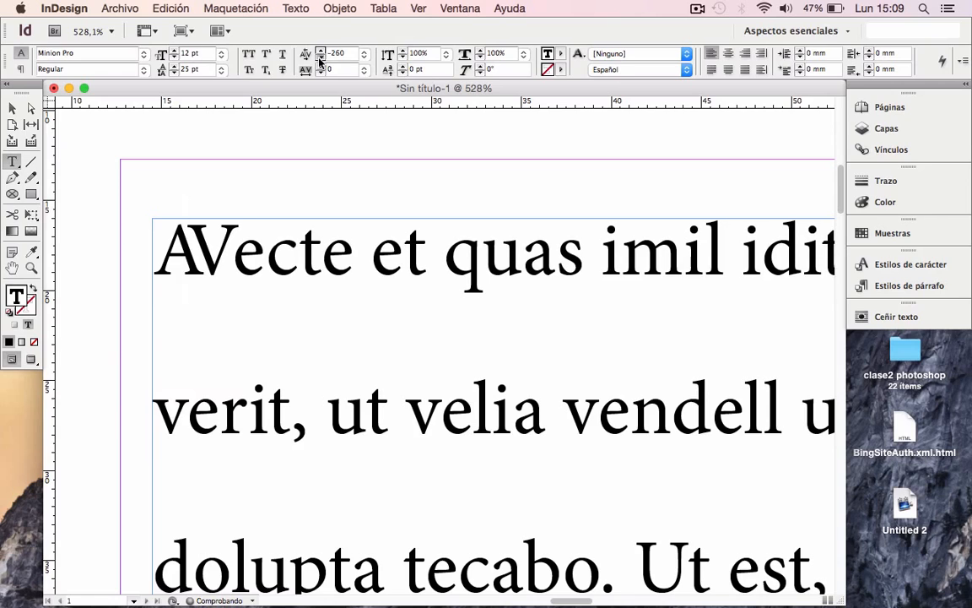
pyautogui.click(320, 58)
pyautogui.click(320, 58)
pyautogui.click(320, 58)
pyautogui.click(320, 57)
pyautogui.click(320, 58)
pyautogui.click(319, 57)
pyautogui.click(320, 58)
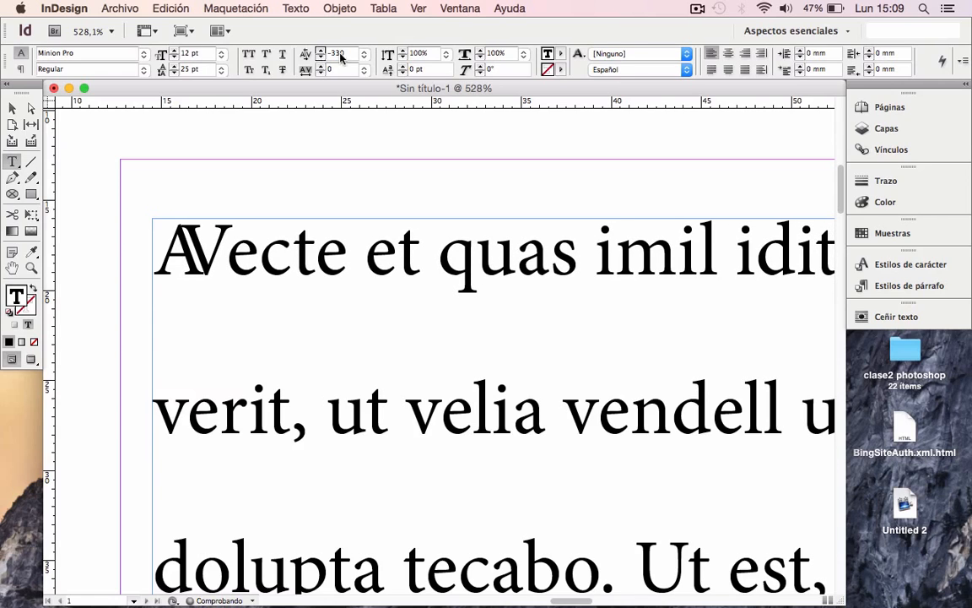
pyautogui.click(321, 51)
pyautogui.click(320, 51)
pyautogui.click(321, 51)
pyautogui.click(321, 51)
pyautogui.click(321, 52)
pyautogui.click(321, 52)
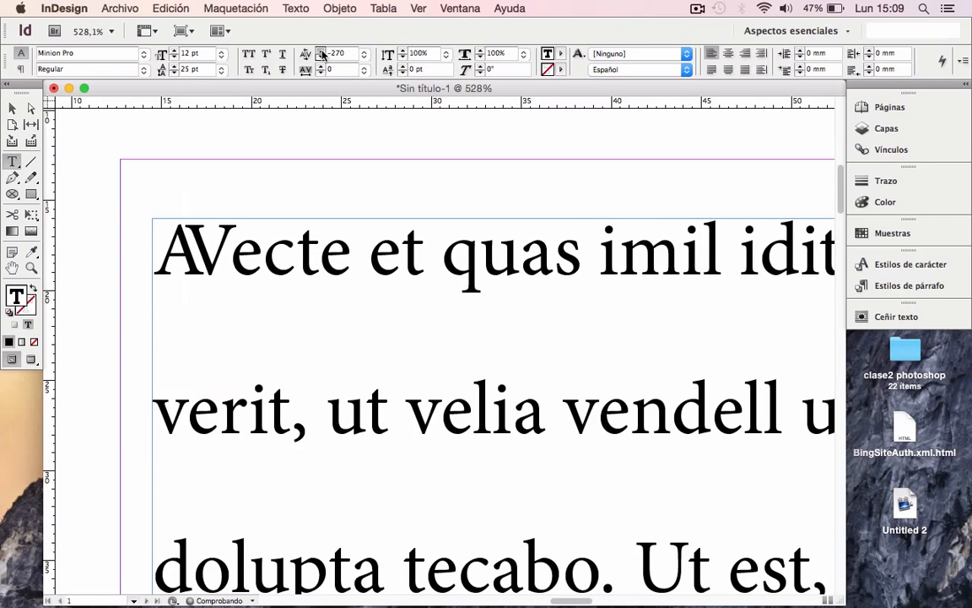
pyautogui.click(320, 52)
pyautogui.click(321, 52)
pyautogui.click(321, 51)
pyautogui.click(321, 51)
pyautogui.click(321, 51)
pyautogui.click(321, 51)
pyautogui.click(320, 52)
pyautogui.click(320, 52)
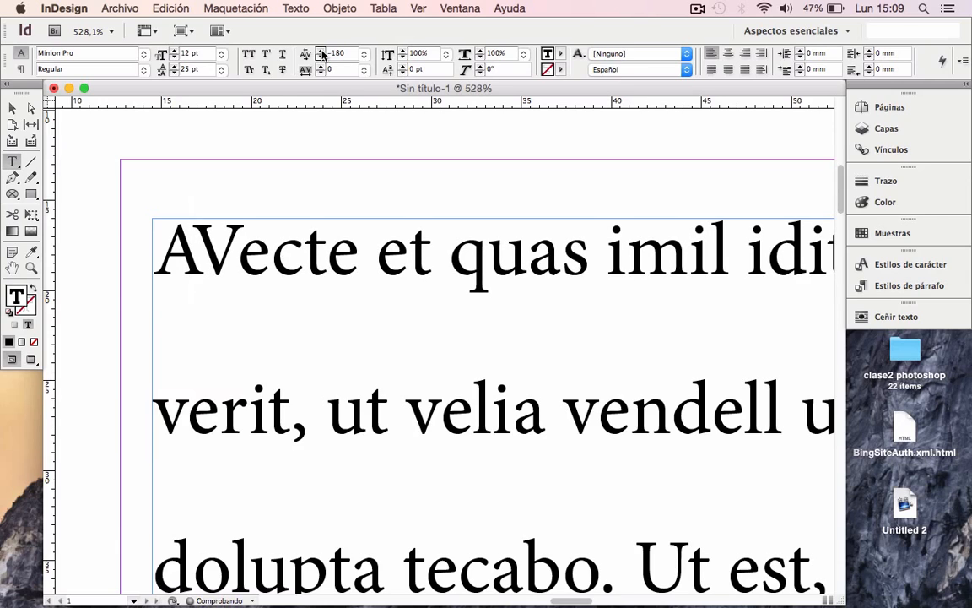
pyautogui.click(321, 52)
pyautogui.click(321, 52)
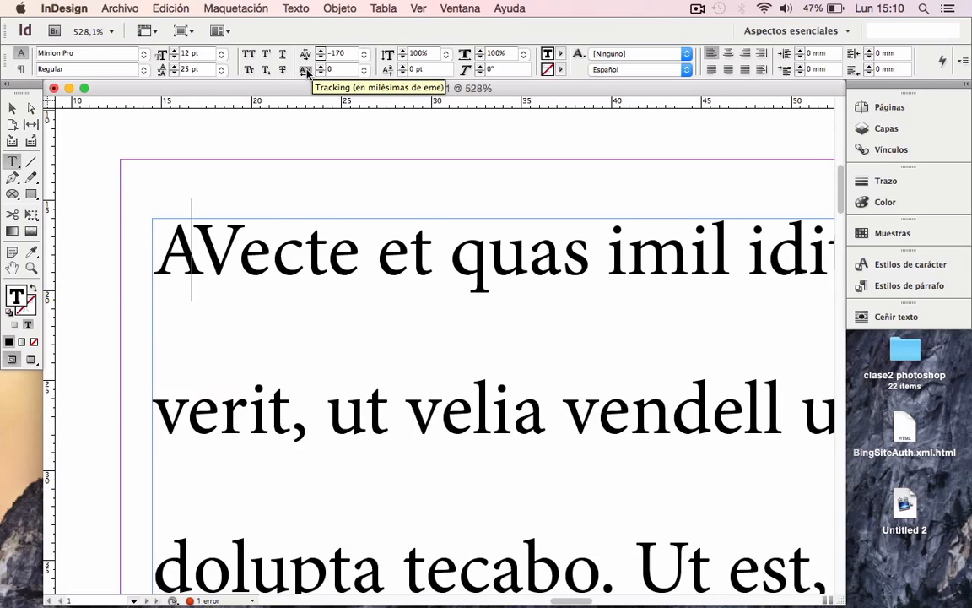
# Set the tracking of all the text in the frame to 50.
pyautogui.click(185, 413)
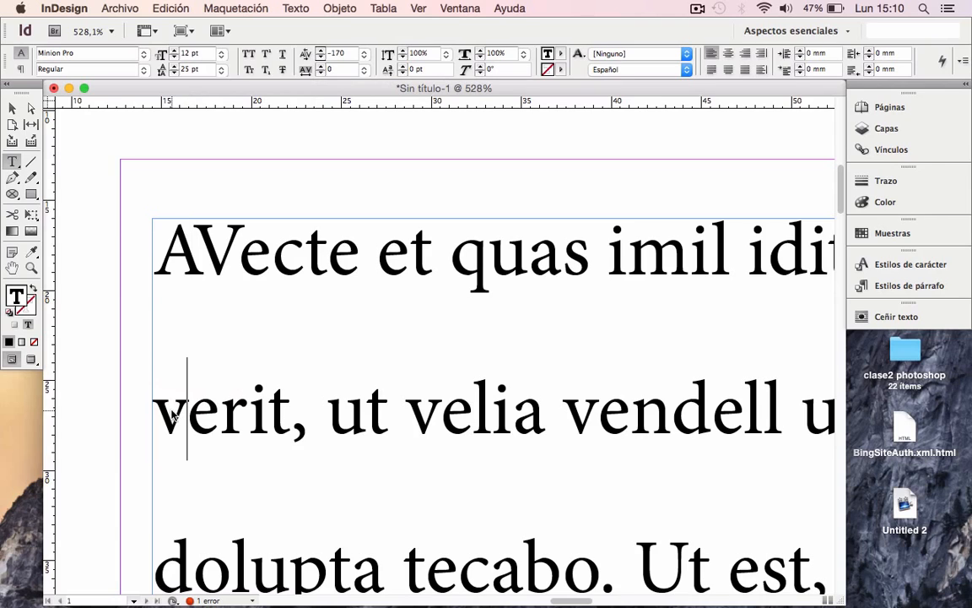
pyautogui.press('super+a')
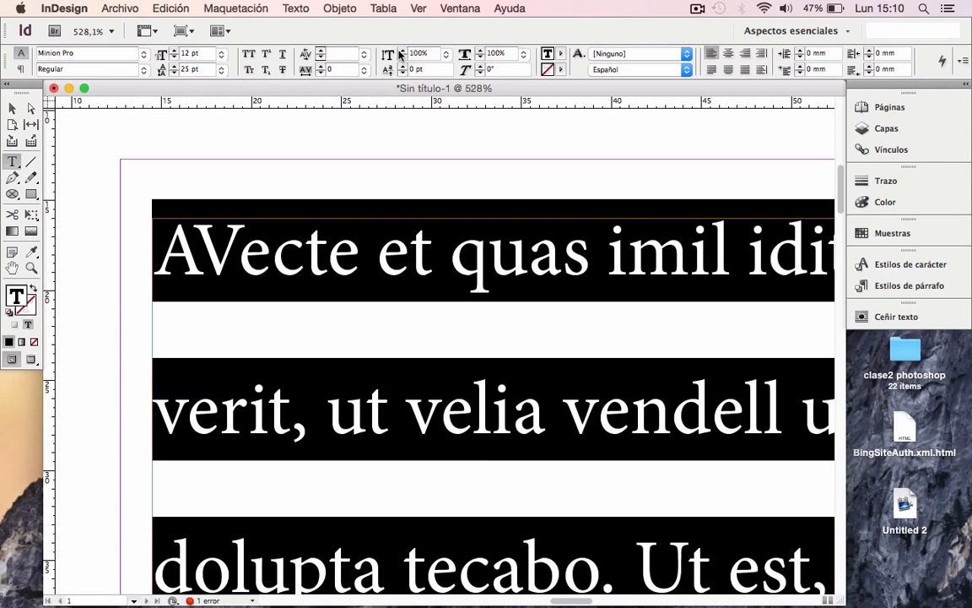
pyautogui.click(321, 67)
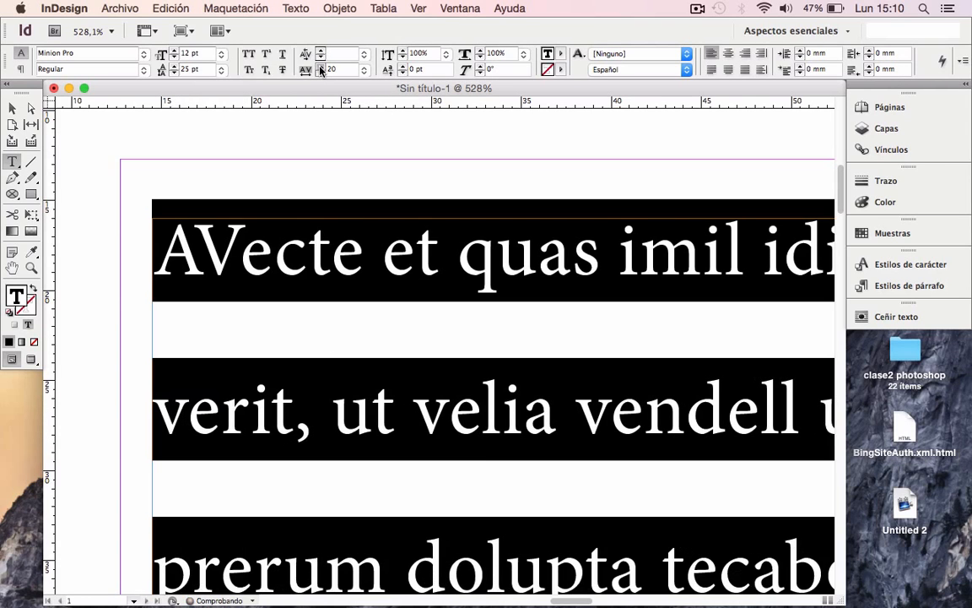
pyautogui.click(321, 67)
pyautogui.click(321, 67)
pyautogui.click(321, 67)
pyautogui.click(320, 68)
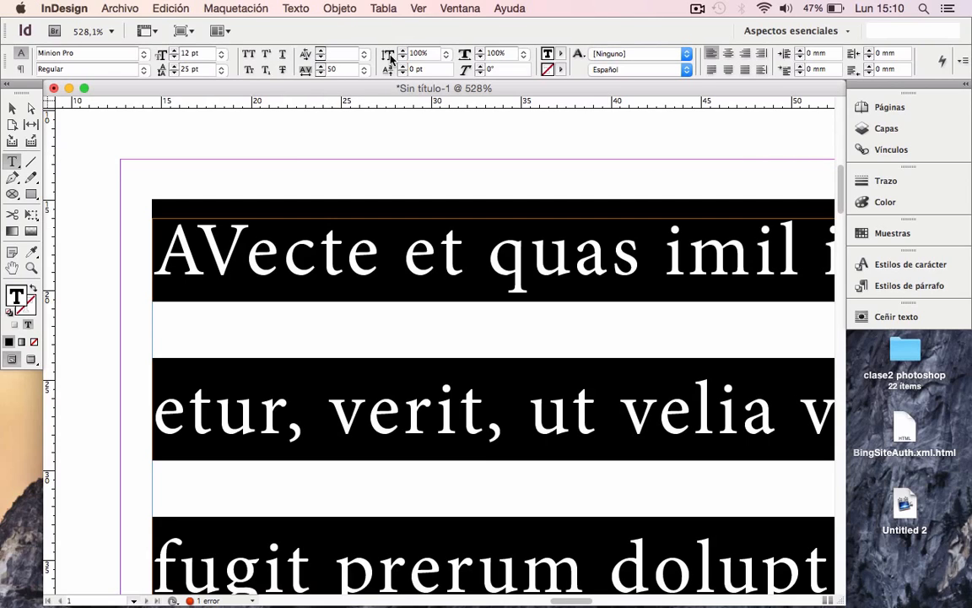
# Stretch the letters "AV" at the start of the text to a vertical scale of 122%.
pyautogui.click(254, 266)
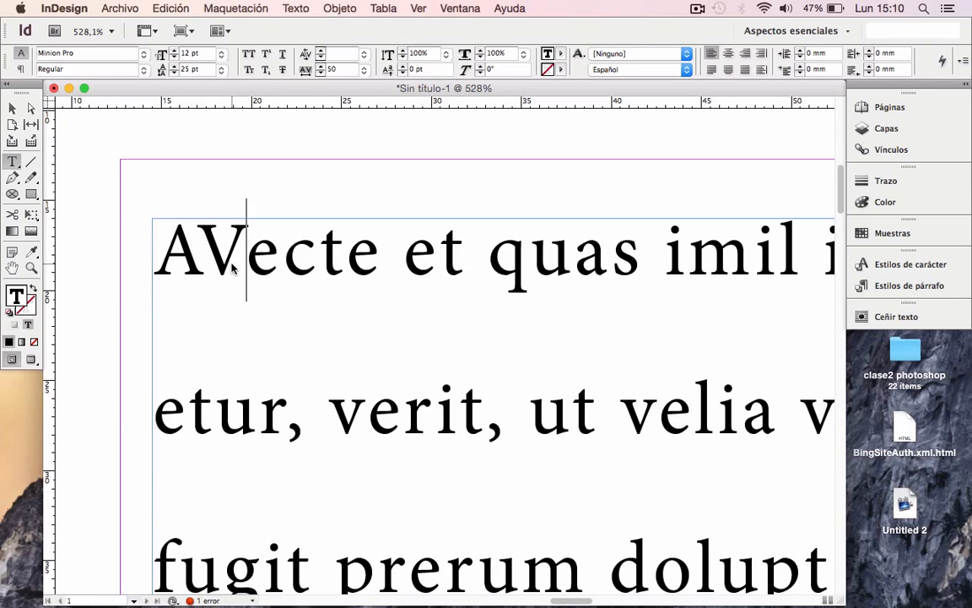
pyautogui.moveTo(245, 261); pyautogui.dragTo(171, 265)
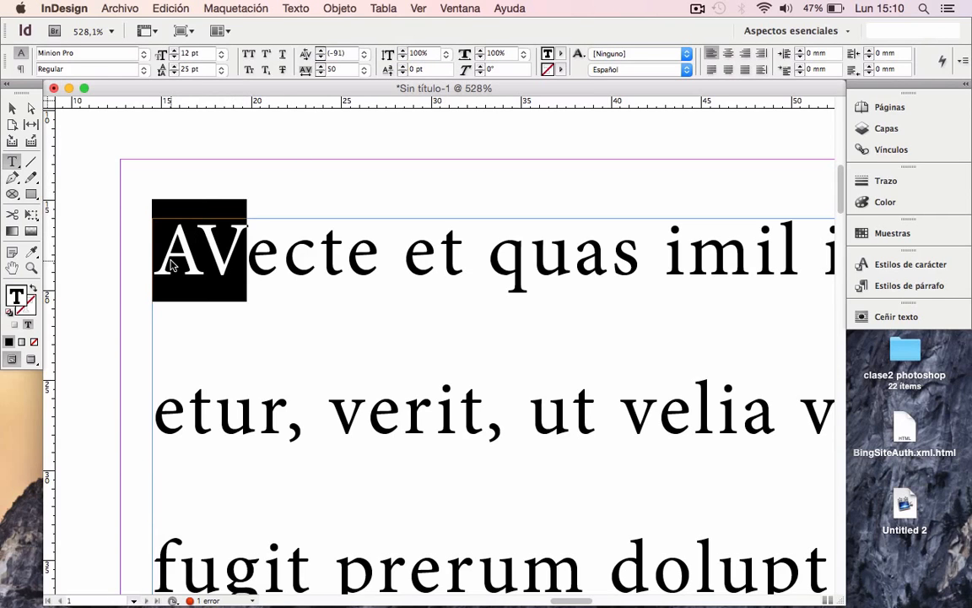
pyautogui.click(405, 52)
pyautogui.click(405, 53)
pyautogui.click(405, 52)
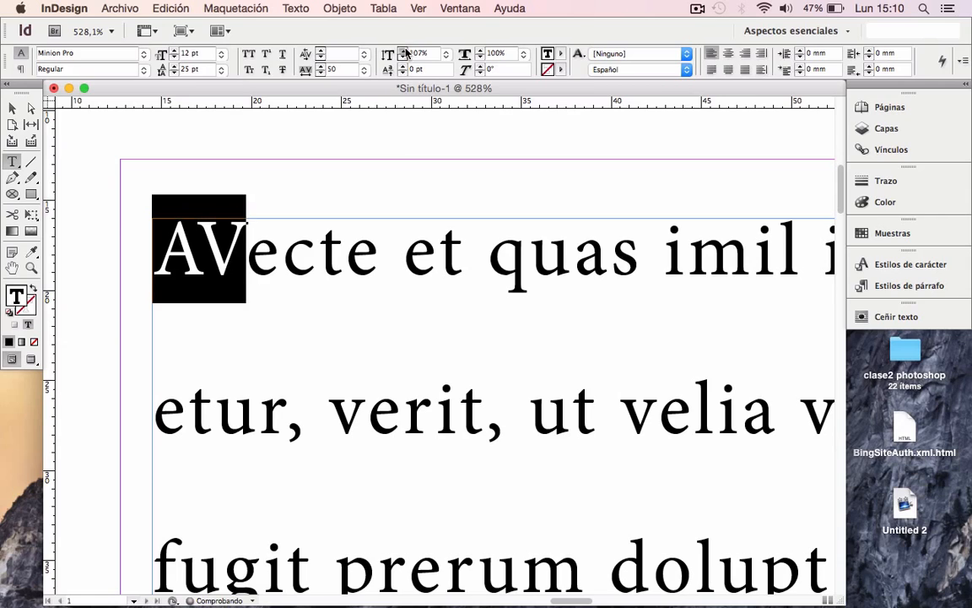
pyautogui.click(405, 52)
pyautogui.click(405, 52)
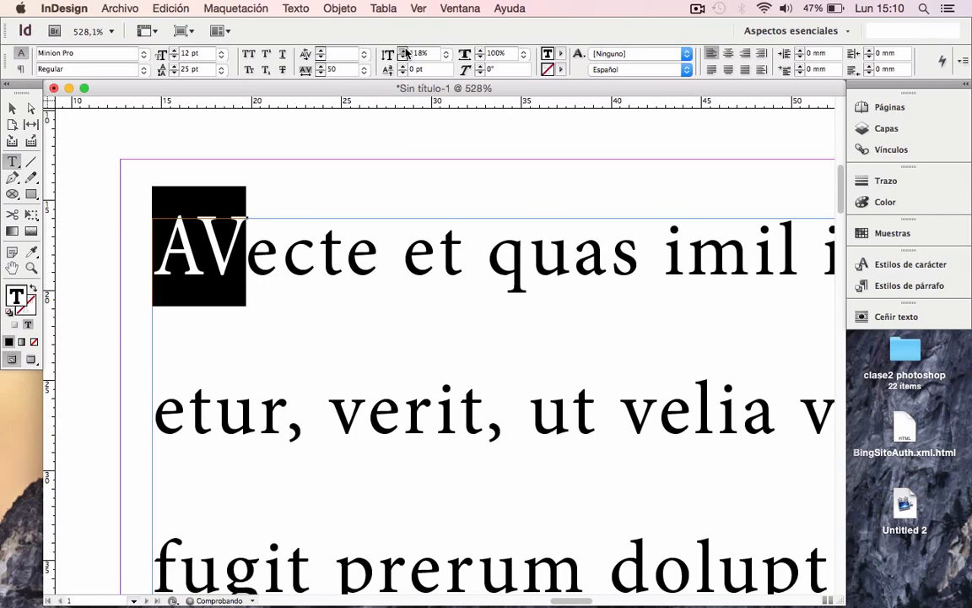
pyautogui.click(405, 53)
pyautogui.click(405, 52)
pyautogui.click(405, 53)
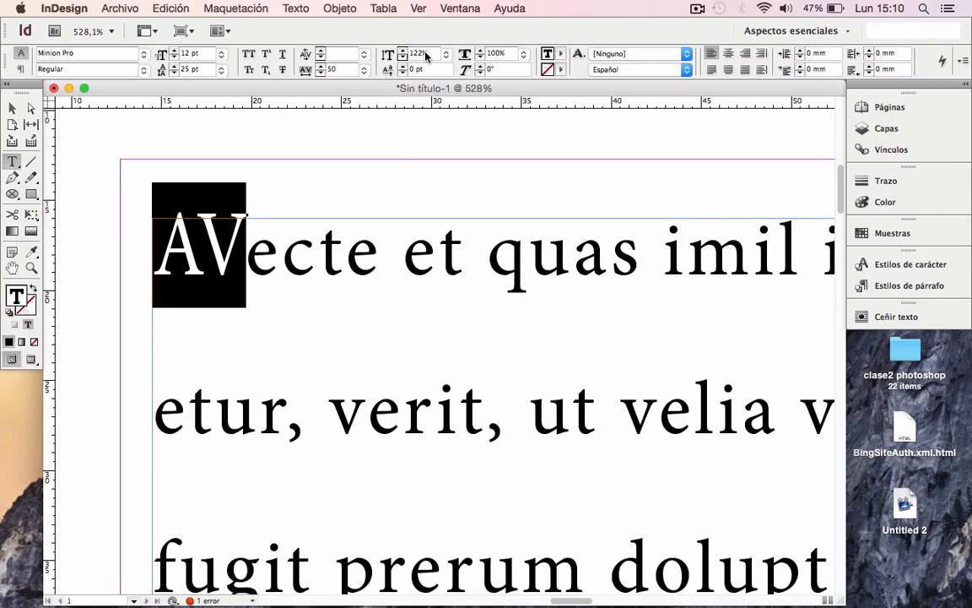
# Reset the vertical scale of the letters "AV" to 100%.
pyautogui.click(418, 54)
pyautogui.write('100')
pyautogui.press('Return')
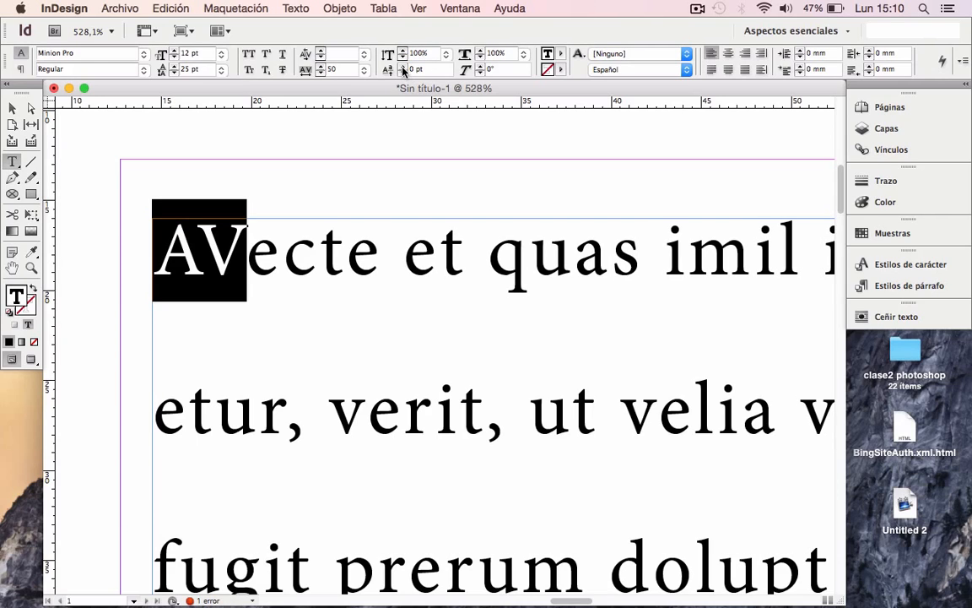
# Raise the letters "Vecte" in the first word with a baseline shift of 6 pt.
pyautogui.click(282, 236)
pyautogui.moveTo(378, 268); pyautogui.dragTo(197, 249)
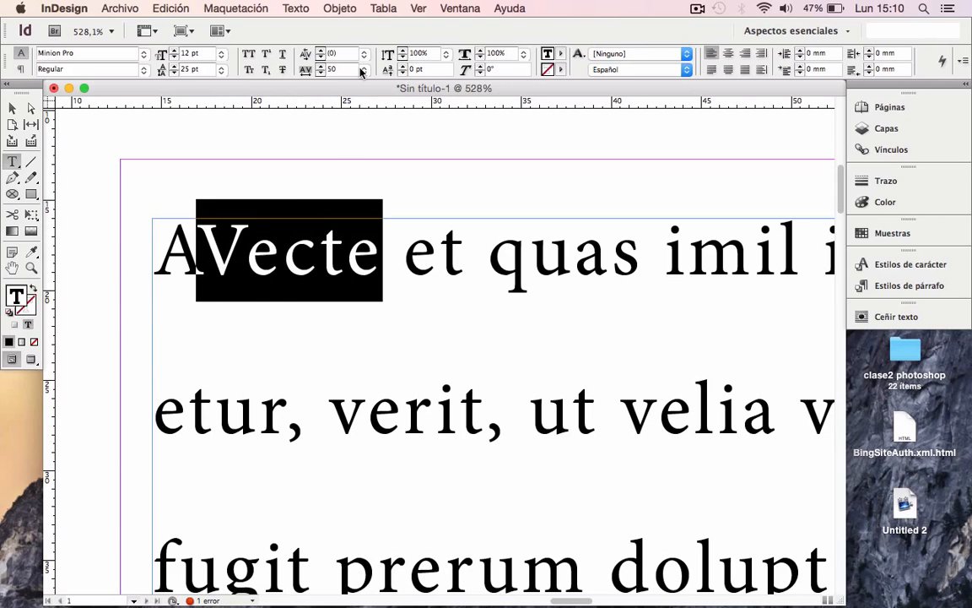
pyautogui.click(404, 66)
pyautogui.click(404, 67)
pyautogui.click(404, 67)
pyautogui.click(404, 67)
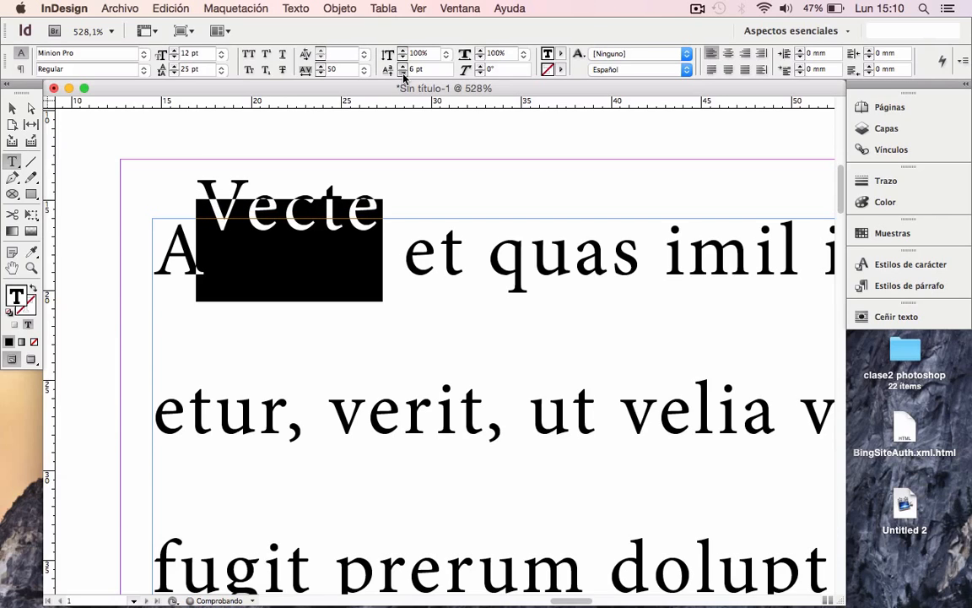
# Lower the letters "Vecte" to a baseline shift of -23 pt.
pyautogui.click(403, 73)
pyautogui.click(403, 73)
pyautogui.click(403, 74)
pyautogui.click(403, 73)
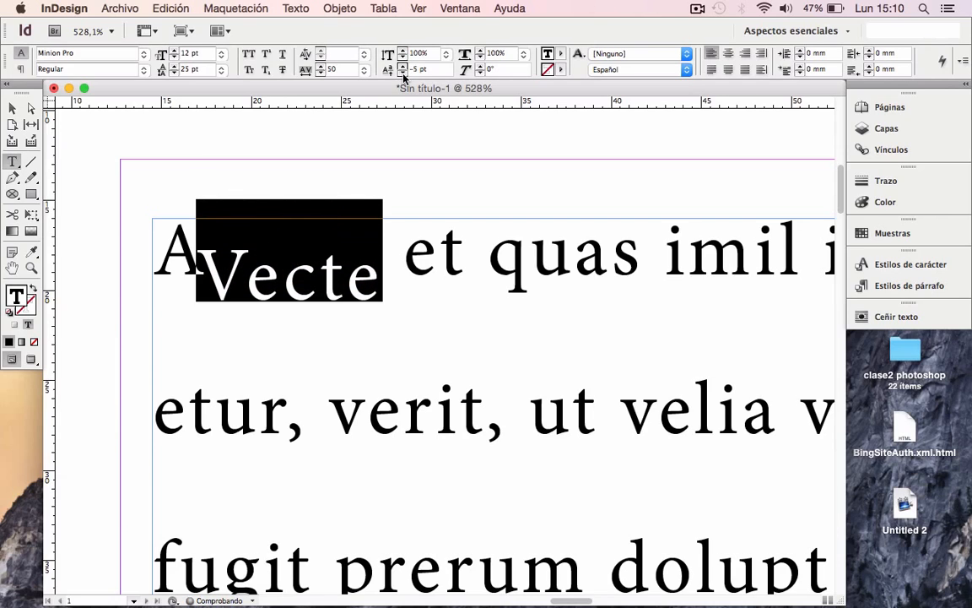
pyautogui.click(404, 73)
pyautogui.click(403, 74)
pyautogui.click(403, 73)
pyautogui.click(403, 73)
pyautogui.click(403, 73)
pyautogui.click(404, 73)
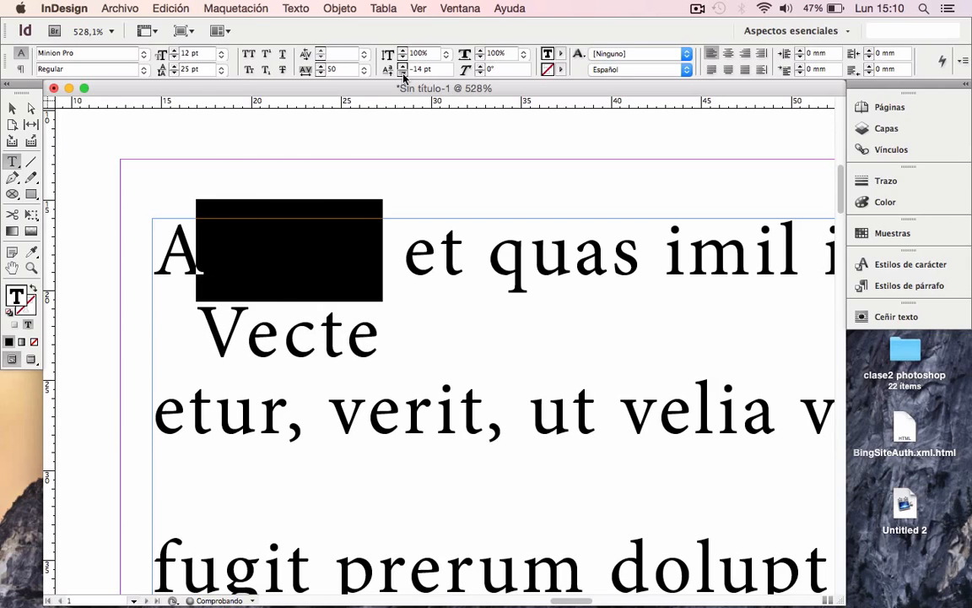
pyautogui.click(403, 73)
pyautogui.click(403, 74)
pyautogui.click(404, 73)
pyautogui.click(404, 74)
pyautogui.click(404, 74)
pyautogui.click(403, 73)
pyautogui.click(404, 74)
pyautogui.click(403, 73)
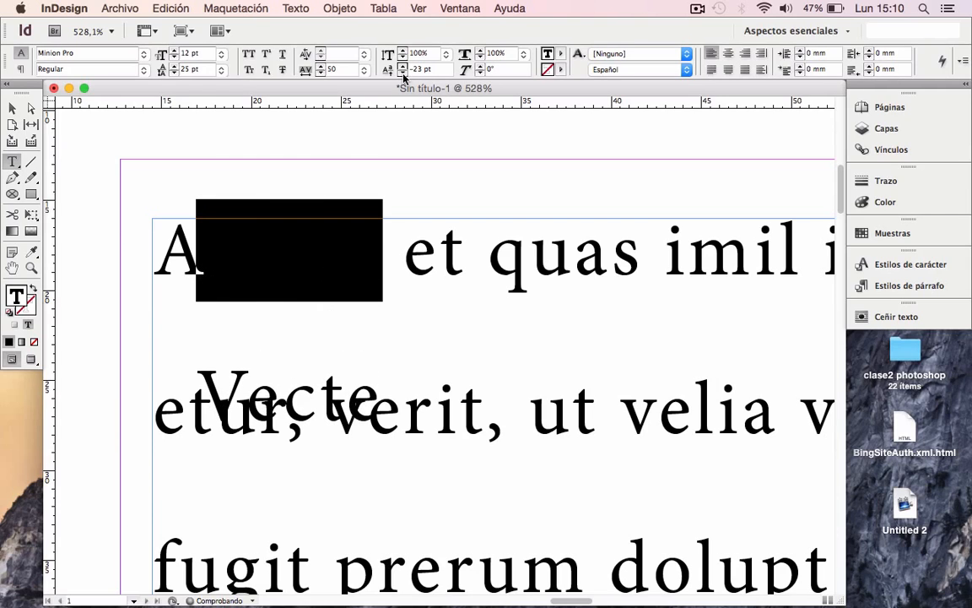
# Bring the letters "Vecte" back up and reset their baseline shift to 0 pt.
pyautogui.click(403, 66)
pyautogui.click(403, 66)
pyautogui.click(403, 66)
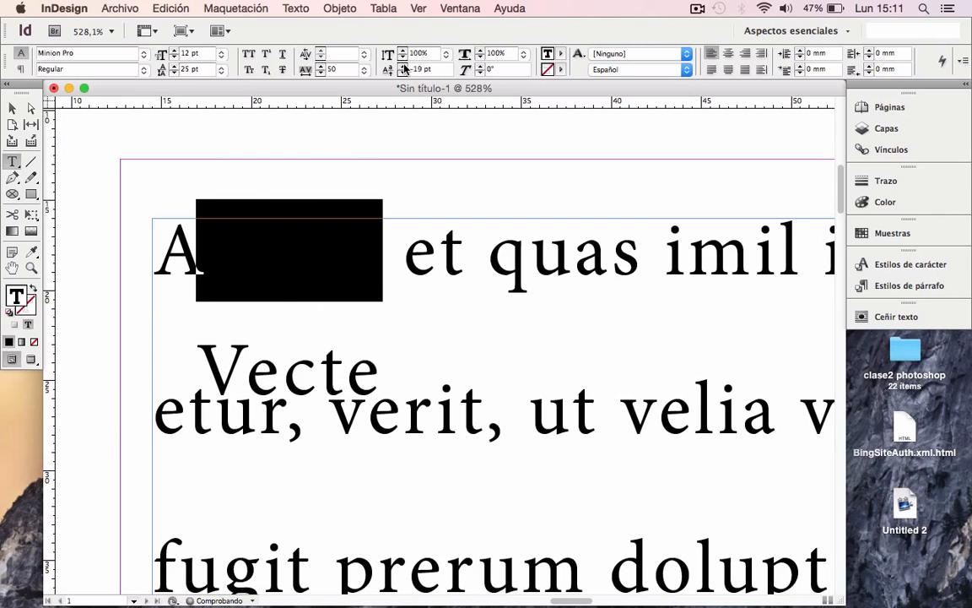
pyautogui.click(404, 66)
pyautogui.click(404, 66)
pyautogui.click(403, 66)
pyautogui.click(403, 66)
pyautogui.click(404, 66)
pyautogui.click(403, 66)
pyautogui.click(385, 70)
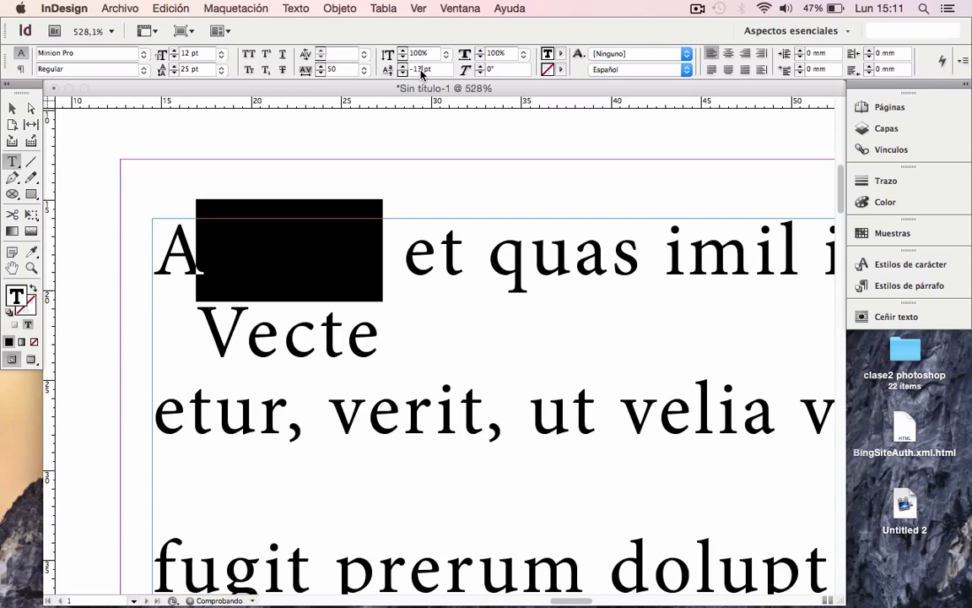
pyautogui.write('0')
pyautogui.press('Return')
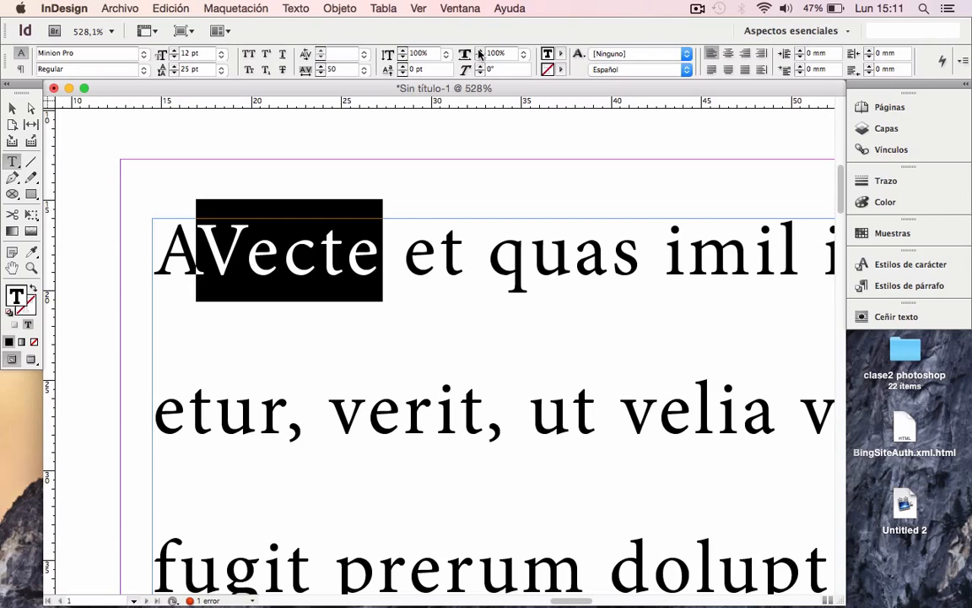
# Widen the letters "AV" at the start of the text to a horizontal scale beyond 116%.
pyautogui.click(191, 243)
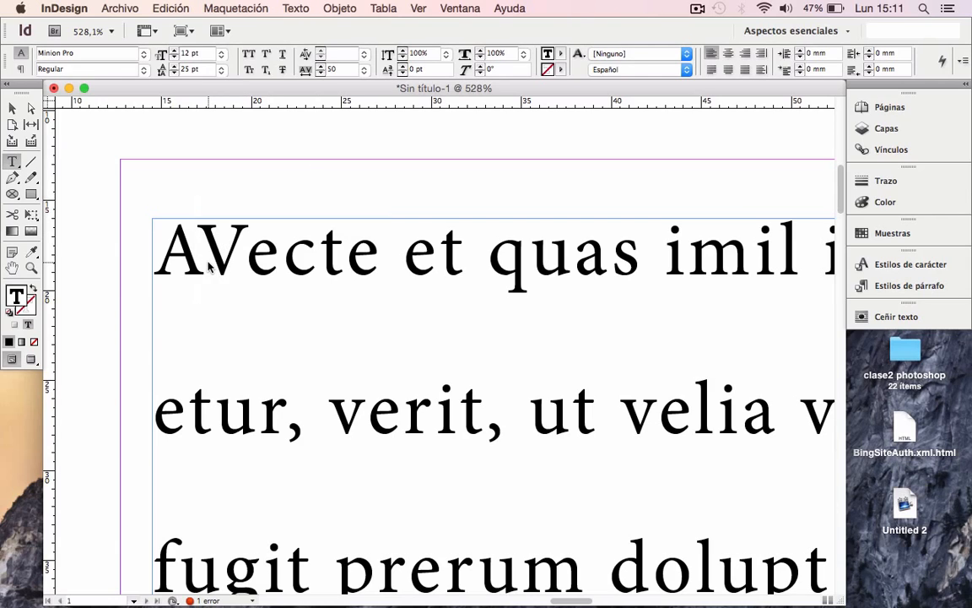
pyautogui.moveTo(235, 267); pyautogui.dragTo(173, 267)
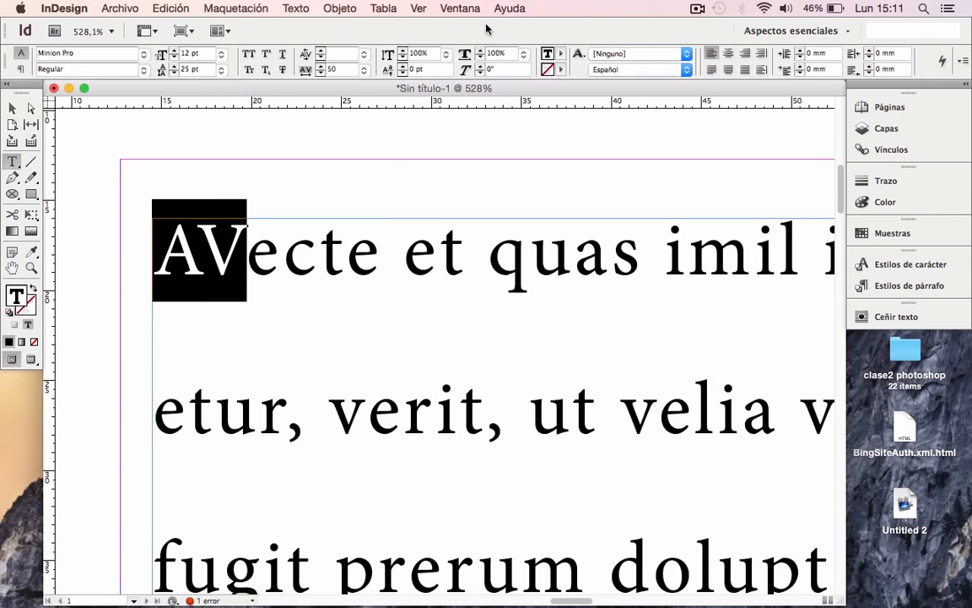
pyautogui.click(481, 50)
pyautogui.click(481, 50)
pyautogui.click(481, 50)
pyautogui.click(481, 50)
pyautogui.click(481, 50)
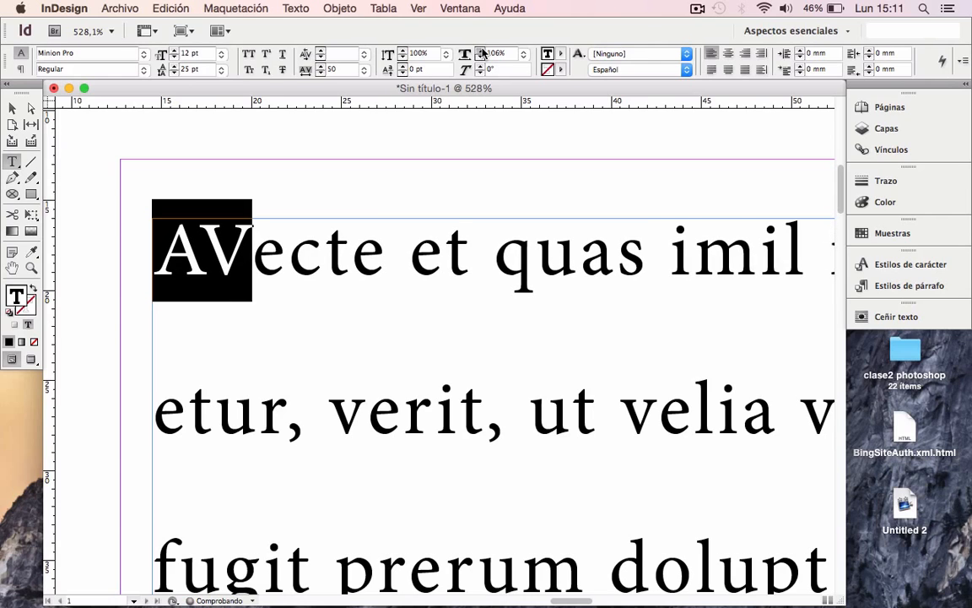
pyautogui.click(481, 49)
pyautogui.click(481, 50)
pyautogui.click(481, 50)
pyautogui.click(481, 49)
pyautogui.click(481, 49)
pyautogui.click(481, 50)
pyautogui.click(481, 50)
pyautogui.click(481, 50)
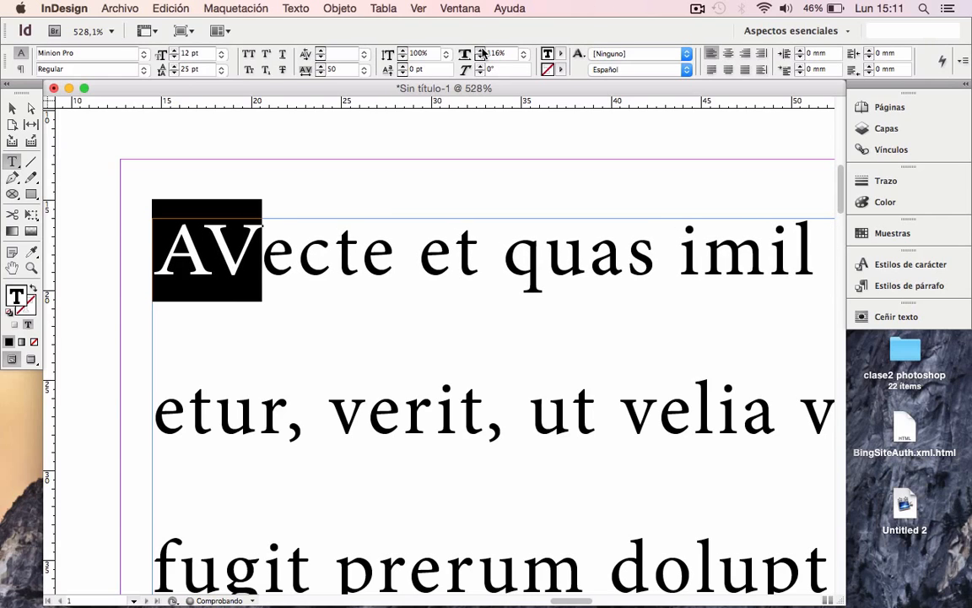
pyautogui.click(481, 49)
pyautogui.click(481, 49)
pyautogui.click(481, 49)
pyautogui.click(481, 50)
# Reduce the horizontal scale of the letters "AV" to 102%.
pyautogui.click(482, 58)
pyautogui.click(482, 58)
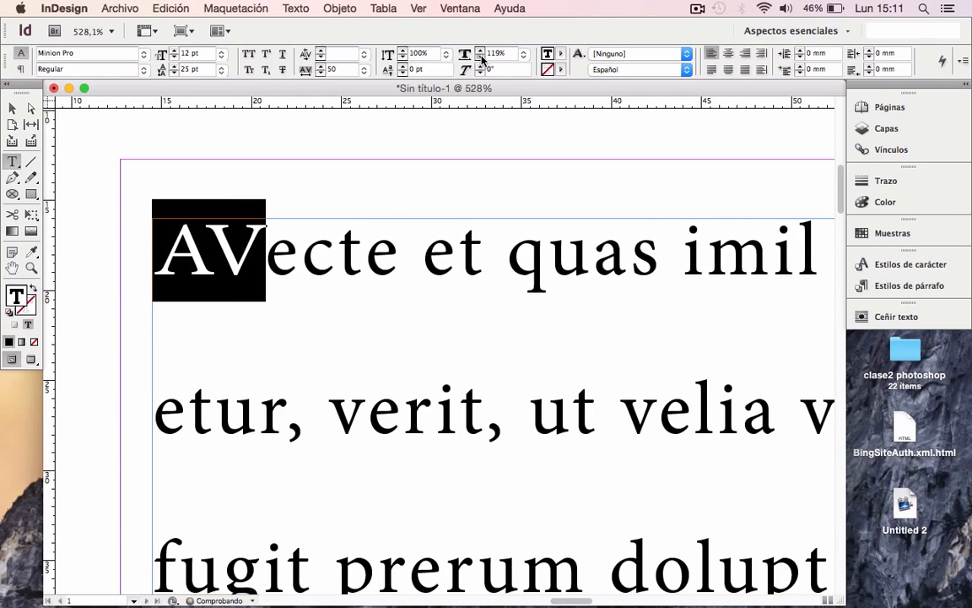
pyautogui.click(481, 58)
pyautogui.click(481, 59)
pyautogui.click(482, 59)
pyautogui.click(482, 58)
pyautogui.click(482, 59)
pyautogui.click(482, 58)
pyautogui.click(482, 58)
pyautogui.click(482, 58)
pyautogui.click(482, 58)
pyautogui.click(481, 59)
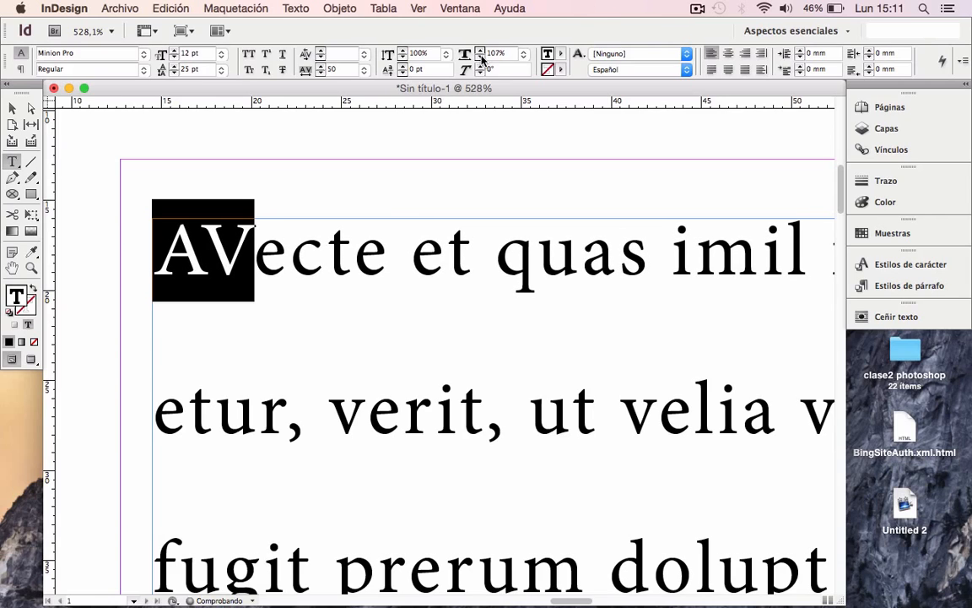
pyautogui.click(482, 58)
pyautogui.click(482, 59)
pyautogui.click(482, 58)
pyautogui.click(482, 58)
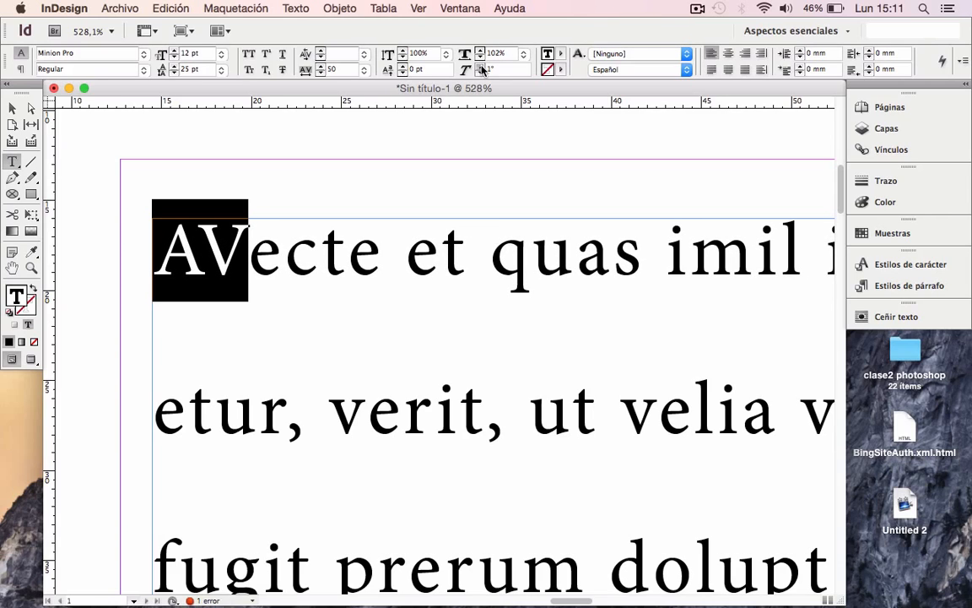
# Slant the letters "AV" with a false-italic skew of 22°.
pyautogui.click(481, 67)
pyautogui.click(481, 67)
pyautogui.click(481, 66)
pyautogui.click(481, 67)
pyautogui.click(481, 66)
pyautogui.click(481, 67)
pyautogui.click(481, 67)
pyautogui.click(481, 67)
pyautogui.click(481, 67)
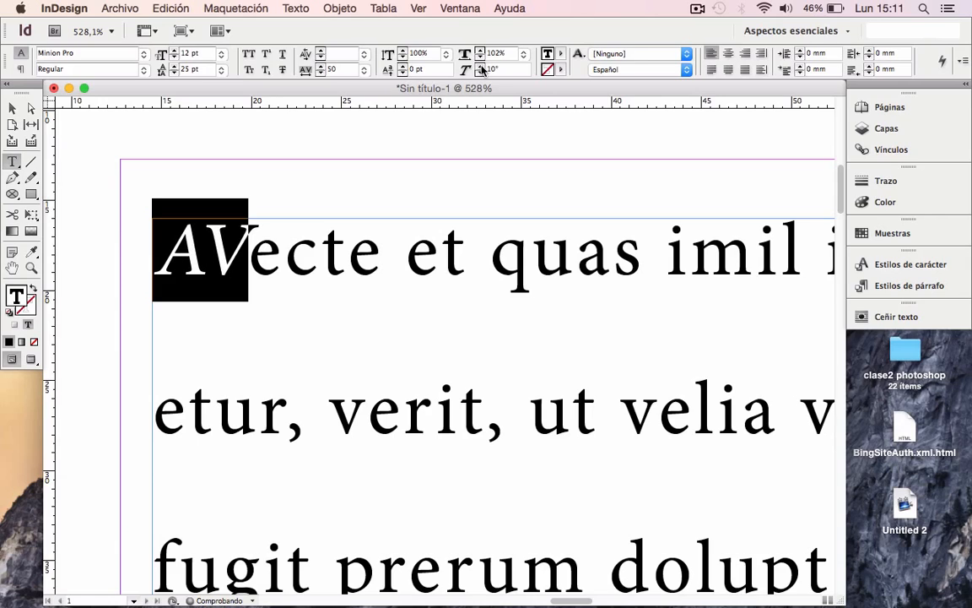
pyautogui.click(481, 67)
pyautogui.click(481, 67)
pyautogui.click(481, 67)
pyautogui.click(481, 67)
pyautogui.click(481, 67)
pyautogui.click(481, 67)
pyautogui.click(481, 67)
pyautogui.click(481, 67)
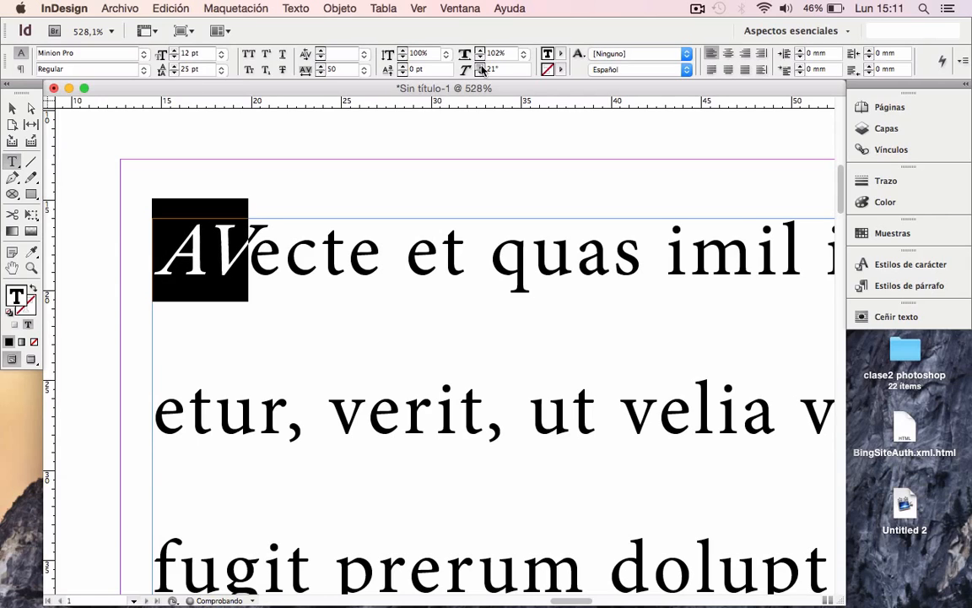
pyautogui.click(480, 67)
pyautogui.click(481, 67)
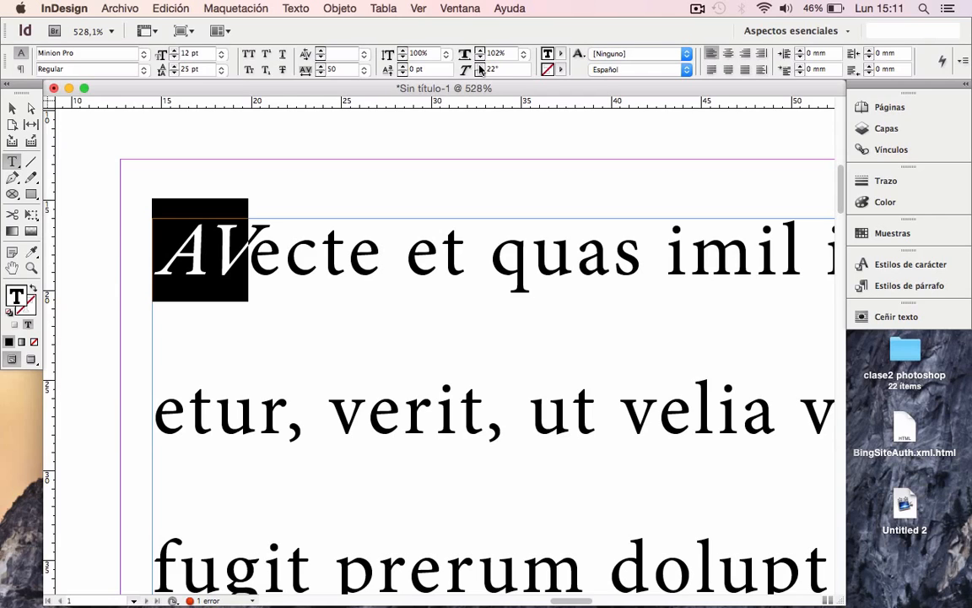
# Look over the Minion Pro font styles, and reset the skew of the letters "AV" to 0°.
pyautogui.click(144, 71)
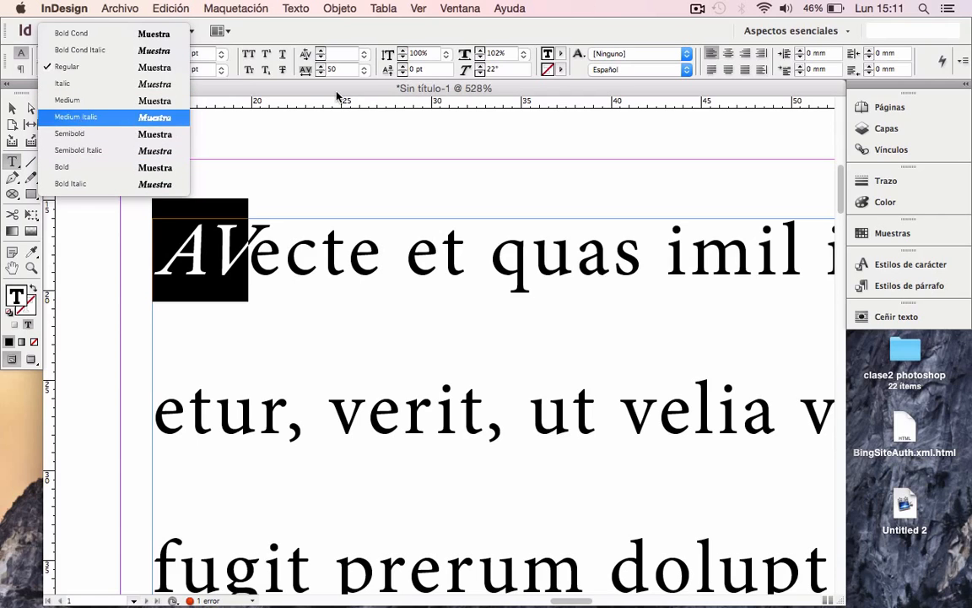
pyautogui.click(483, 74)
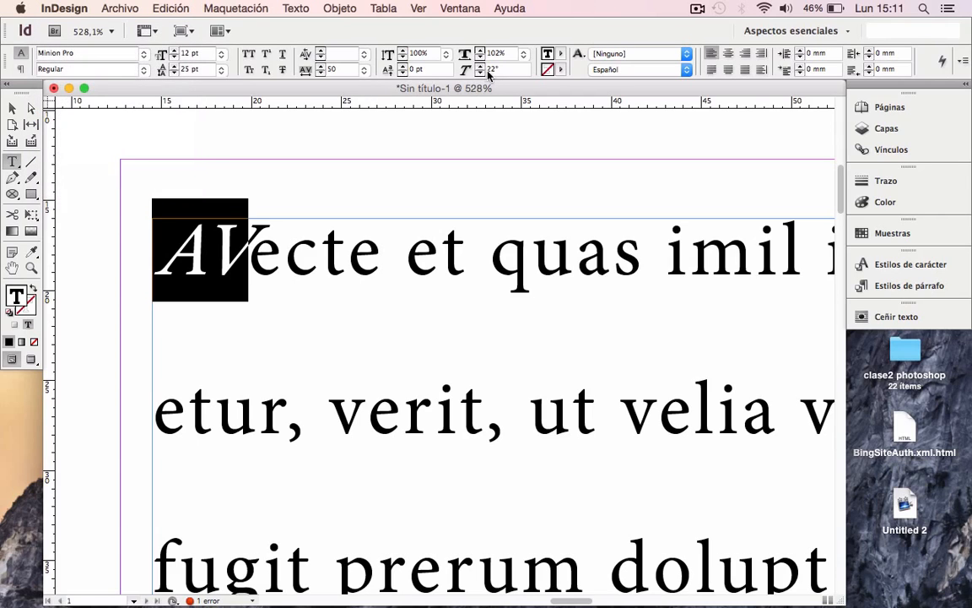
pyautogui.write('0')
pyautogui.press('Return')
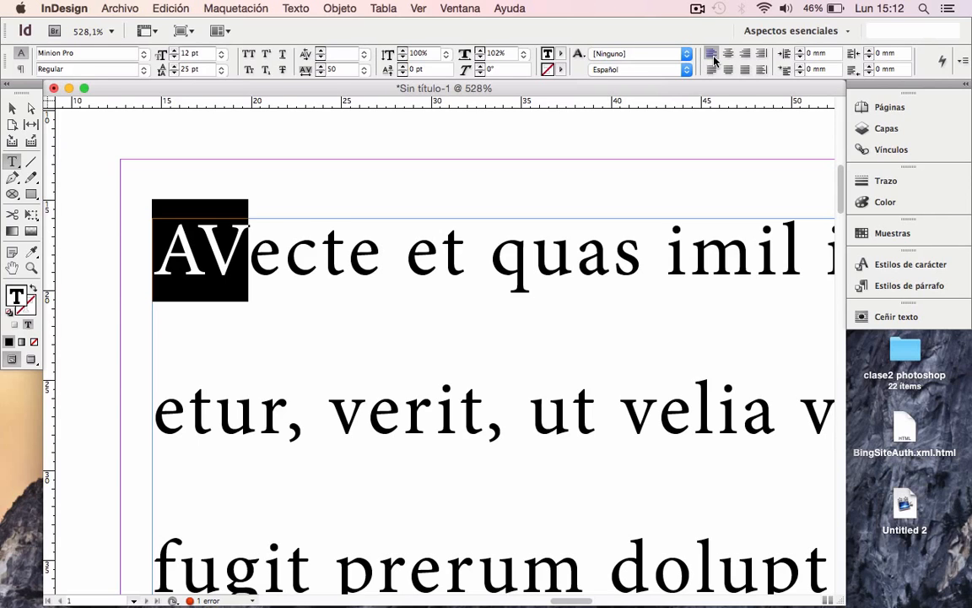
# Select all the text in the frame and show the whole text frame at 100% zoom.
pyautogui.press('super+a')
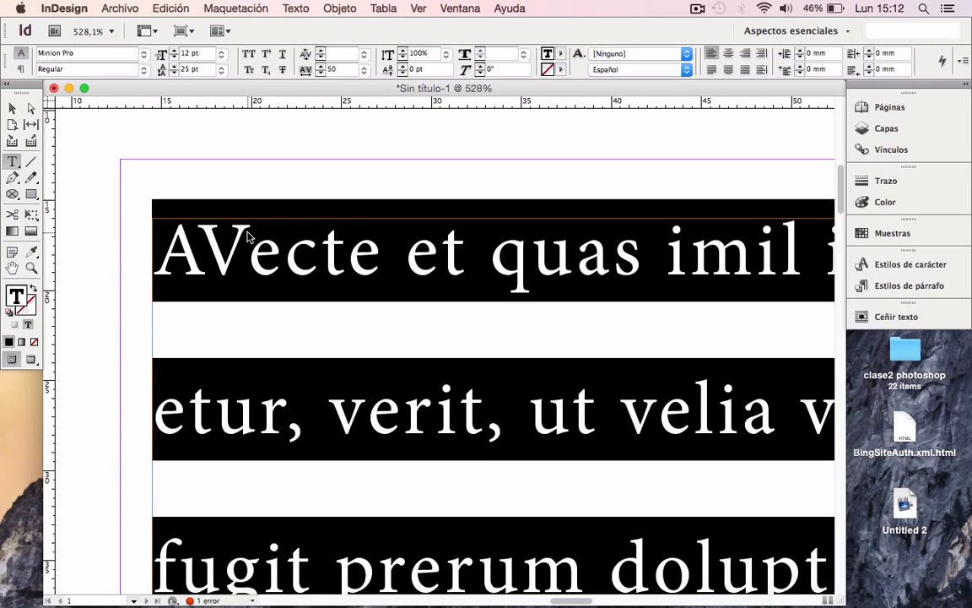
pyautogui.rightClick(332, 292)
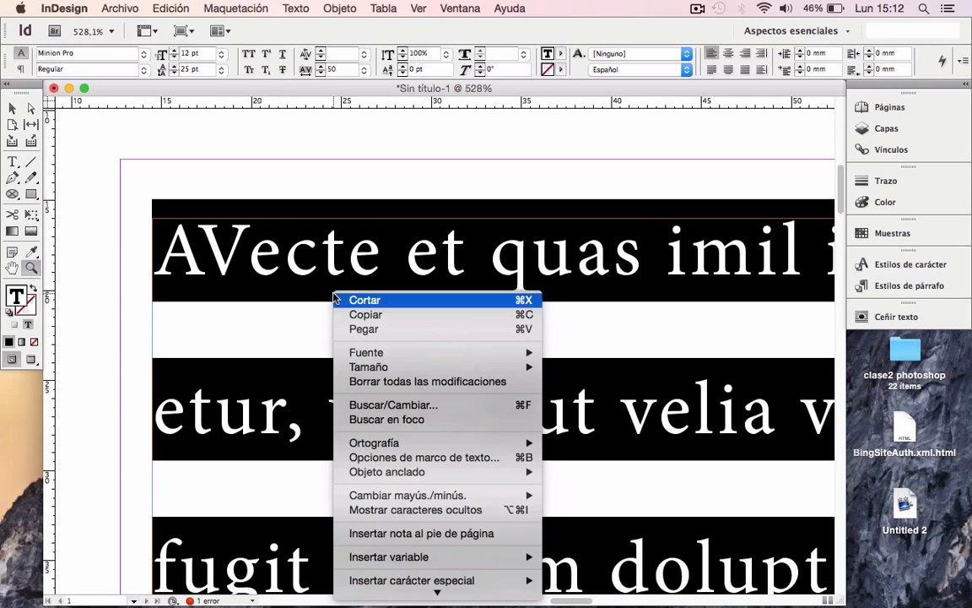
pyautogui.click(391, 188)
pyautogui.keyDown('alt'); pyautogui.click(431, 185); pyautogui.keyUp('alt')
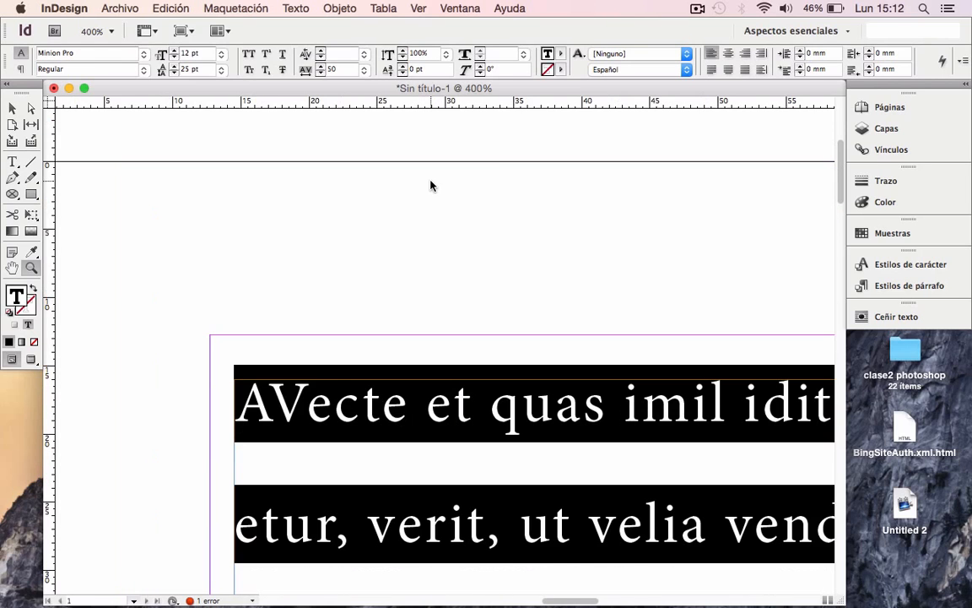
pyautogui.keyDown('alt'); pyautogui.click(578, 363); pyautogui.keyUp('alt')
pyautogui.keyDown('alt'); pyautogui.click(612, 421); pyautogui.keyUp('alt')
pyautogui.keyDown('alt'); pyautogui.click(612, 421); pyautogui.keyUp('alt')
pyautogui.keyDown('alt'); pyautogui.click(612, 421); pyautogui.keyUp('alt')
pyautogui.keyDown('alt'); pyautogui.click(306, 408); pyautogui.keyUp('alt')
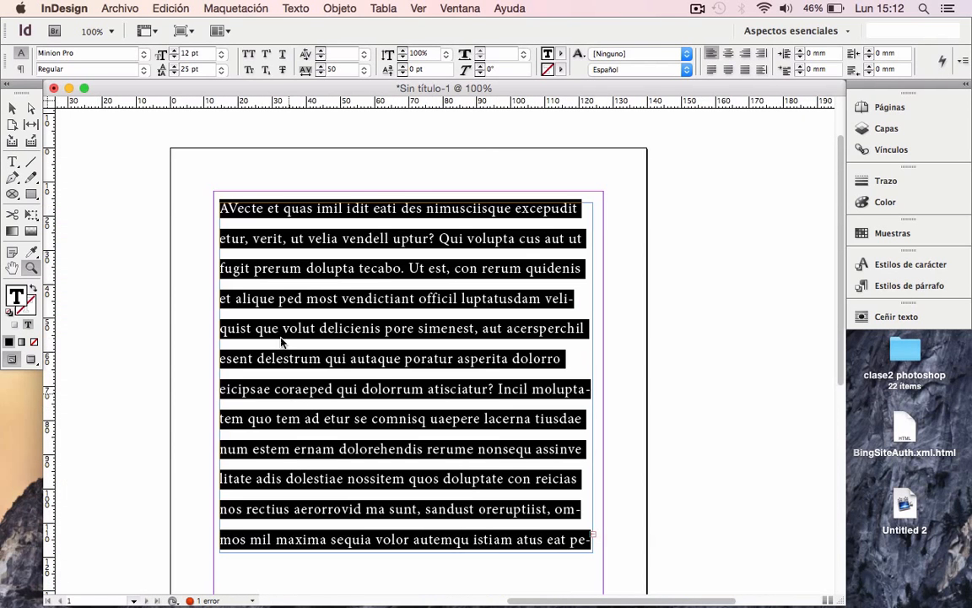
# Select all the text in the frame and try centre alignment, followed by right alignment.
pyautogui.click(12, 108)
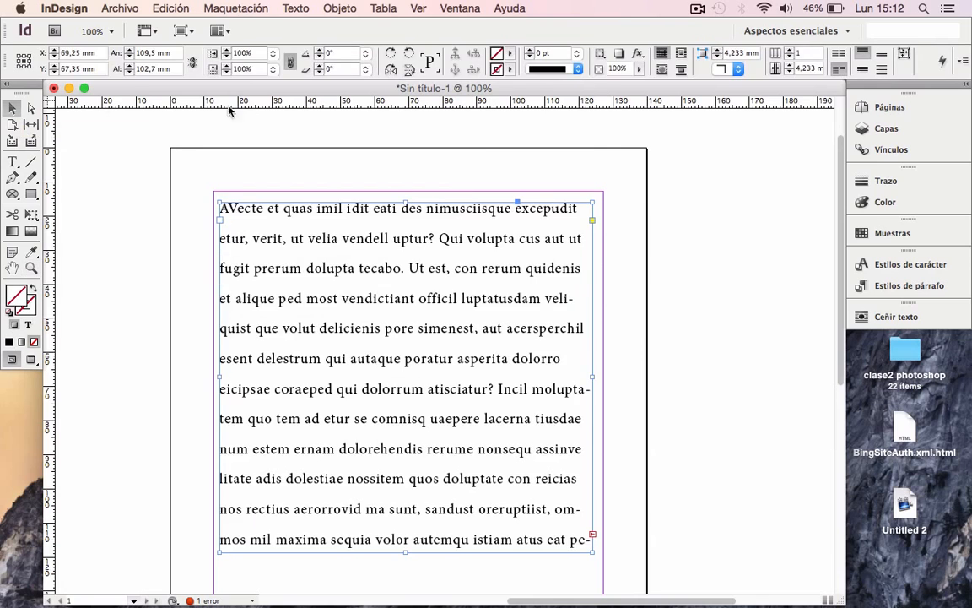
pyautogui.tripleClick(343, 279)
pyautogui.press('super+a')
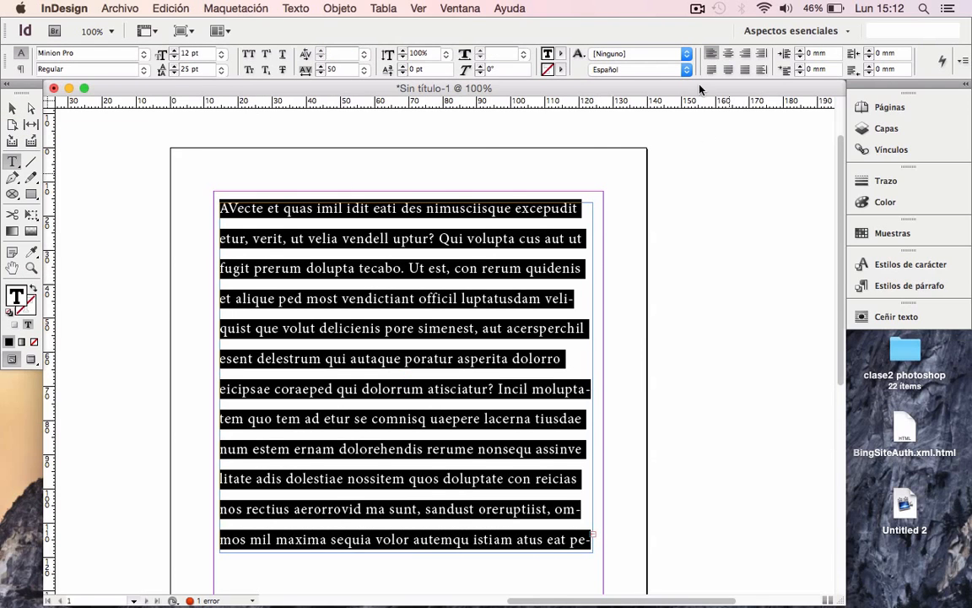
pyautogui.click(730, 53)
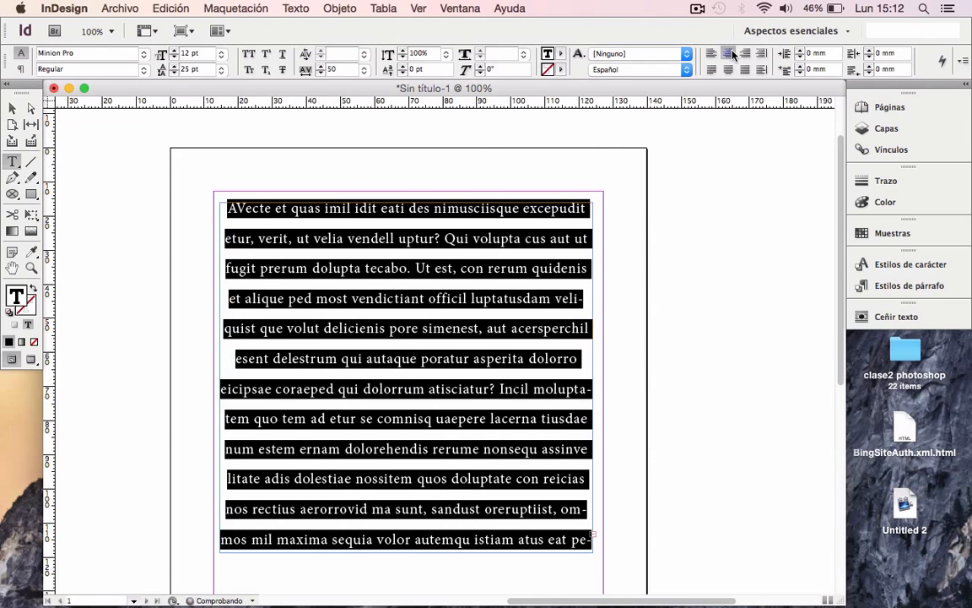
pyautogui.click(746, 53)
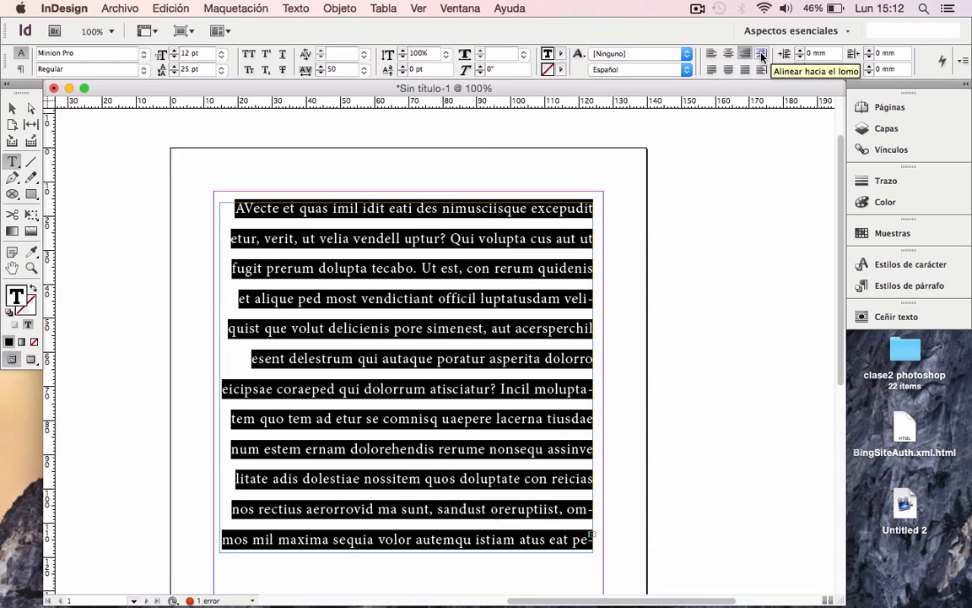
# Try aligning the selected text towards the spine, and justify it with the last line aligned left.
pyautogui.click(761, 54)
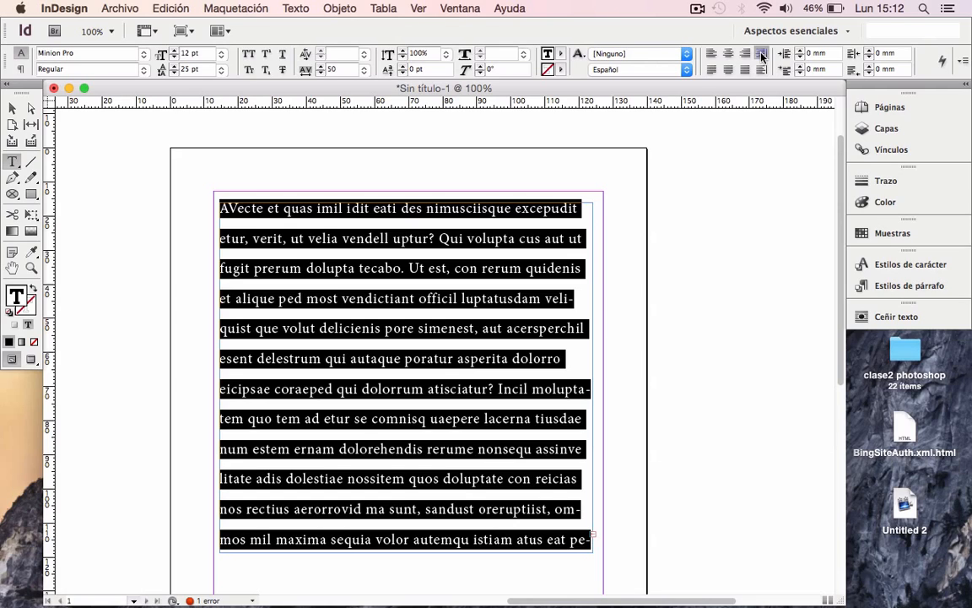
pyautogui.click(761, 56)
pyautogui.click(710, 71)
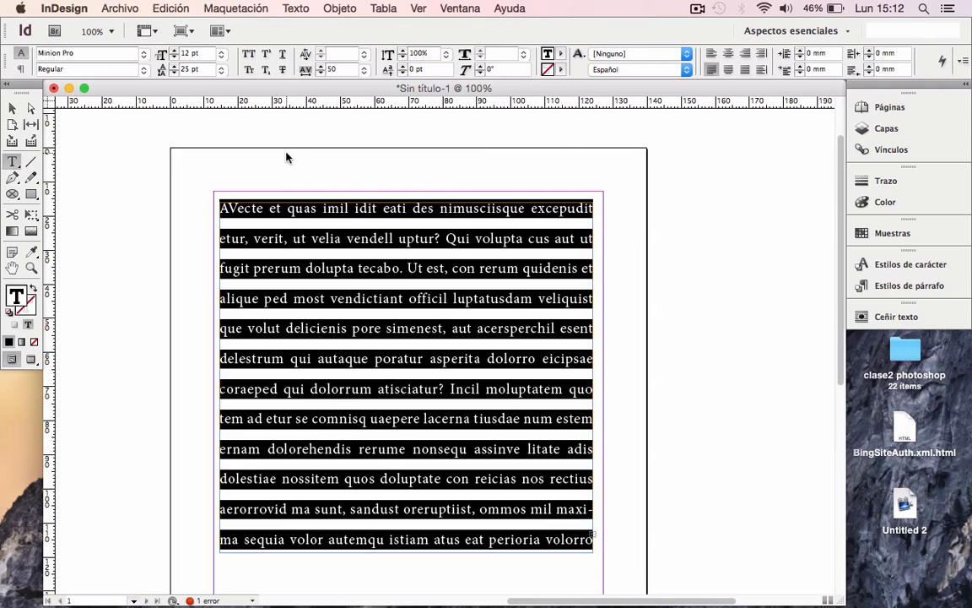
# Set the leading of all the selected text to automatic.
pyautogui.click(168, 71)
pyautogui.click(221, 70)
pyautogui.click(194, 81)
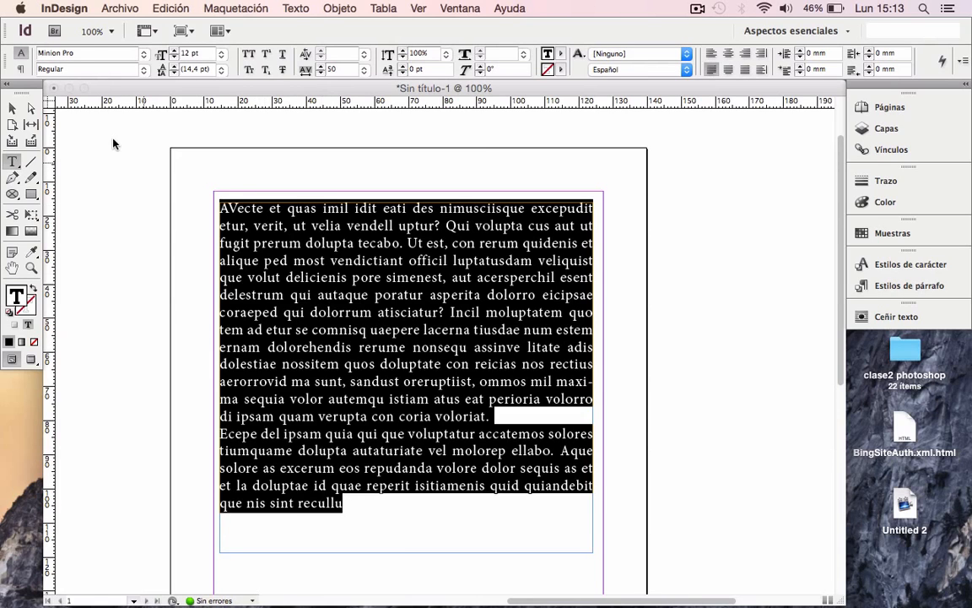
# Extend the text frame downward to a height of about 172 mm, keeping its top edge in place.
pyautogui.click(12, 108)
pyautogui.click(31, 268)
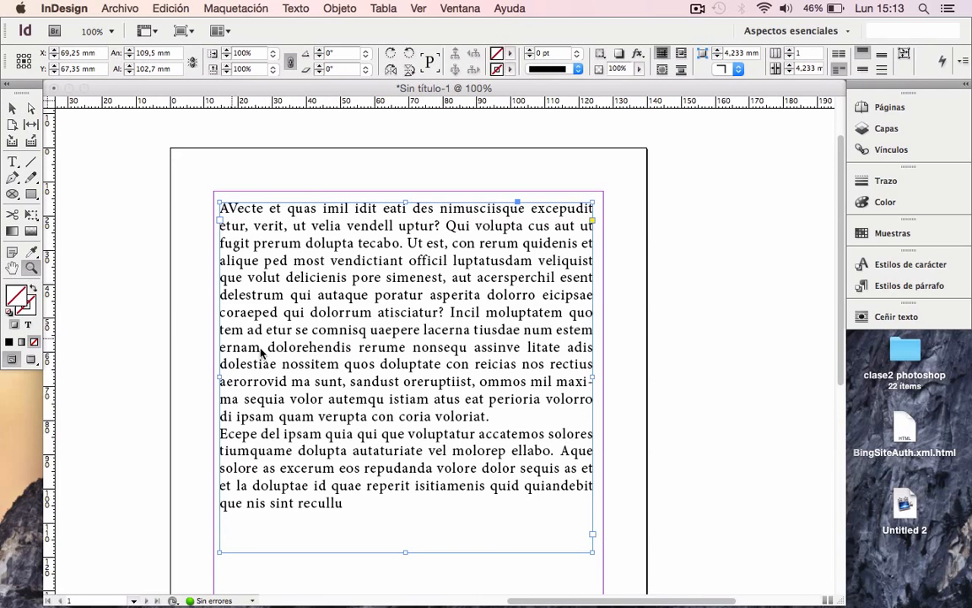
pyautogui.rightClick(187, 349)
pyautogui.press('Escape')
pyautogui.keyDown('alt'); pyautogui.click(187, 342); pyautogui.keyUp('alt')
pyautogui.hscroll(1, 452, 338)
pyautogui.moveTo(452, 338); pyautogui.dragTo(238, 240)
pyautogui.click(12, 108)
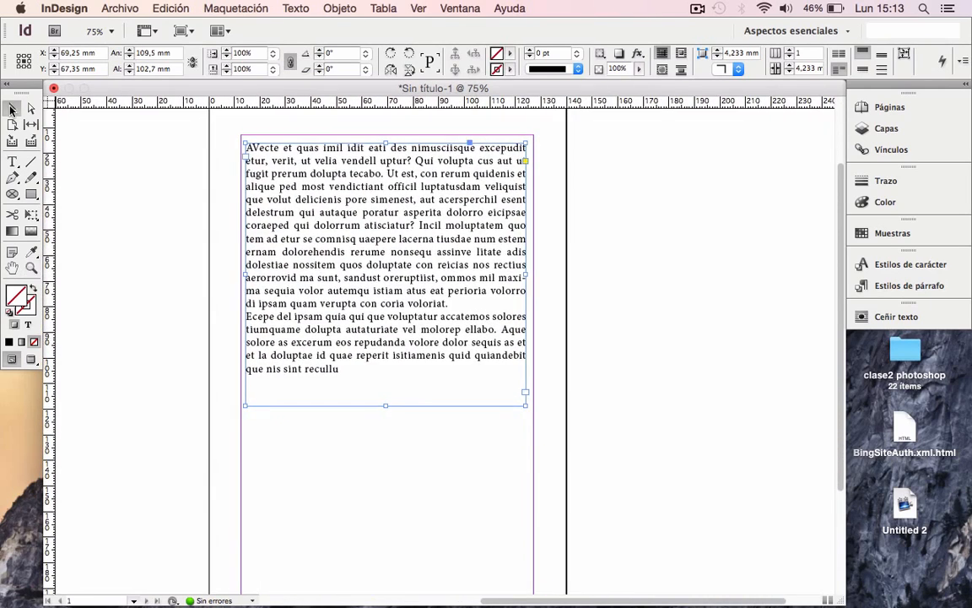
pyautogui.moveTo(385, 407); pyautogui.dragTo(388, 582)
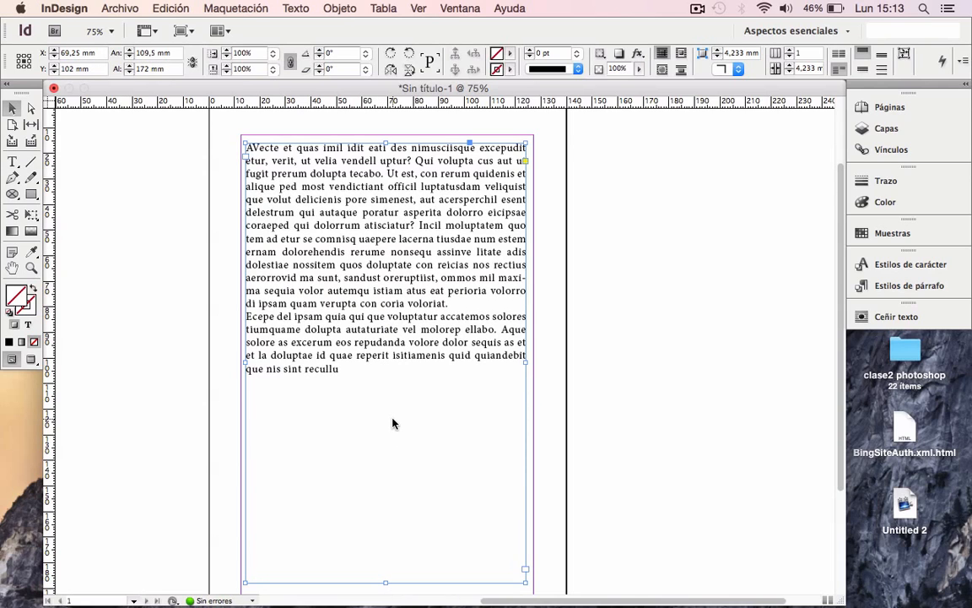
# Fill the rest of the frame with placeholder text after "recullu", and separate it with a period and a paragraph break.
pyautogui.doubleClick(341, 371)
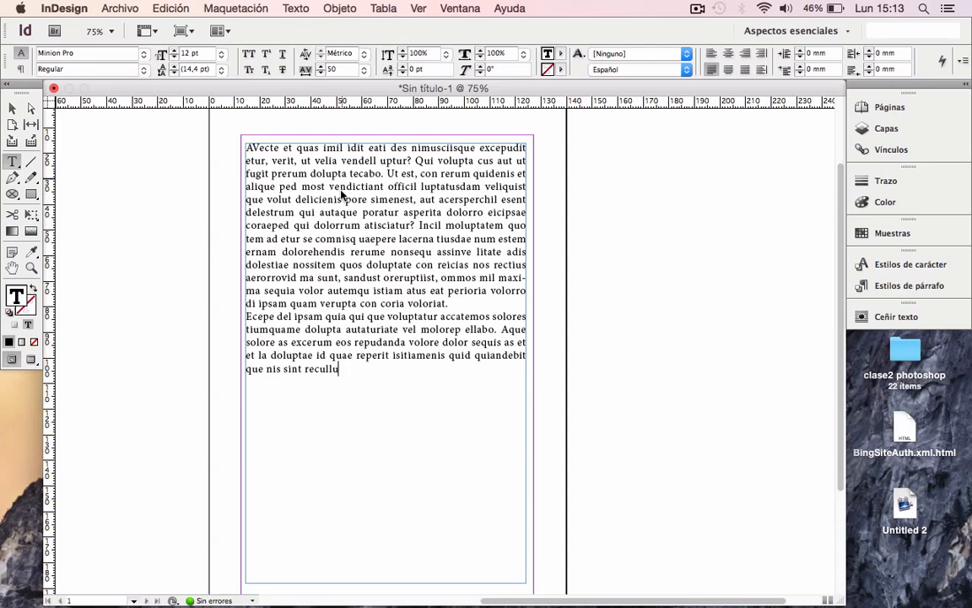
pyautogui.click(291, 8)
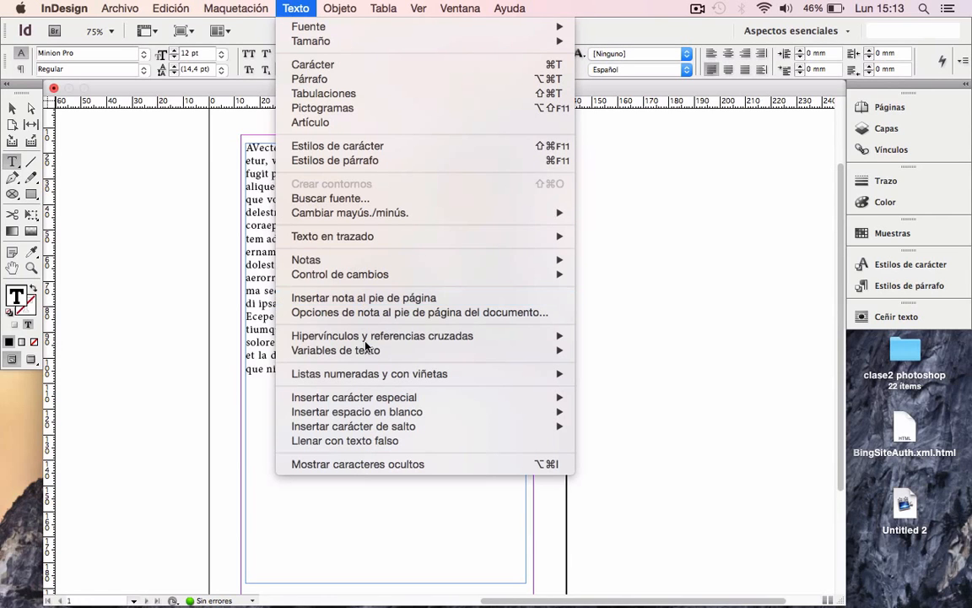
pyautogui.click(372, 441)
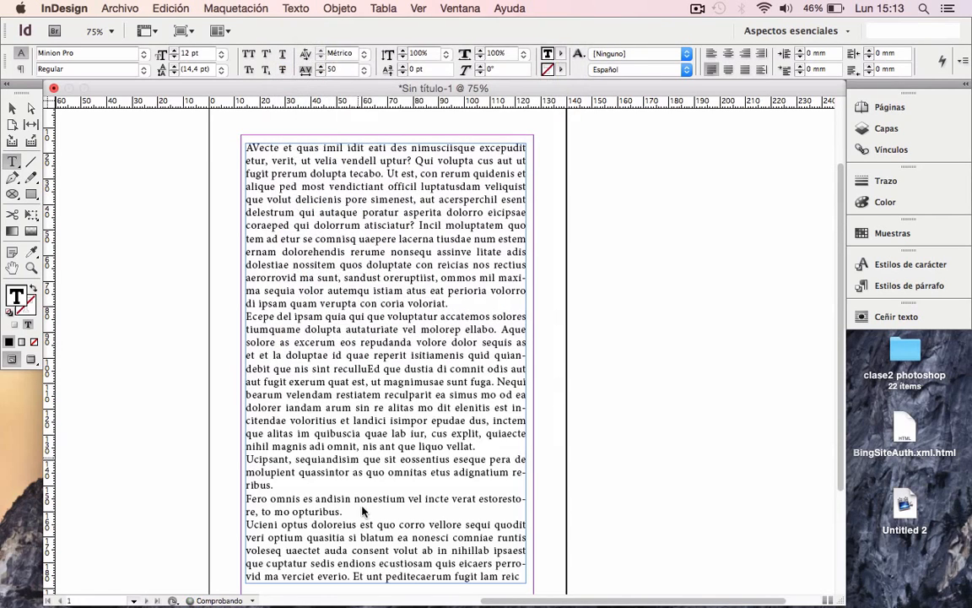
pyautogui.click(371, 373)
pyautogui.write('.')
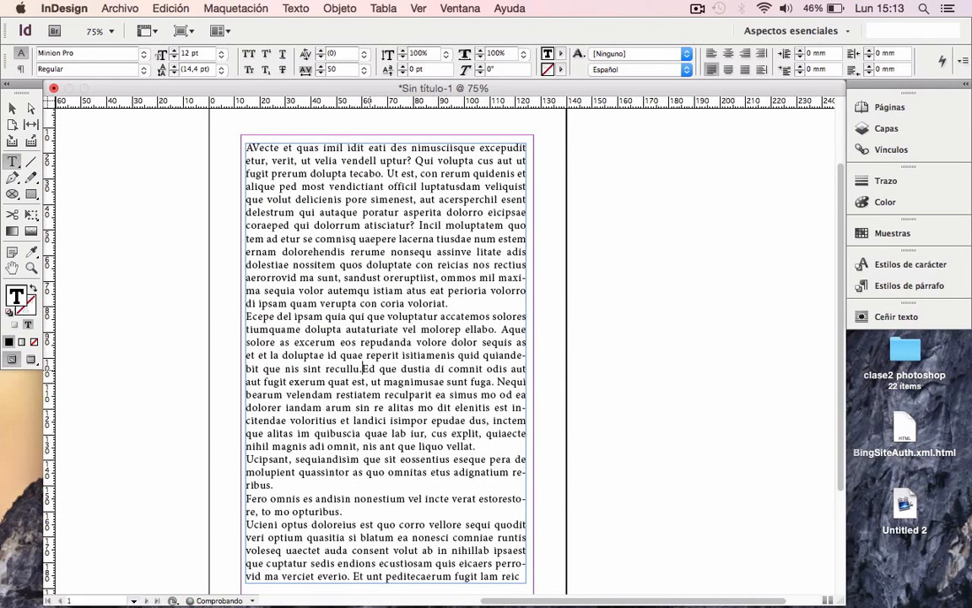
pyautogui.press('Return')
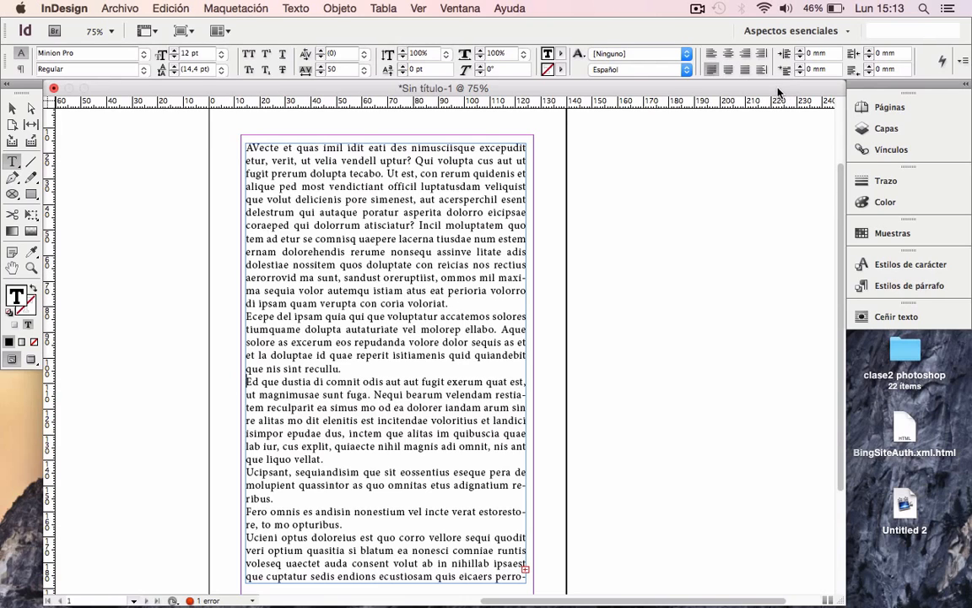
# Select all the text and try justification with centred last lines, full justification of all lines, and alignment away from the spine.
pyautogui.press('super+a')
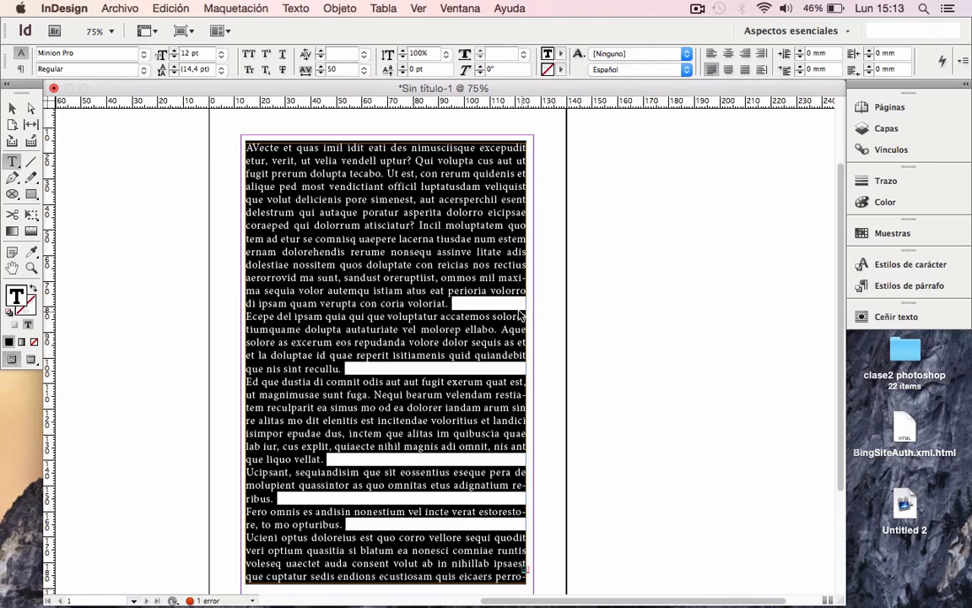
pyautogui.click(727, 70)
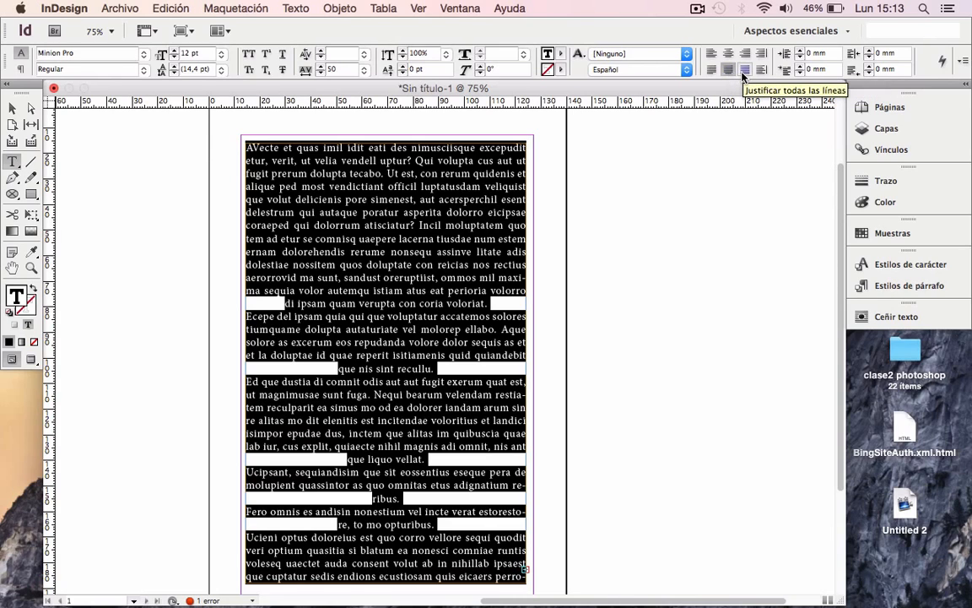
pyautogui.click(745, 71)
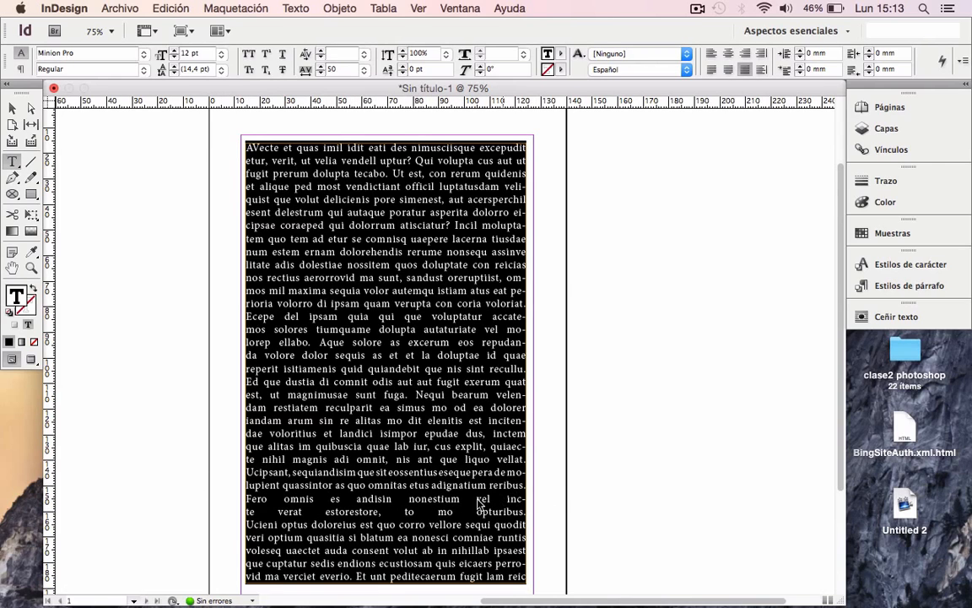
pyautogui.click(759, 73)
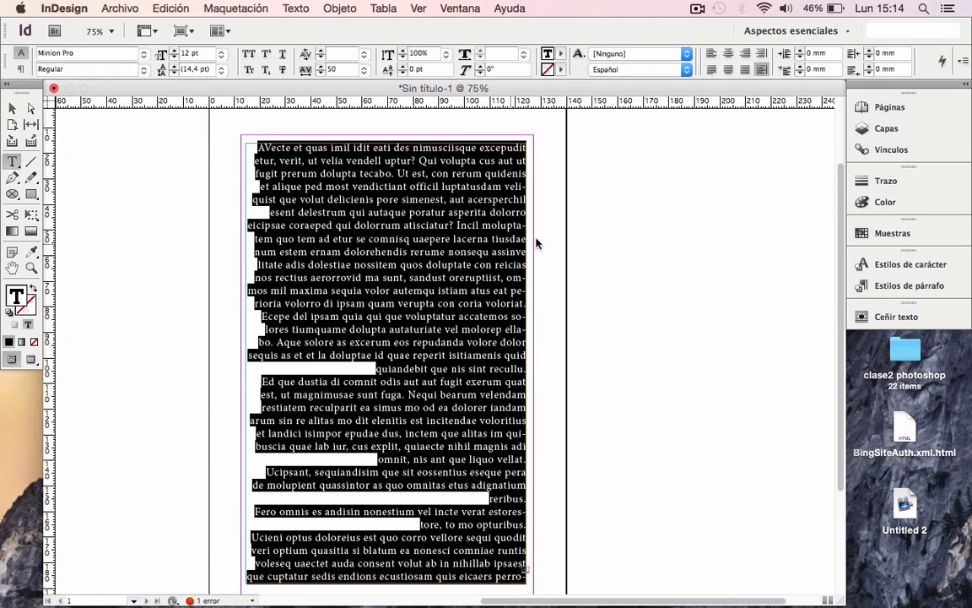
# Left-align all the text, try a left indent of 11 mm, and bring the indent back to 0 mm.
pyautogui.click(712, 54)
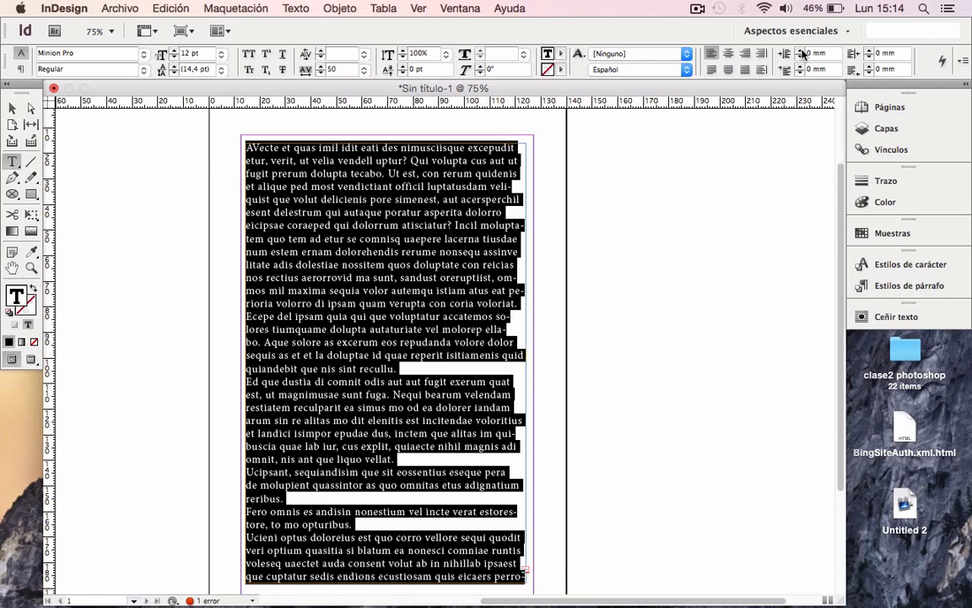
pyautogui.click(800, 51)
pyautogui.click(800, 51)
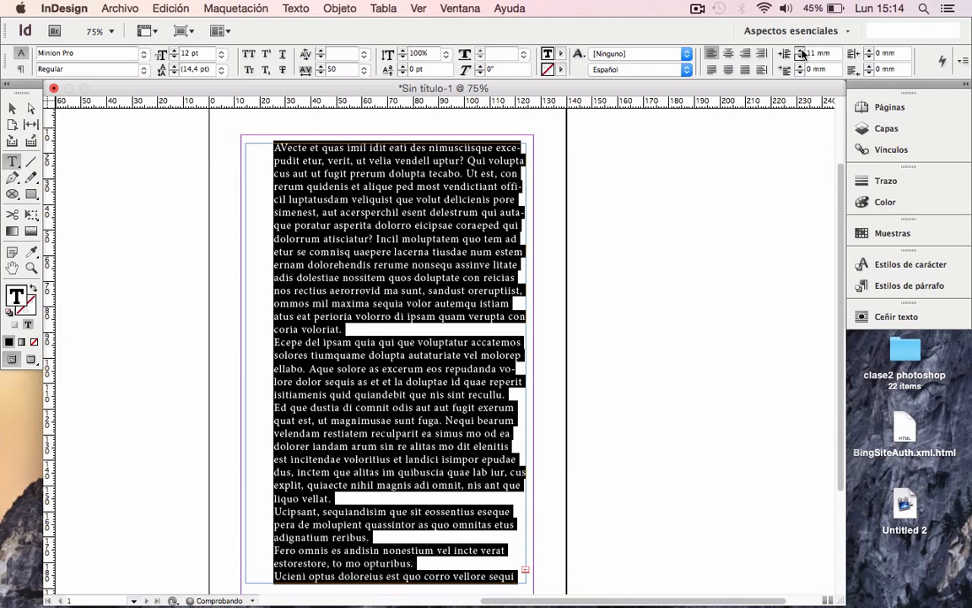
pyautogui.click(800, 58)
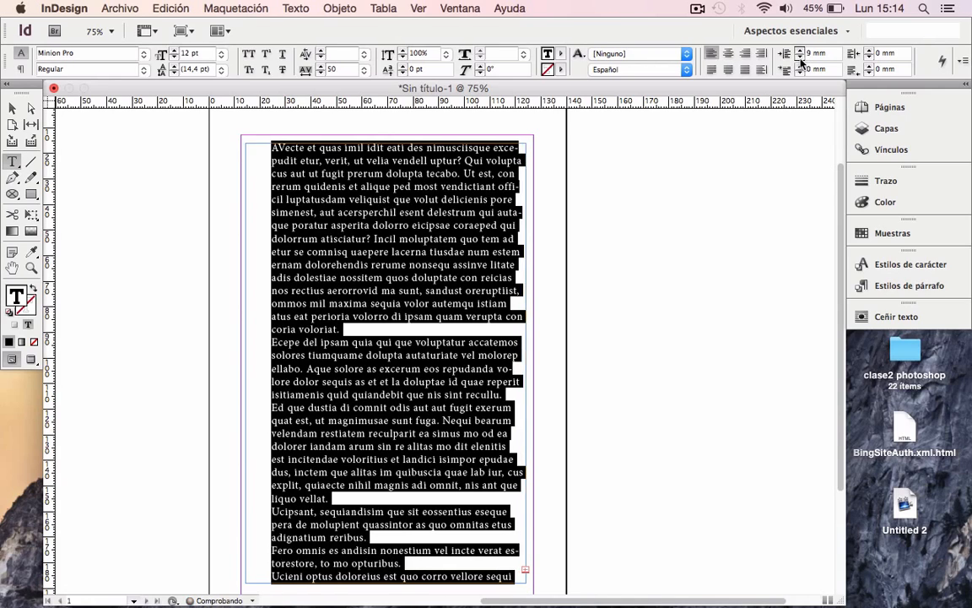
pyautogui.click(800, 57)
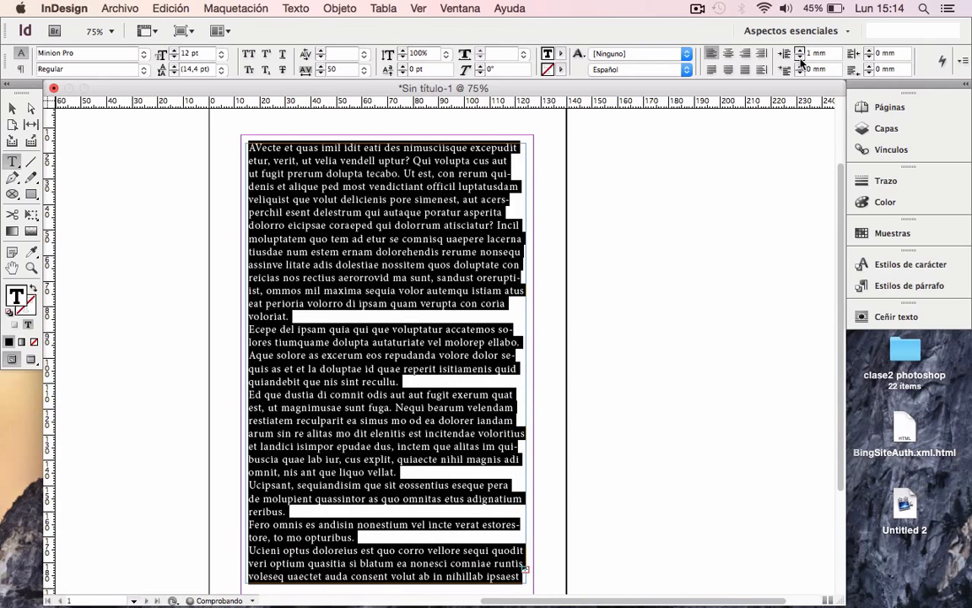
pyautogui.click(800, 59)
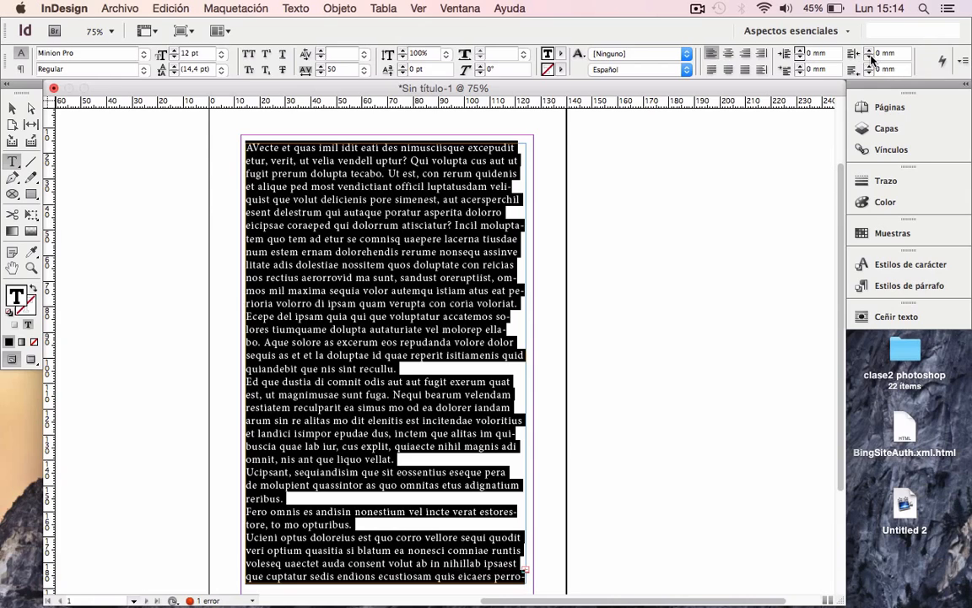
# Right-align all the text, try out a right indent, and reset that indent to 0 mm.
pyautogui.click(746, 54)
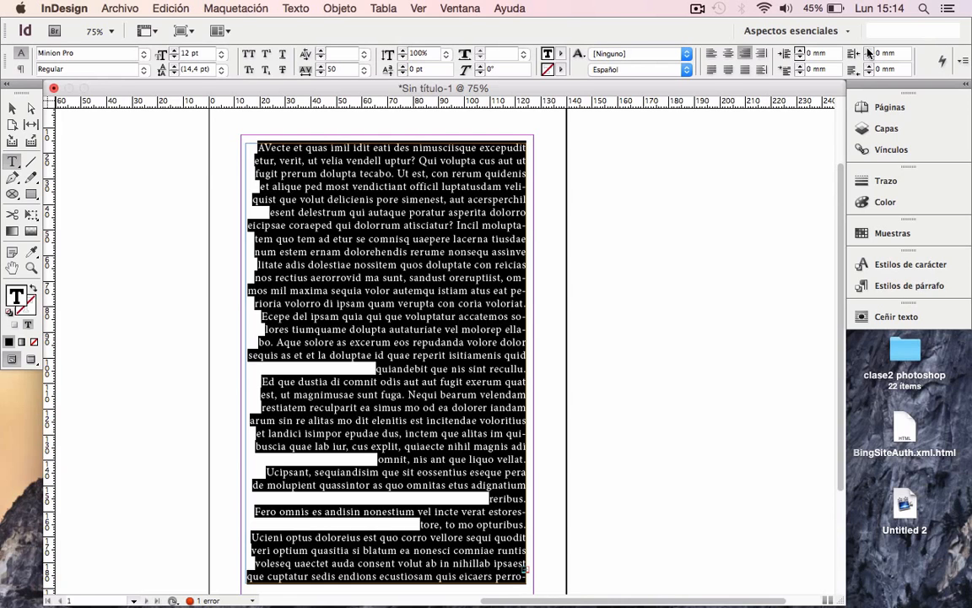
pyautogui.click(869, 52)
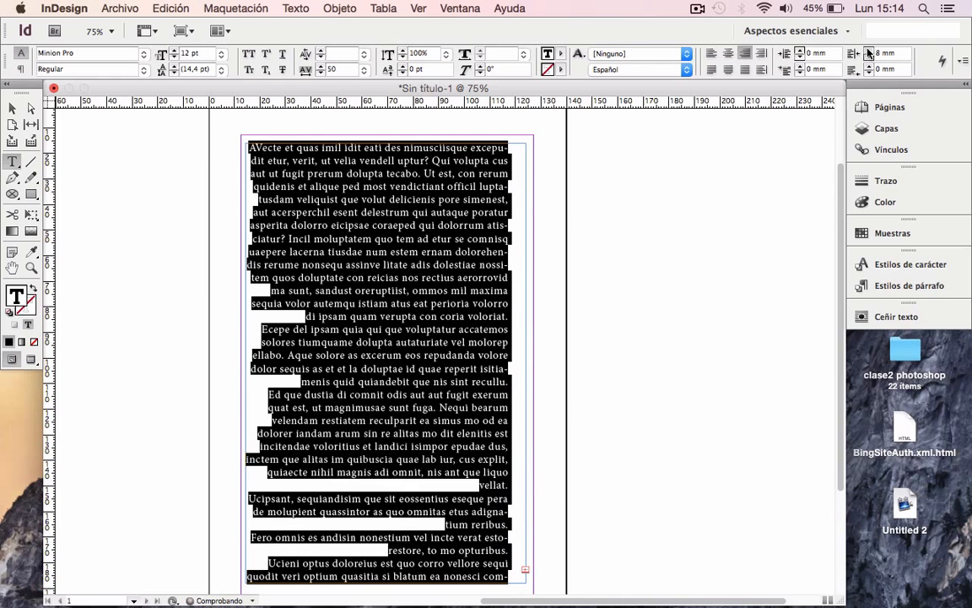
pyautogui.click(869, 52)
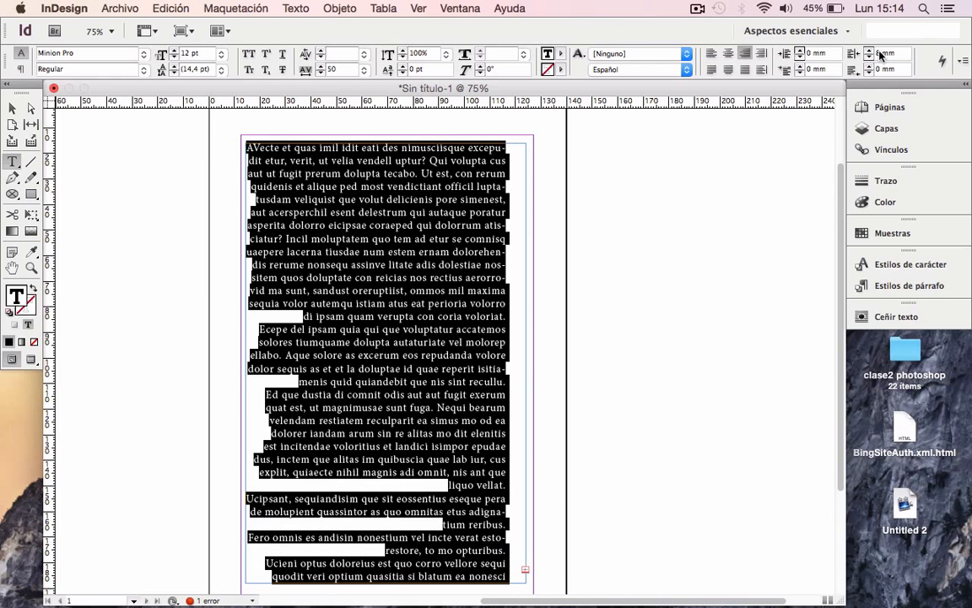
pyautogui.moveTo(881, 54); pyautogui.dragTo(873, 55)
pyautogui.write('0')
pyautogui.press('Return')
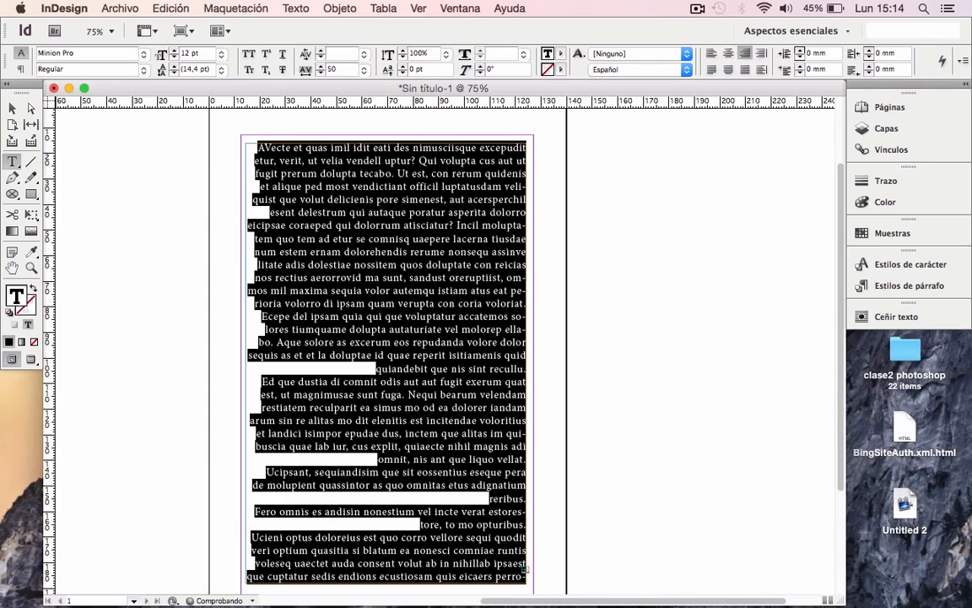
# Set the first-line left indent of all paragraphs to 9 mm and left-align the text.
pyautogui.click(801, 67)
pyautogui.click(801, 67)
pyautogui.click(801, 67)
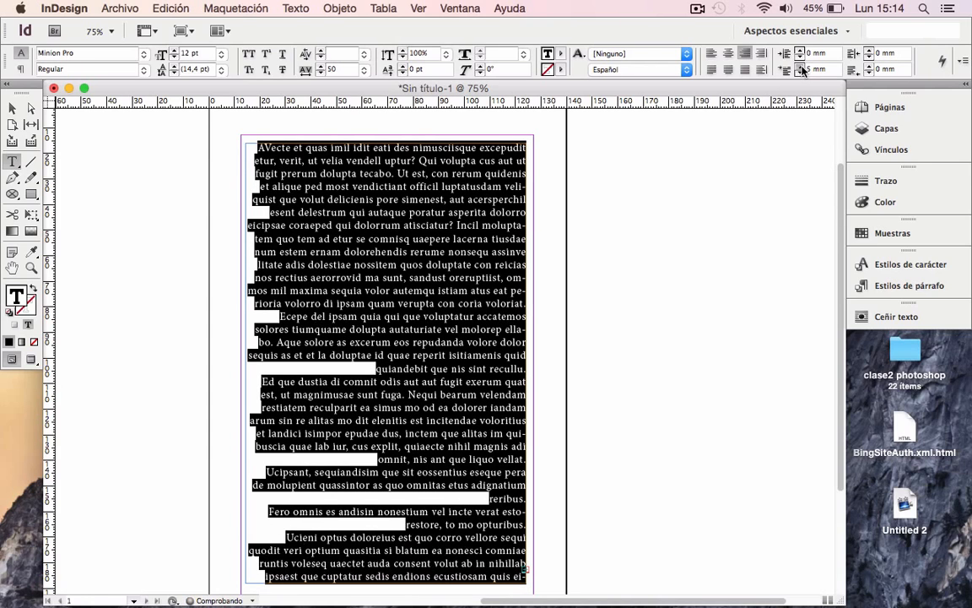
pyautogui.click(800, 66)
pyautogui.click(801, 67)
pyautogui.click(801, 67)
pyautogui.click(801, 66)
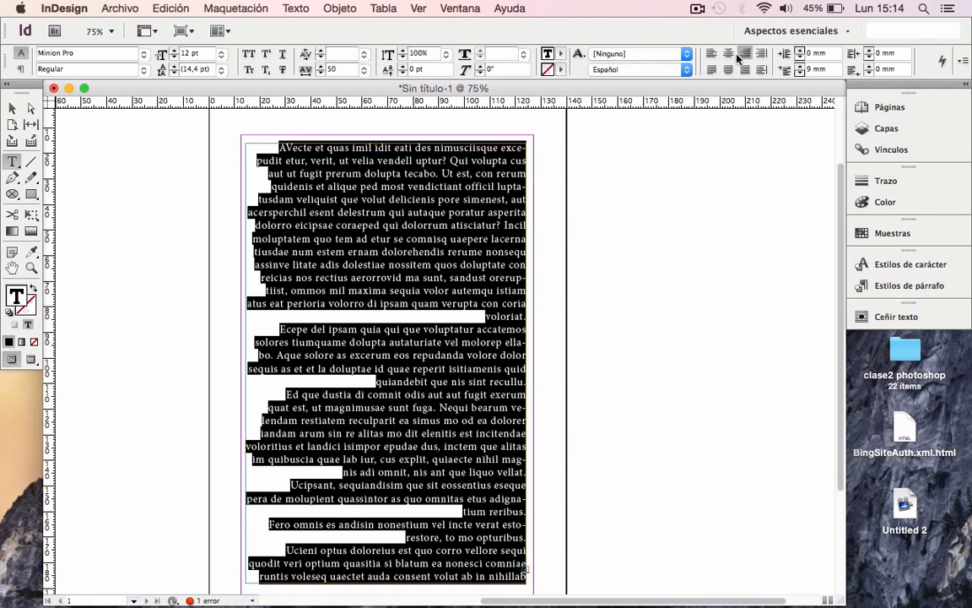
pyautogui.click(712, 53)
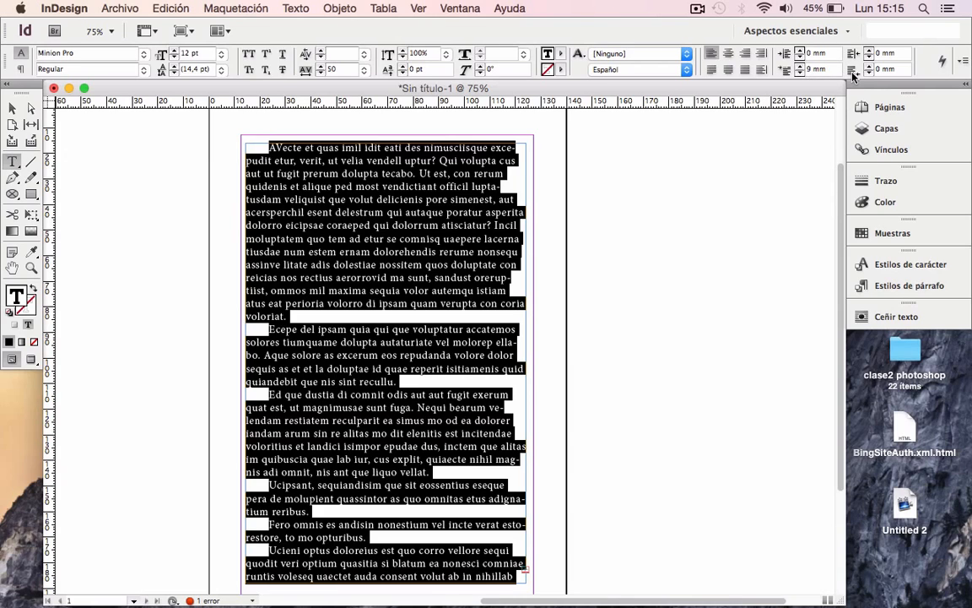
# Right-align all the text and raise the last-line right indent of the paragraphs to 12 mm.
pyautogui.click(745, 54)
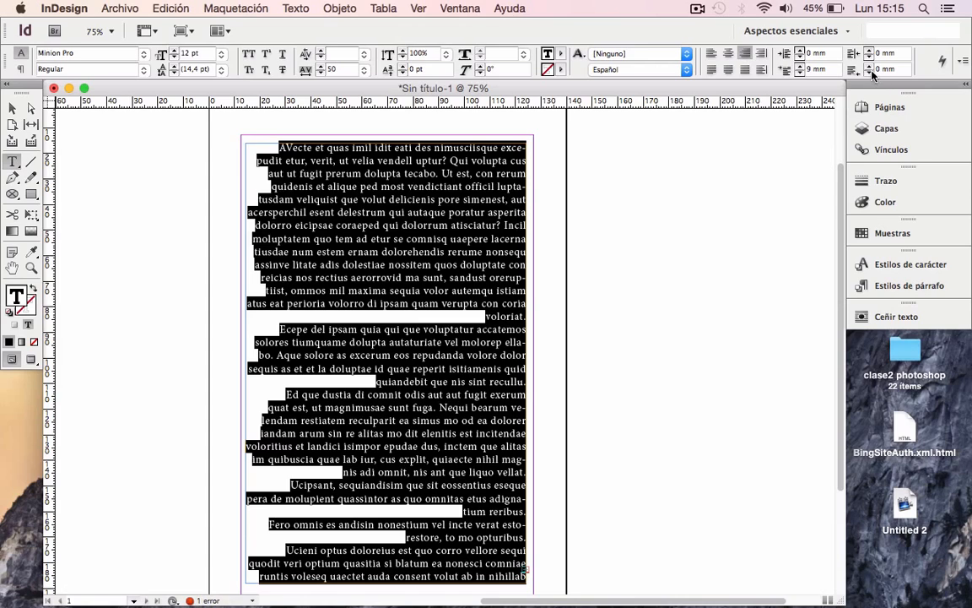
pyautogui.click(870, 68)
pyautogui.click(870, 67)
pyautogui.click(870, 67)
pyautogui.click(870, 67)
pyautogui.click(870, 68)
pyautogui.click(870, 67)
pyautogui.click(870, 68)
pyautogui.click(870, 68)
pyautogui.click(870, 68)
pyautogui.click(870, 67)
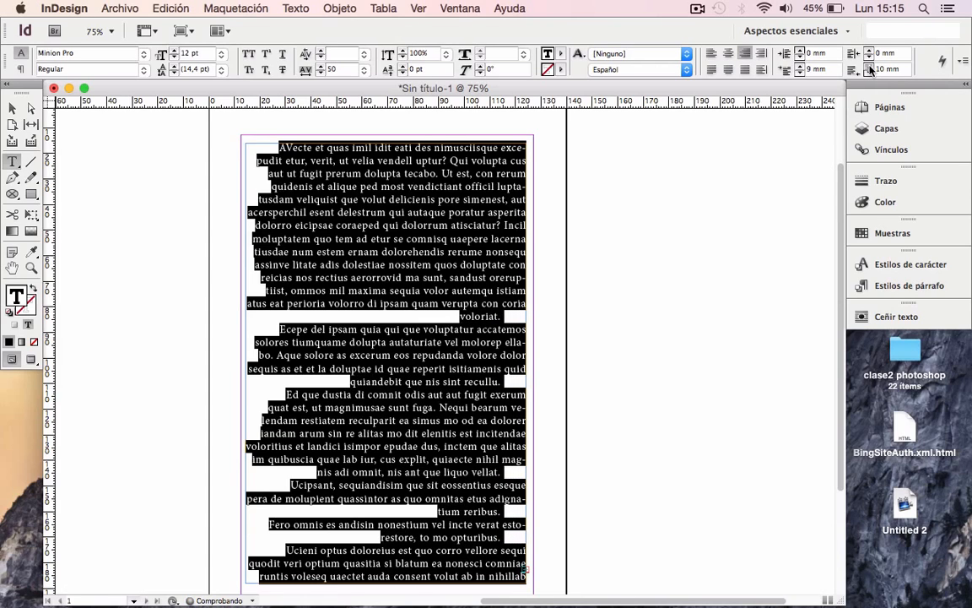
pyautogui.click(870, 67)
pyautogui.click(870, 68)
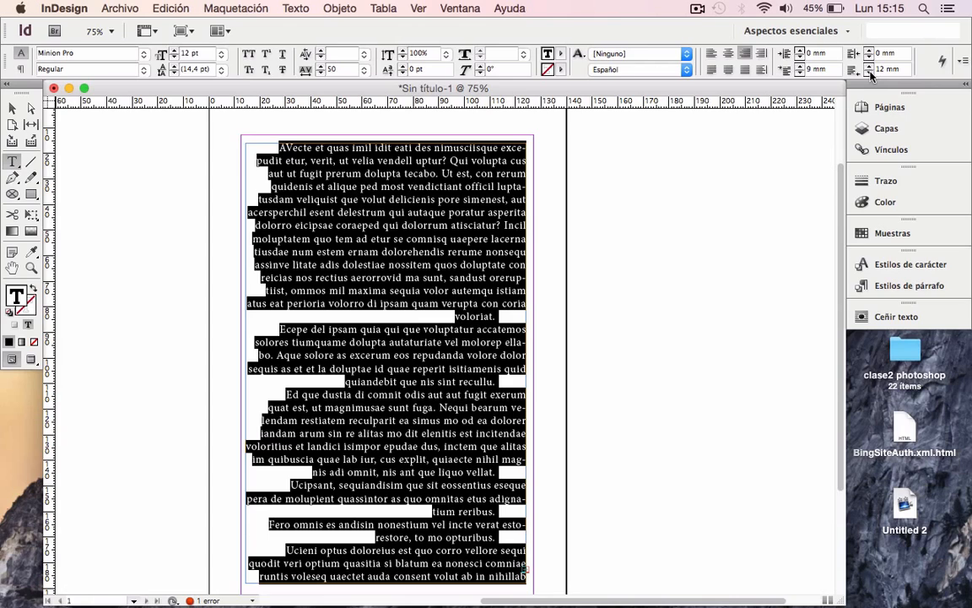
# Lower the last-line right indent of all paragraphs to 7 mm.
pyautogui.click(869, 73)
pyautogui.click(870, 74)
pyautogui.click(869, 73)
pyautogui.click(869, 74)
pyautogui.click(870, 73)
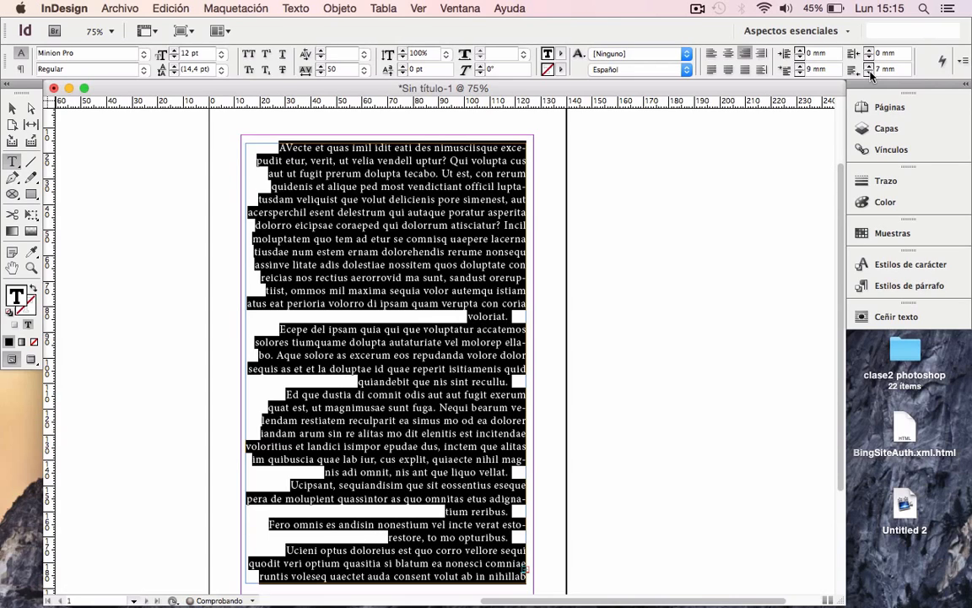
# Reset the last-line right indent of all paragraphs to 0 mm.
pyautogui.click(869, 73)
pyautogui.click(869, 73)
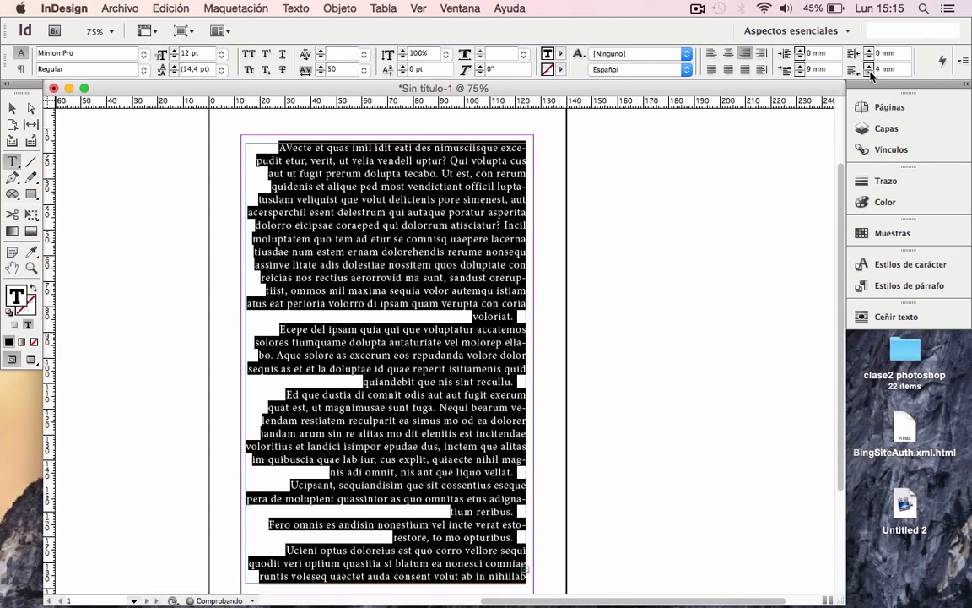
pyautogui.click(869, 74)
pyautogui.click(869, 74)
pyautogui.click(869, 73)
pyautogui.click(869, 73)
pyautogui.click(869, 73)
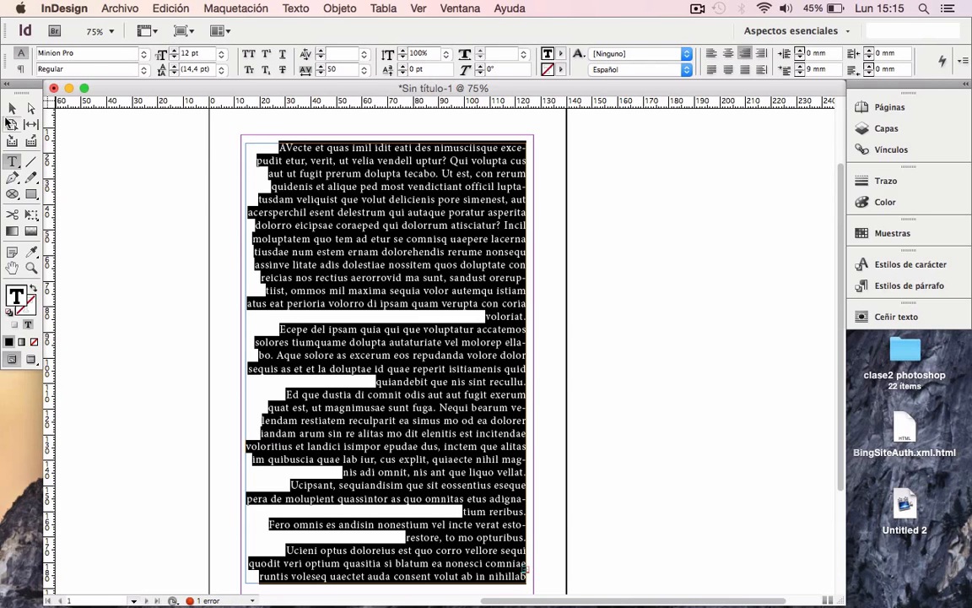
# Select all the text in the frame again and left-align it.
pyautogui.click(12, 108)
pyautogui.doubleClick(374, 245)
pyautogui.doubleClick(374, 244)
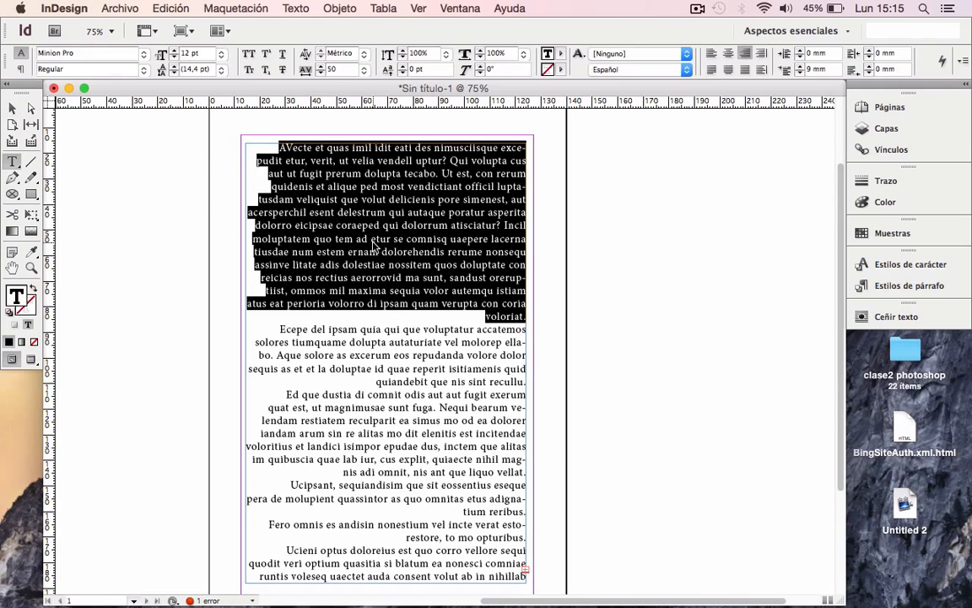
pyautogui.click(374, 245)
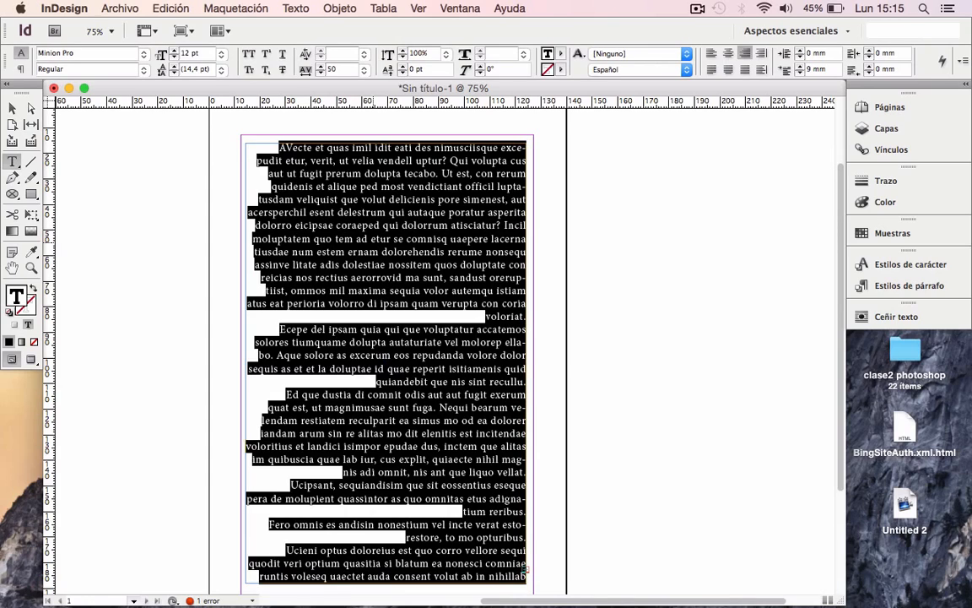
pyautogui.click(712, 54)
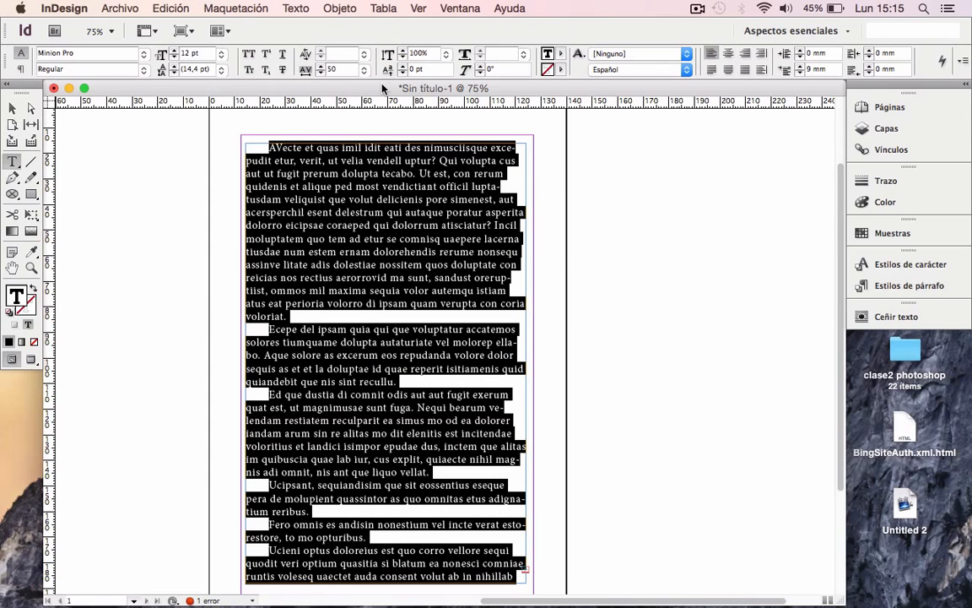
# Set the space before all paragraphs to 2 mm and the space after them to 4 mm.
pyautogui.click(22, 70)
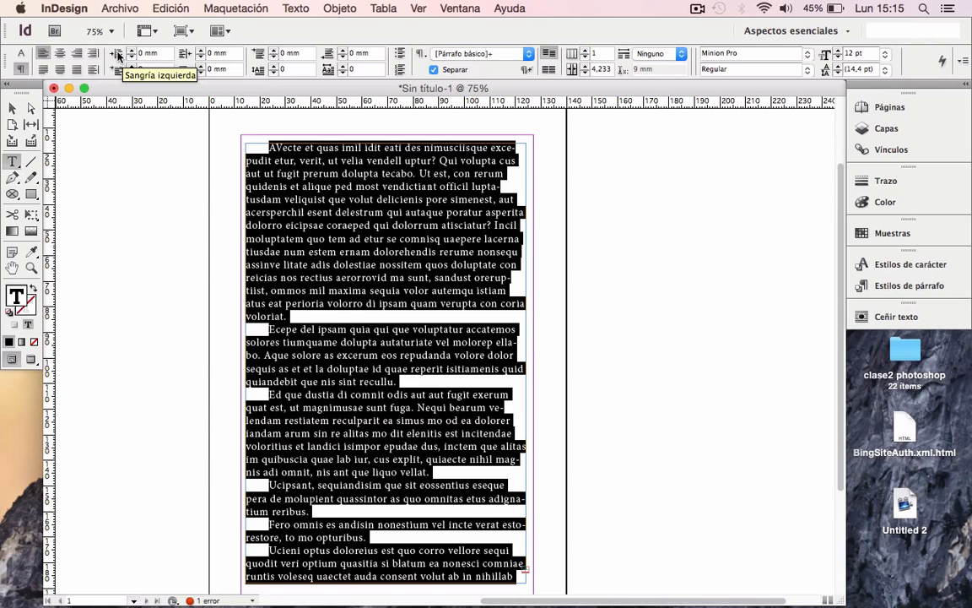
pyautogui.click(275, 52)
pyautogui.click(275, 51)
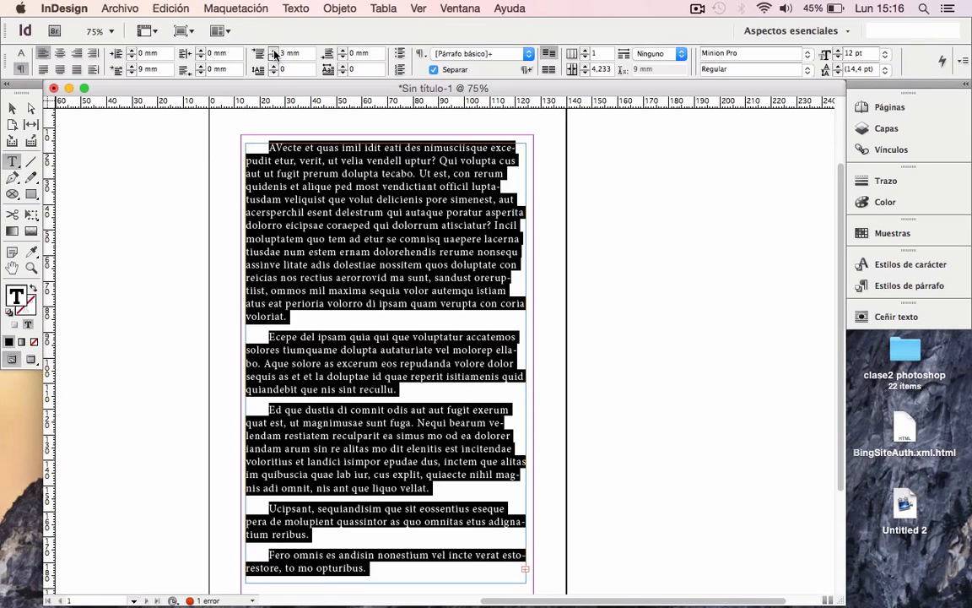
pyautogui.click(274, 56)
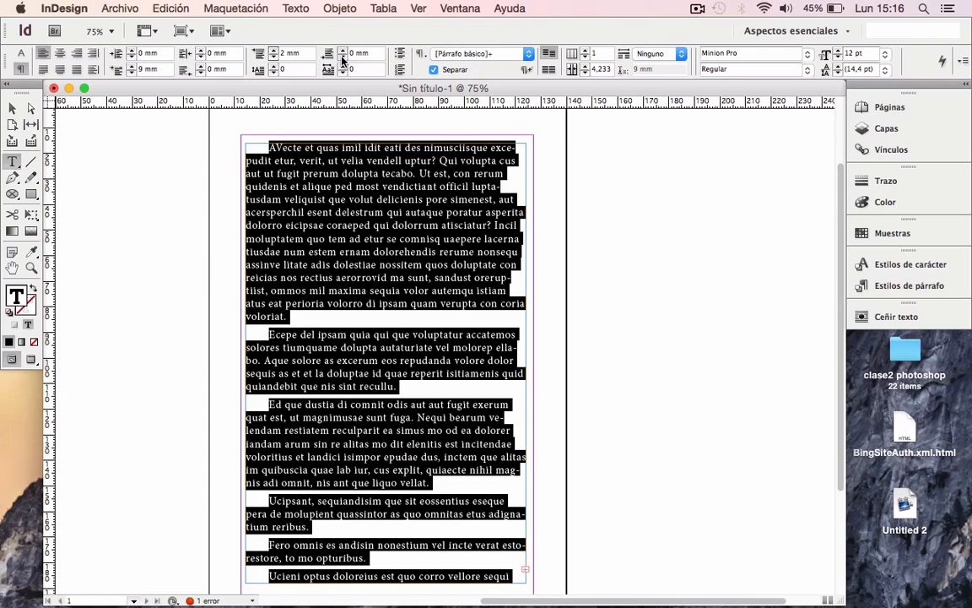
pyautogui.click(342, 51)
pyautogui.click(341, 50)
pyautogui.click(342, 50)
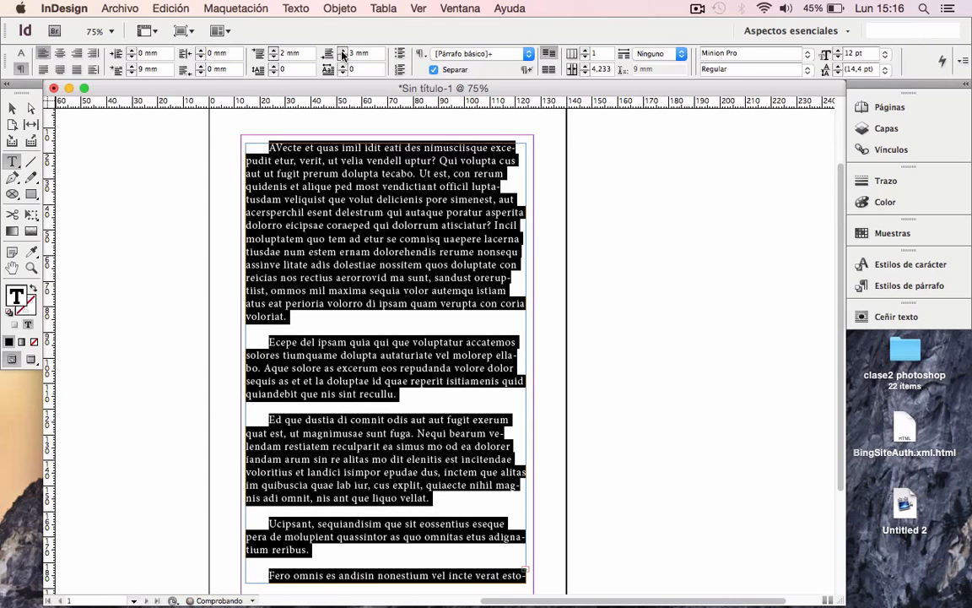
pyautogui.click(341, 50)
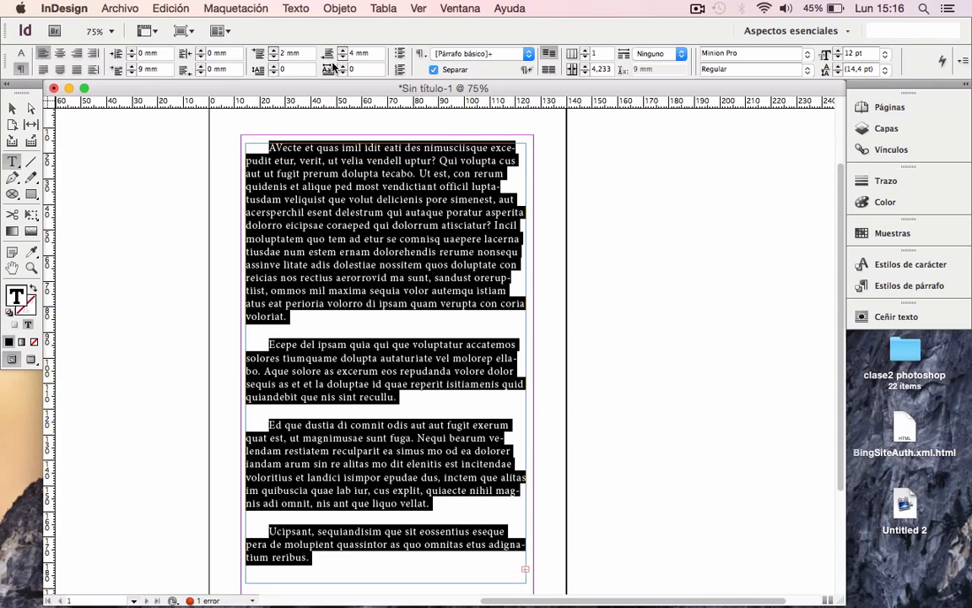
# Try a two-line drop cap on all paragraphs and undo it.
pyautogui.click(274, 65)
pyautogui.click(274, 65)
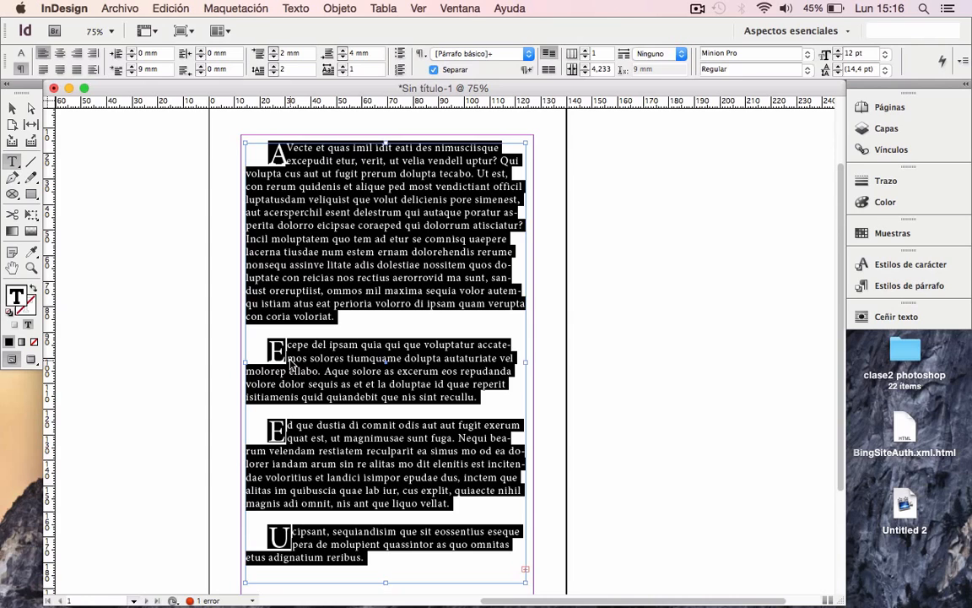
pyautogui.press('super+z')
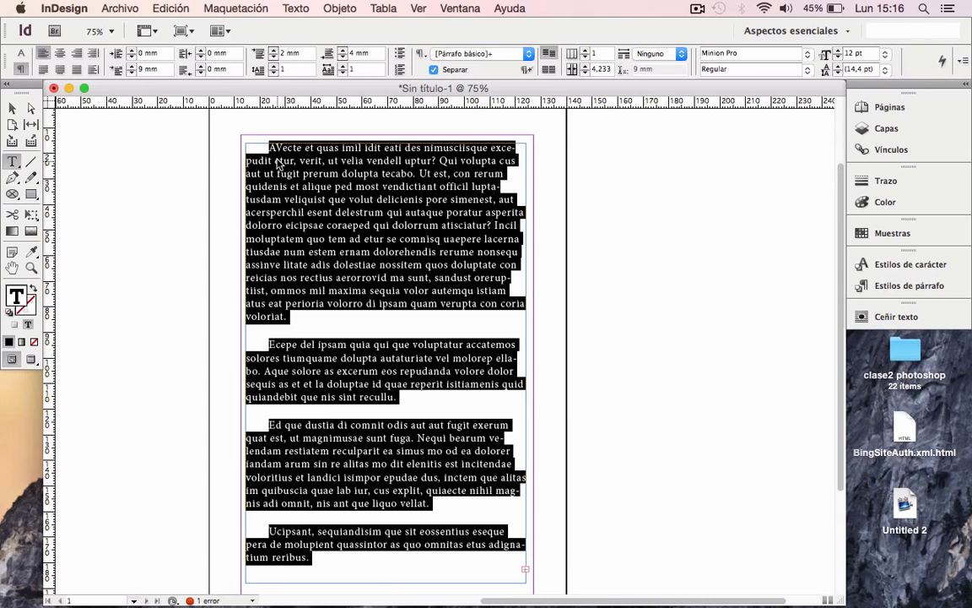
# Try a drop cap of up to three lines on the first paragraph only, and reduce it back to one line.
pyautogui.click(279, 162)
pyautogui.moveTo(313, 173); pyautogui.dragTo(266, 153)
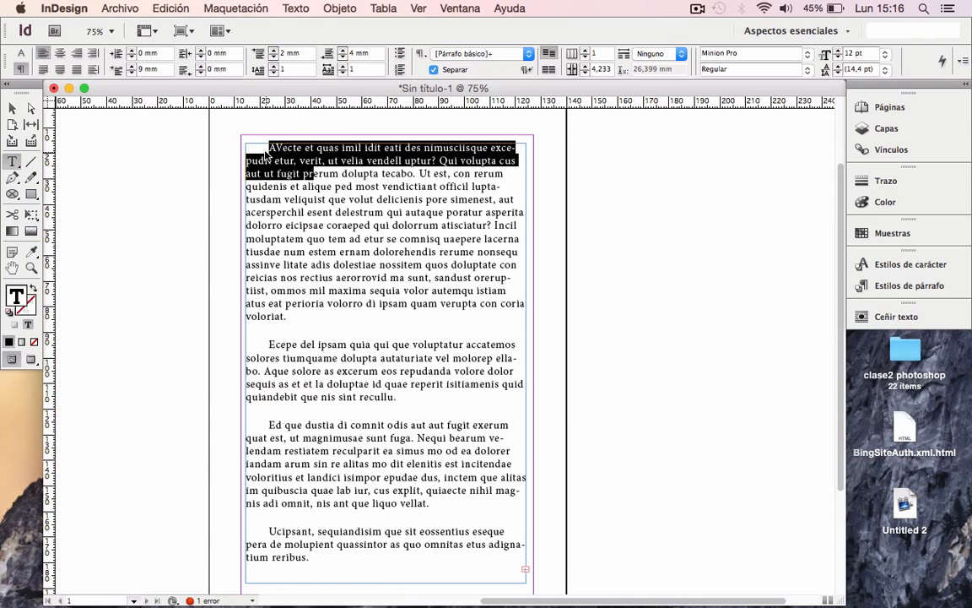
pyautogui.click(273, 66)
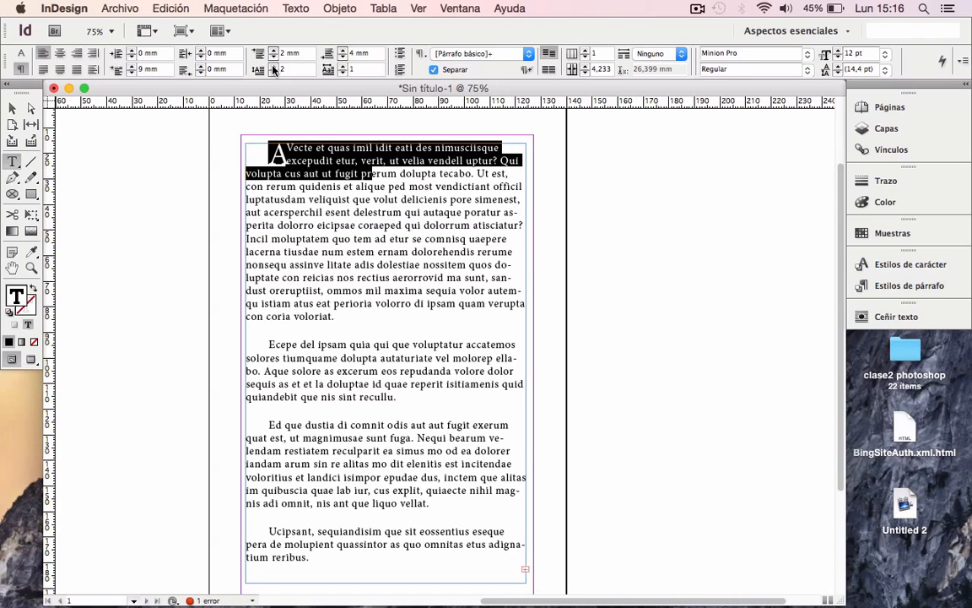
pyautogui.click(272, 66)
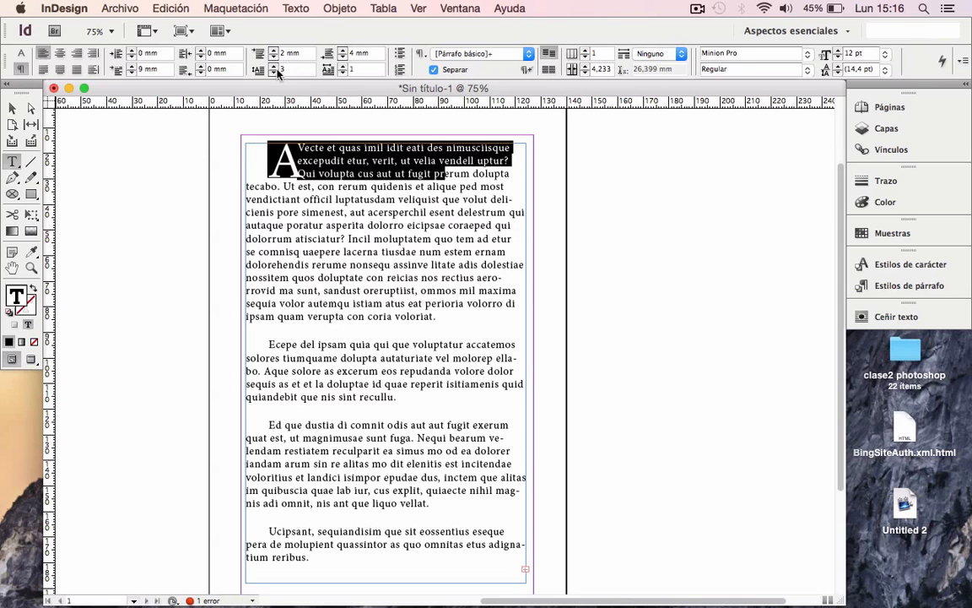
pyautogui.click(273, 73)
pyautogui.click(273, 72)
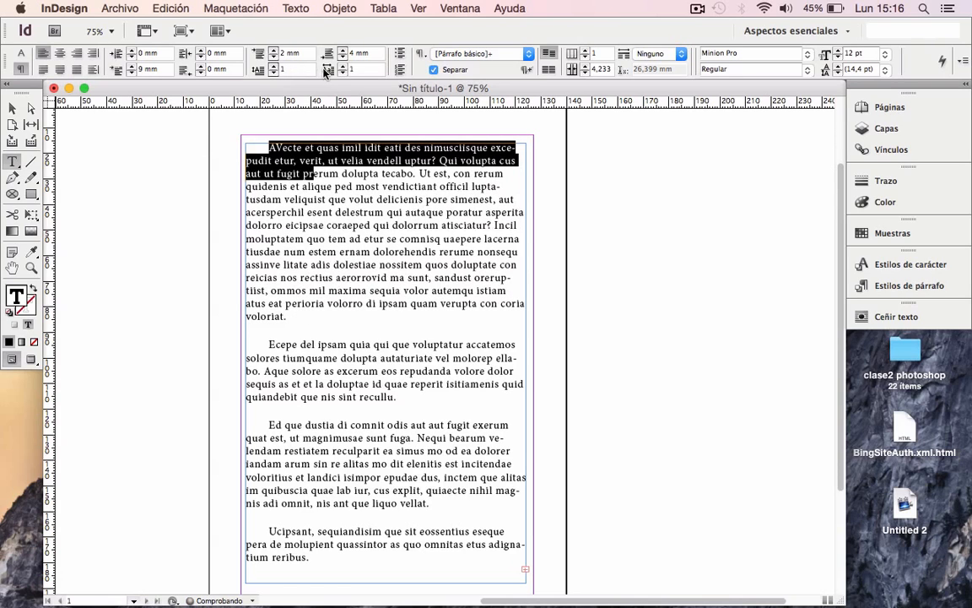
# Try a three-line drop cap covering two characters on the first paragraph, and remove the drop cap.
pyautogui.click(273, 66)
pyautogui.click(272, 65)
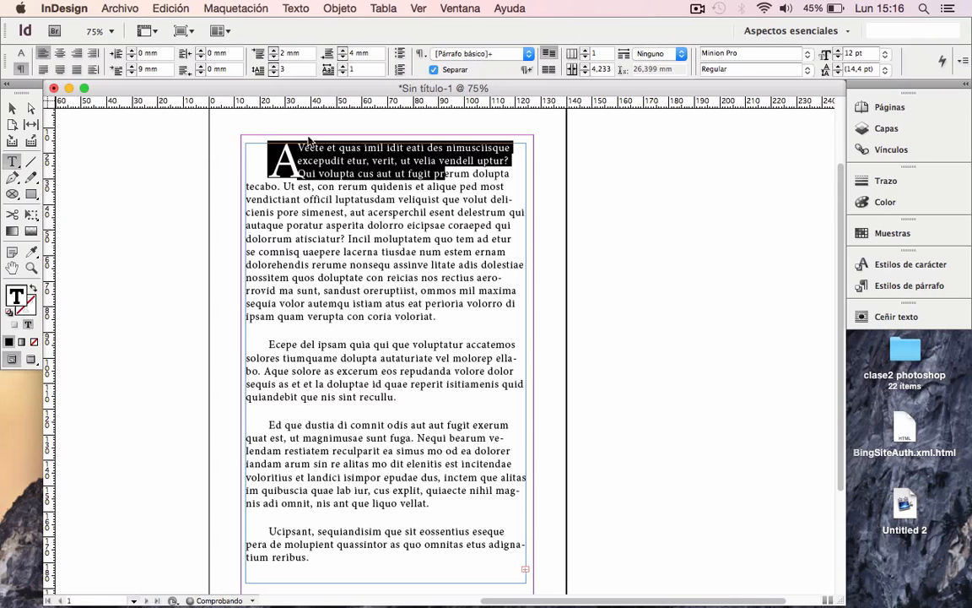
pyautogui.click(344, 66)
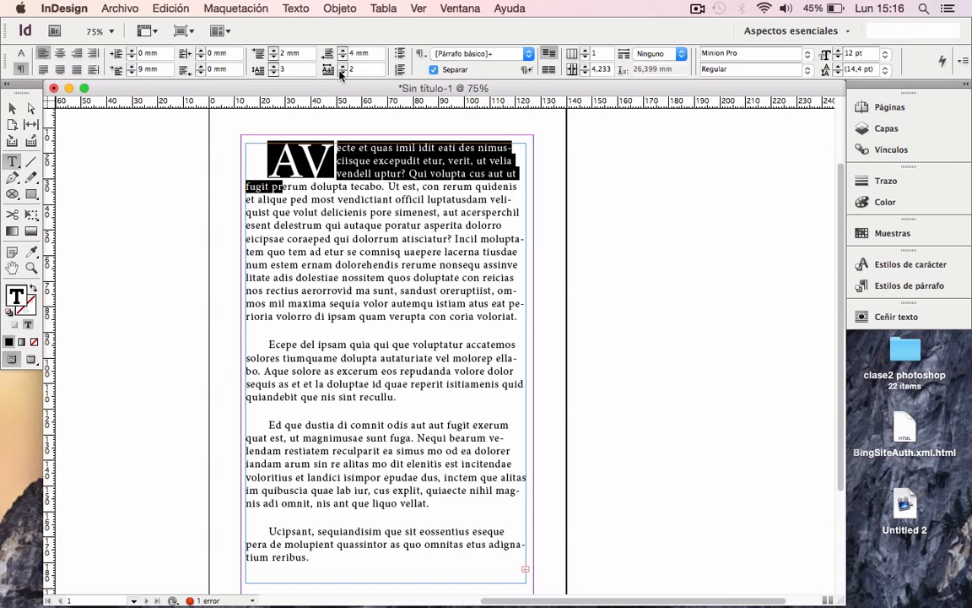
pyautogui.click(345, 70)
pyautogui.click(344, 70)
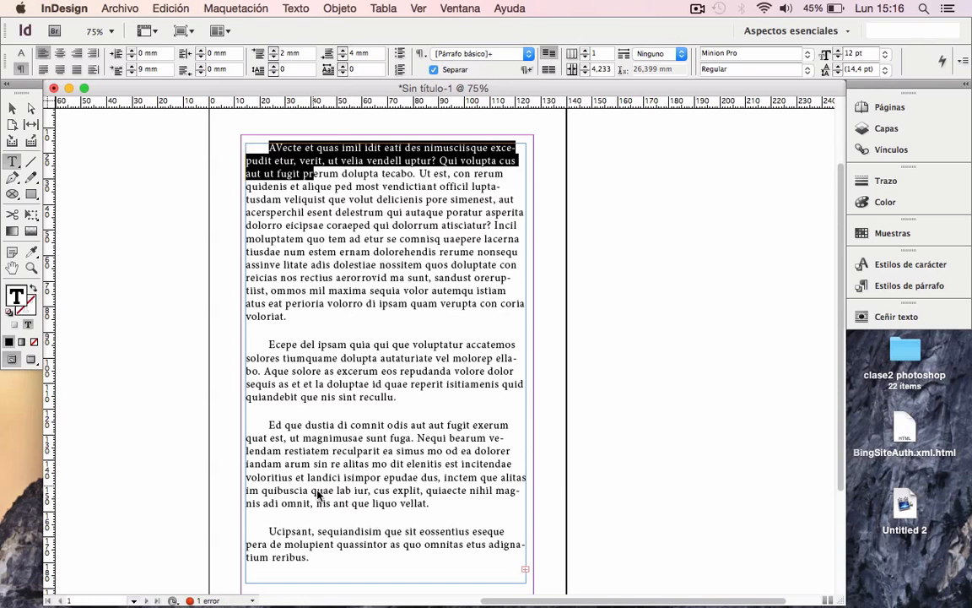
# Select all the text, turn the paragraphs into a bulleted list, switch to a numbered list, and turn the list off.
pyautogui.click(287, 448)
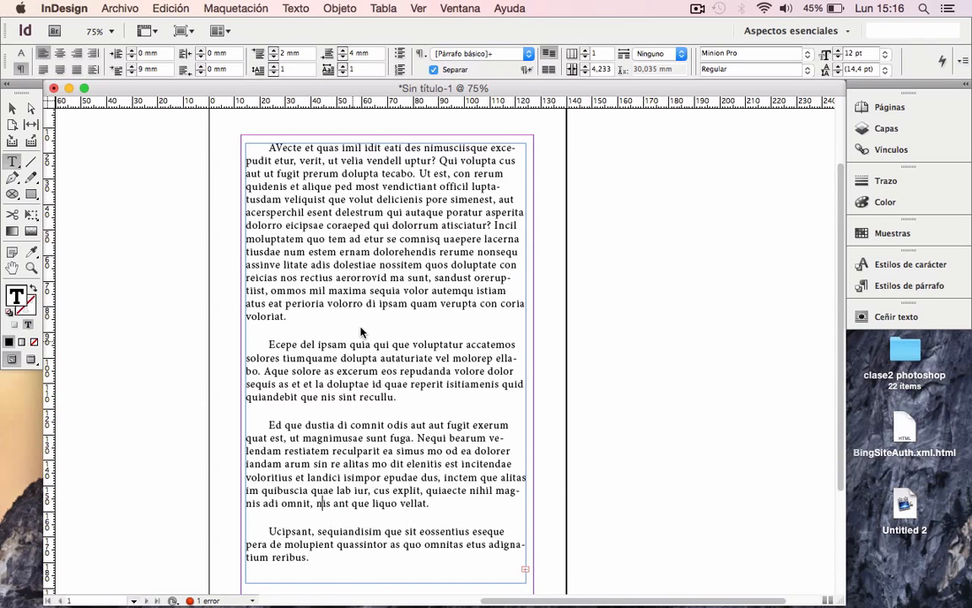
pyautogui.click(13, 108)
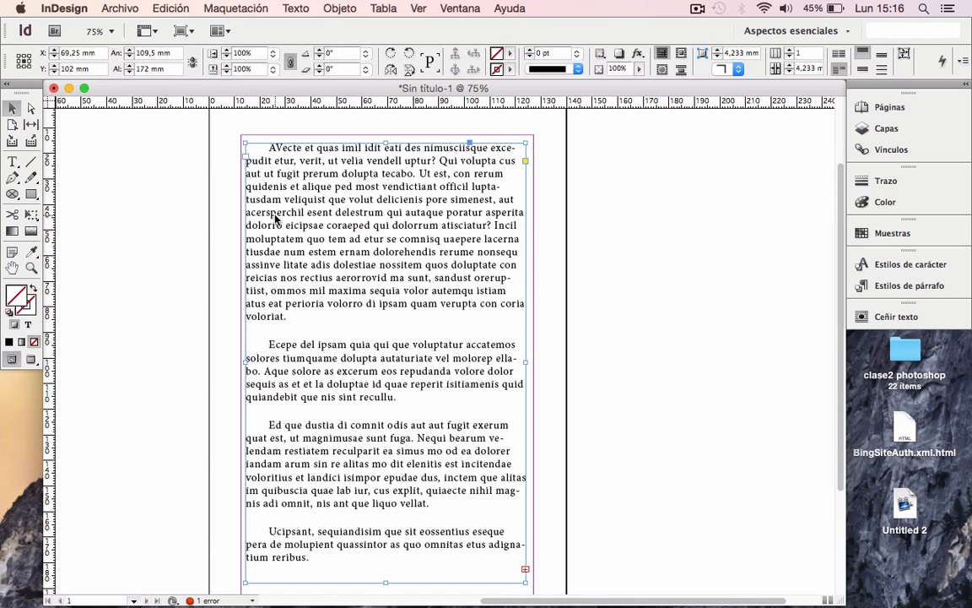
pyautogui.tripleClick(295, 238)
pyautogui.press('super+a')
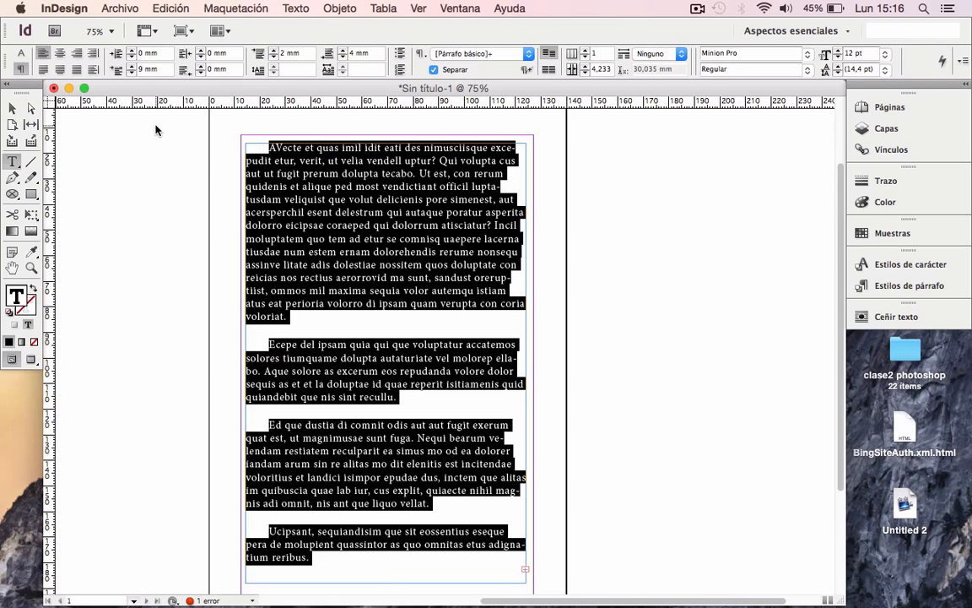
pyautogui.click(399, 56)
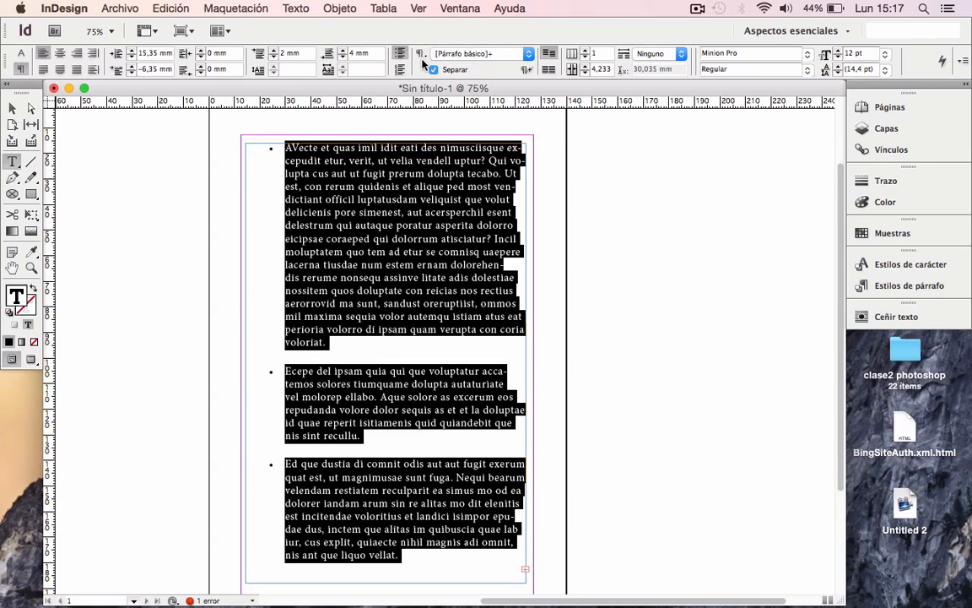
pyautogui.click(401, 71)
pyautogui.click(401, 69)
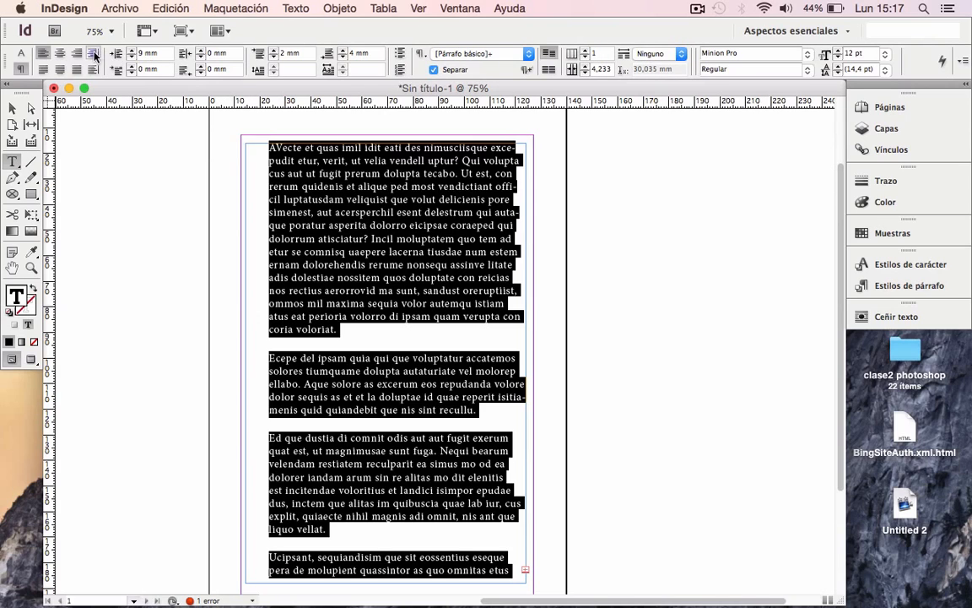
# Set the left indent of all paragraphs to 0 mm.
pyautogui.click(21, 53)
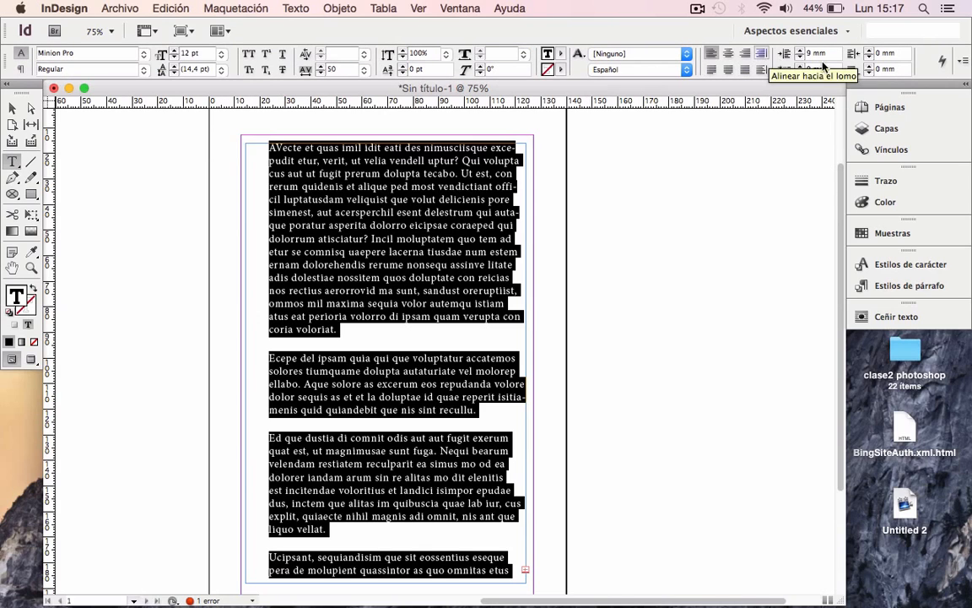
pyautogui.moveTo(812, 55); pyautogui.dragTo(795, 59)
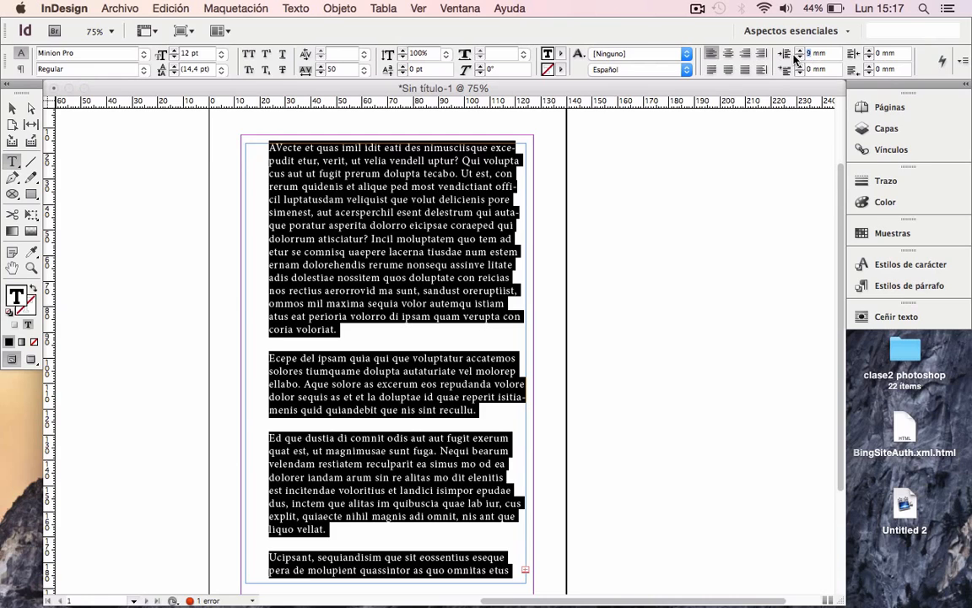
pyautogui.write('0')
pyautogui.press('Return')
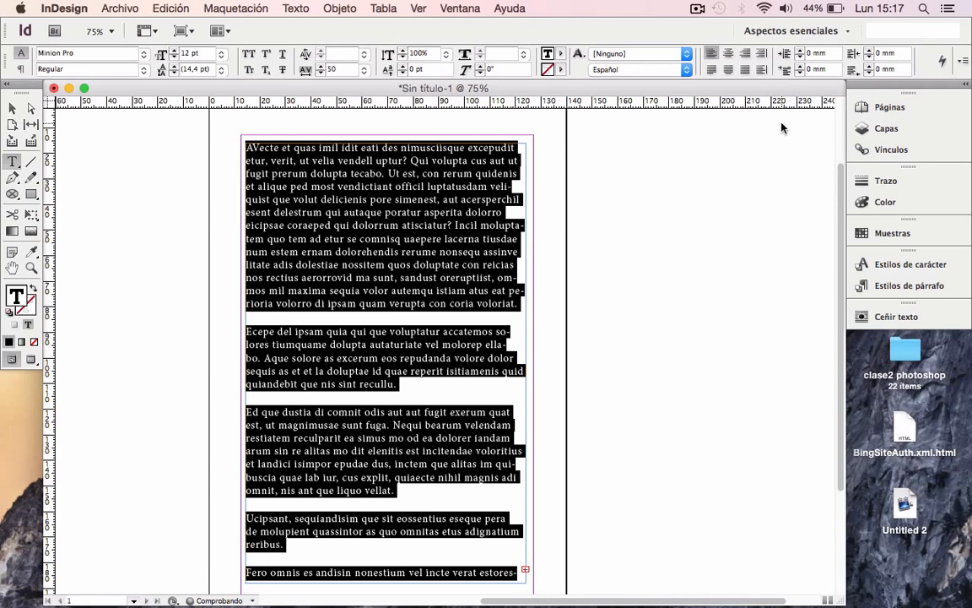
# Narrow the text frame to 55.35 mm wide and place a duplicate beside it as a second column within the margins.
pyautogui.click(13, 108)
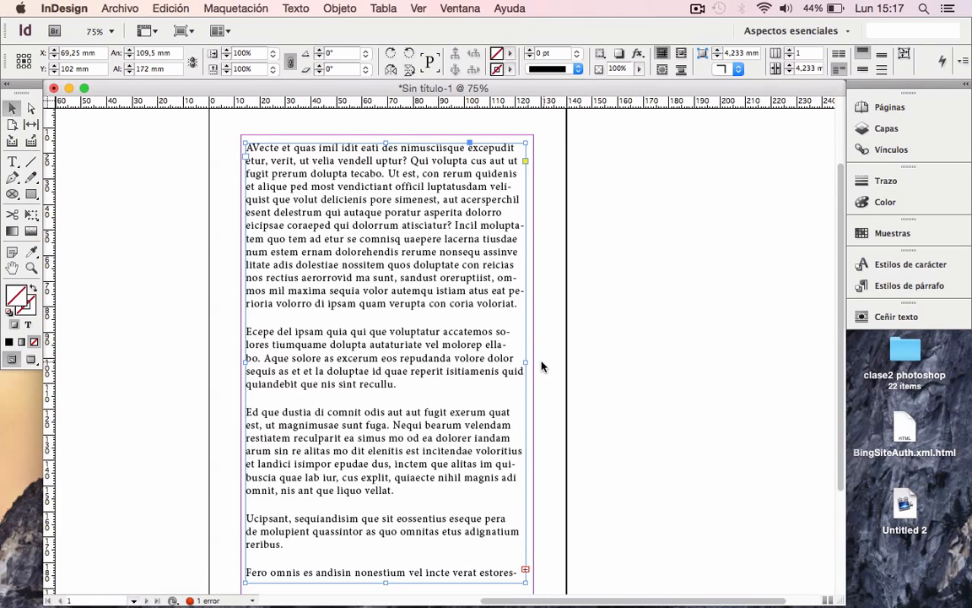
pyautogui.moveTo(525, 362); pyautogui.dragTo(387, 373)
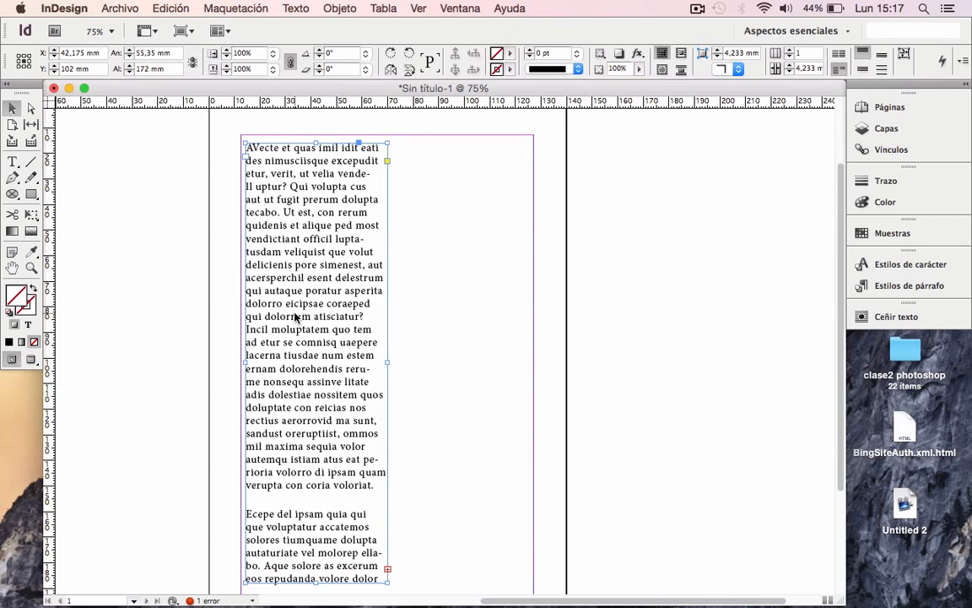
pyautogui.moveTo(294, 316); pyautogui.dragTo(443, 340)
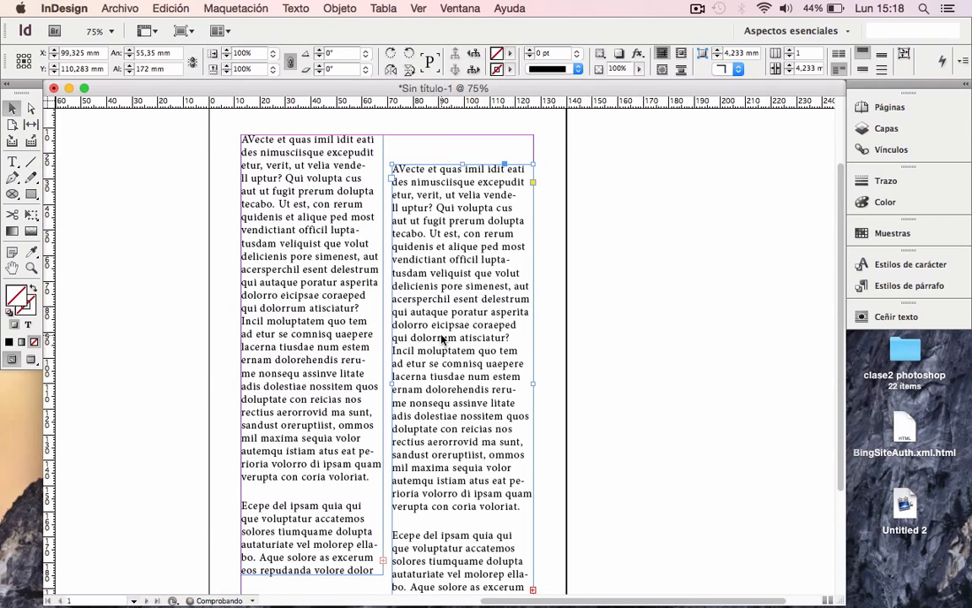
# Shift the second column's text frame vertically in small amounts, keeping its top edge below the top margin.
pyautogui.moveTo(439, 299); pyautogui.dragTo(437, 297)
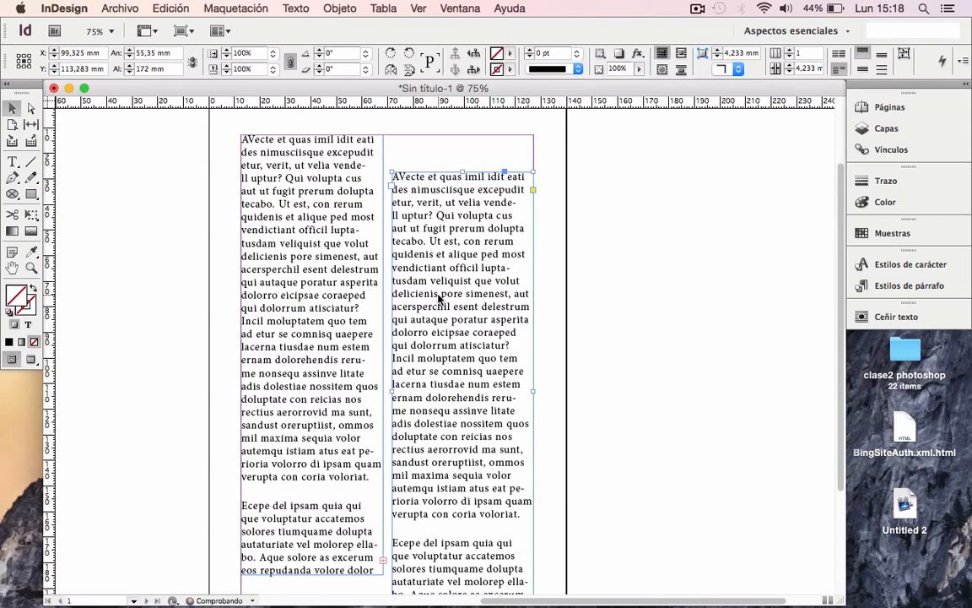
pyautogui.press('Up')
pyautogui.press('Up')
pyautogui.press('Up')
pyautogui.press('Up')
pyautogui.press('Up')
pyautogui.press('Up')
pyautogui.press('Up')
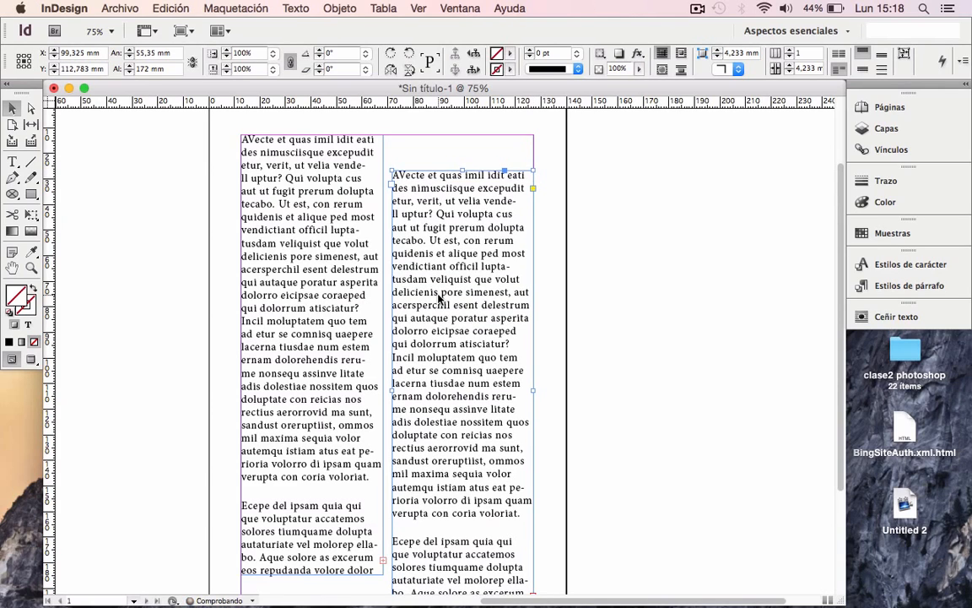
pyautogui.press('Down')
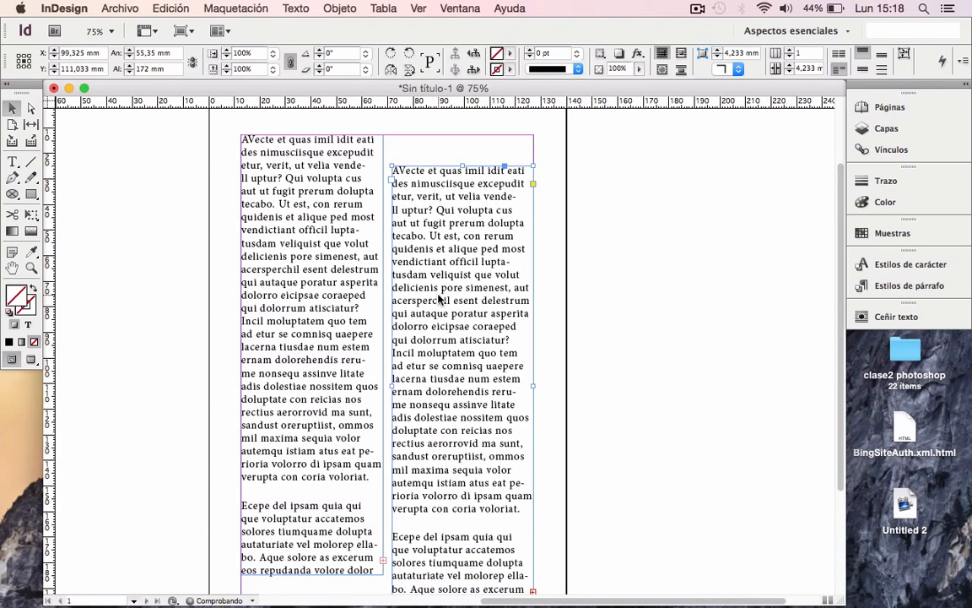
# Place a horizontal ruler guide across both columns, about 31 mm below the top of the page.
pyautogui.click(31, 268)
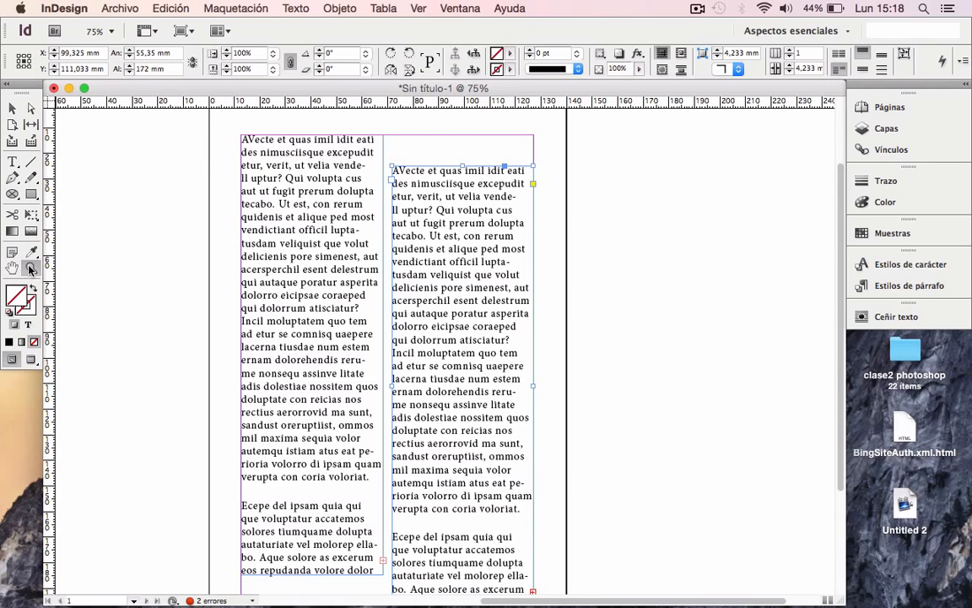
pyautogui.moveTo(203, 118); pyautogui.dragTo(589, 312)
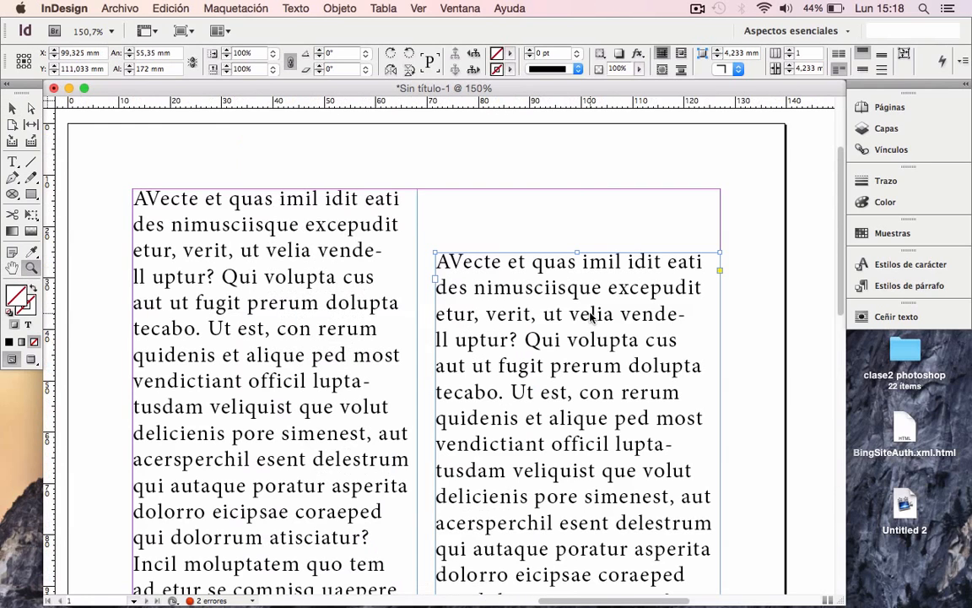
pyautogui.click(11, 108)
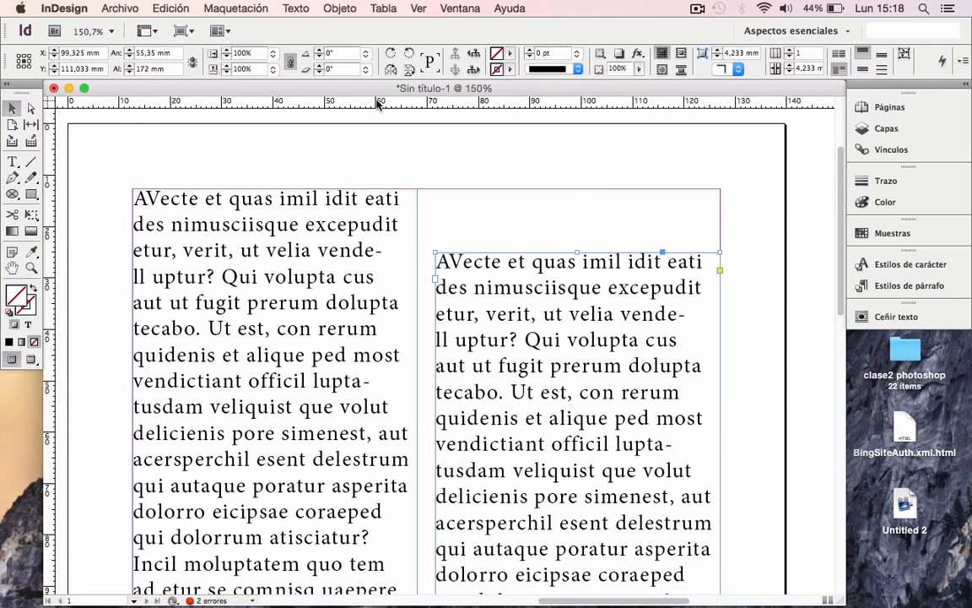
pyautogui.moveTo(378, 102); pyautogui.dragTo(376, 281)
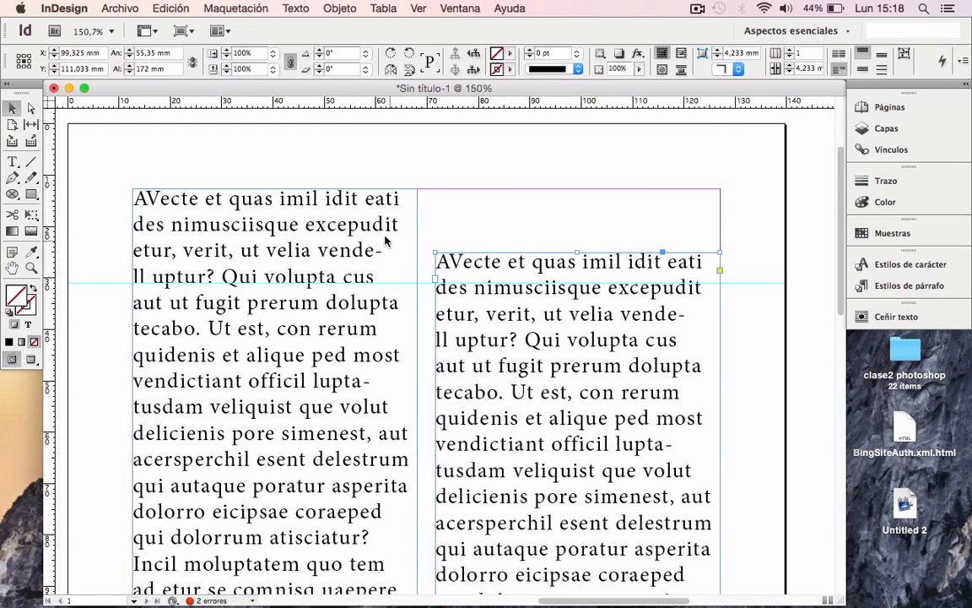
# Align all text in the first column to the baseline grid and move the horizontal guide just under its third line.
pyautogui.doubleClick(306, 327)
pyautogui.press('super+a')
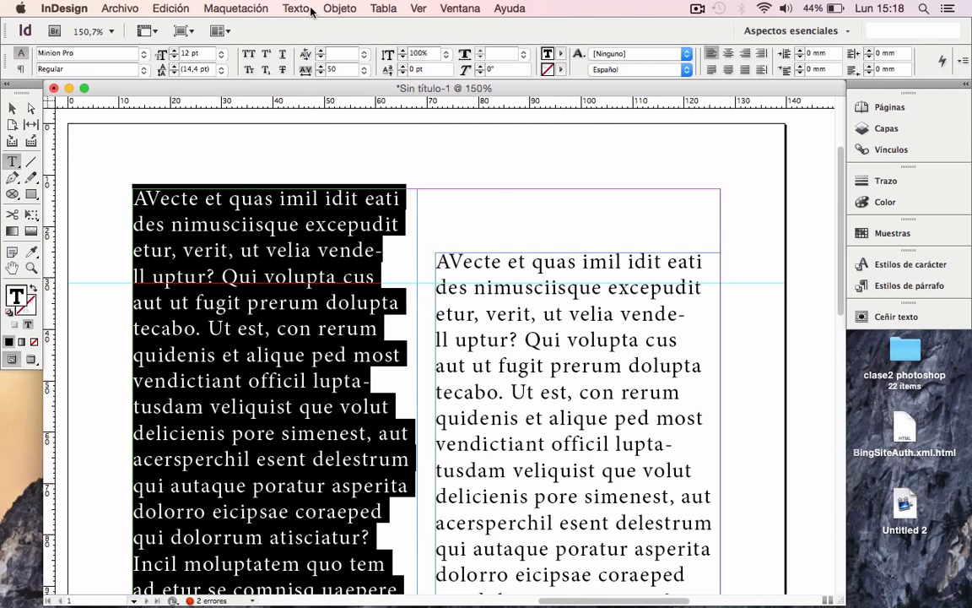
pyautogui.click(20, 71)
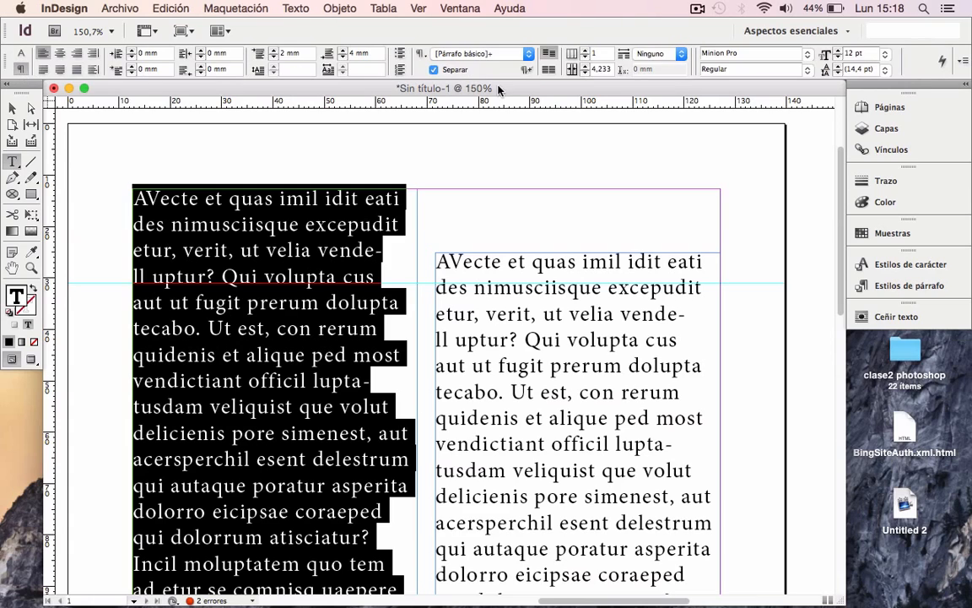
pyautogui.click(548, 73)
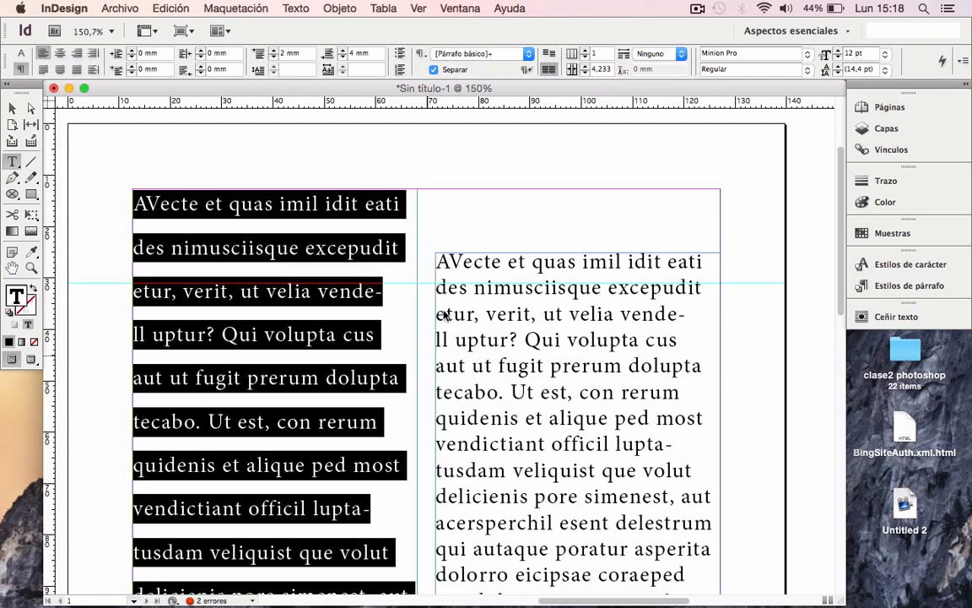
pyautogui.click(12, 108)
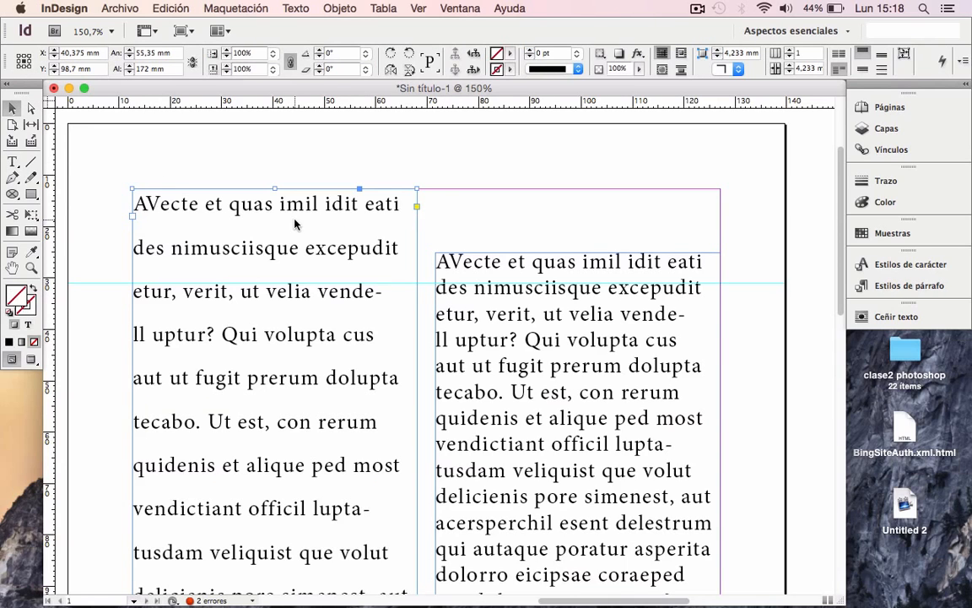
pyautogui.moveTo(427, 284); pyautogui.dragTo(421, 297)
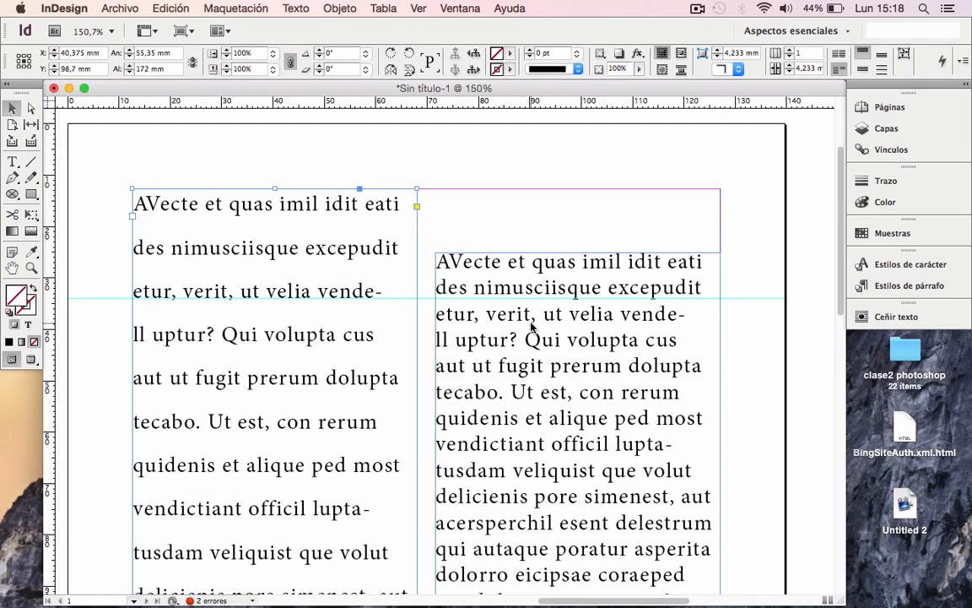
# Align all text in the second column's frame to the baseline grid.
pyautogui.click(532, 328)
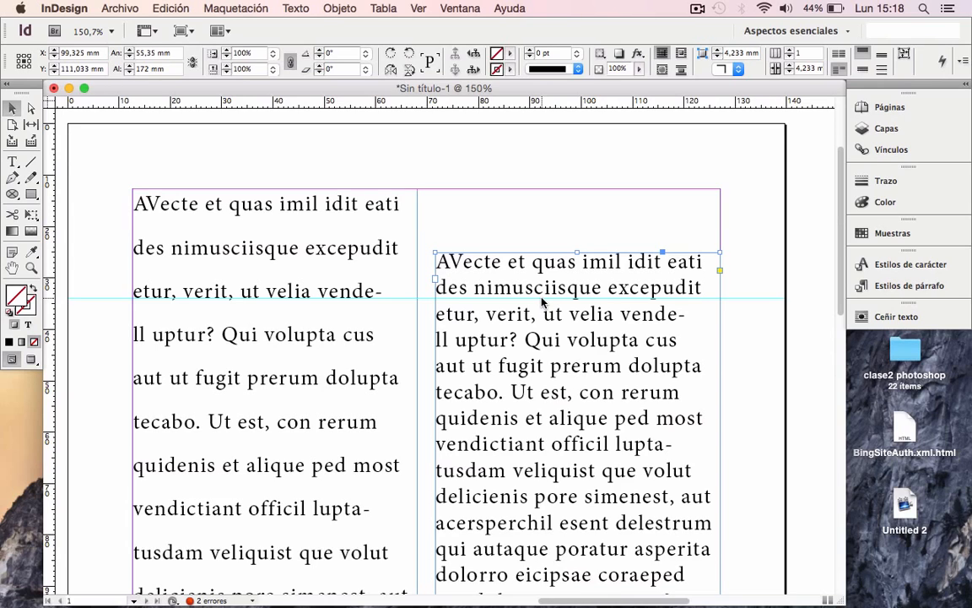
pyautogui.tripleClick(486, 302)
pyautogui.press('super+a')
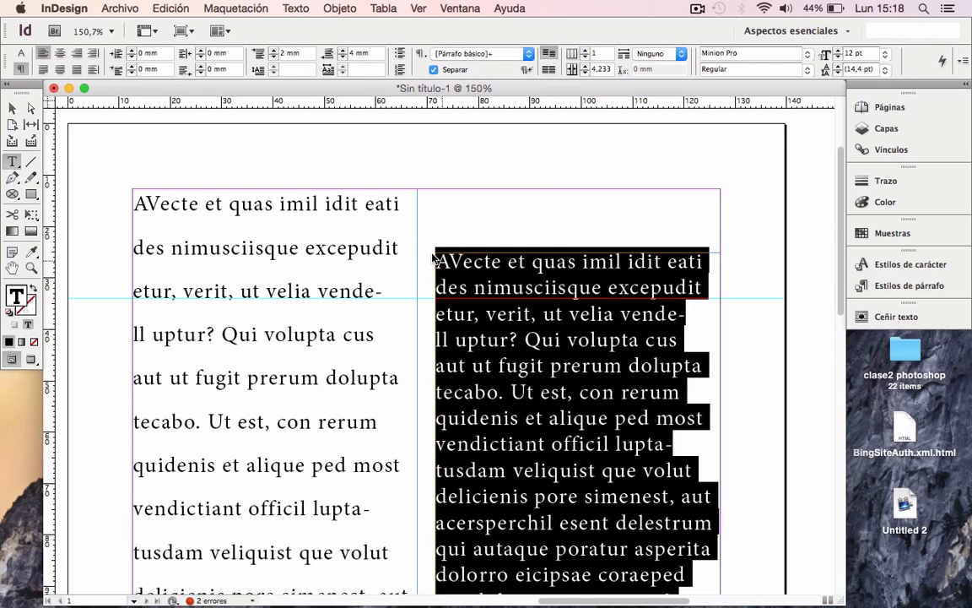
pyautogui.click(548, 72)
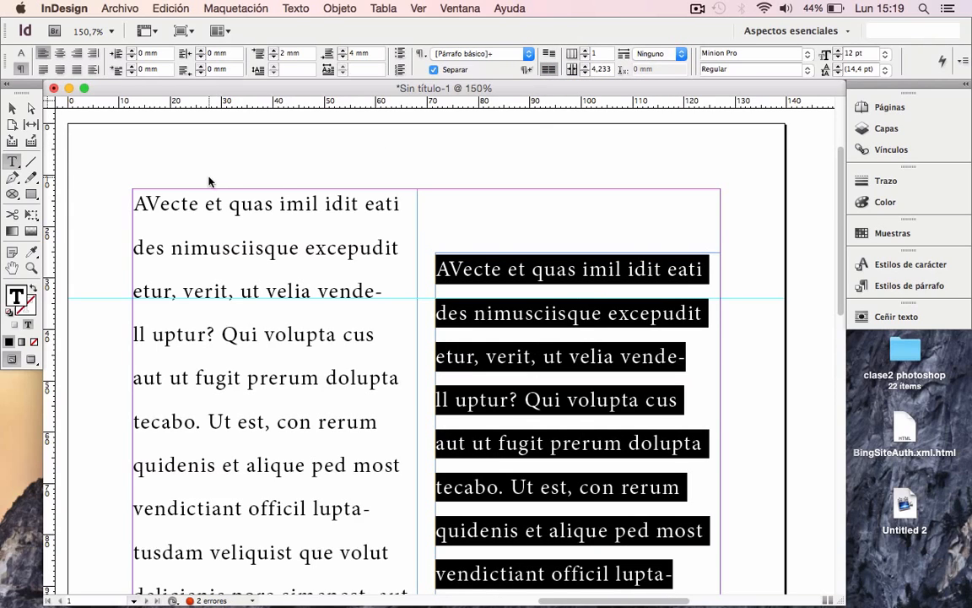
# Move the second column's frame up and down to test how its lines snap to the baseline grid.
pyautogui.click(11, 107)
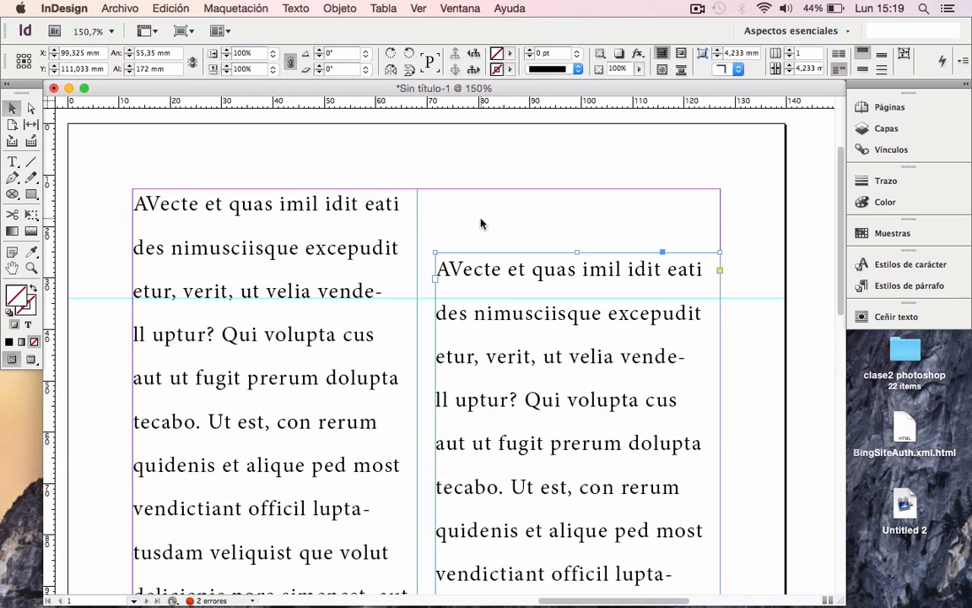
pyautogui.moveTo(485, 304); pyautogui.dragTo(485, 295)
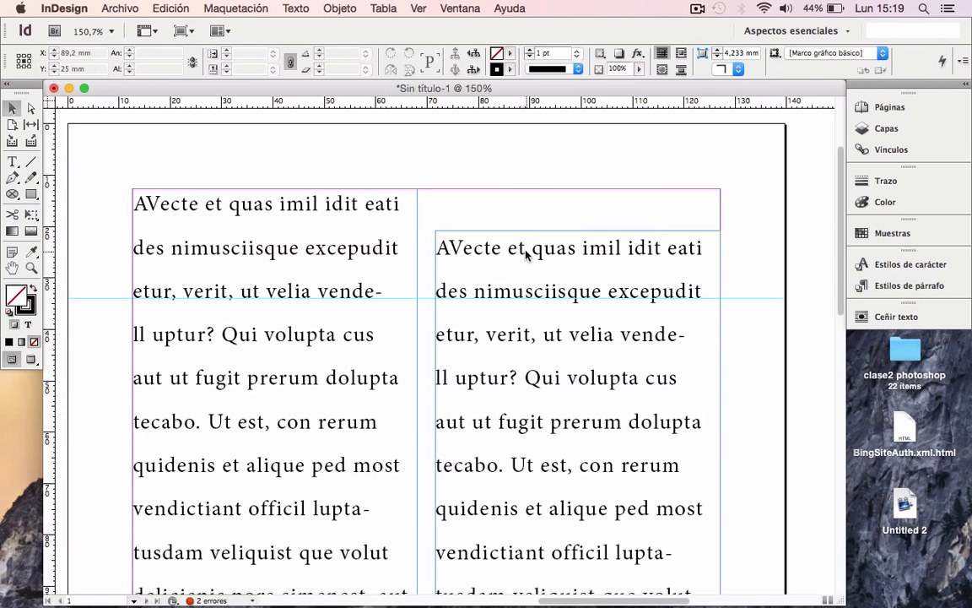
pyautogui.moveTo(527, 254); pyautogui.dragTo(521, 292)
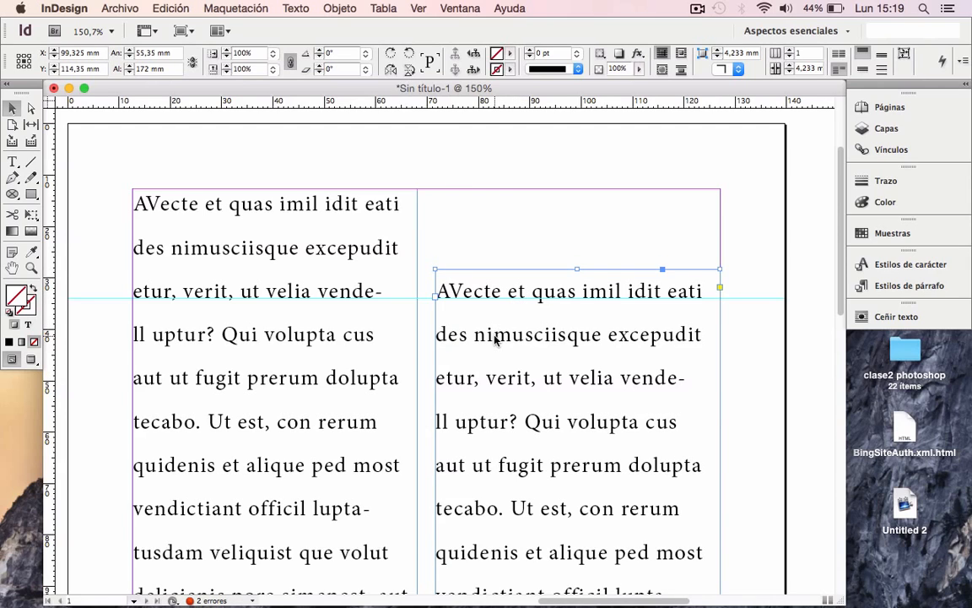
pyautogui.moveTo(497, 339); pyautogui.dragTo(484, 313)
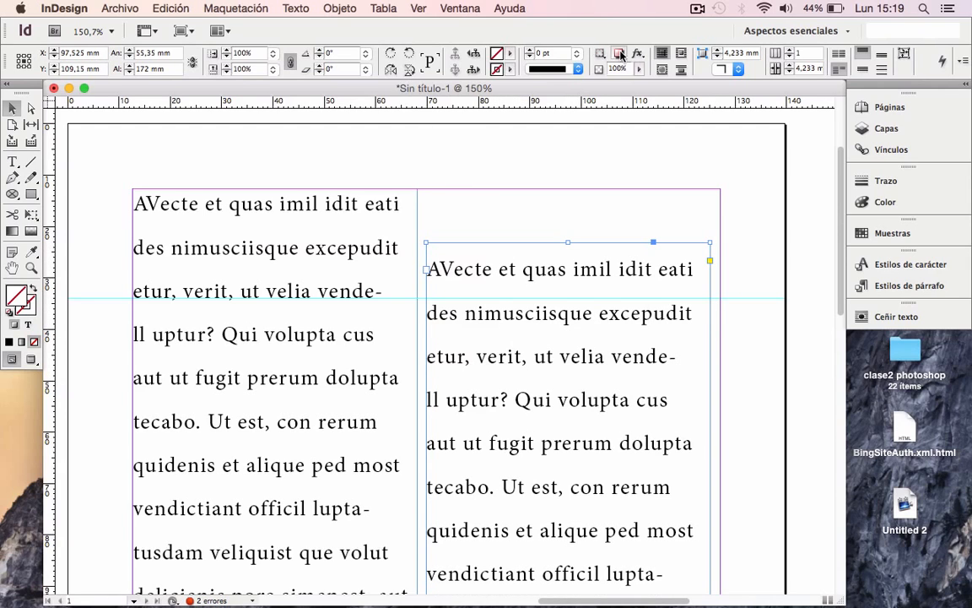
# Turn baseline grid alignment off and back on for the second column's text, and move its frame up 4 mm.
pyautogui.doubleClick(471, 278)
pyautogui.tripleClick(471, 279)
pyautogui.click(471, 279)
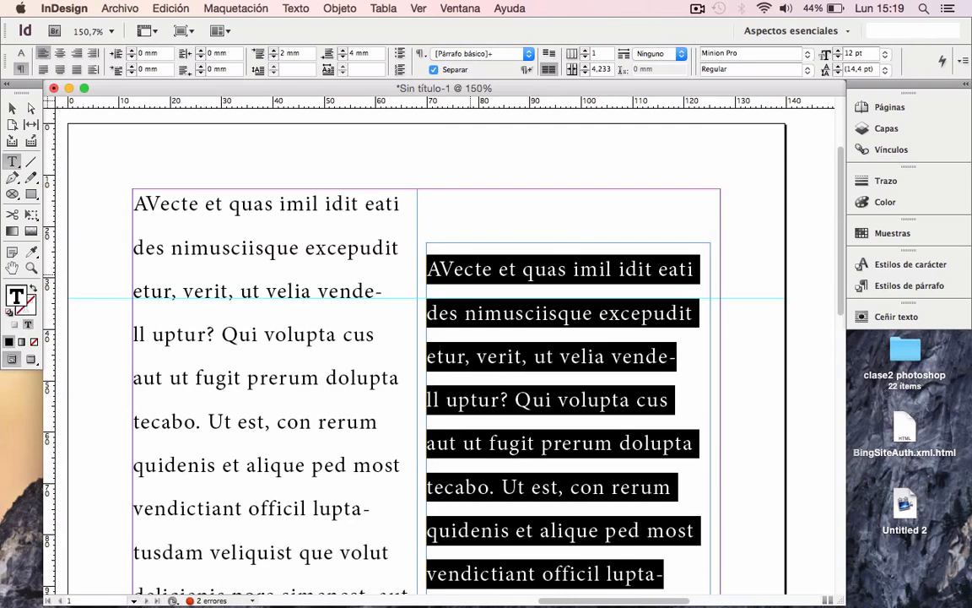
pyautogui.click(549, 54)
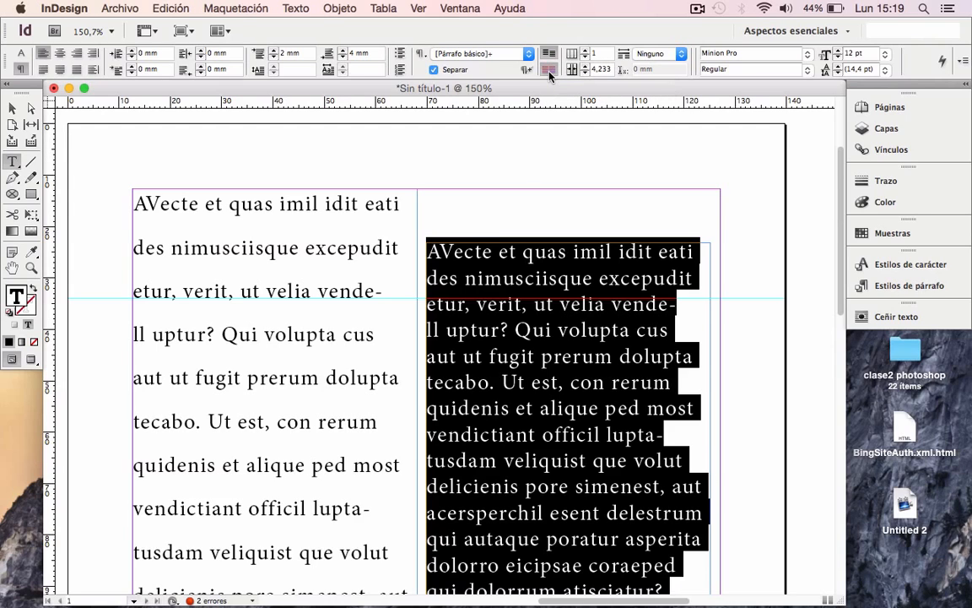
pyautogui.click(549, 71)
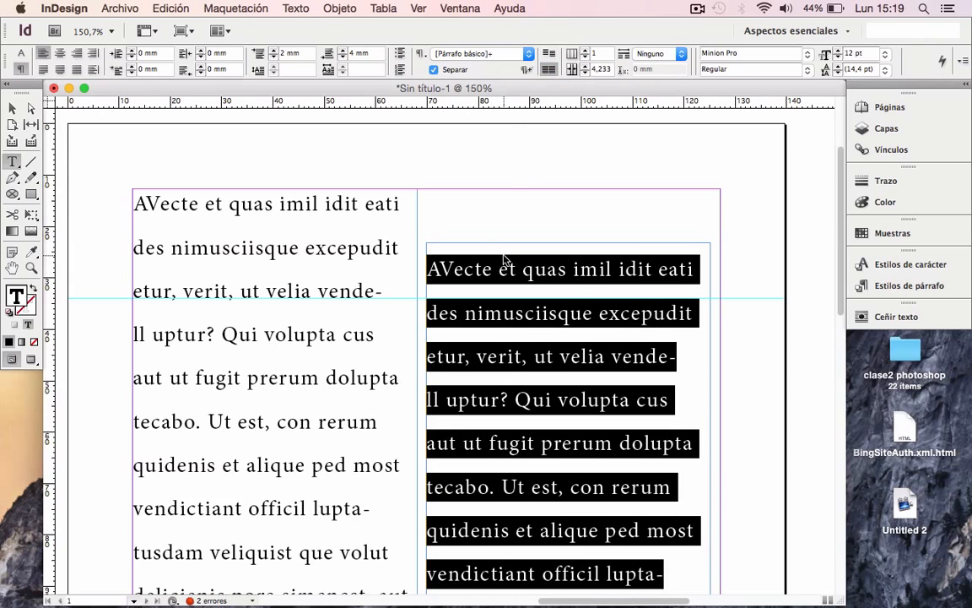
pyautogui.press('Escape')
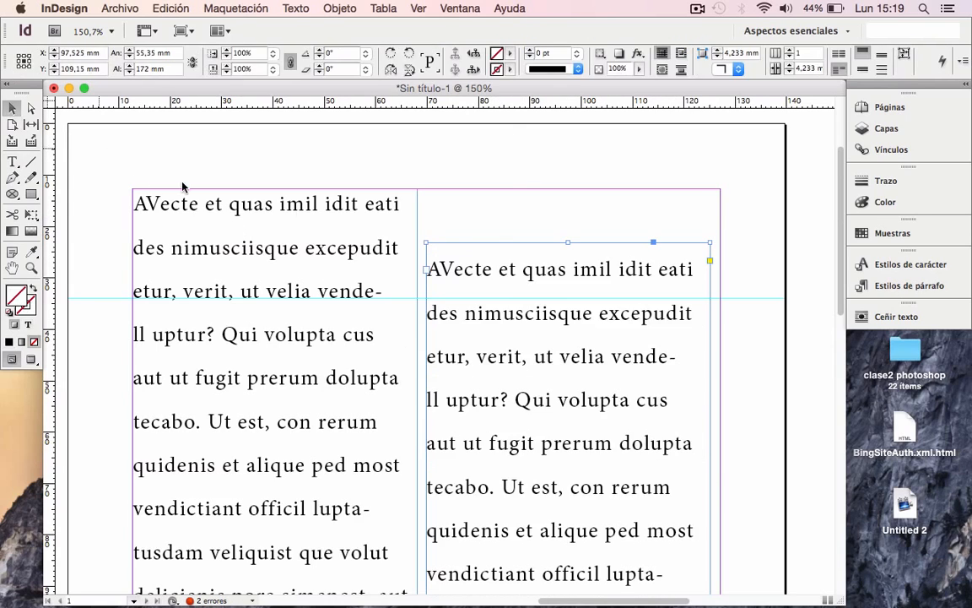
pyautogui.moveTo(490, 279); pyautogui.dragTo(488, 259)
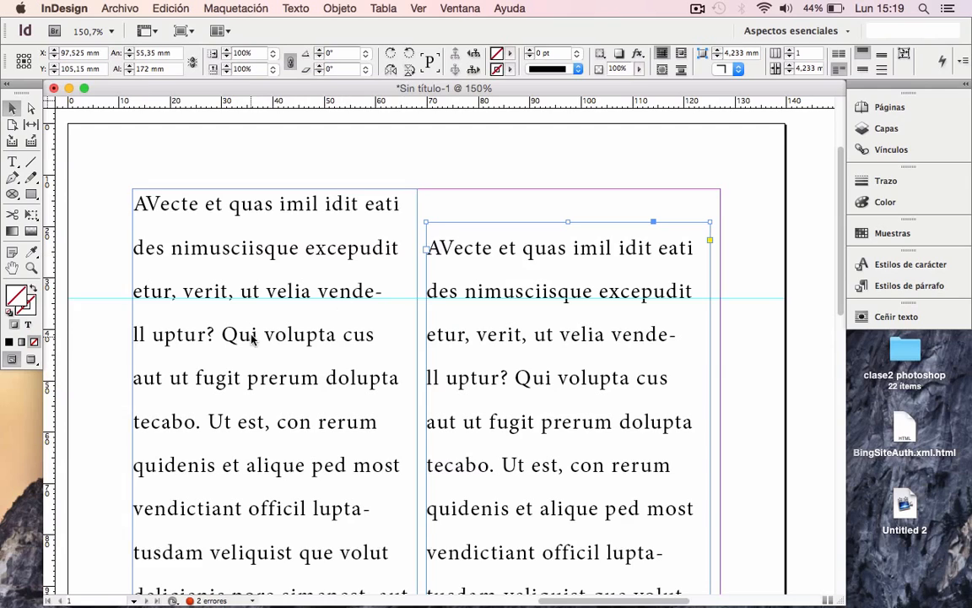
pyautogui.click(534, 198)
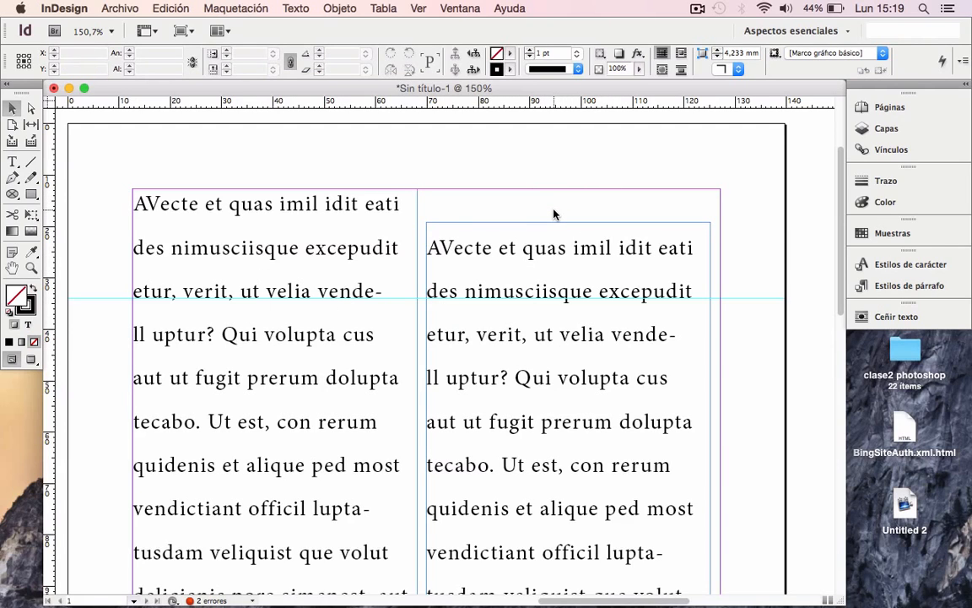
# Delete the second column's text frame and turn off baseline grid alignment for all text in the remaining frame.
pyautogui.click(523, 259)
pyautogui.press('Delete')
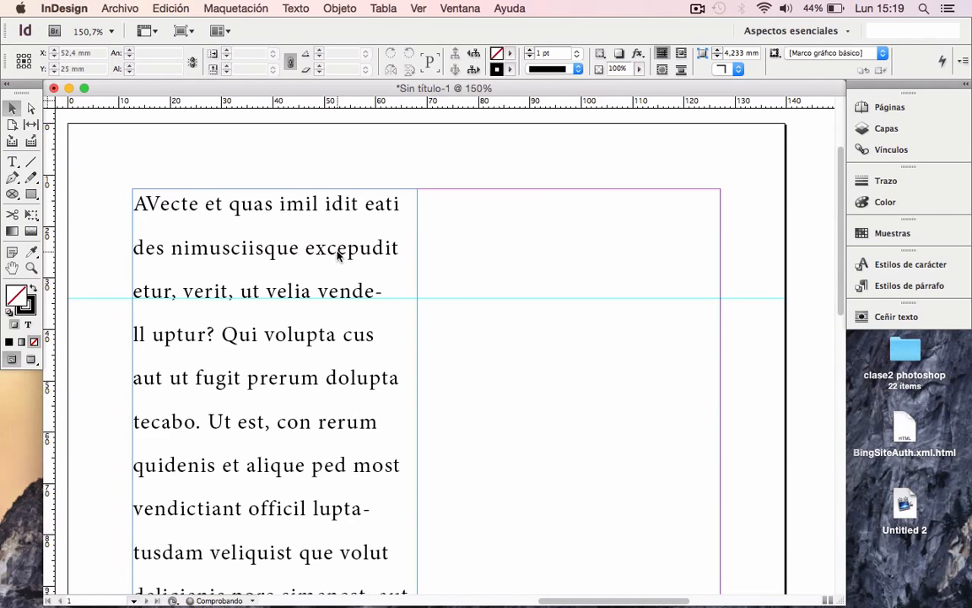
pyautogui.click(415, 351)
pyautogui.scroll(-10, 414, 509)
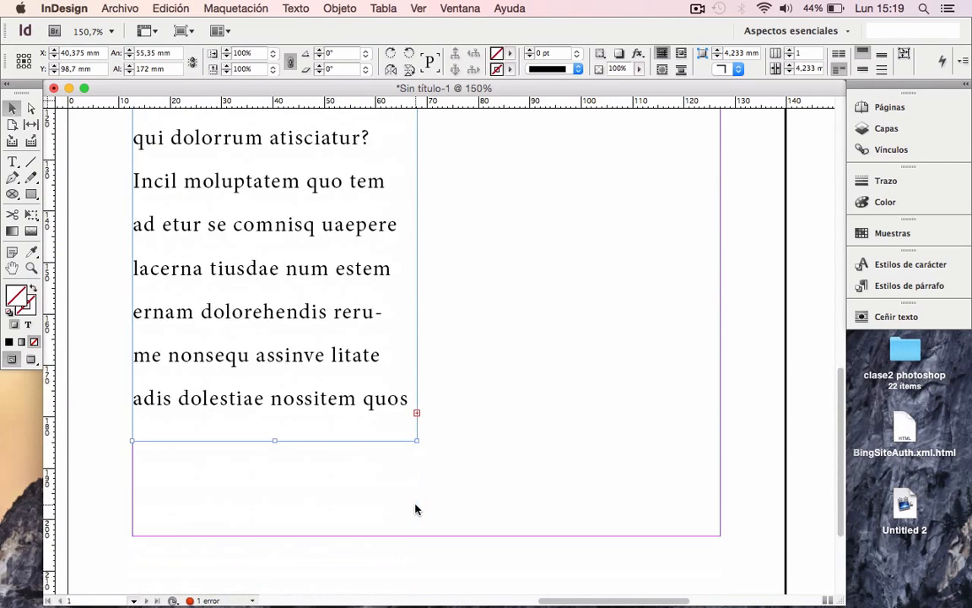
pyautogui.scroll(4, 414, 509)
pyautogui.scroll(8, 414, 509)
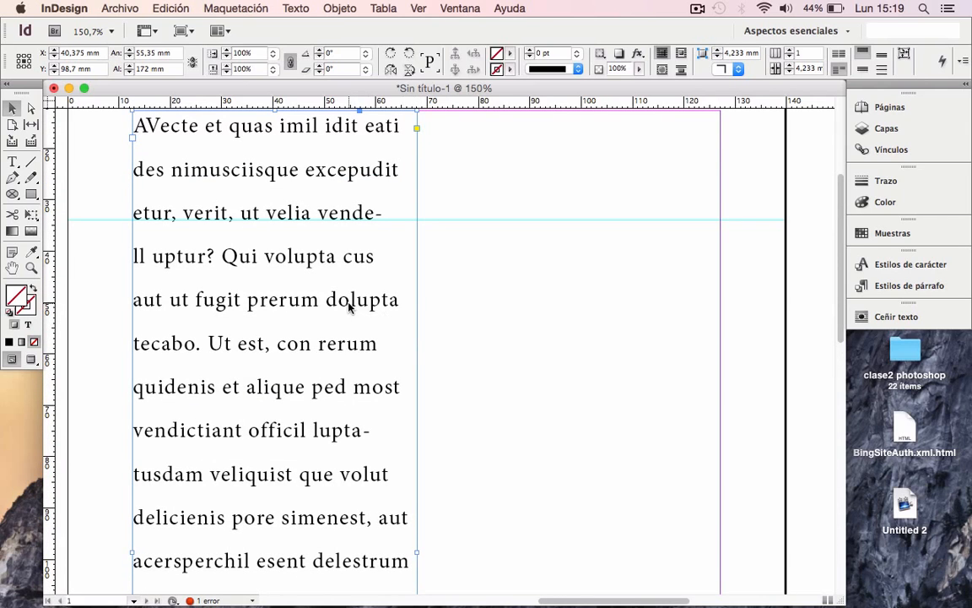
pyautogui.tripleClick(328, 259)
pyautogui.press('super+a')
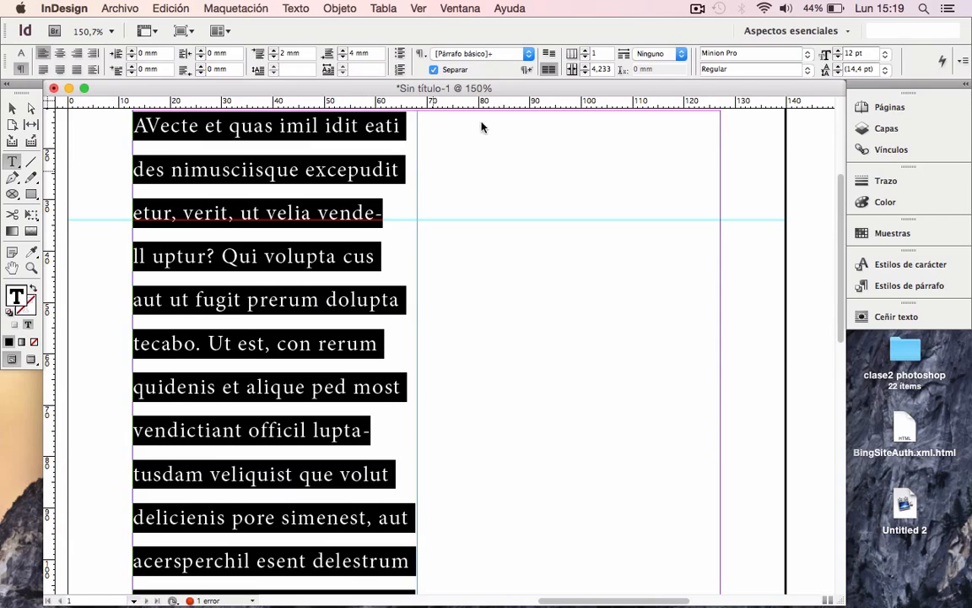
pyautogui.click(551, 54)
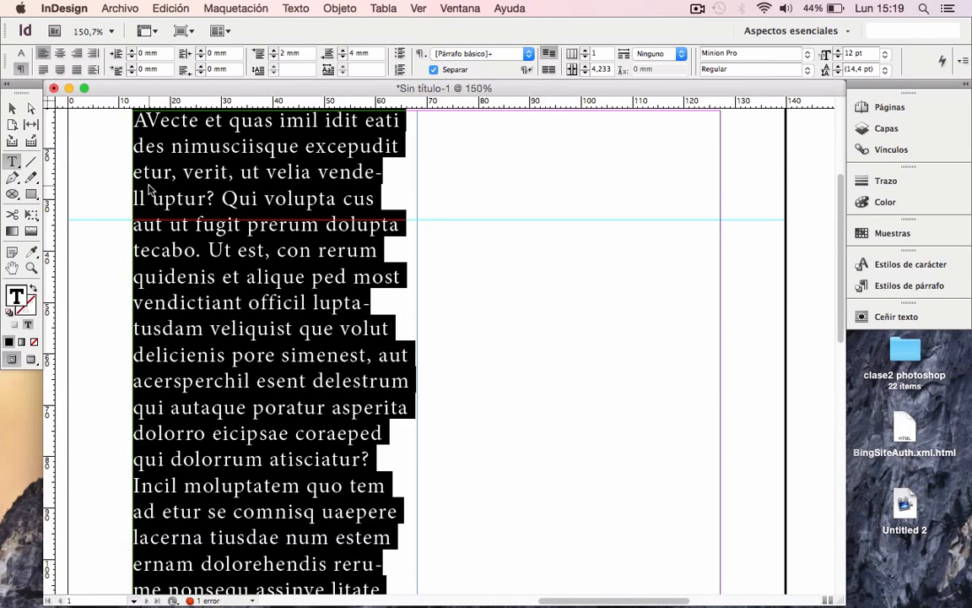
# Widen the text frame to 108.9 mm and divide it into two columns, after trying three.
pyautogui.click(11, 109)
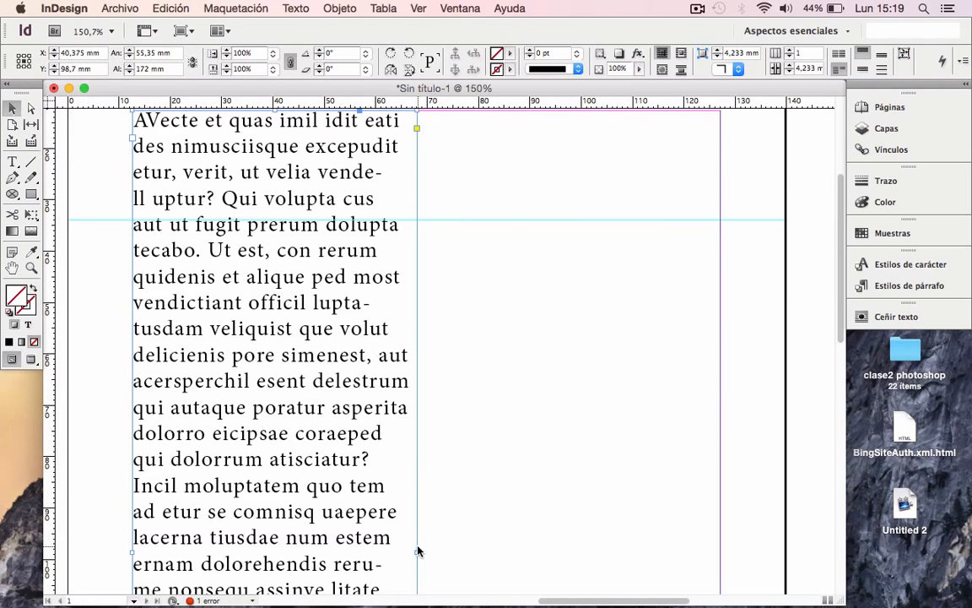
pyautogui.moveTo(417, 553); pyautogui.dragTo(691, 553)
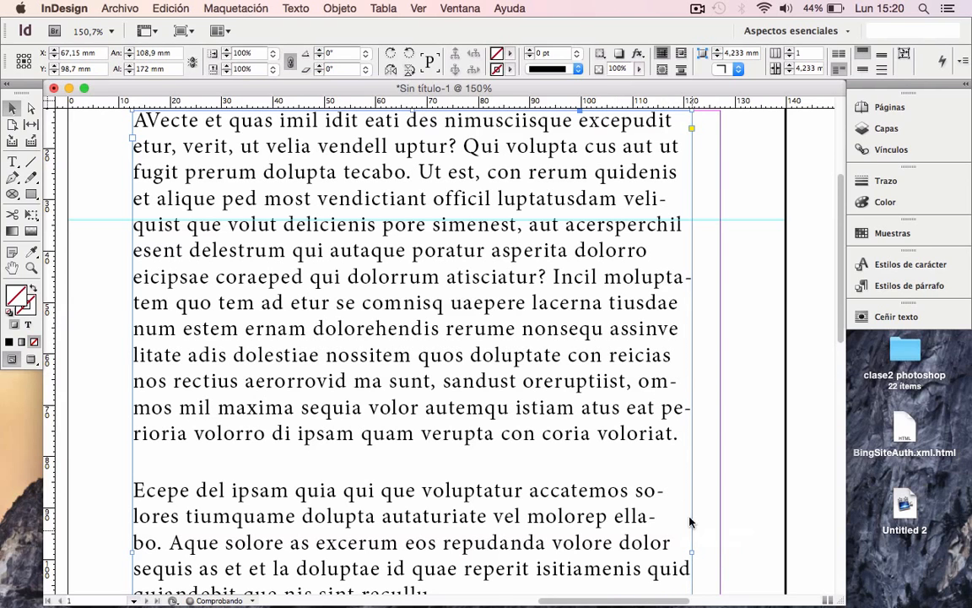
pyautogui.tripleClick(425, 254)
pyautogui.press('super+a')
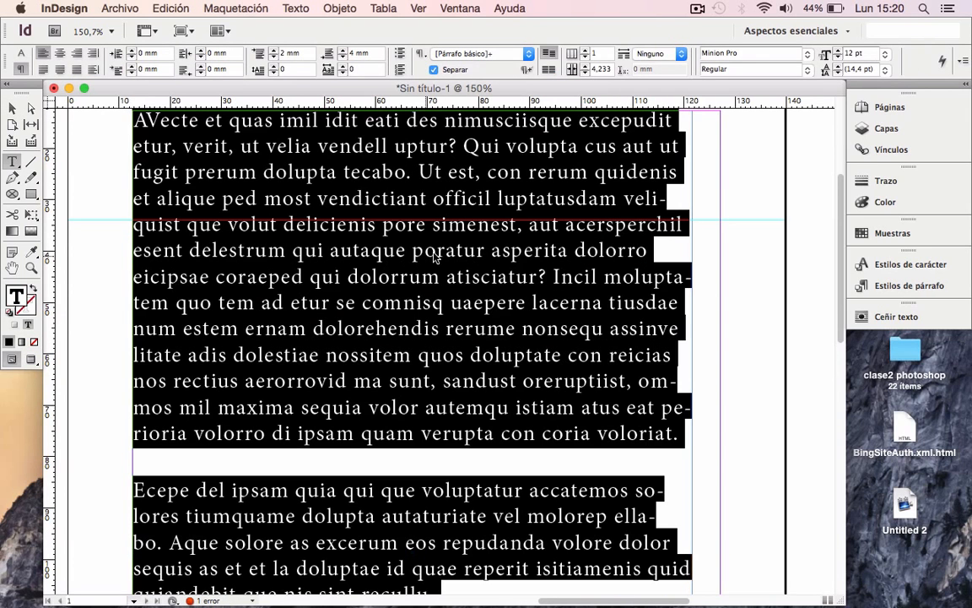
pyautogui.click(585, 52)
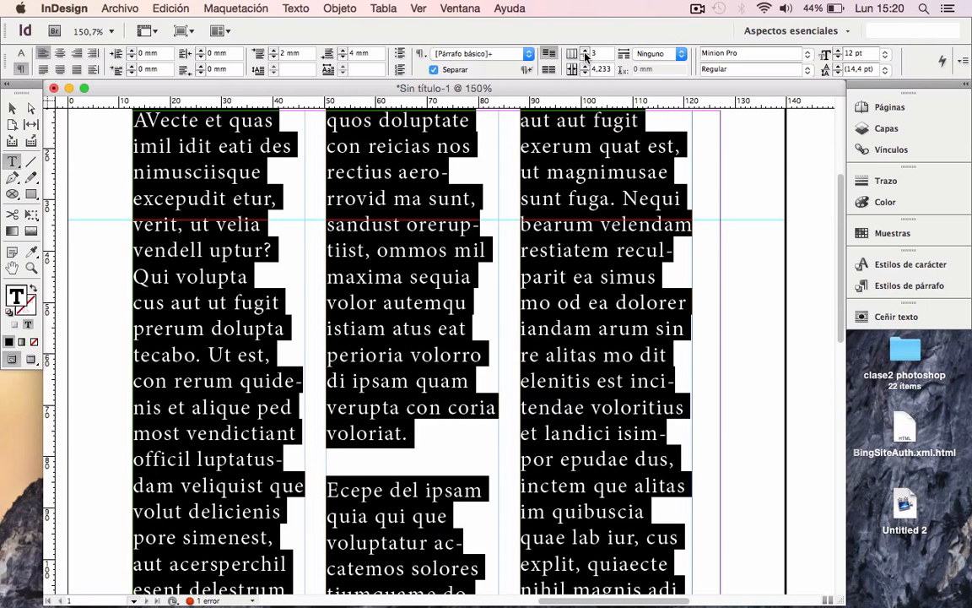
pyautogui.click(585, 57)
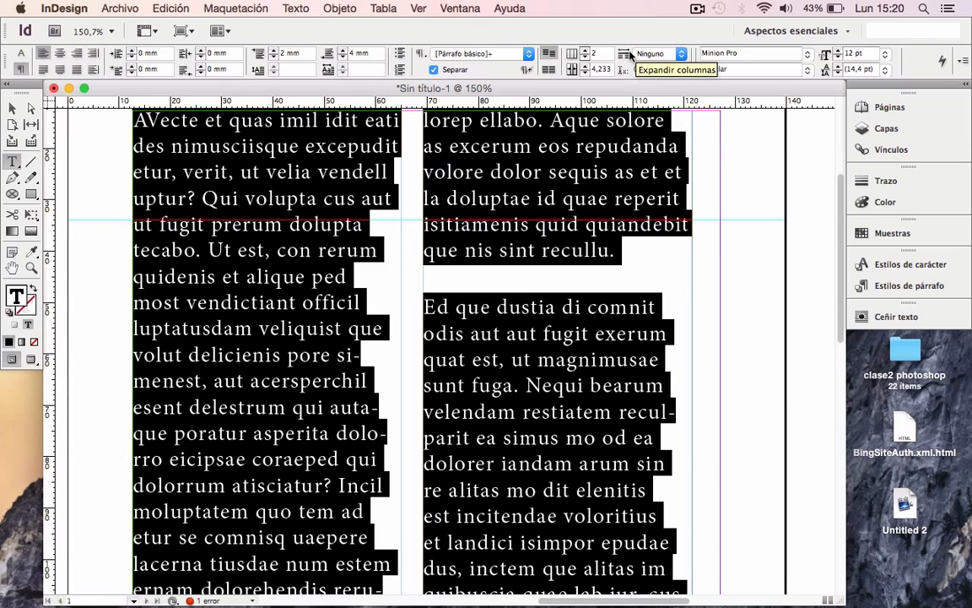
# Try spanning all the selected text across two columns (Exp. 2), and undo the span.
pyautogui.click(680, 56)
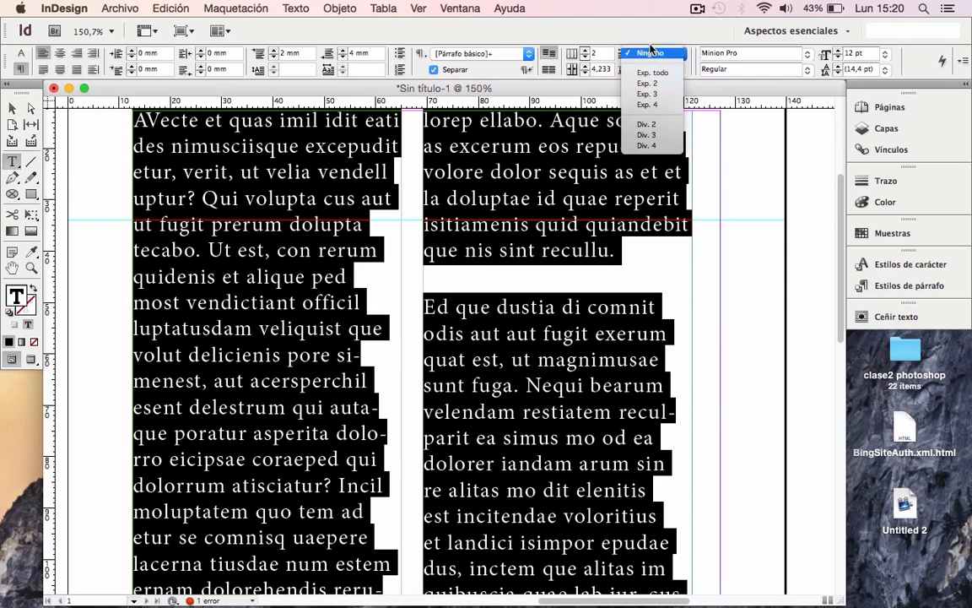
pyautogui.click(649, 53)
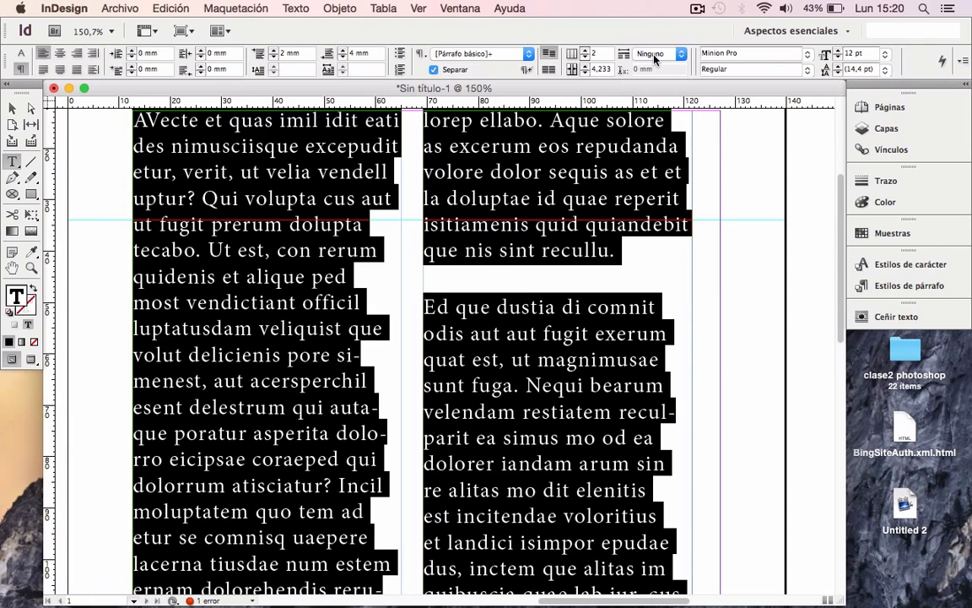
pyautogui.click(654, 56)
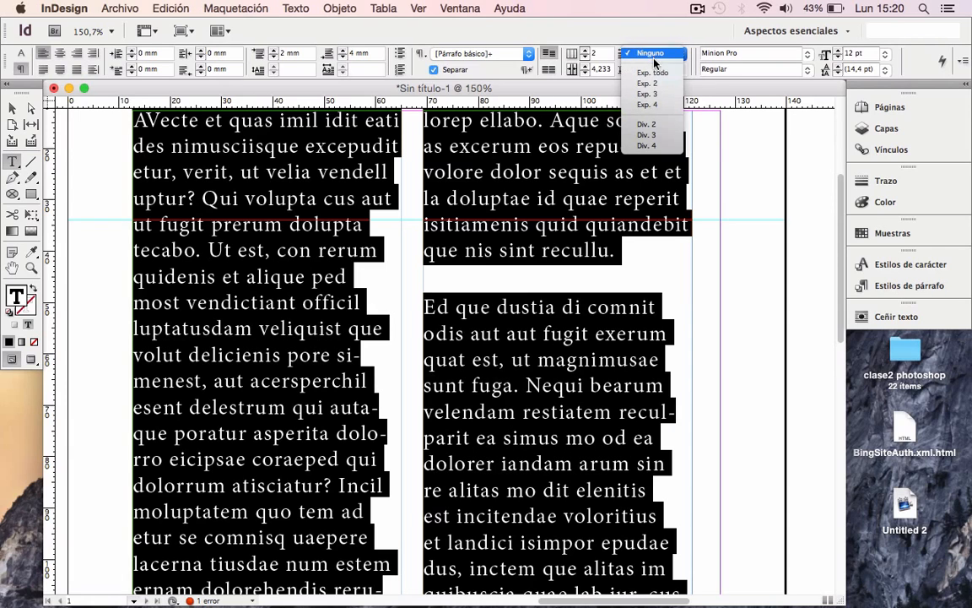
pyautogui.click(651, 87)
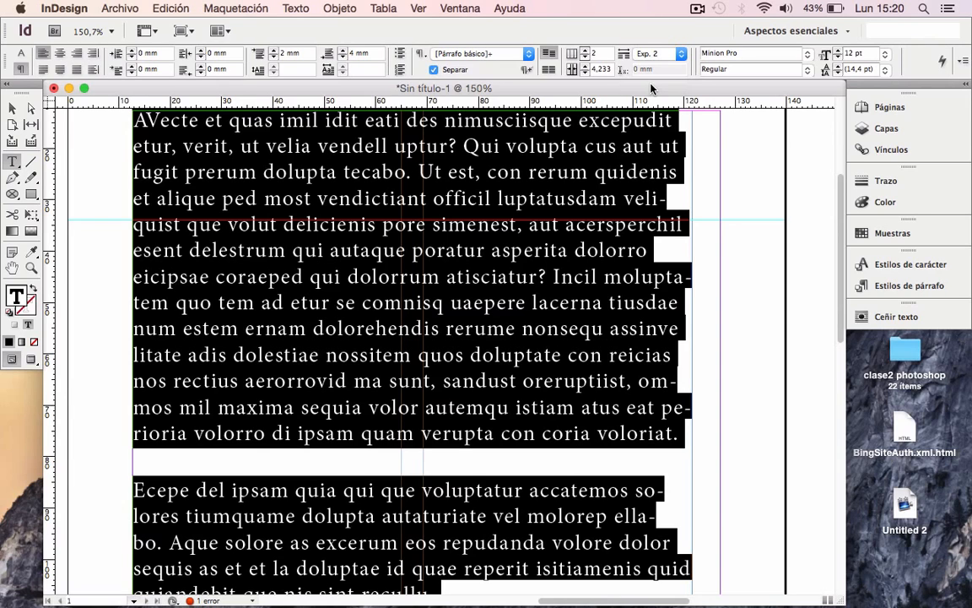
pyautogui.press('super+z')
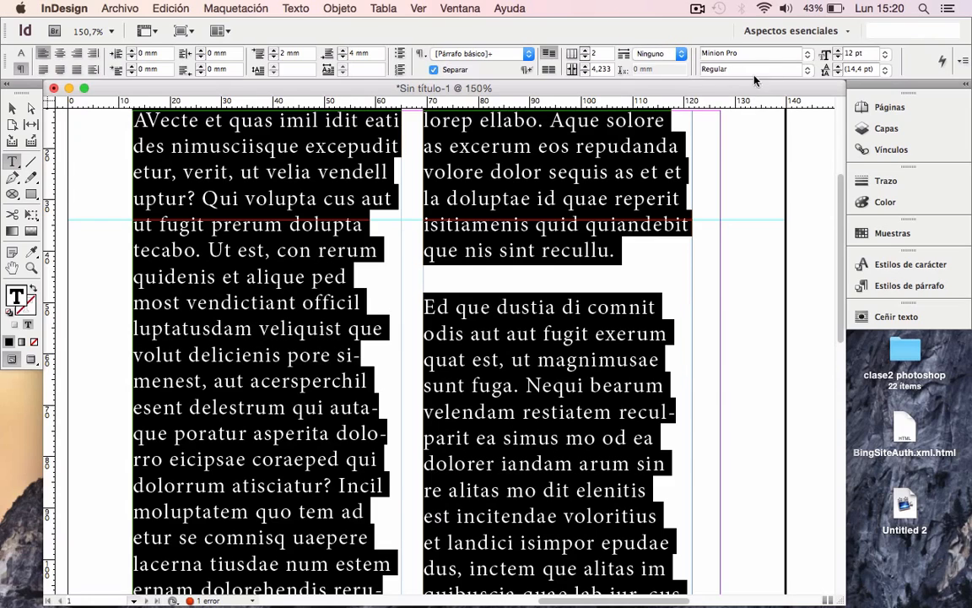
# Draw a small rectangle about 9.2 x 6.2 mm in the page's upper-left corner, outside the text frame.
pyautogui.click(12, 108)
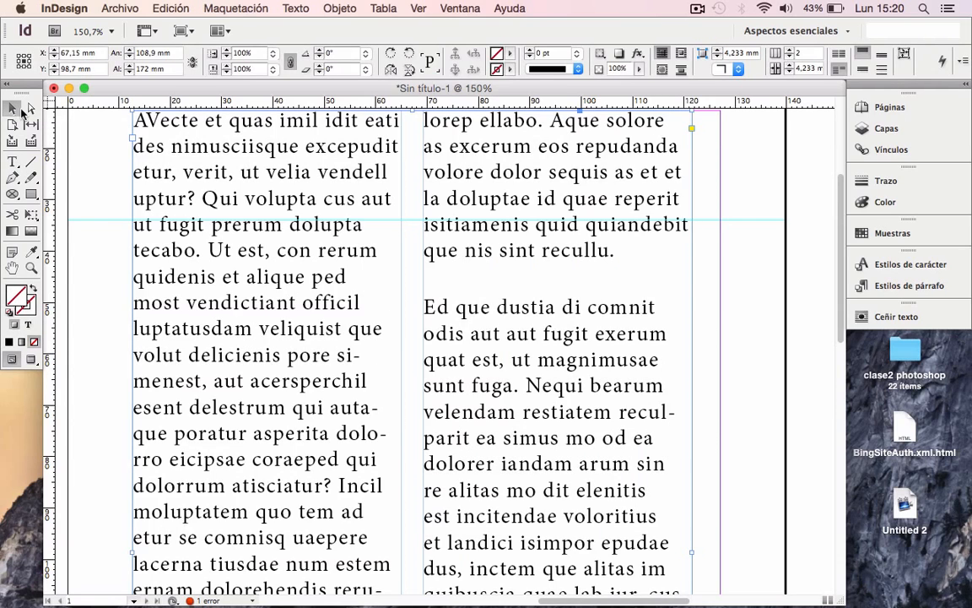
pyautogui.scroll(-2, 84, 162)
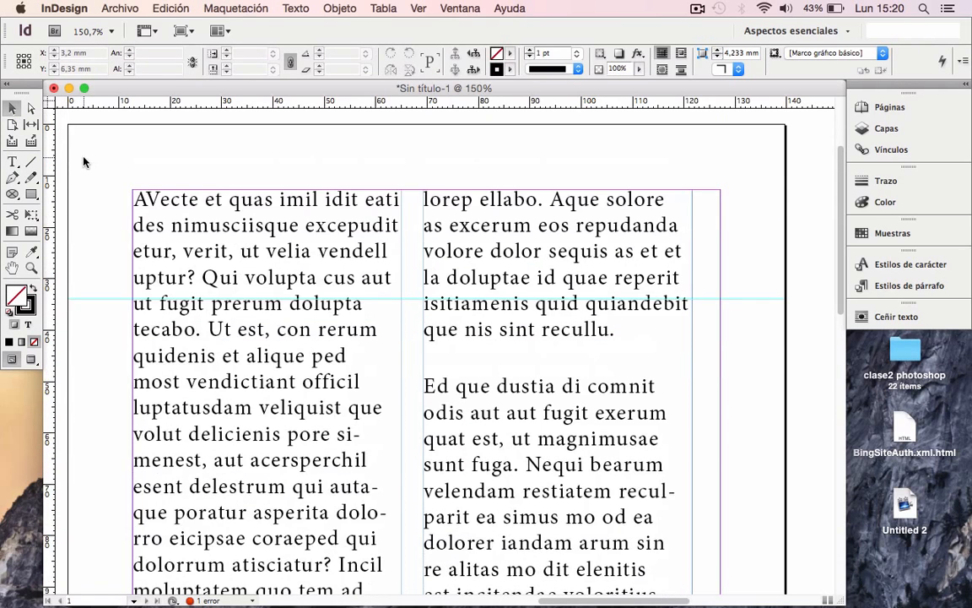
pyautogui.click(165, 203)
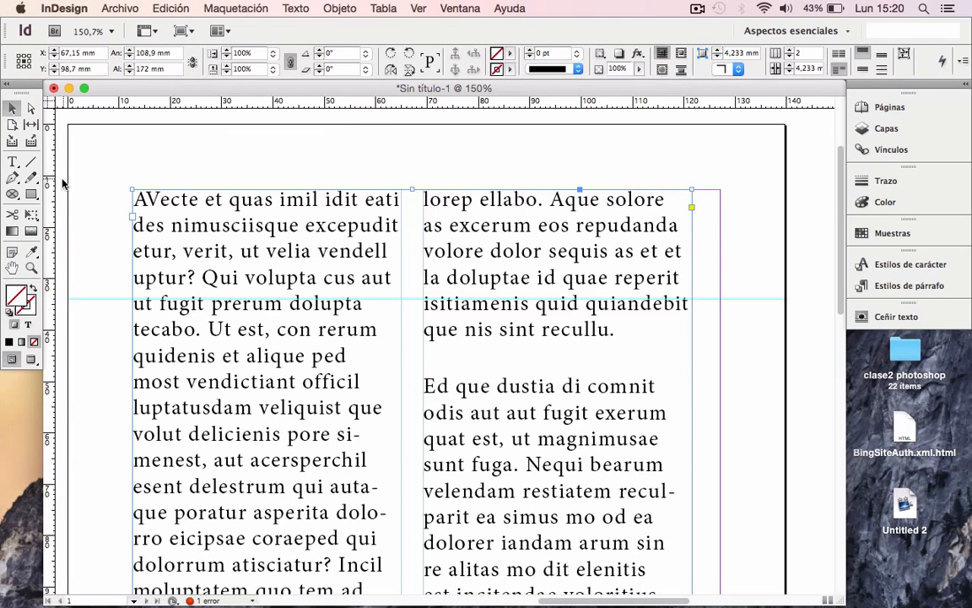
pyautogui.click(34, 194)
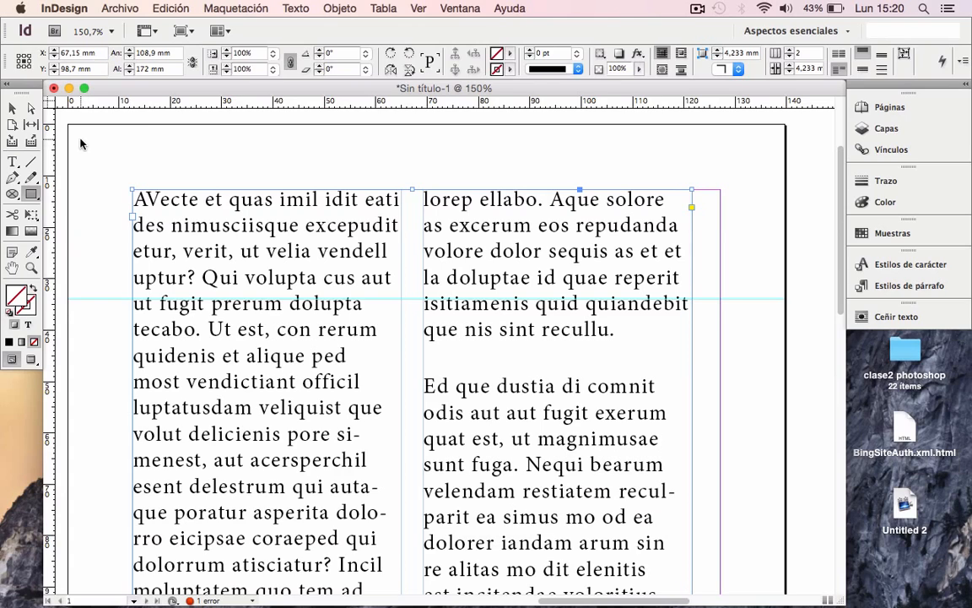
pyautogui.moveTo(80, 138); pyautogui.dragTo(128, 169)
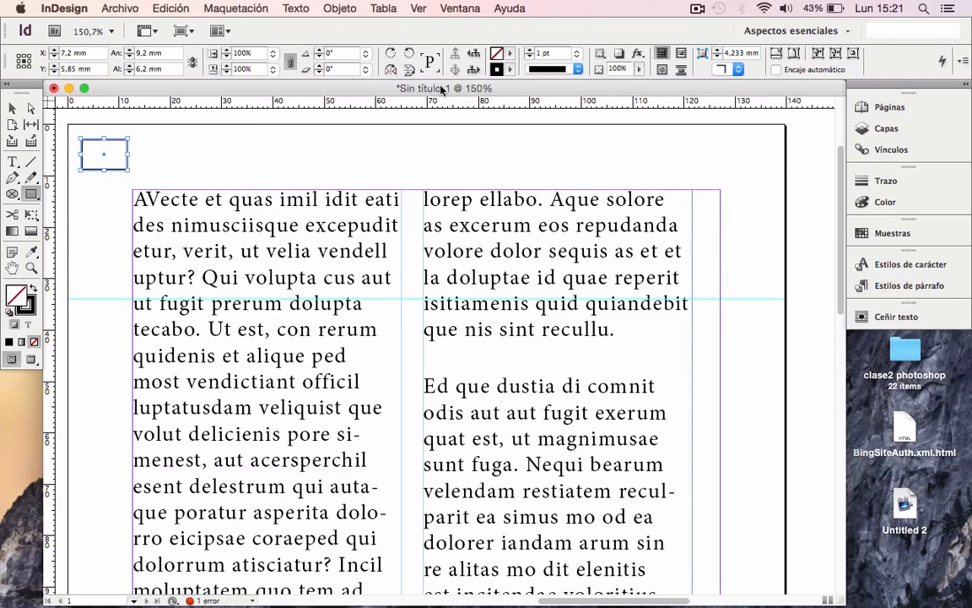
pyautogui.click(12, 108)
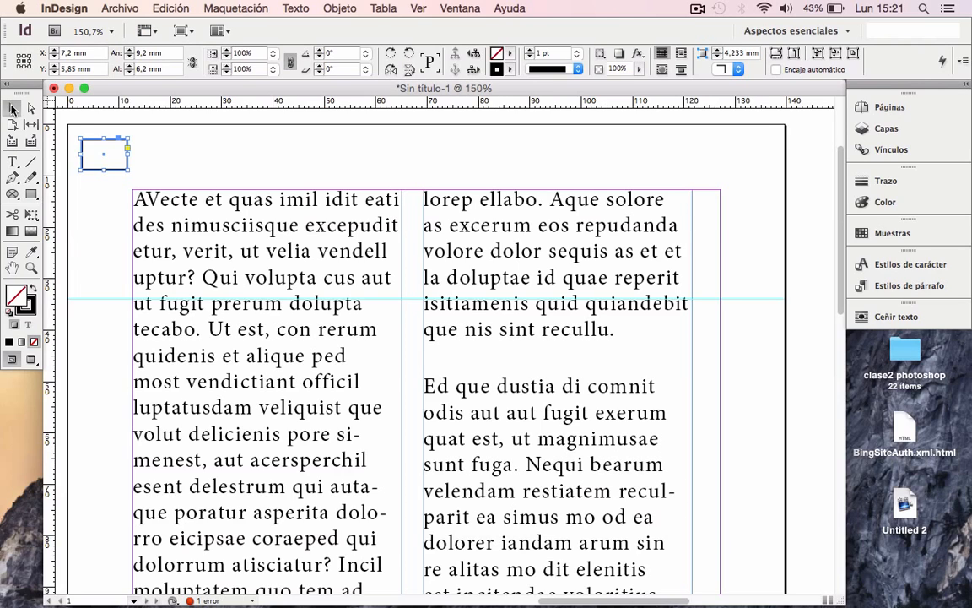
# Delete a long passage in the second column, from within the paragraph starting "Ed que dustia", so the overset text fits the frame.
pyautogui.click(234, 200)
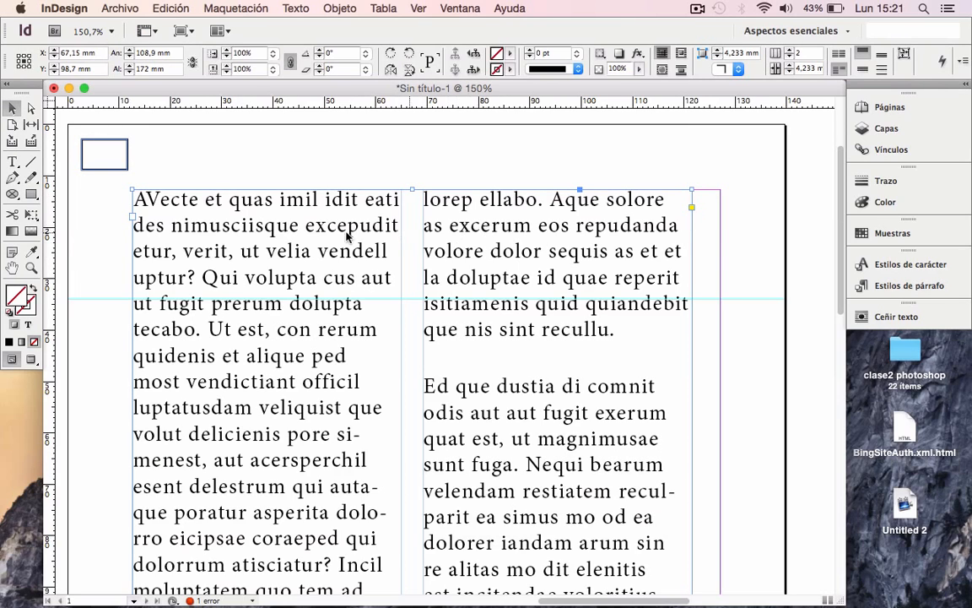
pyautogui.click(31, 268)
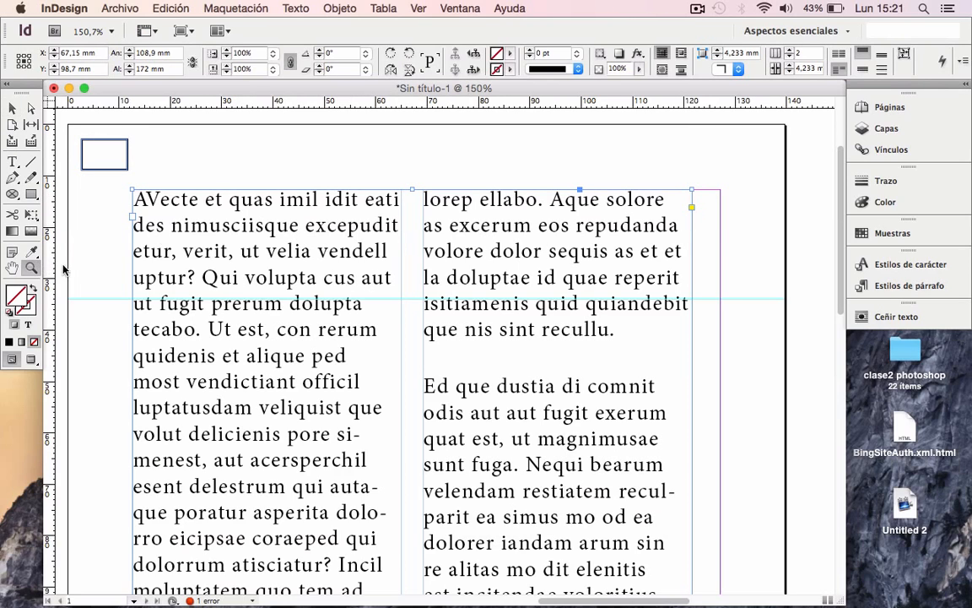
pyautogui.keyDown('alt'); pyautogui.click(201, 274); pyautogui.keyUp('alt')
pyautogui.keyDown('alt'); pyautogui.click(464, 449); pyautogui.keyUp('alt')
pyautogui.keyDown('alt'); pyautogui.click(540, 548); pyautogui.keyUp('alt')
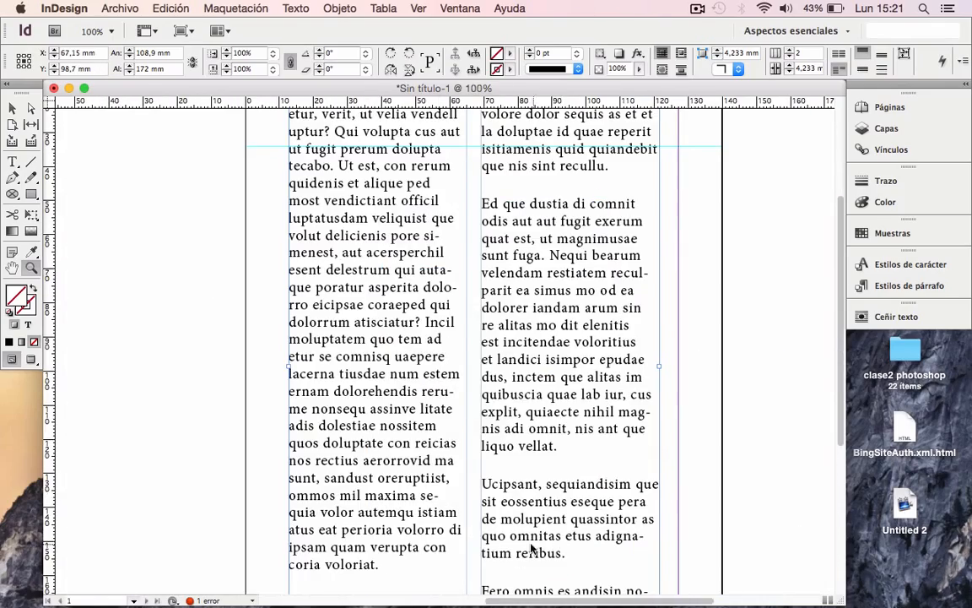
pyautogui.keyDown('alt'); pyautogui.click(504, 551); pyautogui.keyUp('alt')
pyautogui.moveTo(358, 210); pyautogui.dragTo(278, 346)
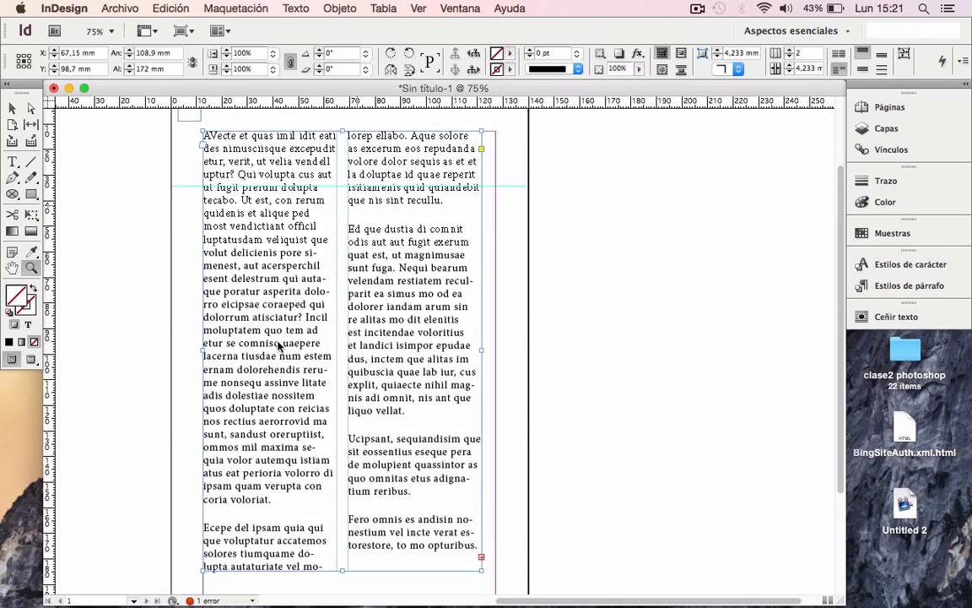
pyautogui.press('v')
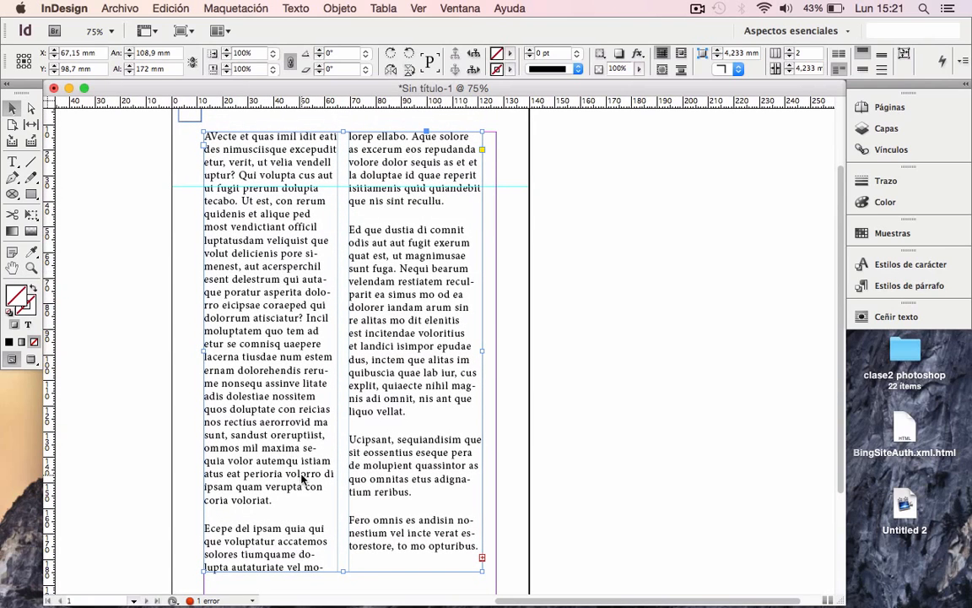
pyautogui.tripleClick(378, 571)
pyautogui.moveTo(378, 570); pyautogui.dragTo(417, 532)
pyautogui.moveTo(403, 454); pyautogui.dragTo(368, 294)
pyautogui.press('BackSpace')
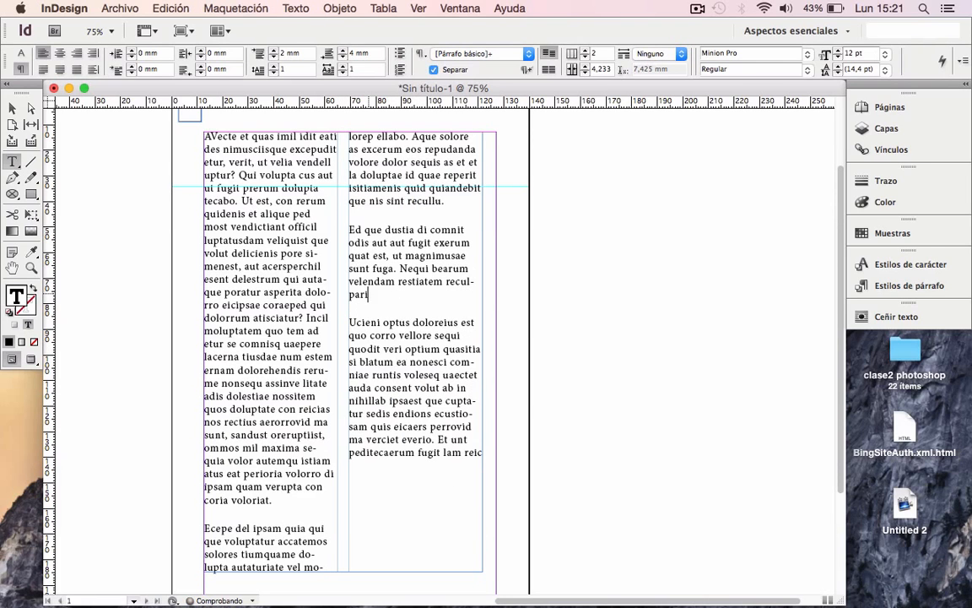
# Reduce the text frame to one column with all its text selected.
pyautogui.click(12, 109)
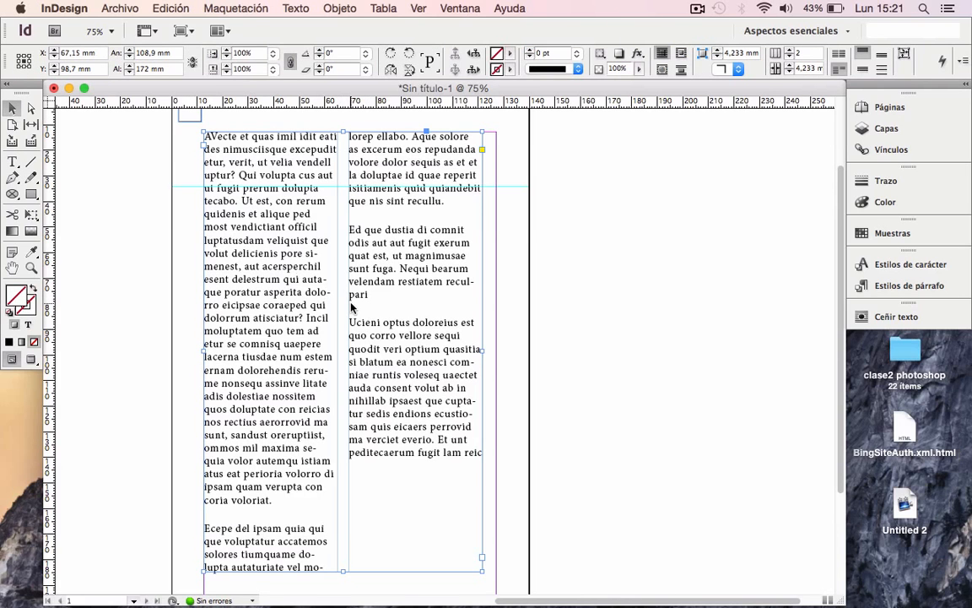
pyautogui.tripleClick(367, 268)
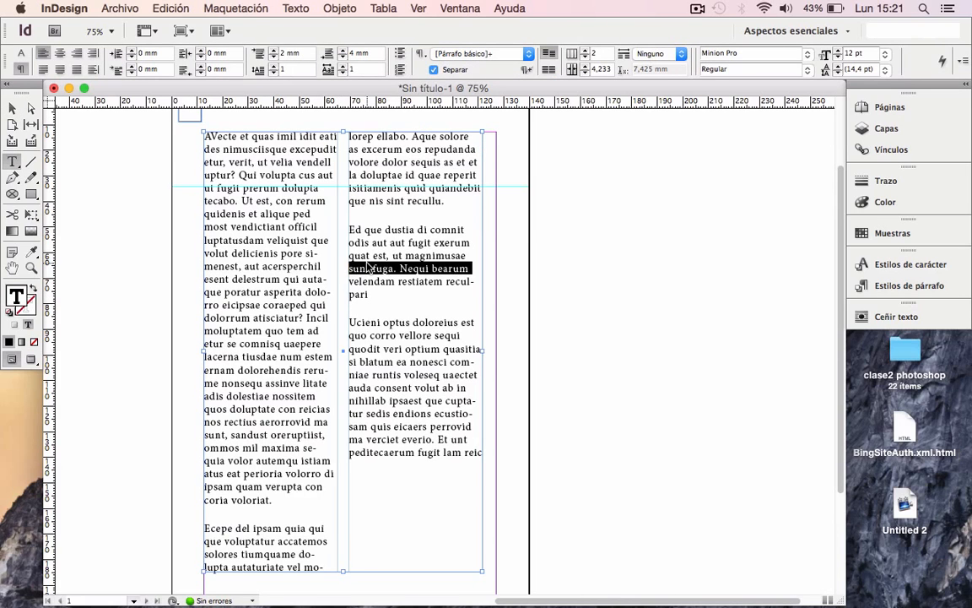
pyautogui.press('super+a')
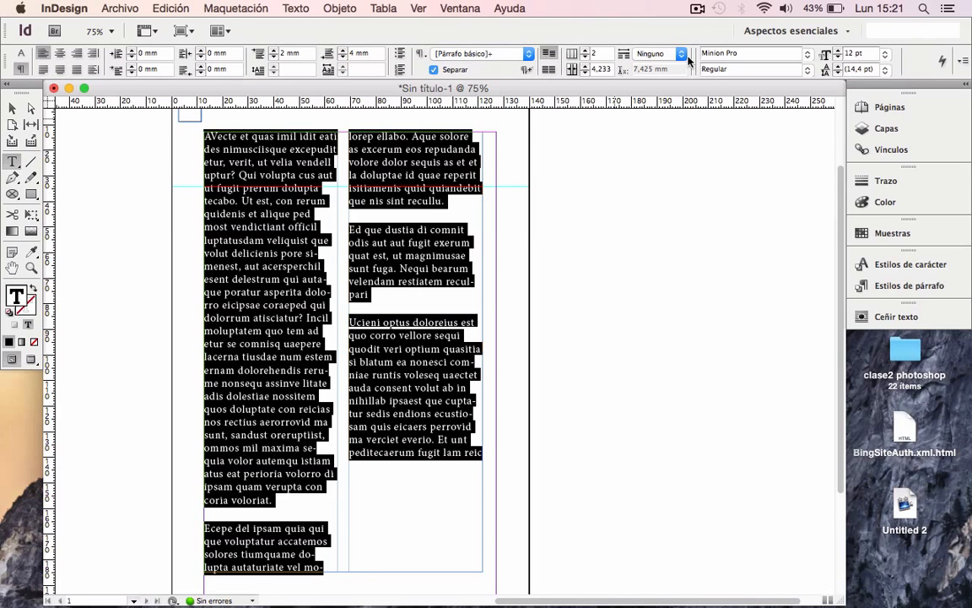
pyautogui.click(586, 57)
pyautogui.click(13, 109)
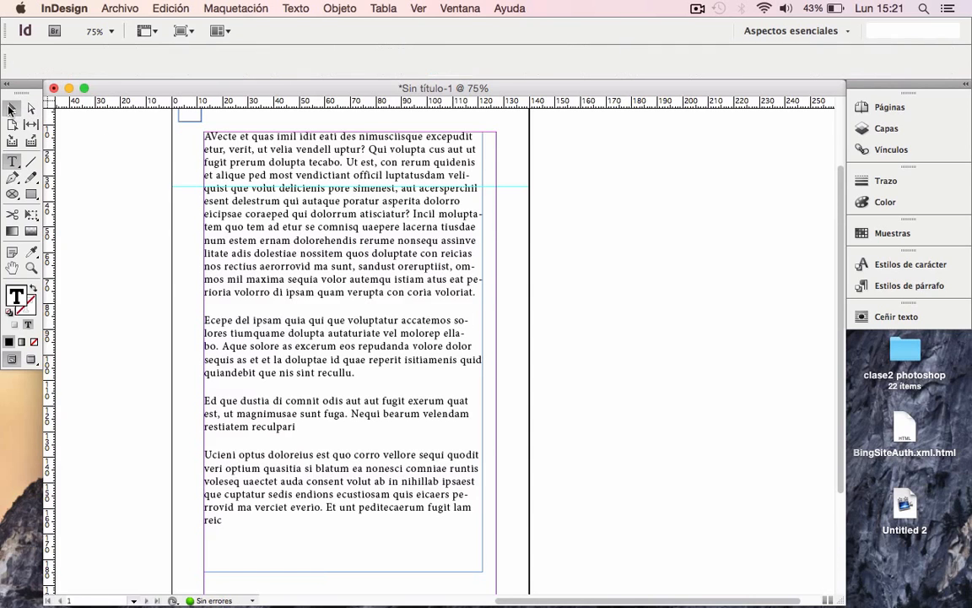
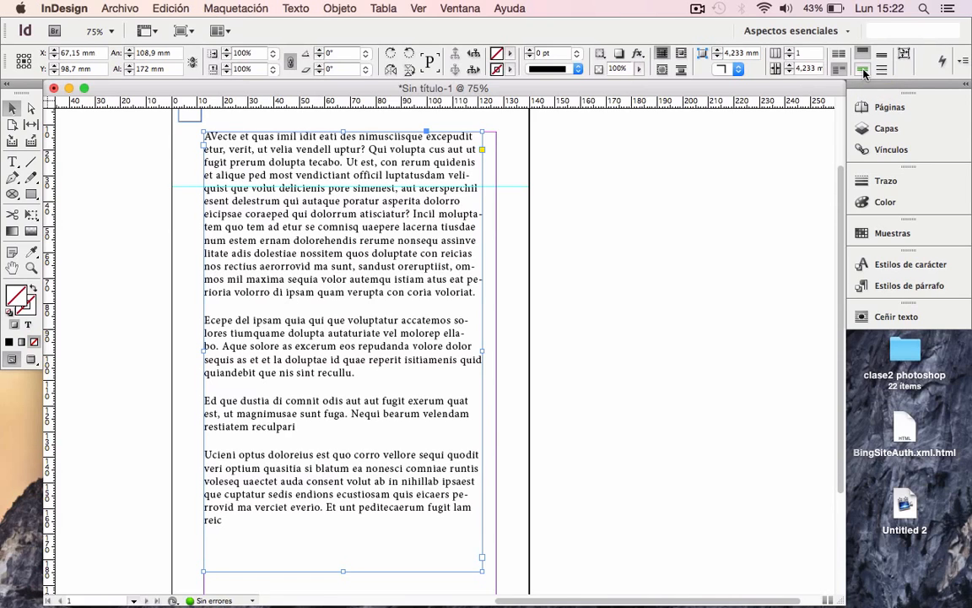
# Justify the text vertically within its frame, after trying centre and bottom alignment.
pyautogui.click(595, 222)
pyautogui.click(426, 241)
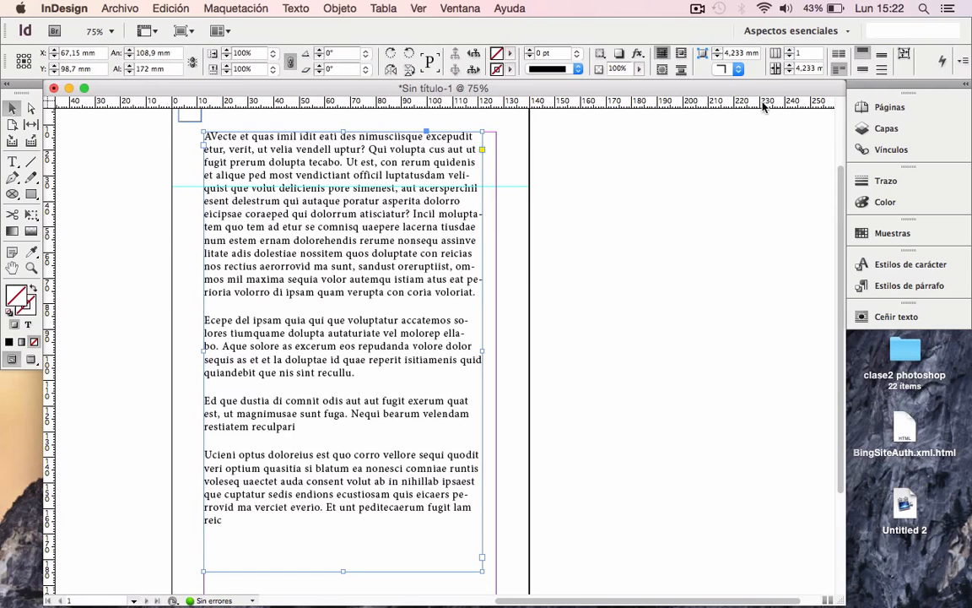
pyautogui.click(860, 69)
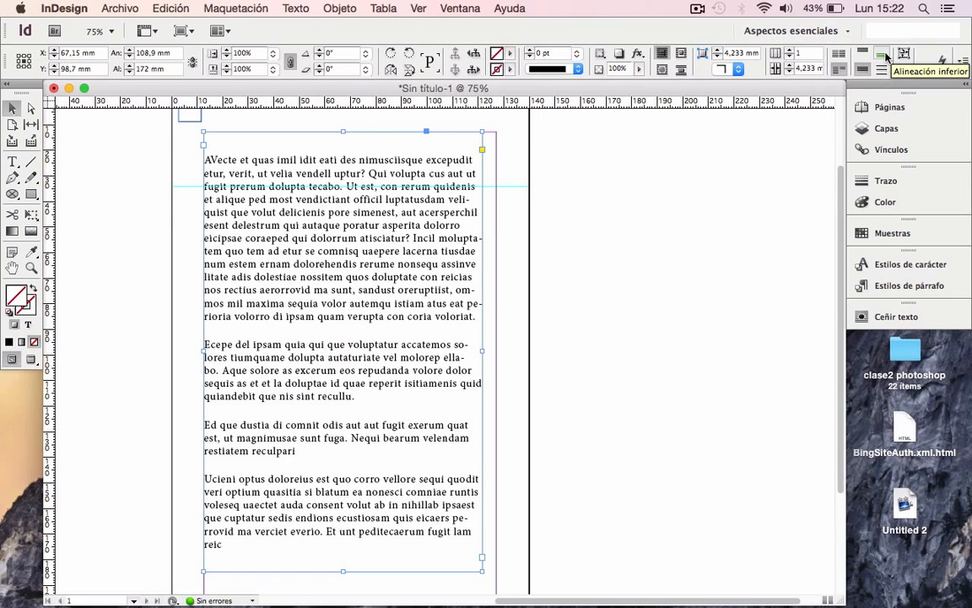
pyautogui.click(884, 54)
pyautogui.click(861, 54)
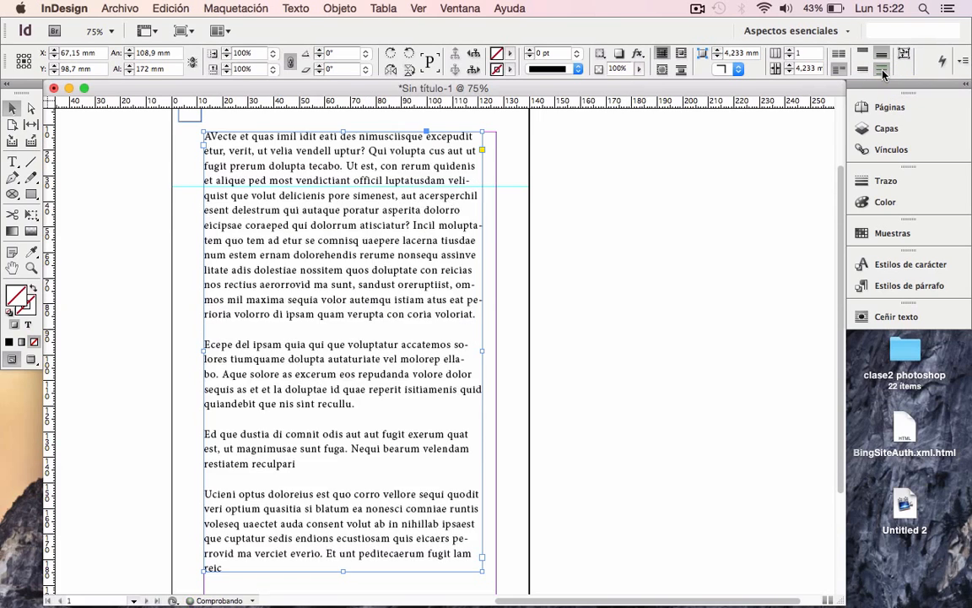
# Extend the text frame down to the bottom margin, 190.5 mm high, after testing a height of 223.2 mm beyond the page's top edge.
pyautogui.click(30, 269)
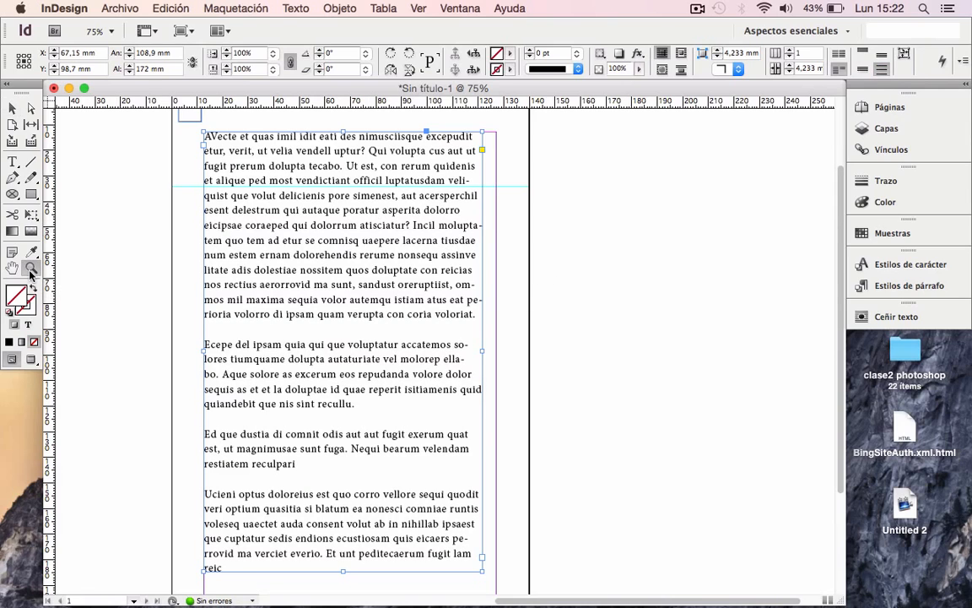
pyautogui.keyDown('alt'); pyautogui.click(336, 318); pyautogui.keyUp('alt')
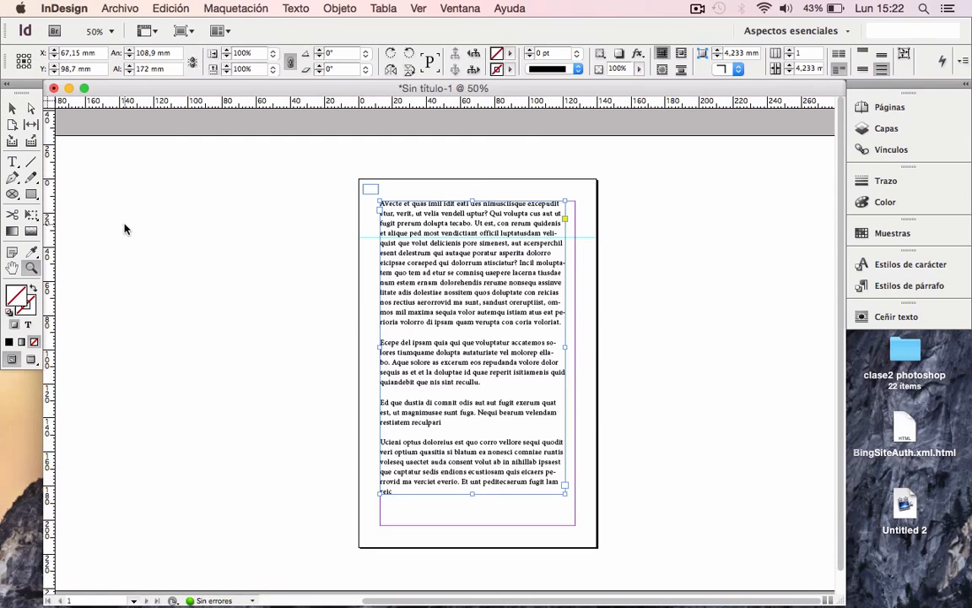
pyautogui.click(11, 108)
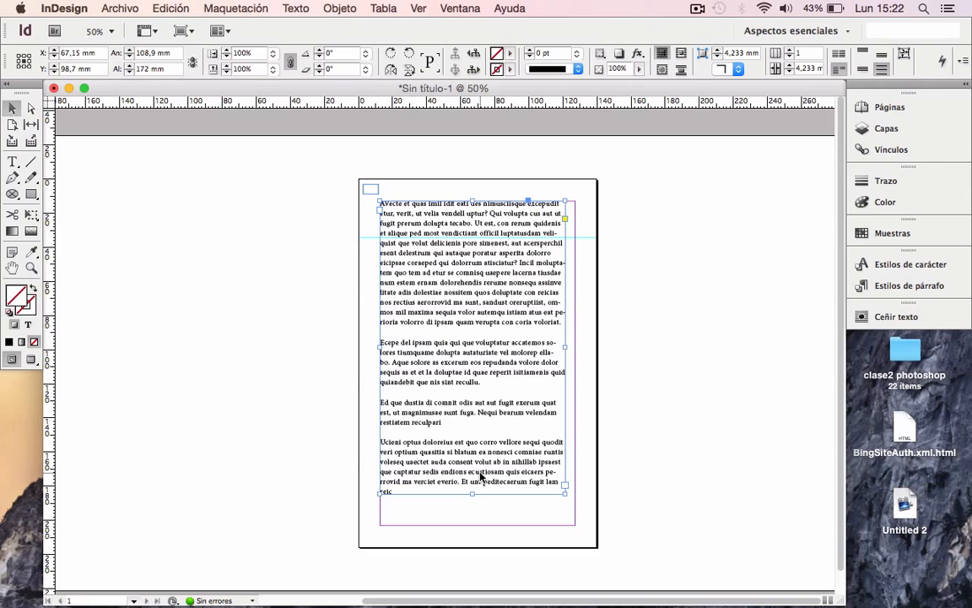
pyautogui.moveTo(473, 498); pyautogui.dragTo(472, 528)
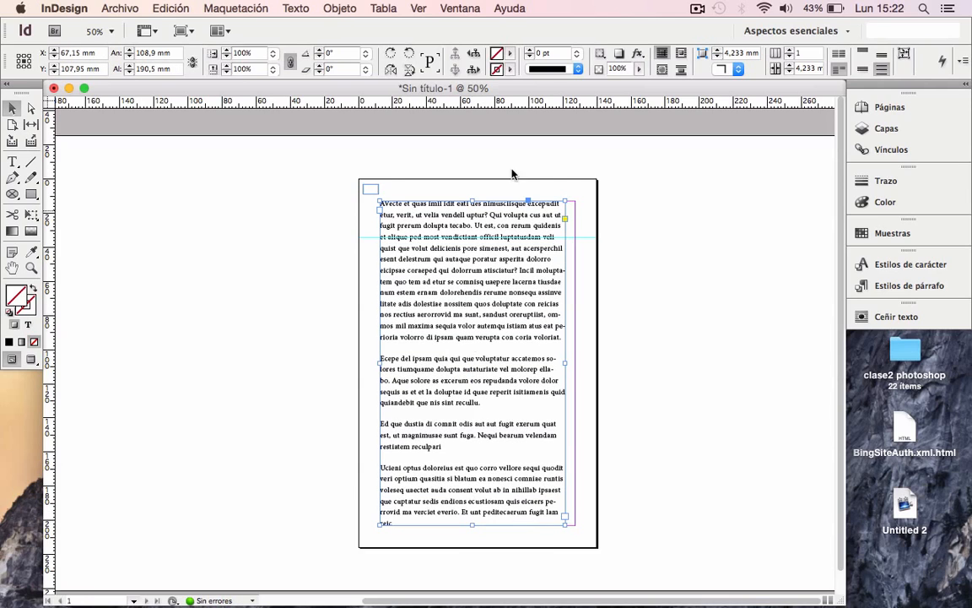
pyautogui.moveTo(473, 201); pyautogui.dragTo(472, 146)
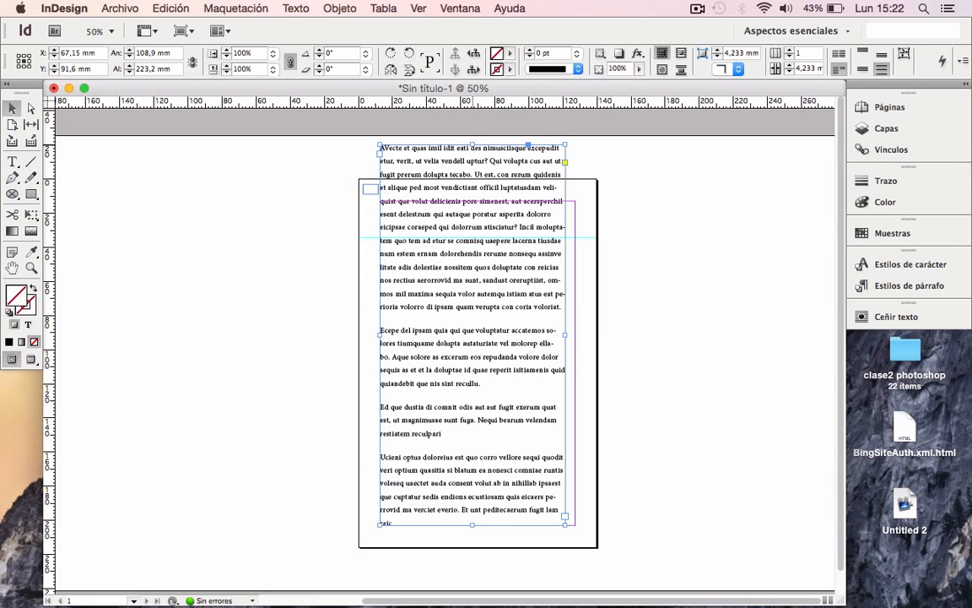
pyautogui.moveTo(472, 145); pyautogui.dragTo(468, 201)
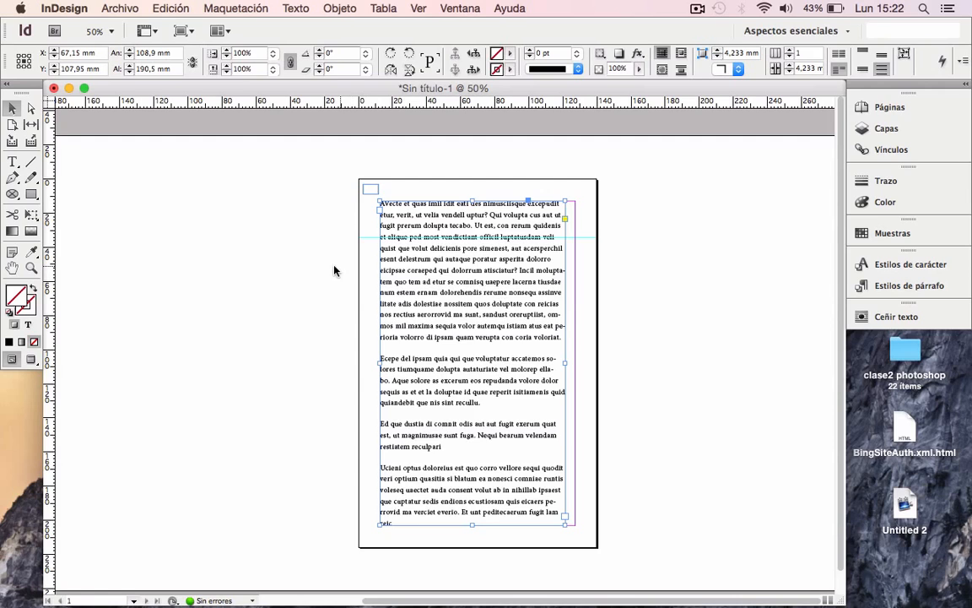
# Fill the text frame's background with a light green chosen in the color picker.
pyautogui.click(299, 240)
pyautogui.click(433, 293)
pyautogui.doubleClick(15, 294)
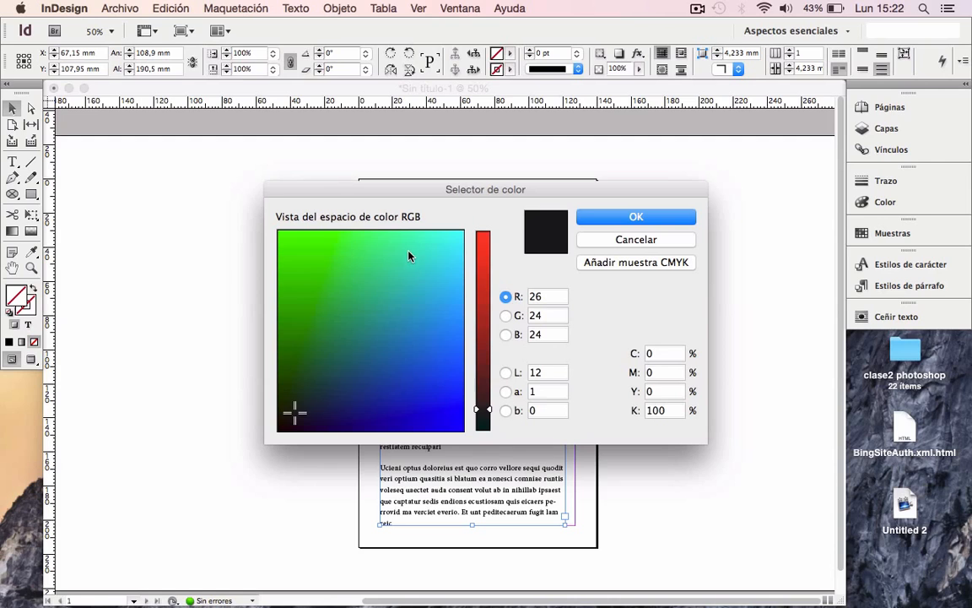
pyautogui.click(403, 237)
pyautogui.moveTo(492, 283); pyautogui.dragTo(491, 259)
pyautogui.click(599, 217)
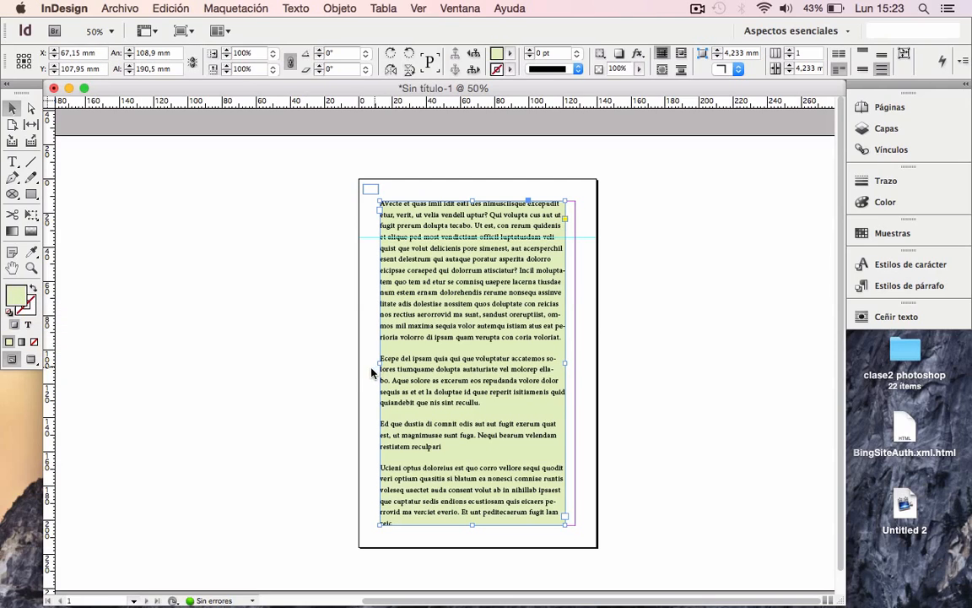
# Delete the small empty frame in the page's upper-left corner.
pyautogui.click(363, 397)
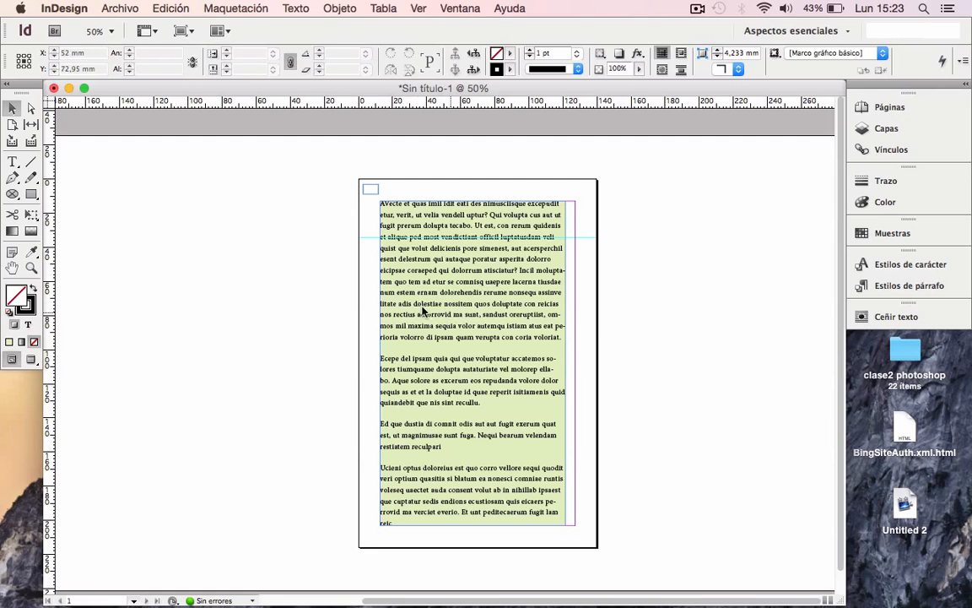
pyautogui.click(369, 192)
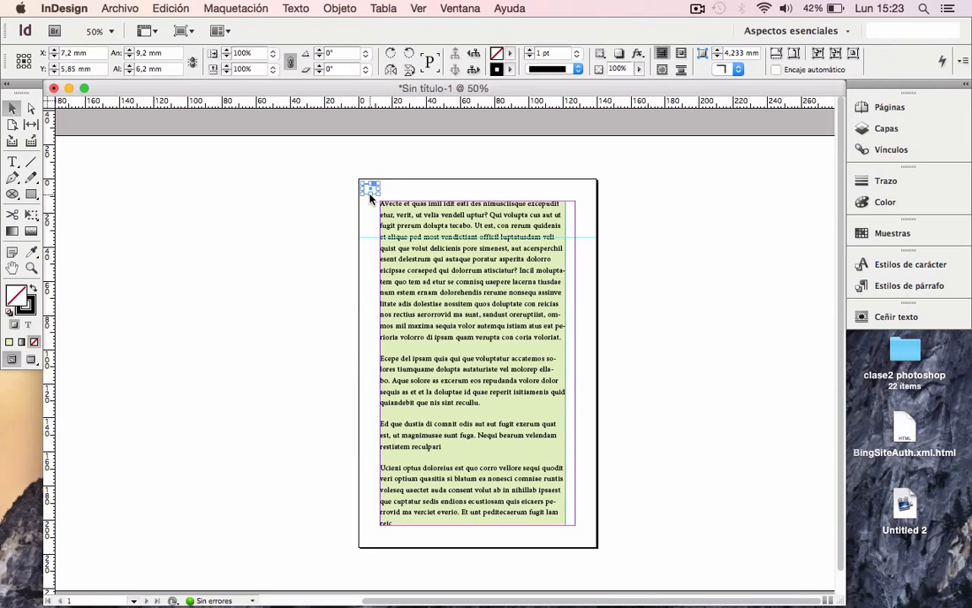
pyautogui.press('Delete')
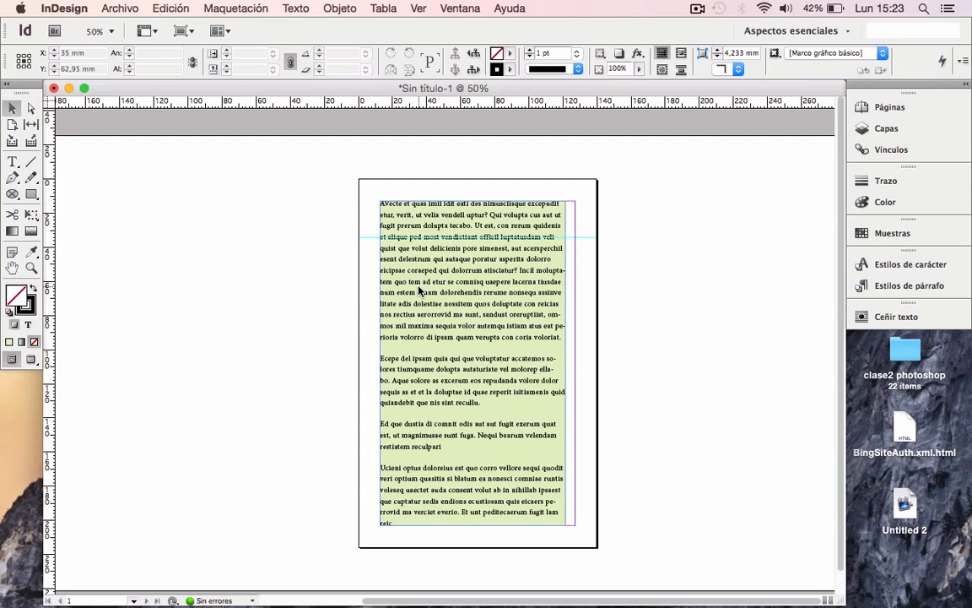
# Indent all the text in the green frame 4 mm on the left and 2 mm on the right.
pyautogui.click(384, 266)
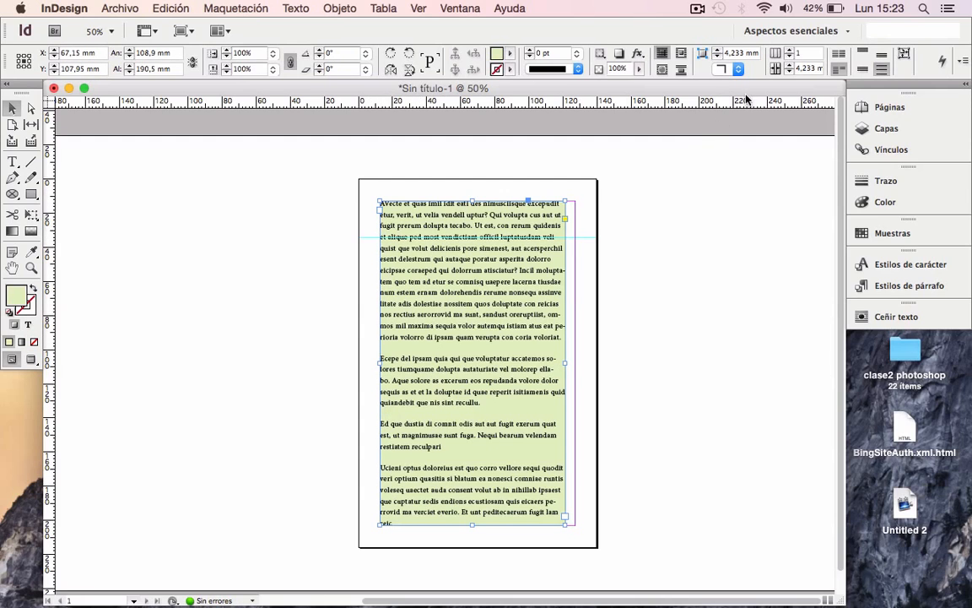
pyautogui.doubleClick(413, 264)
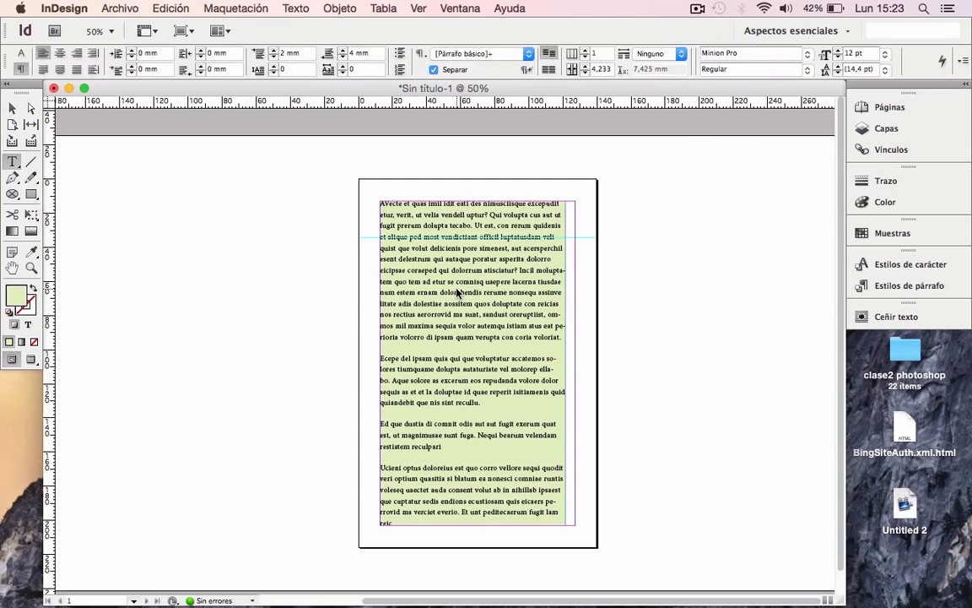
pyautogui.doubleClick(458, 292)
pyautogui.press('super+a')
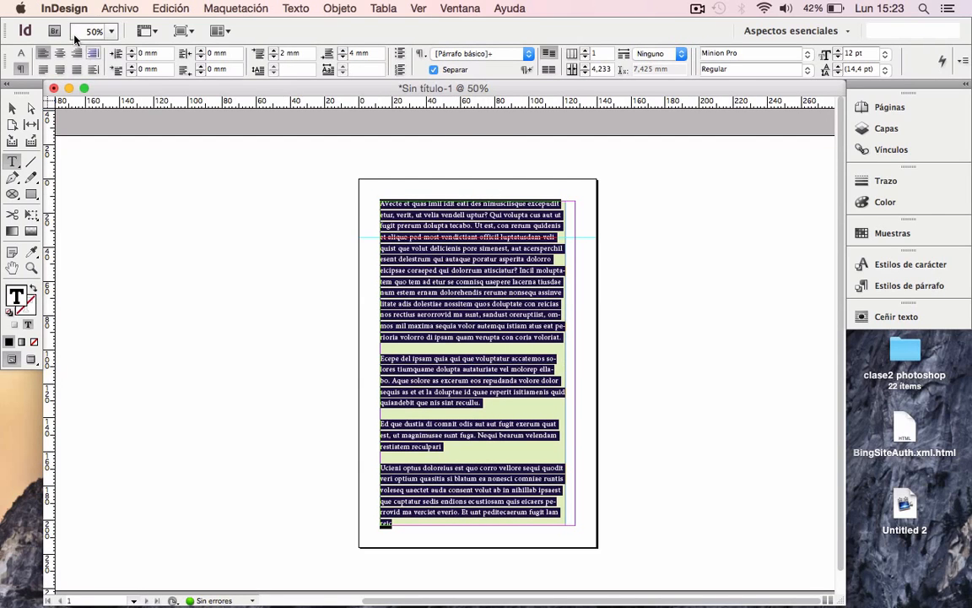
pyautogui.click(20, 52)
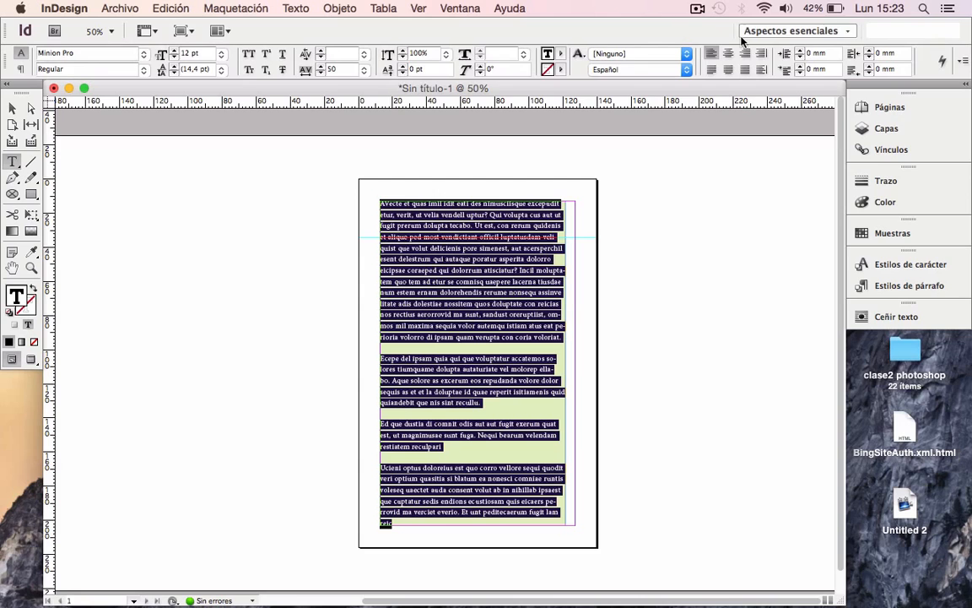
pyautogui.click(800, 49)
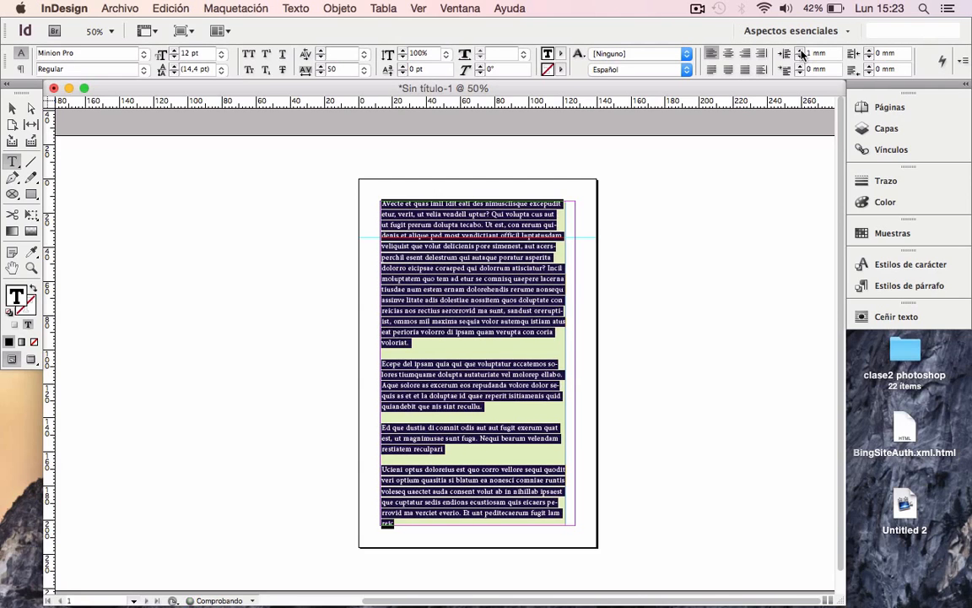
pyautogui.click(800, 50)
pyautogui.click(800, 50)
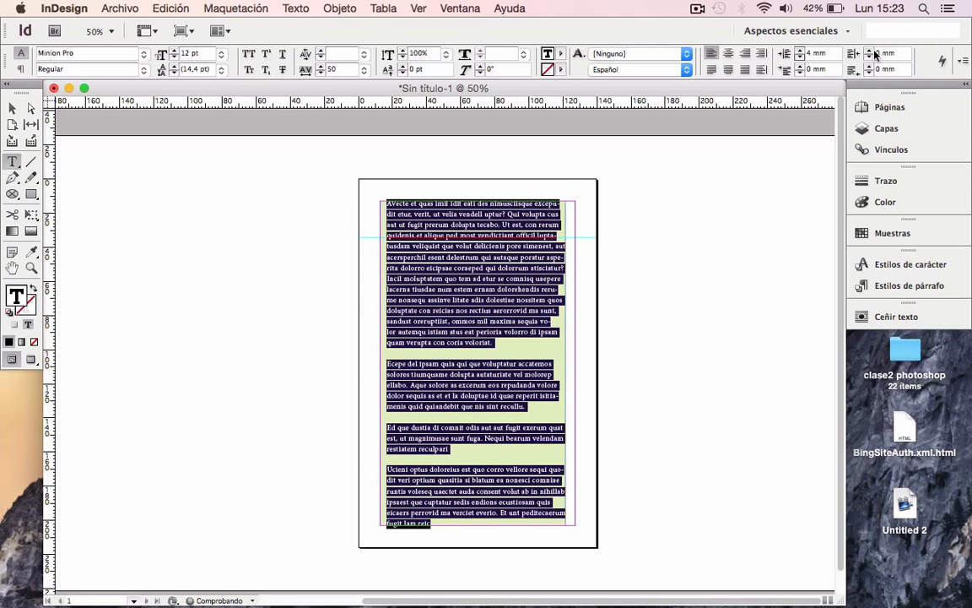
pyautogui.click(870, 50)
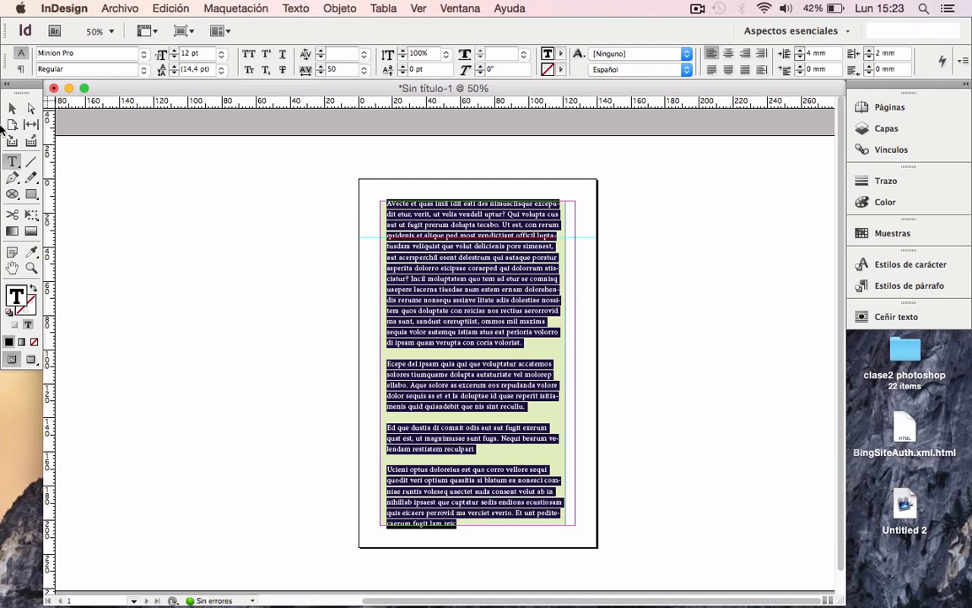
pyautogui.click(12, 108)
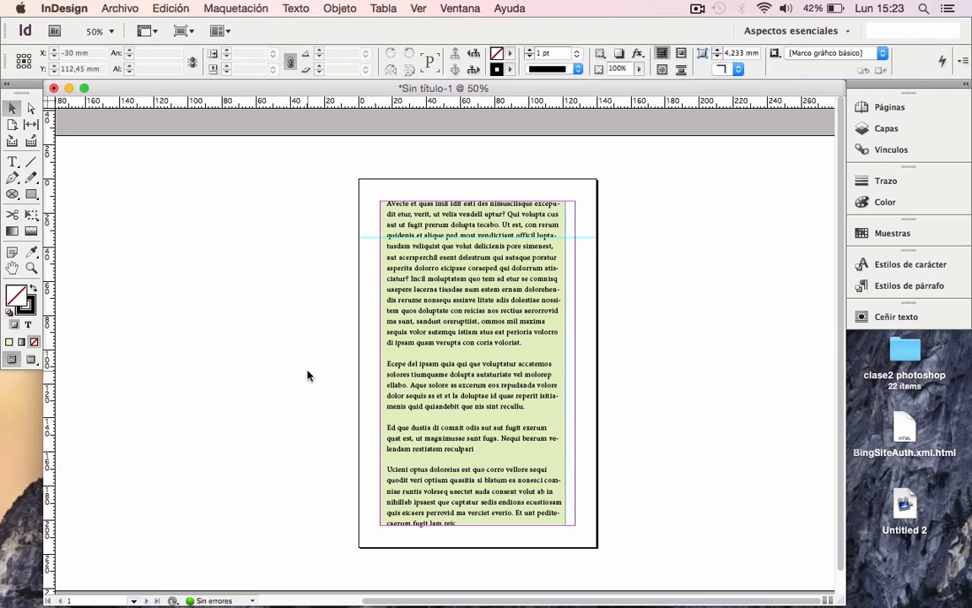
pyautogui.click(427, 331)
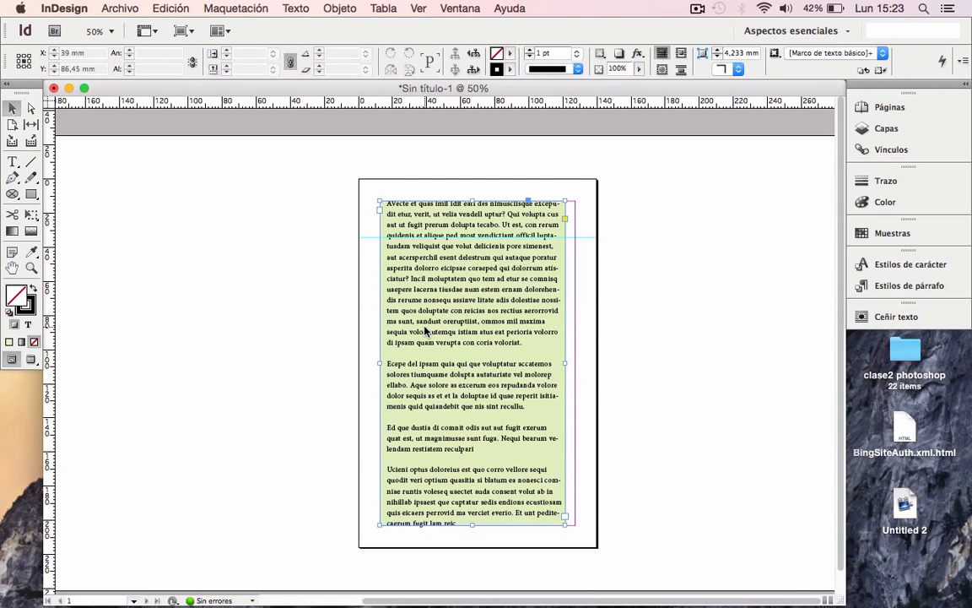
pyautogui.doubleClick(383, 314)
pyautogui.tripleClick(397, 342)
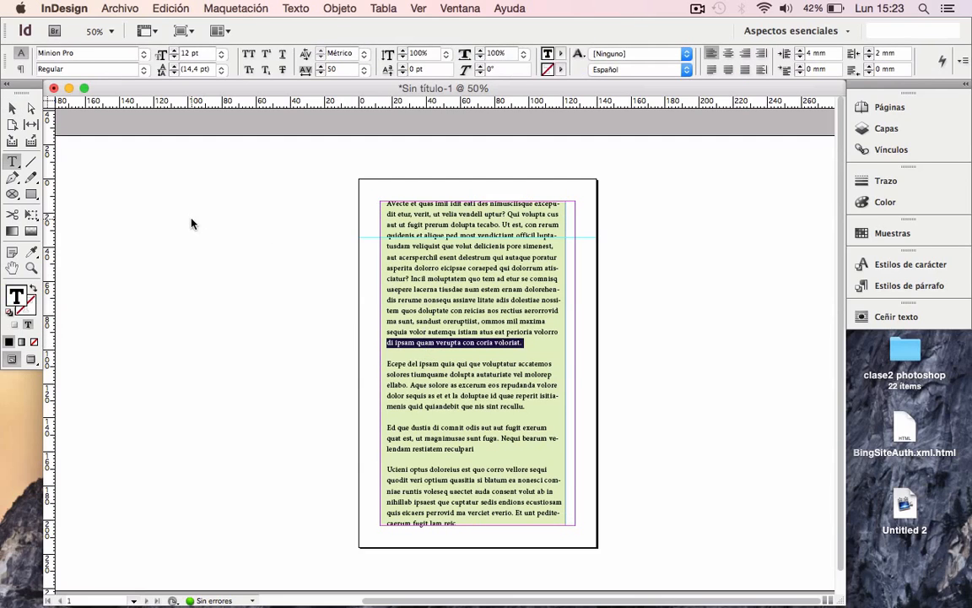
pyautogui.click(12, 108)
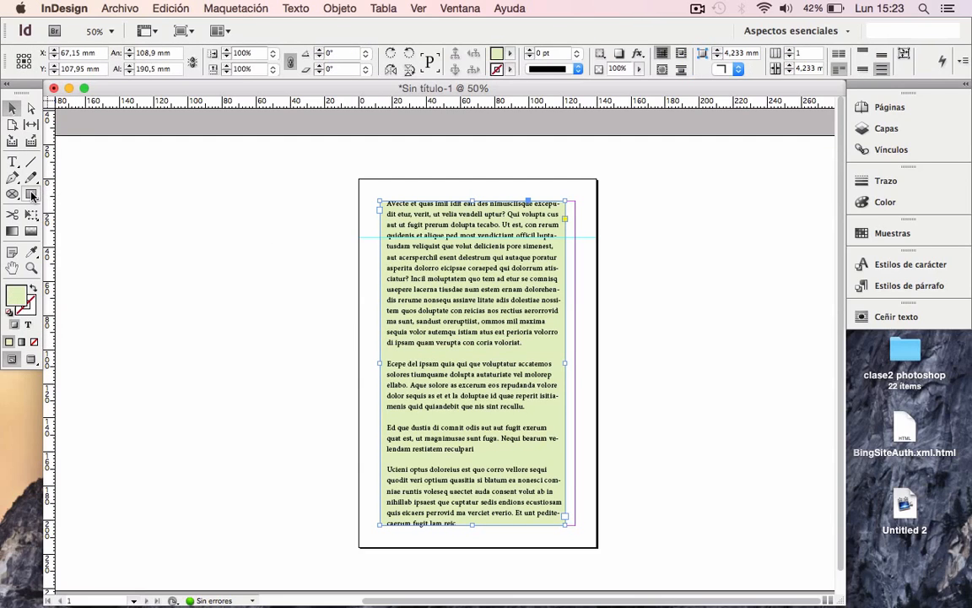
# Draw a circle about 76.5 mm in diameter on the pasteboard to the left of the page.
pyautogui.moveTo(32, 195); pyautogui.dragTo(76, 214)
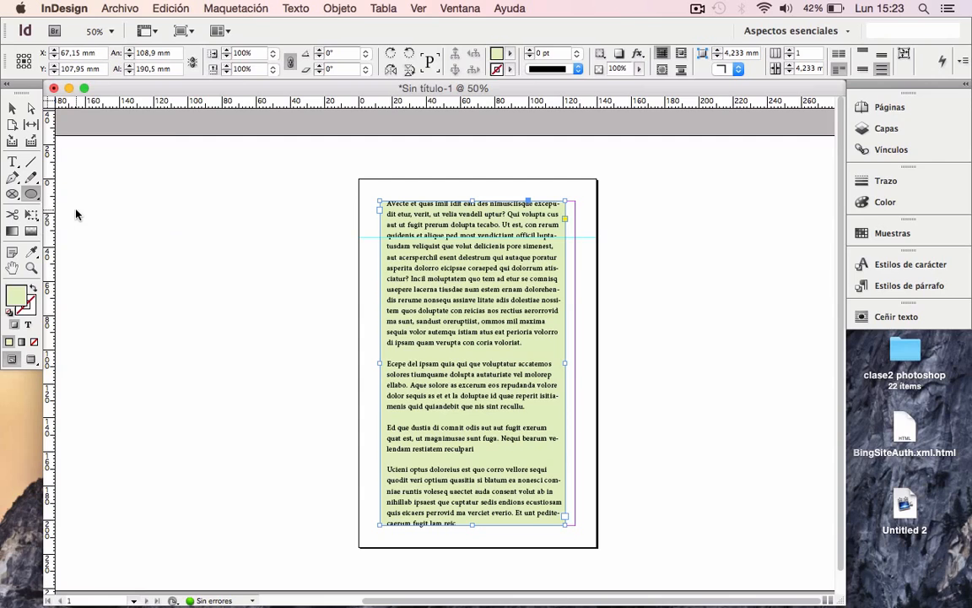
pyautogui.moveTo(190, 233); pyautogui.dragTo(321, 363)
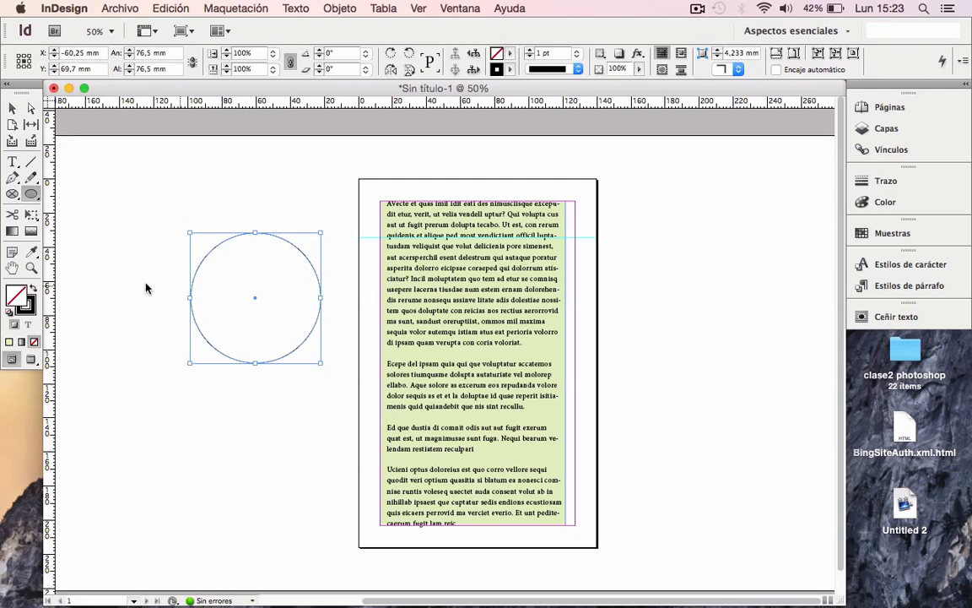
pyautogui.click(11, 108)
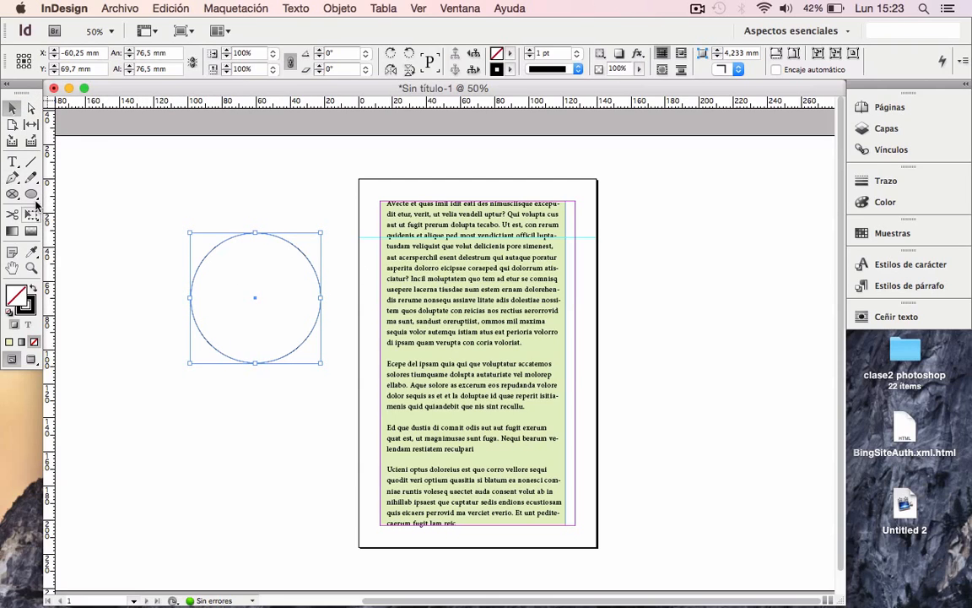
# Turn the circle into a text frame and fill it with placeholder text.
pyautogui.click(11, 163)
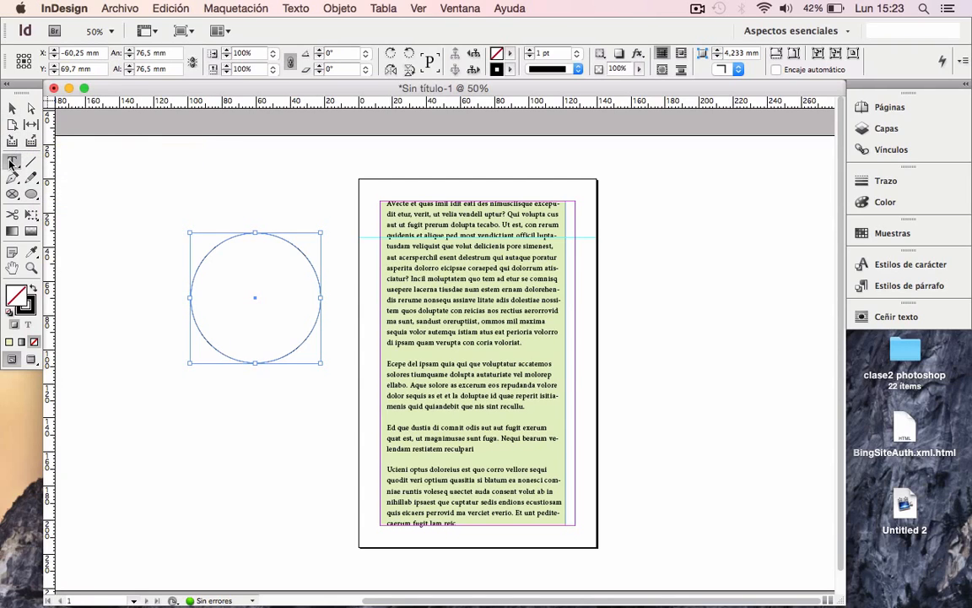
pyautogui.click(253, 240)
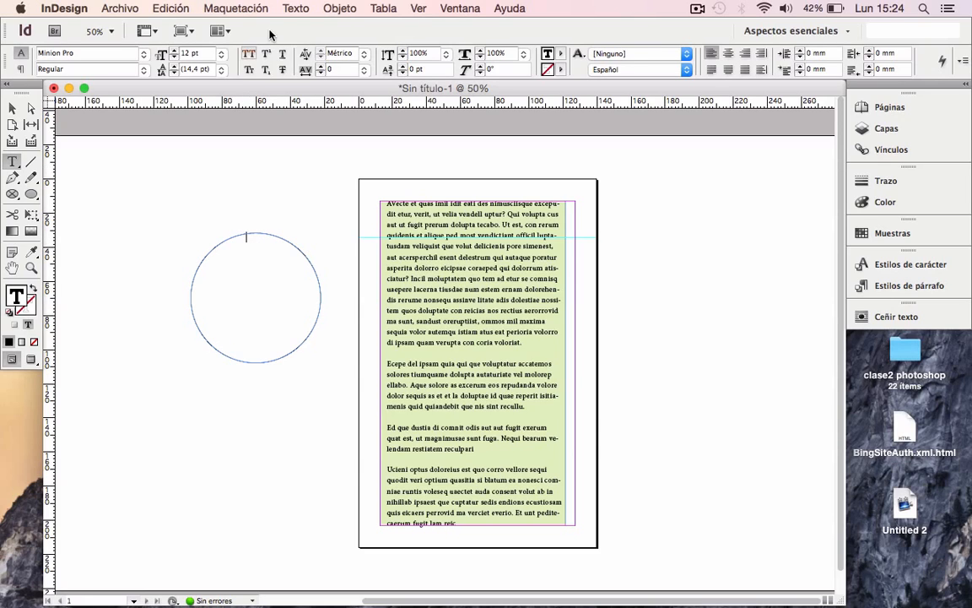
pyautogui.click(294, 9)
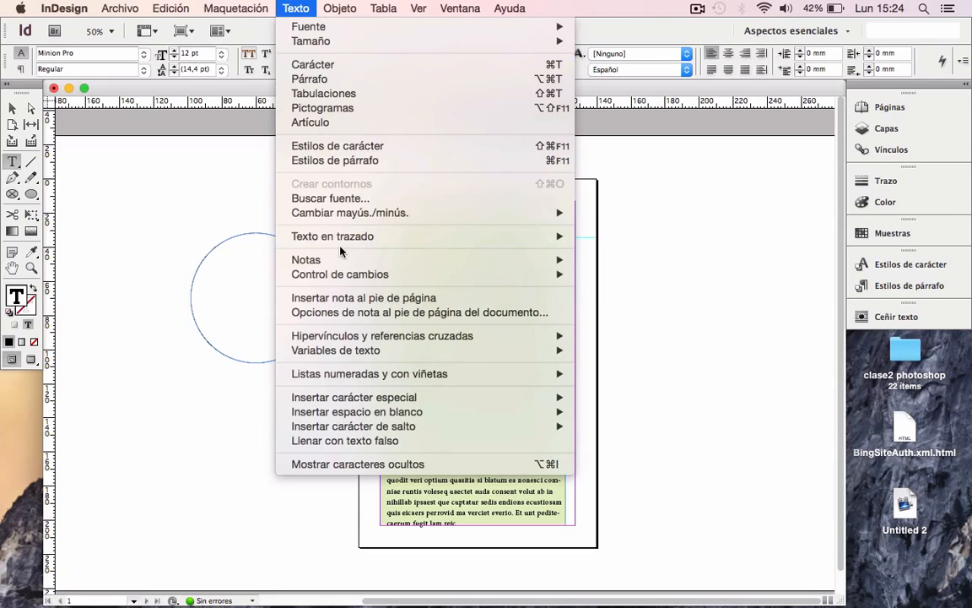
pyautogui.click(346, 440)
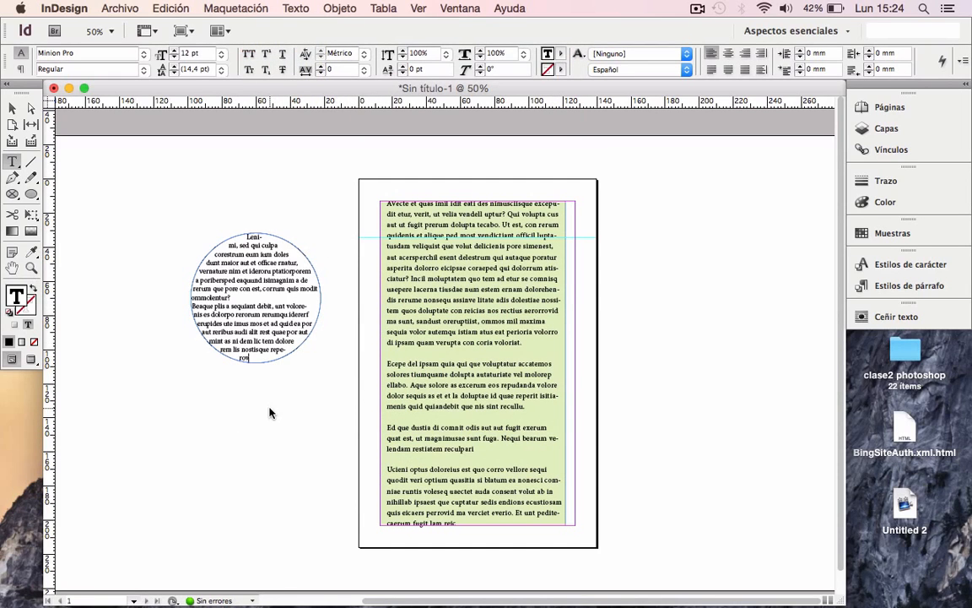
pyautogui.click(10, 109)
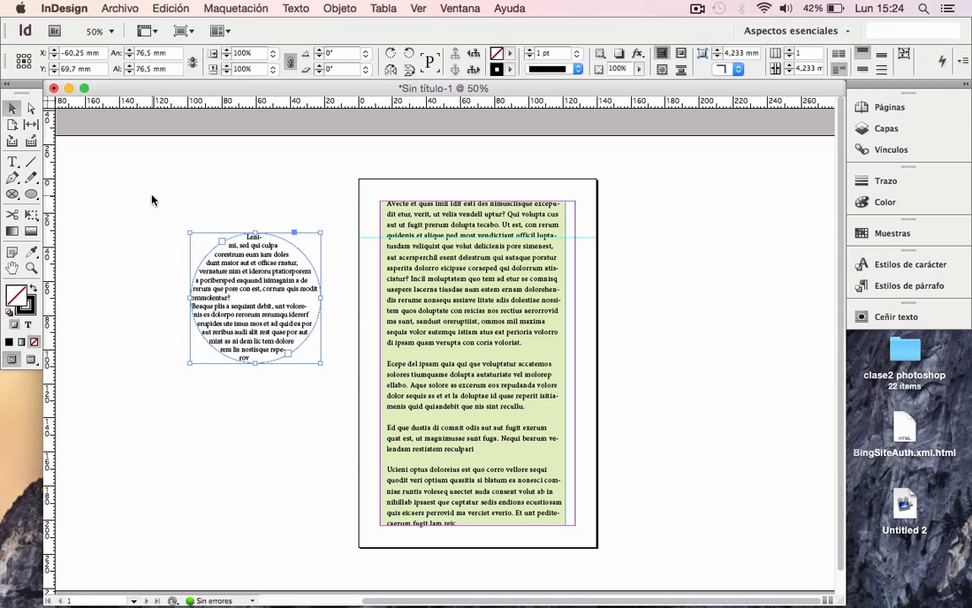
# Remove the stroke from the circular text frame and deselect it.
pyautogui.click(289, 218)
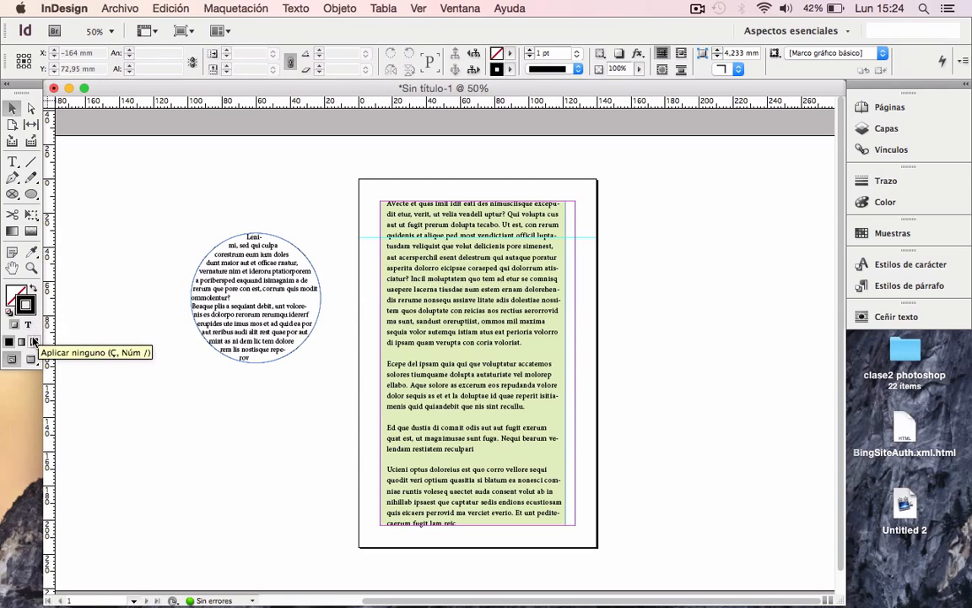
pyautogui.click(34, 342)
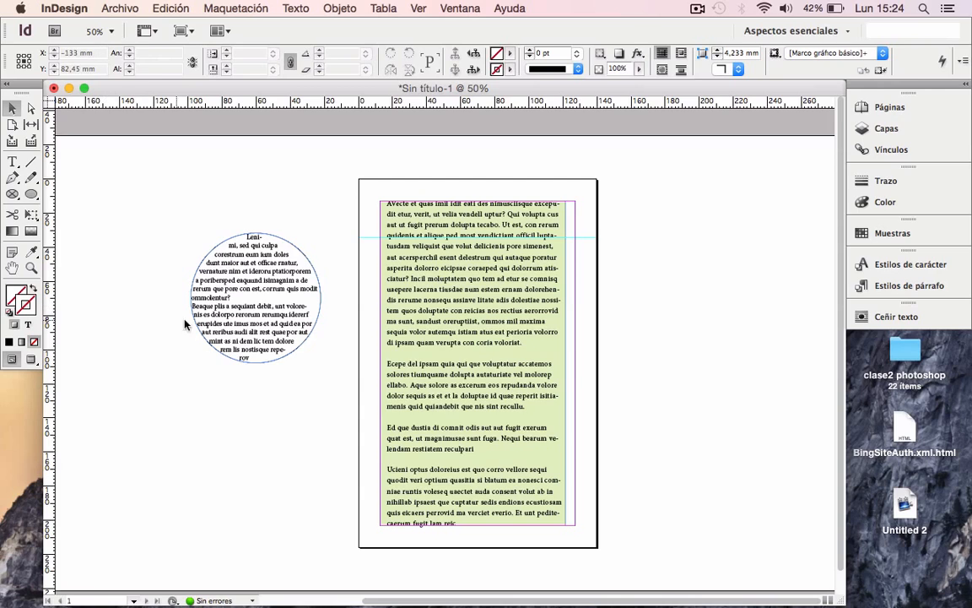
pyautogui.click(213, 340)
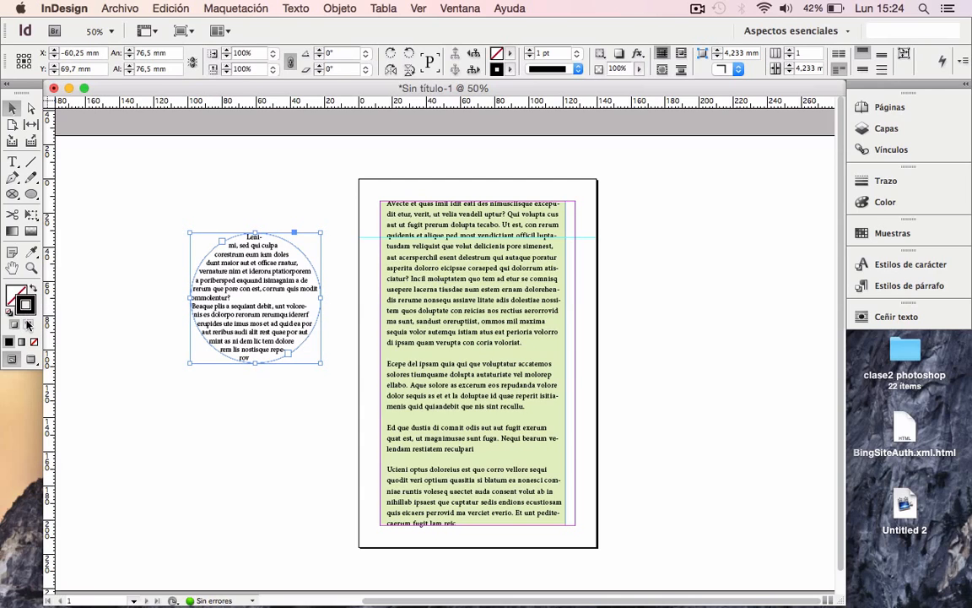
pyautogui.click(34, 342)
pyautogui.click(184, 390)
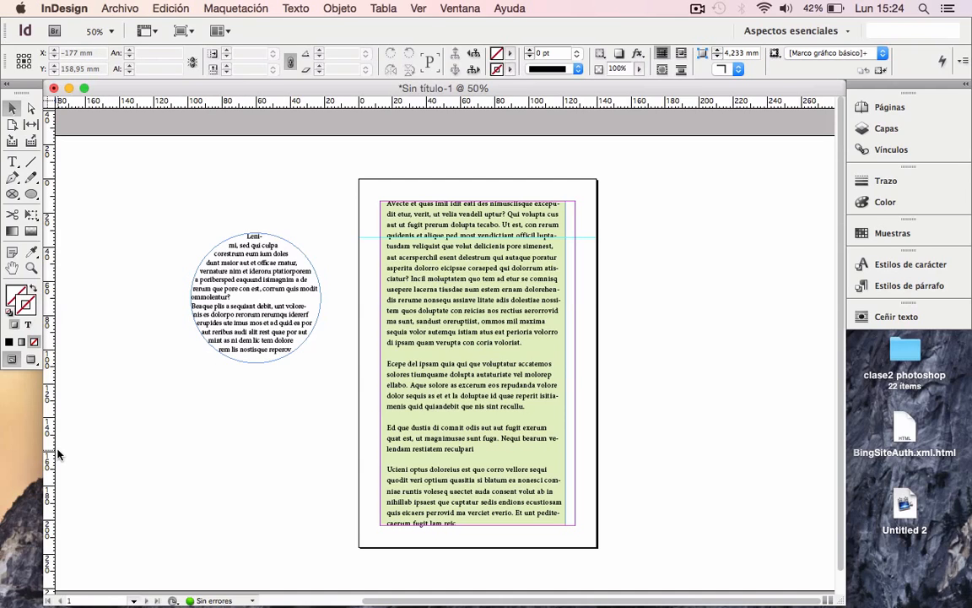
# Try reshaping the green text frame by moving its upper-right anchor point inward to about X 84 mm, Y 36 mm, and undo it.
pyautogui.click(407, 236)
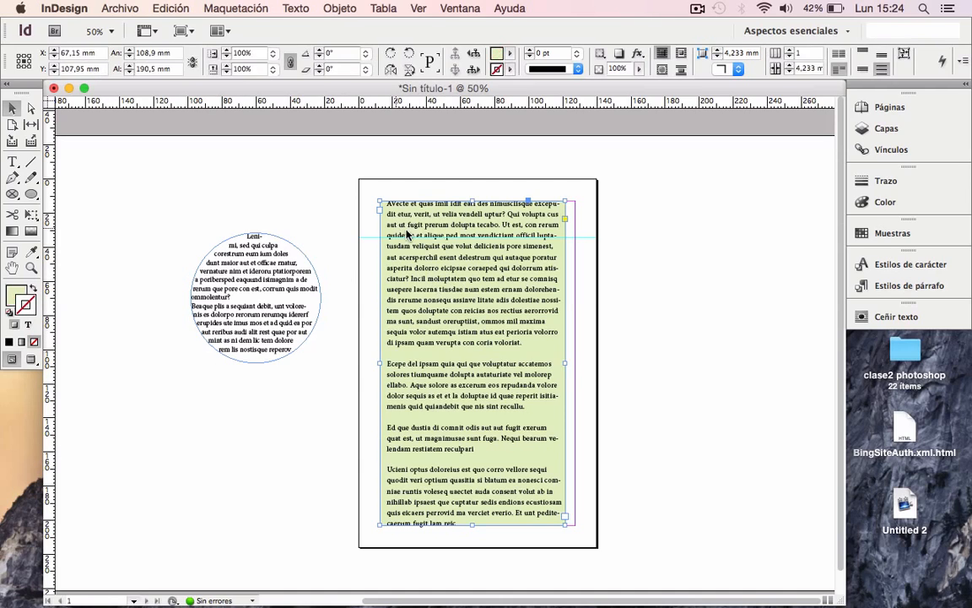
pyautogui.click(30, 108)
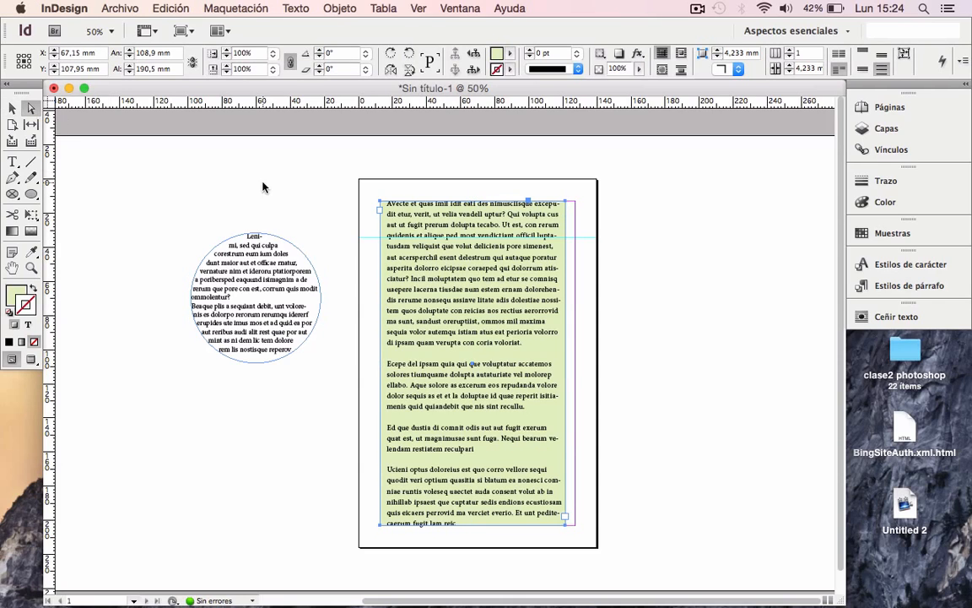
pyautogui.click(29, 107)
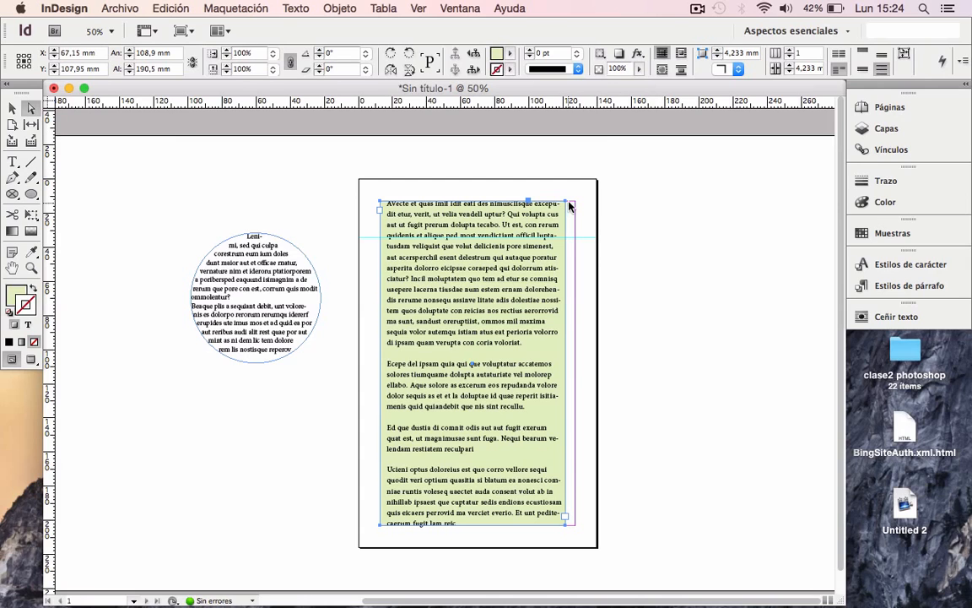
pyautogui.moveTo(564, 203)
pyautogui.mouseDown()
pyautogui.moveTo(558, 260)
pyautogui.moveTo(567, 221)
pyautogui.moveTo(558, 214)
pyautogui.mouseUp()
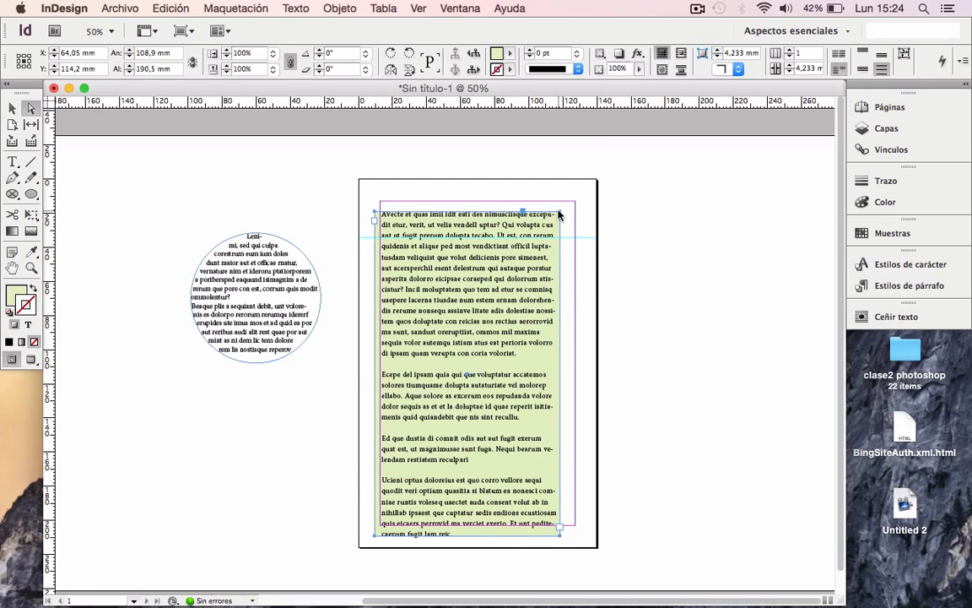
pyautogui.press('super+z')
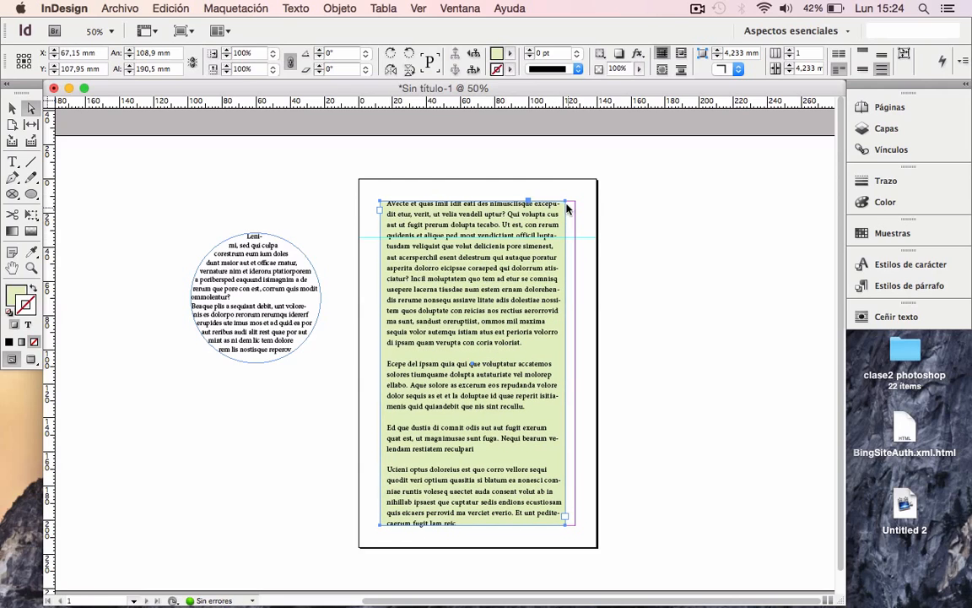
pyautogui.click(571, 193)
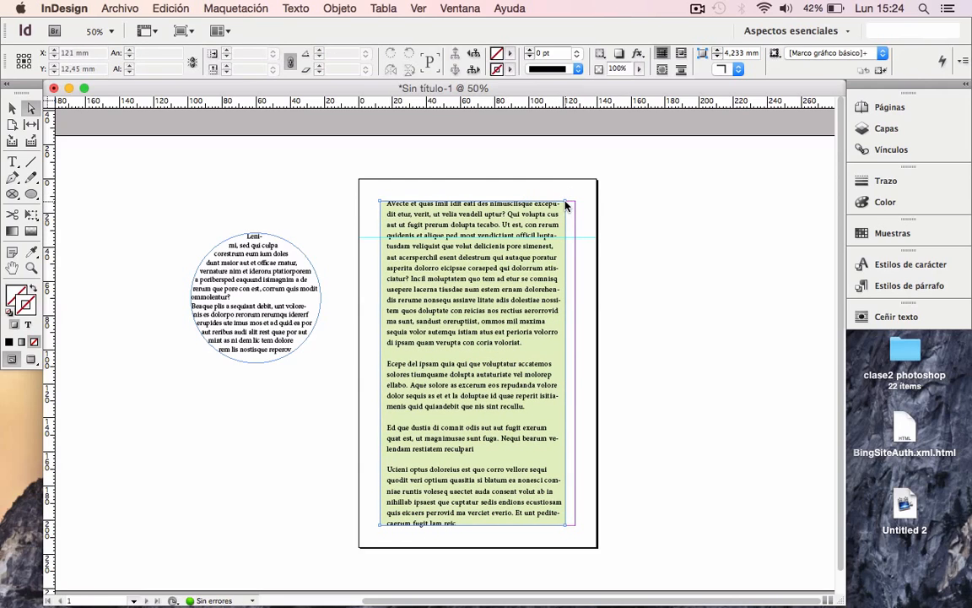
pyautogui.click(566, 205)
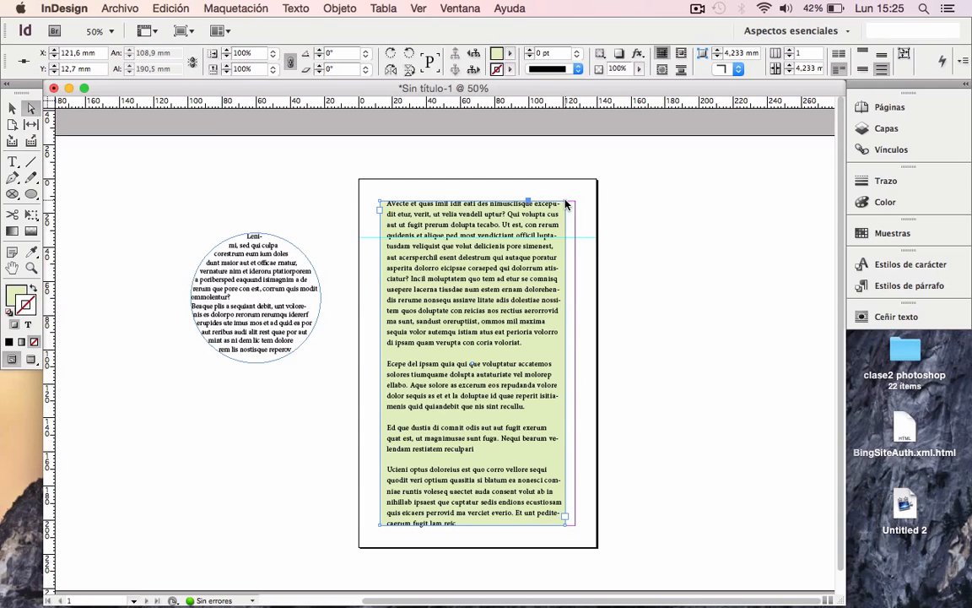
pyautogui.moveTo(566, 203); pyautogui.dragTo(501, 244)
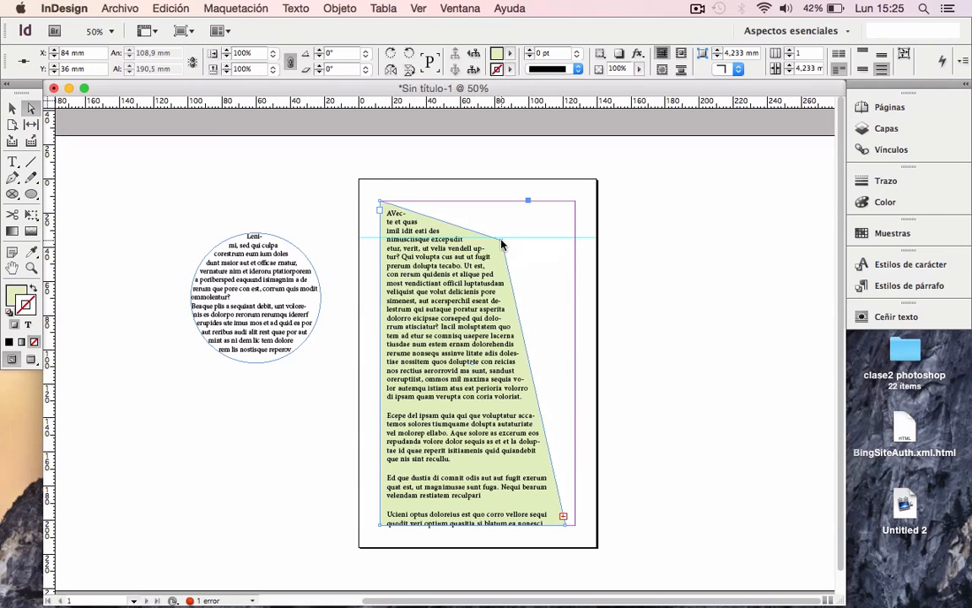
pyautogui.press('super+z')
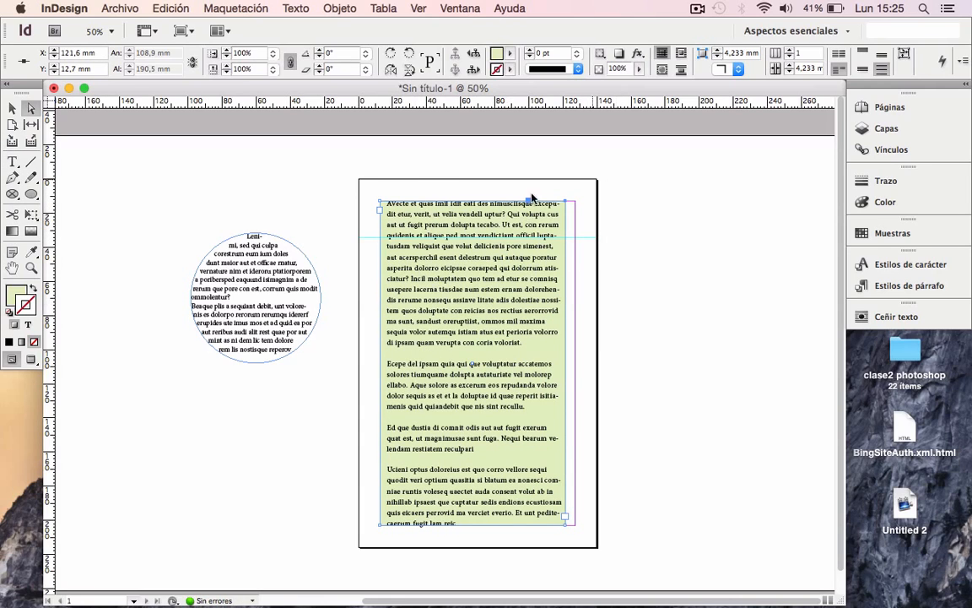
# Delete the circular text frame from the pasteboard.
pyautogui.click(13, 108)
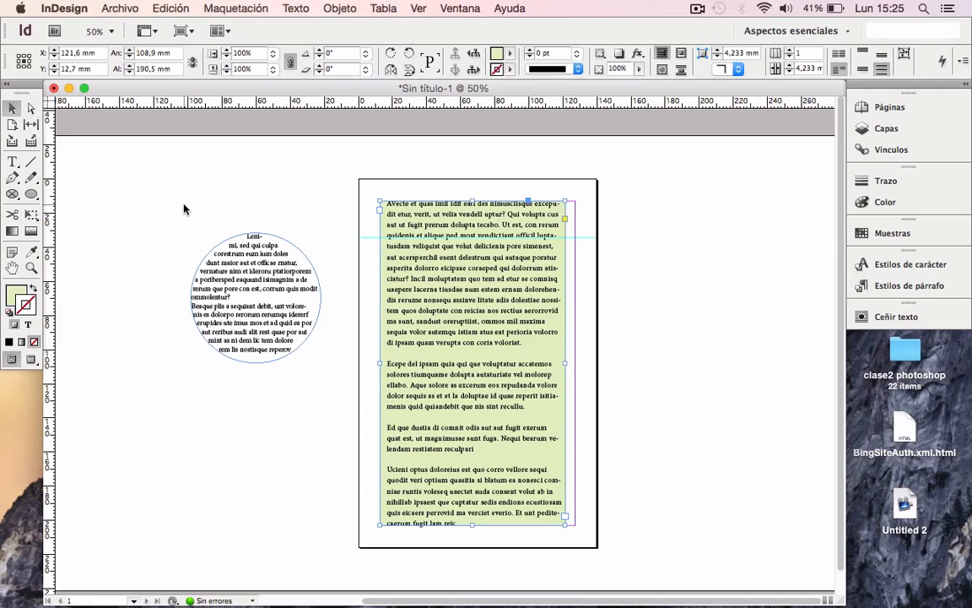
pyautogui.click(210, 253)
pyautogui.press('Delete')
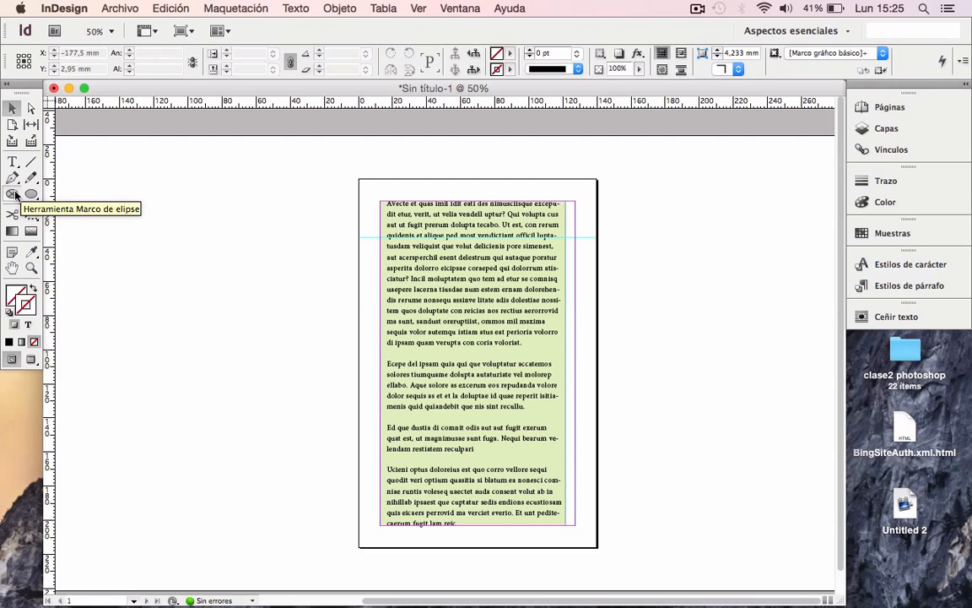
# Create a 50 × 50 mm circular graphic frame and move it over the green text frame to about X 85 mm, Y 130 mm.
pyautogui.moveTo(15, 196); pyautogui.dragTo(47, 210)
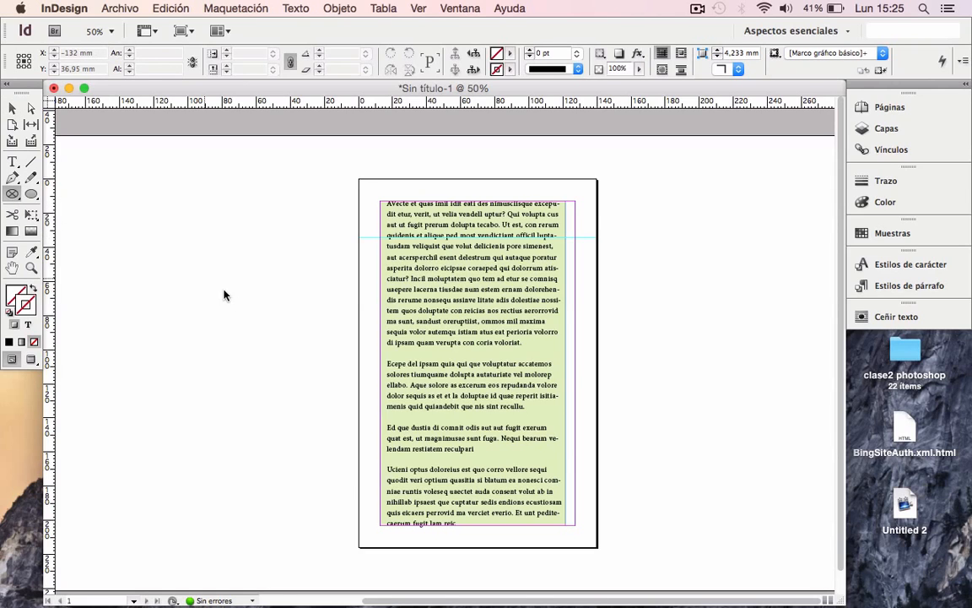
pyautogui.moveTo(318, 306); pyautogui.dragTo(417, 376)
pyautogui.press('Delete')
pyautogui.click(228, 307)
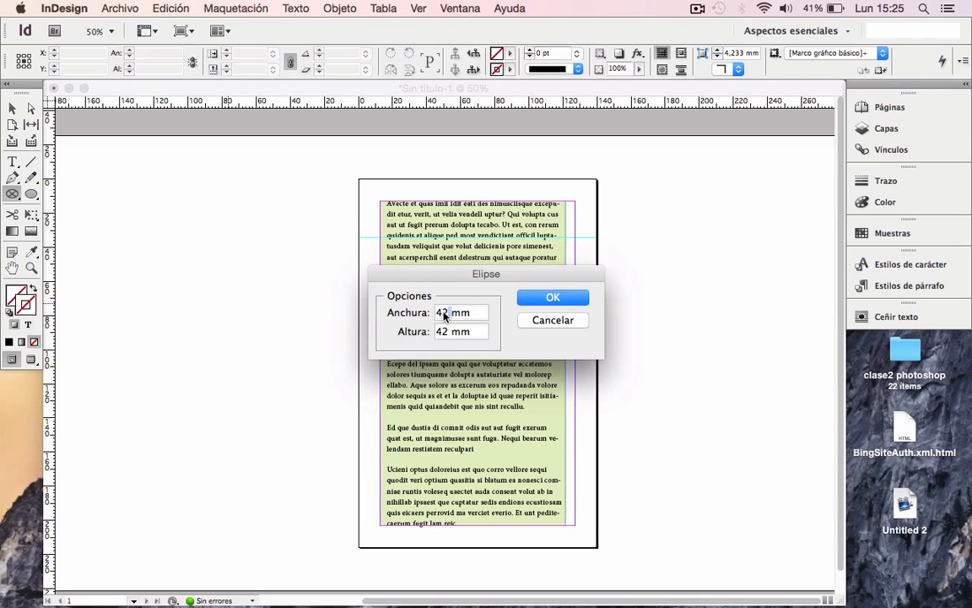
pyautogui.write('50')
pyautogui.write('50')
pyautogui.click(535, 300)
pyautogui.click(11, 108)
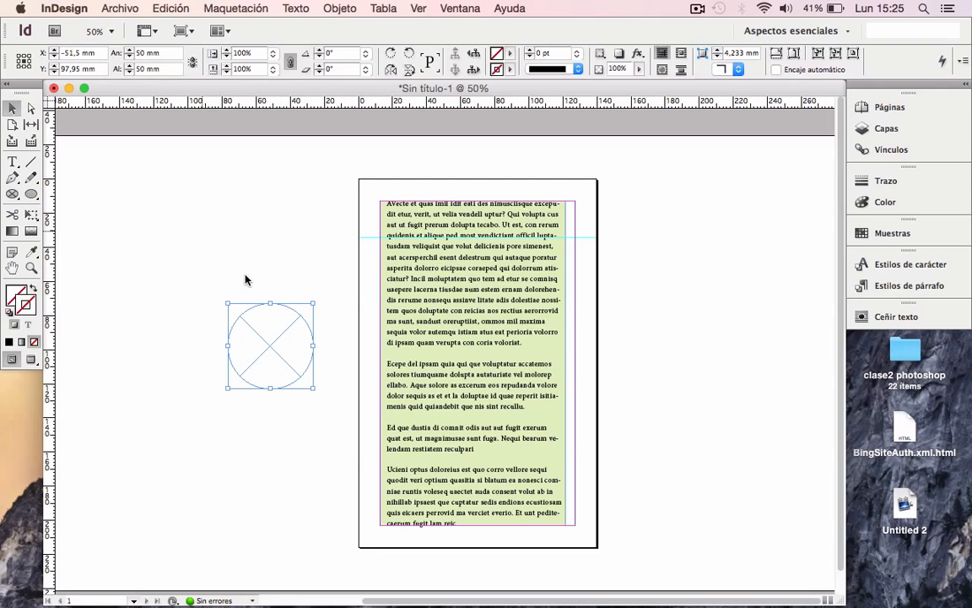
pyautogui.moveTo(266, 343); pyautogui.dragTo(498, 398)
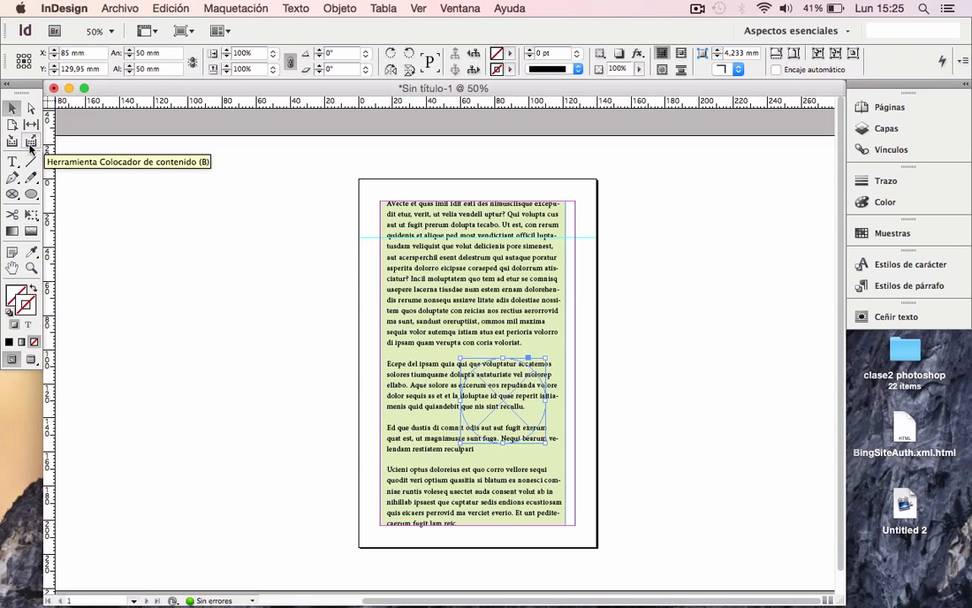
# Draw a rectangular graphic frame about 139.7 × 44.45 mm across the full width of the page's upper edge.
pyautogui.click(11, 194)
pyautogui.click(49, 197)
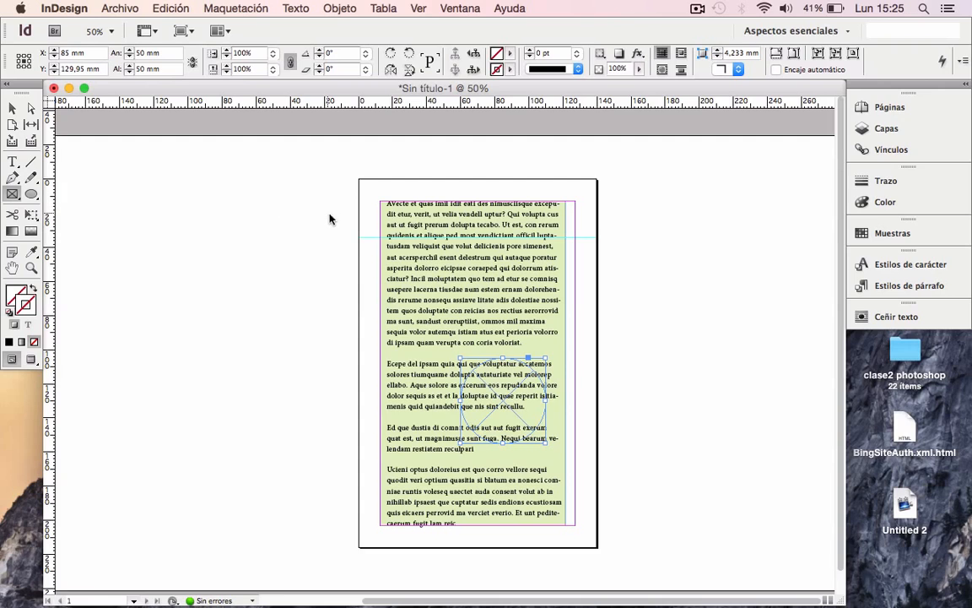
pyautogui.moveTo(358, 253); pyautogui.dragTo(596, 180)
pyautogui.click(13, 107)
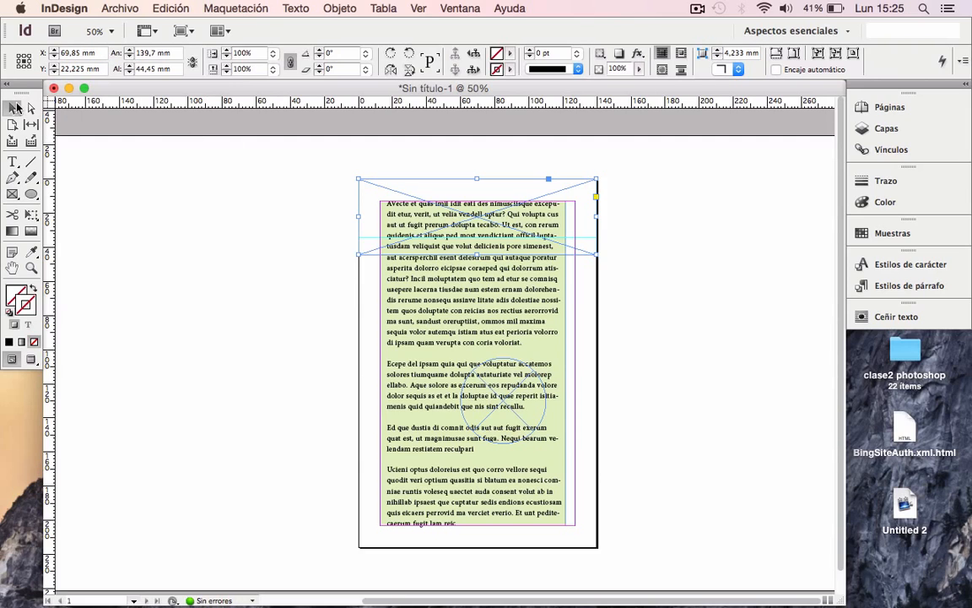
pyautogui.click(460, 340)
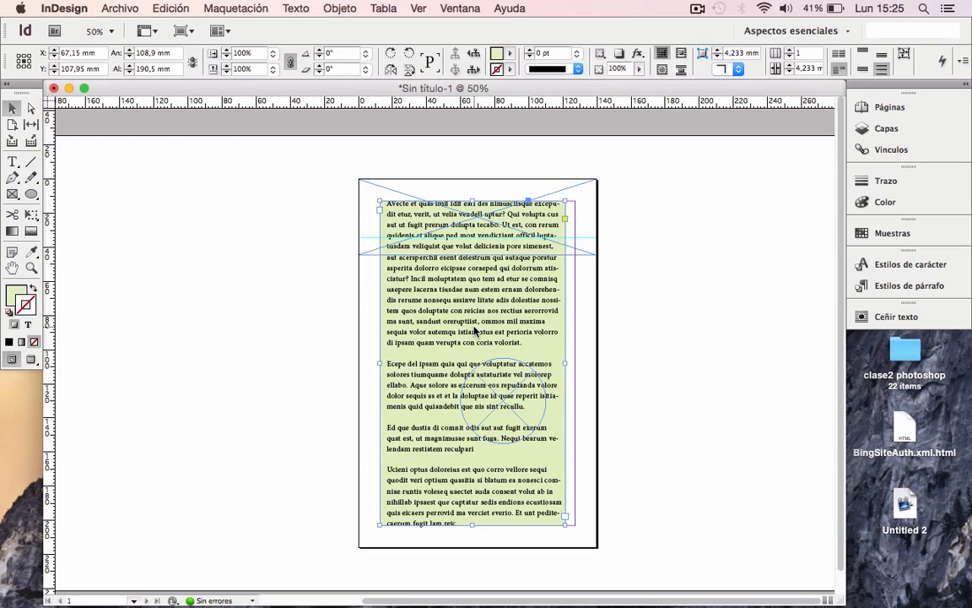
pyautogui.tripleClick(436, 302)
pyautogui.click(435, 302)
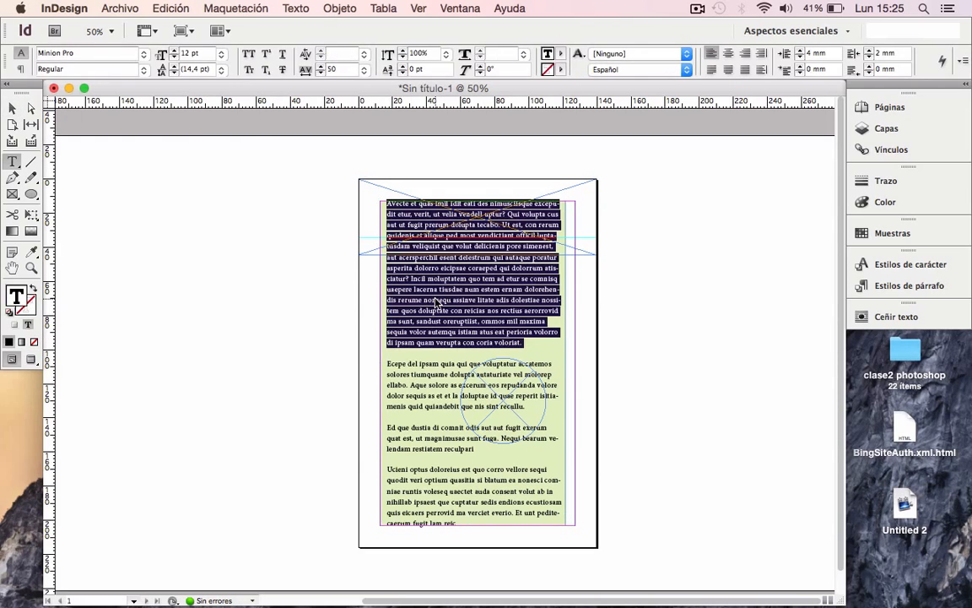
pyautogui.click(436, 302)
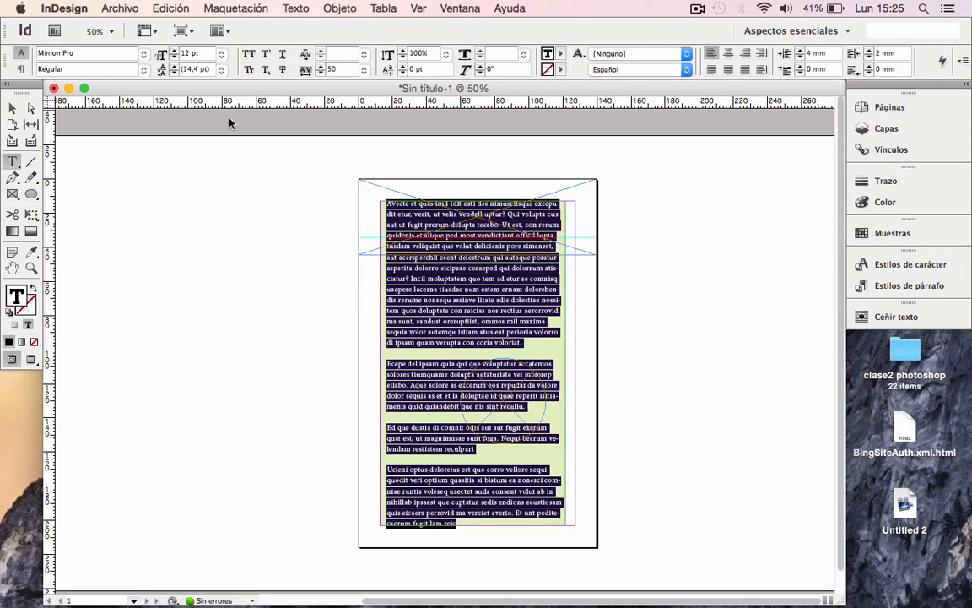
pyautogui.click(12, 108)
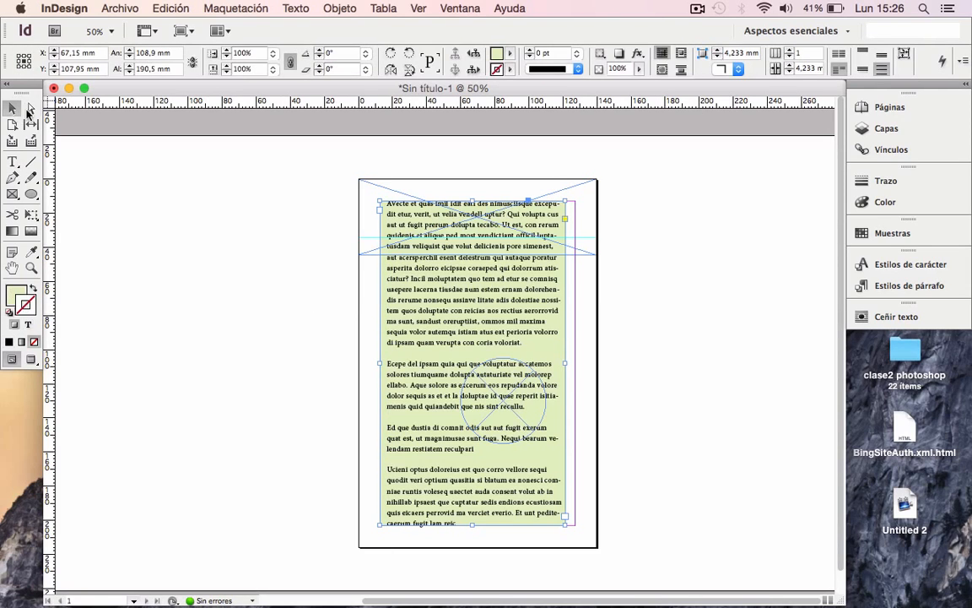
# Place Web-and-Graphic-Design-Jobs.jpg from the Escritorio folder into the rectangular frame across the page's upper edge.
pyautogui.click(585, 253)
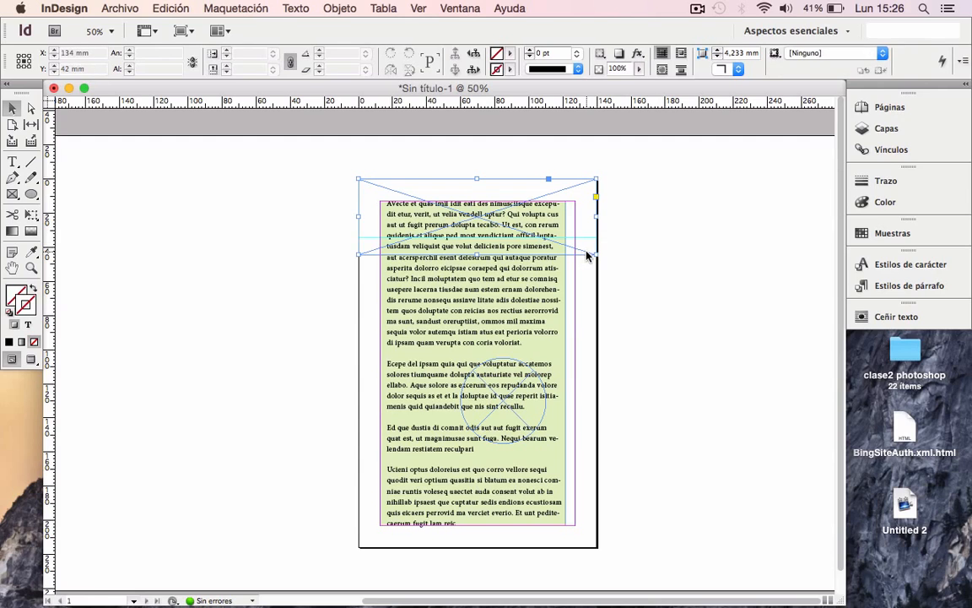
pyautogui.click(121, 7)
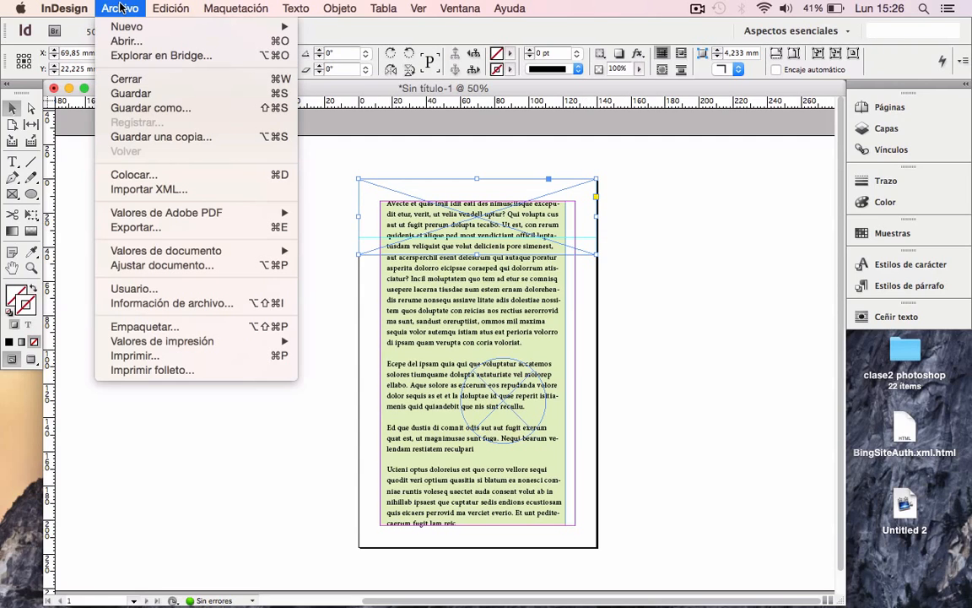
pyautogui.click(140, 174)
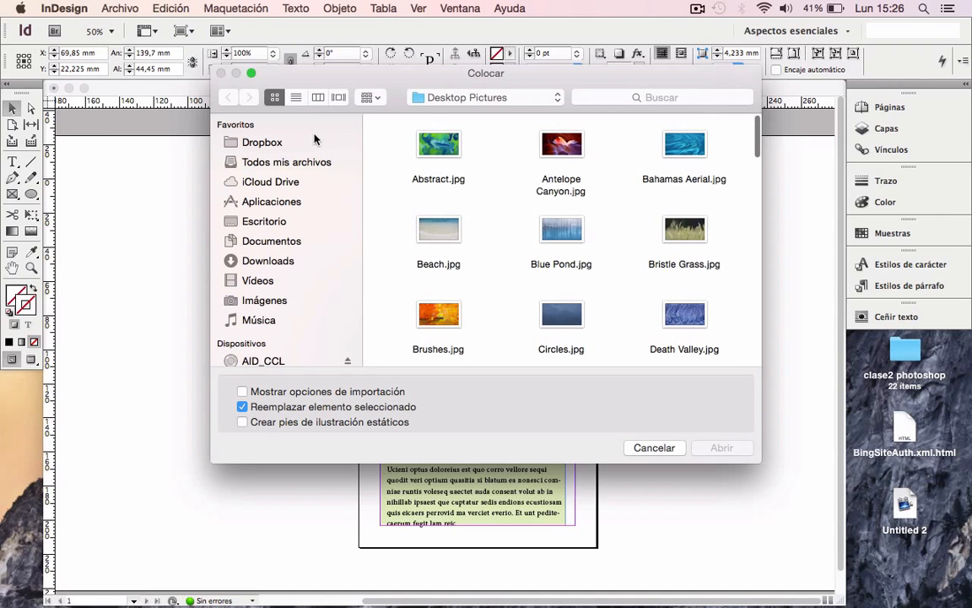
pyautogui.click(263, 222)
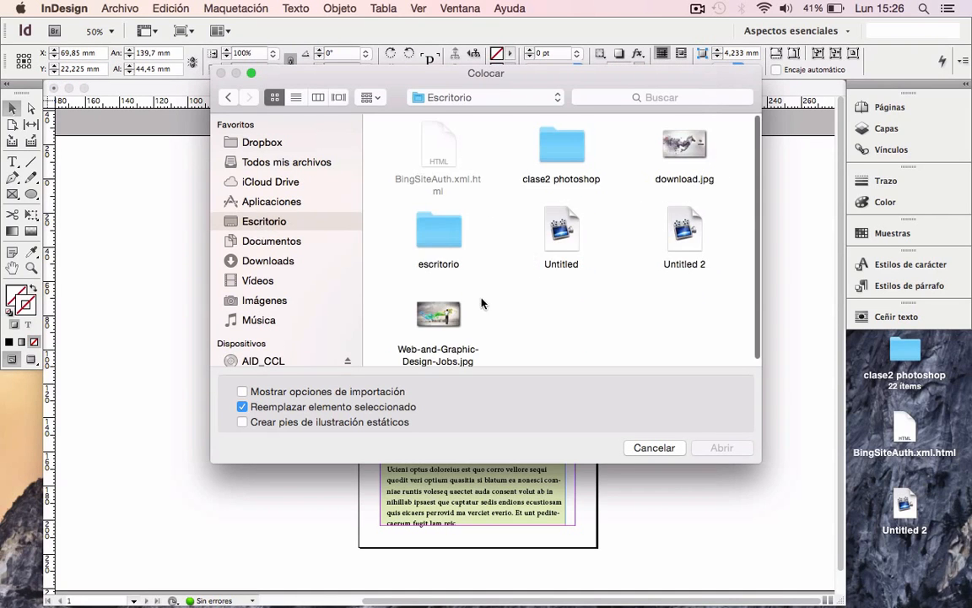
pyautogui.click(438, 314)
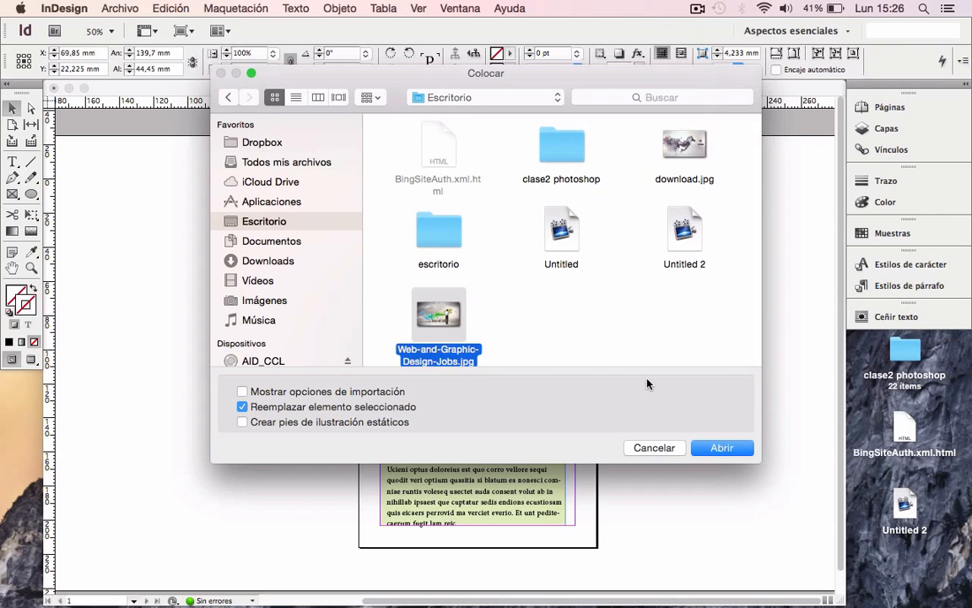
pyautogui.click(715, 451)
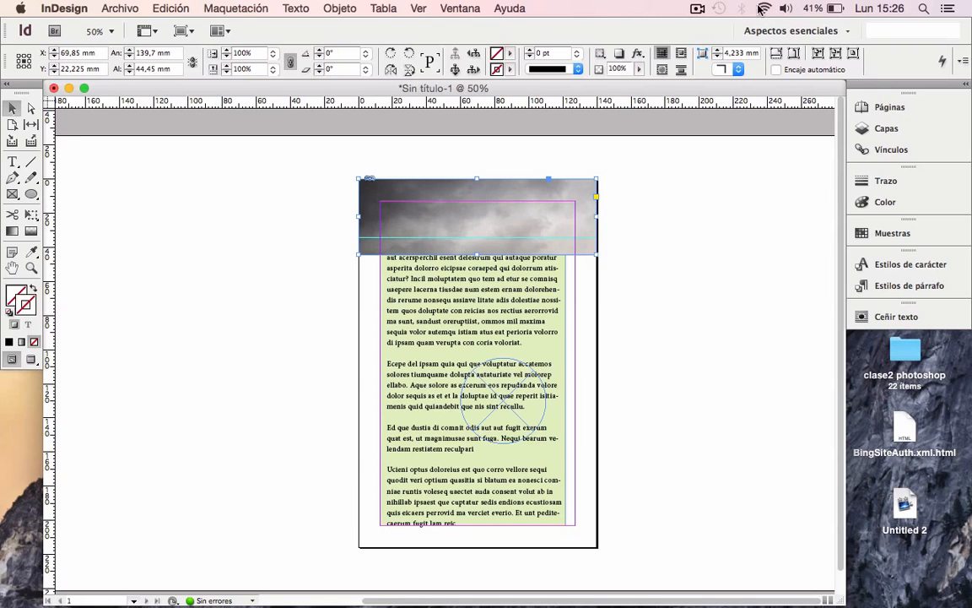
# Try fitting the banner image by filling the frame proportionally, fitting content proportionally, fitting content to frame, and fitting frame to content.
pyautogui.click(701, 10)
pyautogui.click(705, 56)
pyautogui.click(777, 54)
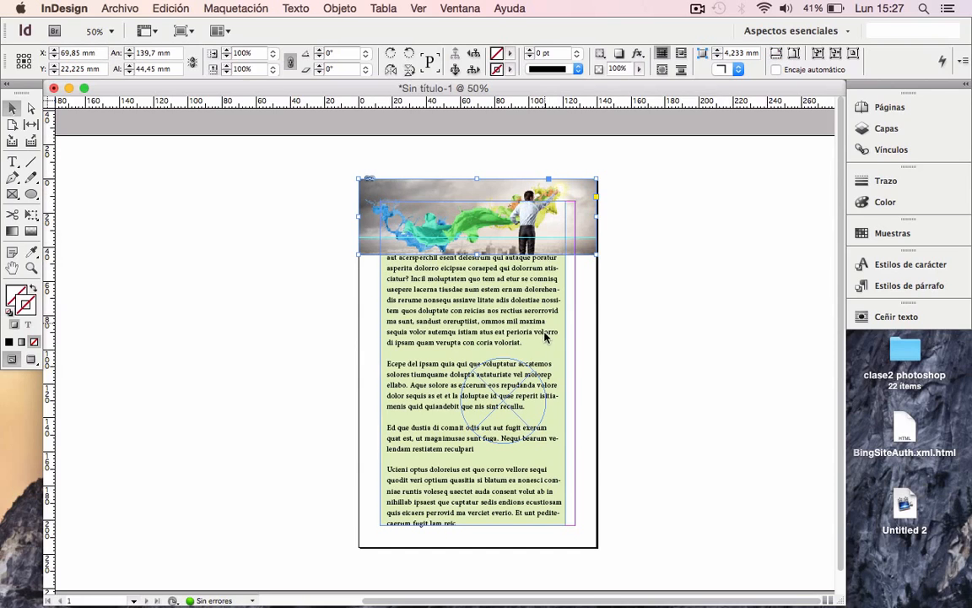
pyautogui.click(794, 54)
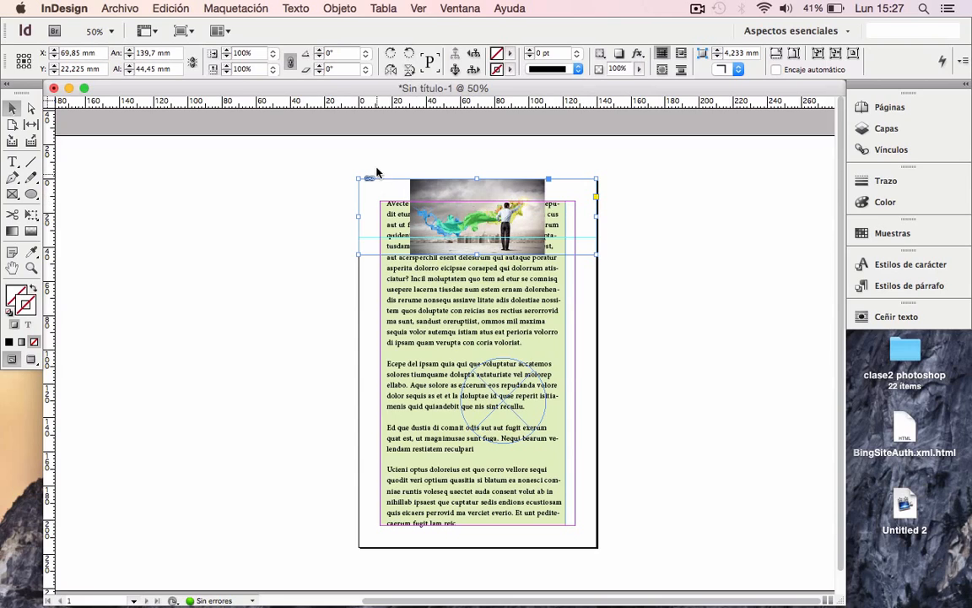
pyautogui.click(817, 54)
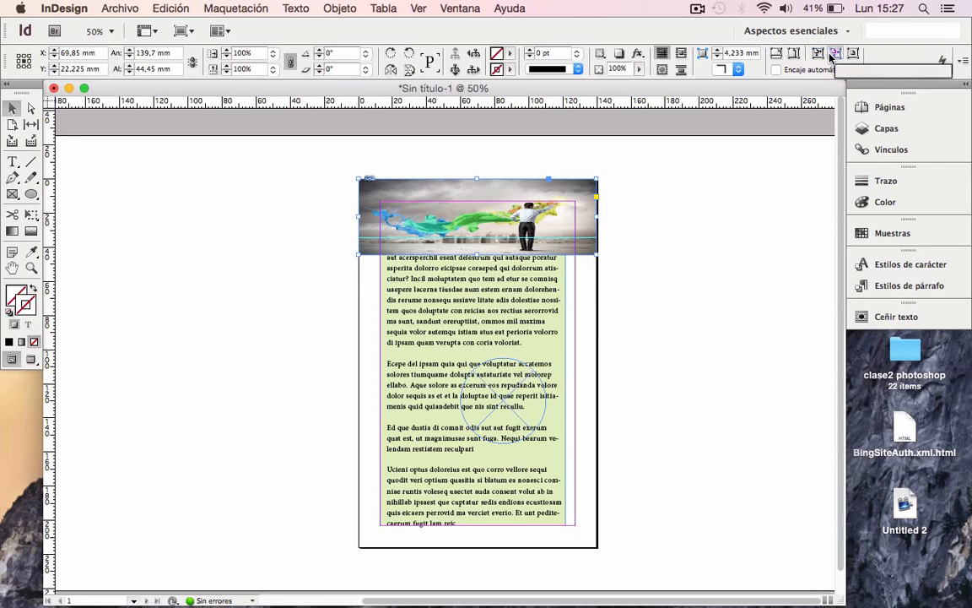
pyautogui.click(833, 54)
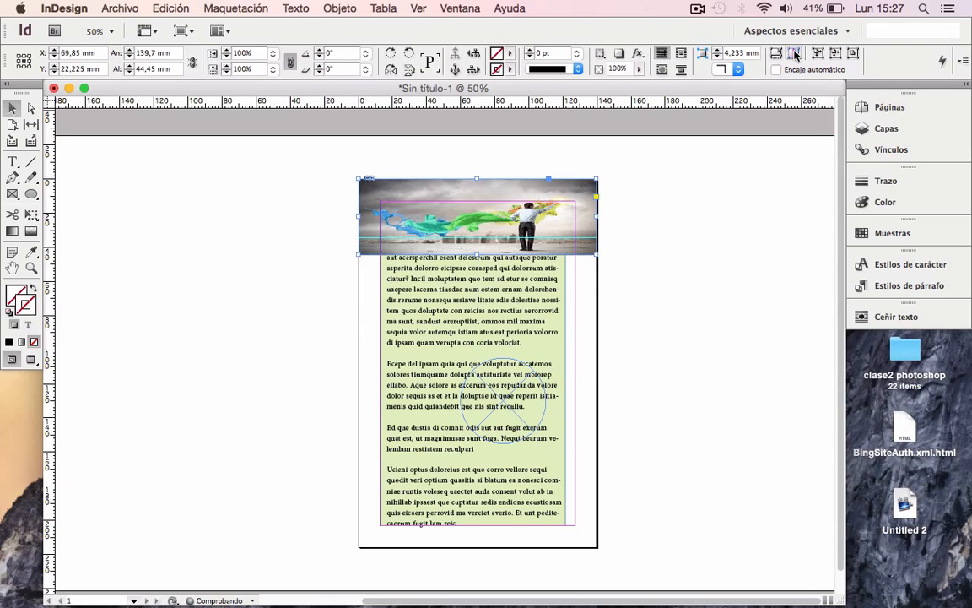
# Try switching automatic fitting on and off for the banner image's frame.
pyautogui.click(654, 227)
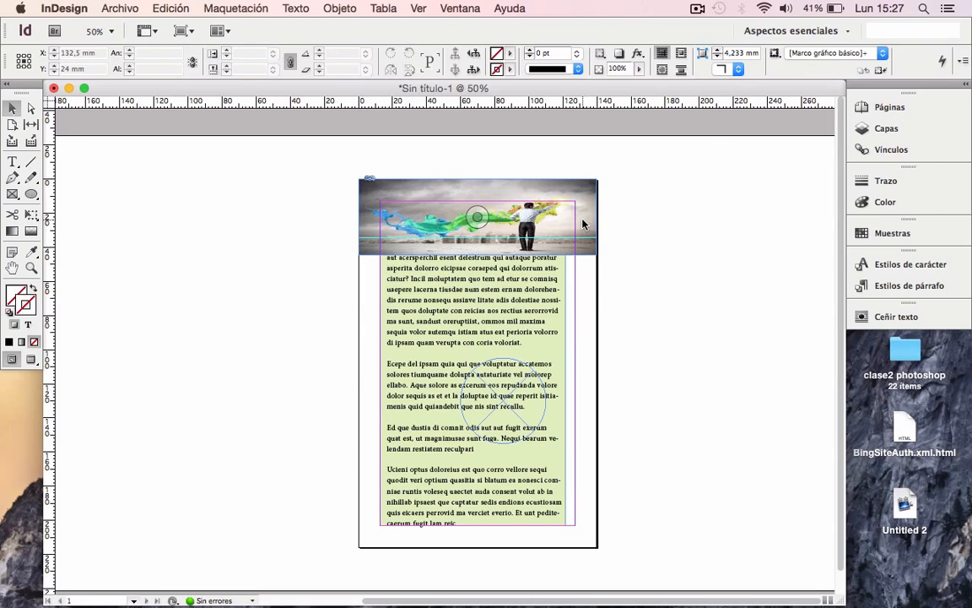
pyautogui.click(582, 223)
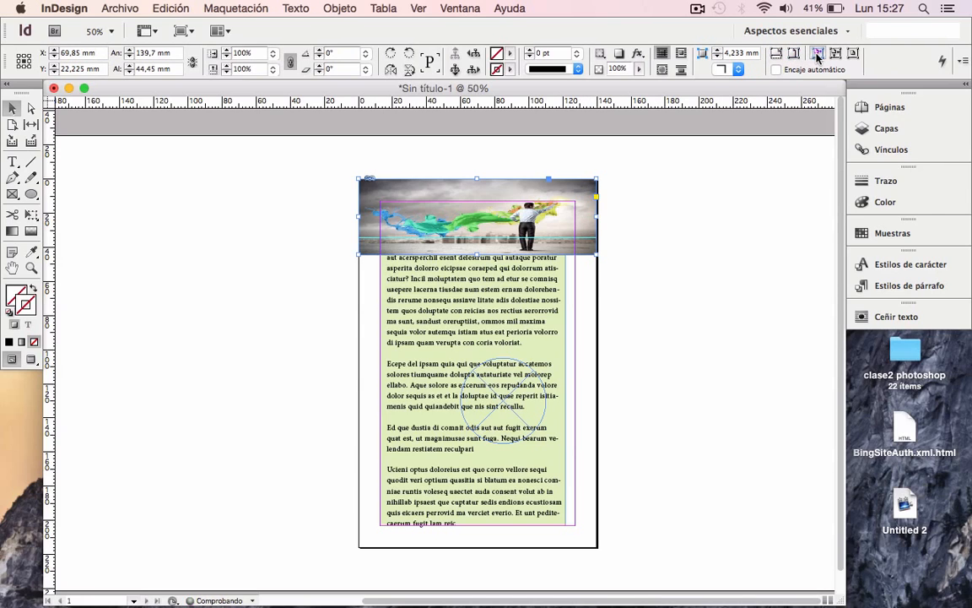
pyautogui.click(675, 256)
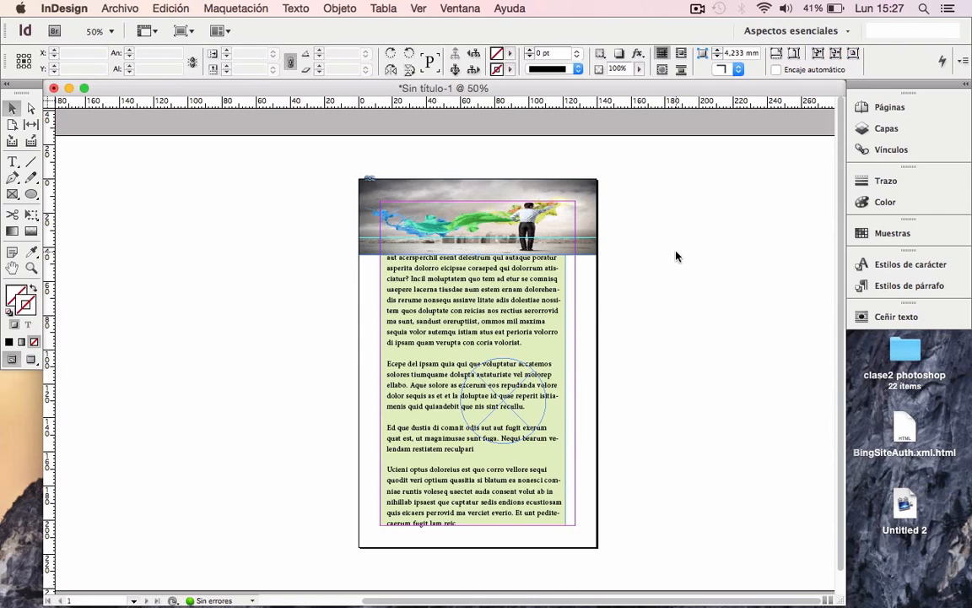
pyautogui.click(568, 225)
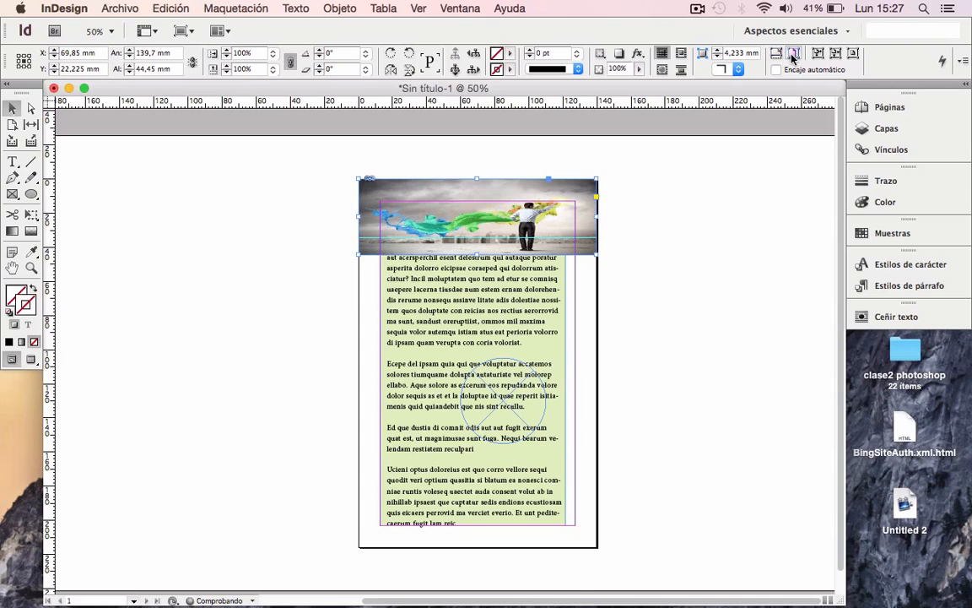
pyautogui.click(651, 229)
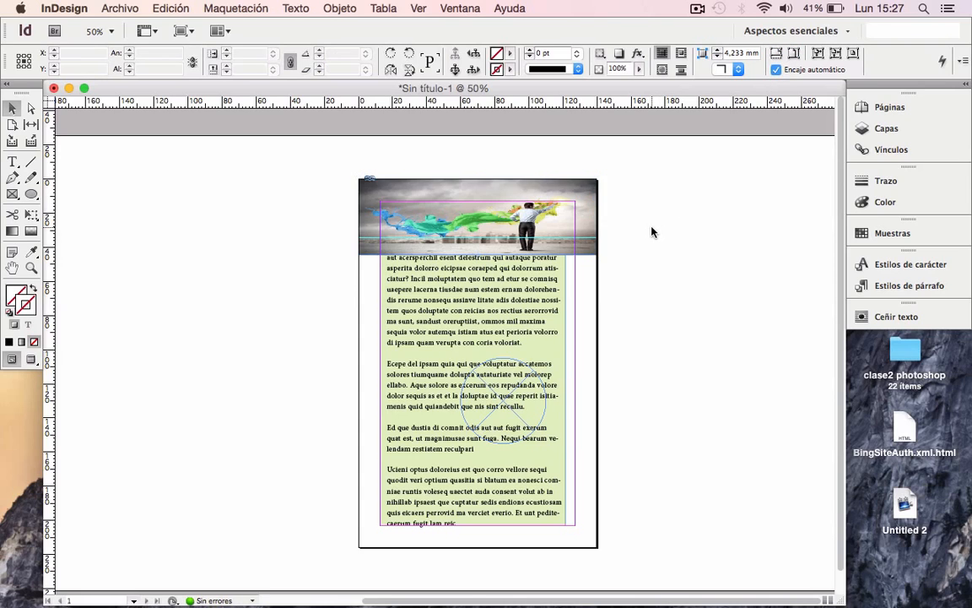
pyautogui.click(591, 226)
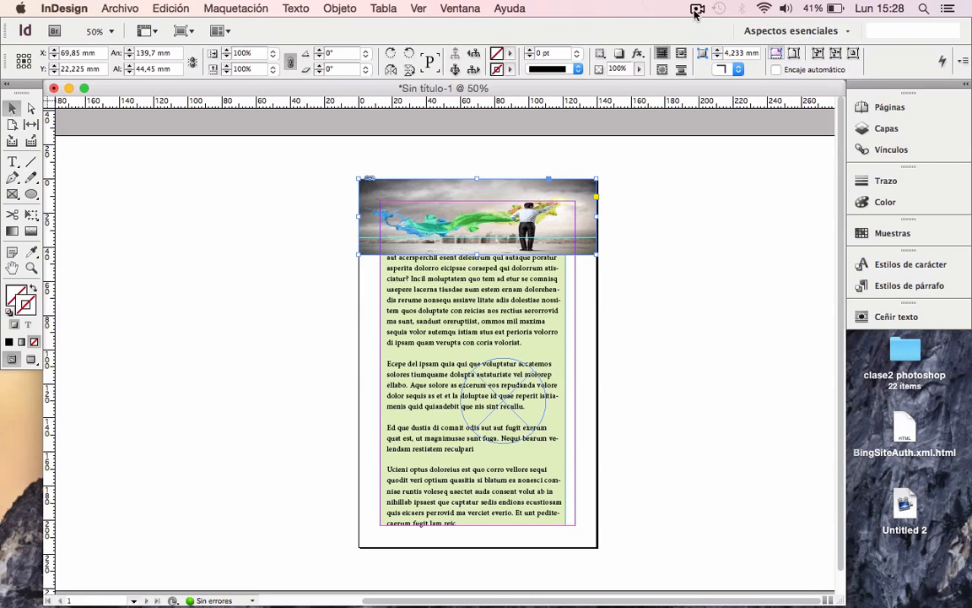
pyautogui.click(608, 228)
pyautogui.click(577, 220)
# Undo the banner's fitting changes and the image placement until the frame is empty and the image is loaded on the cursor.
pyautogui.click(167, 9)
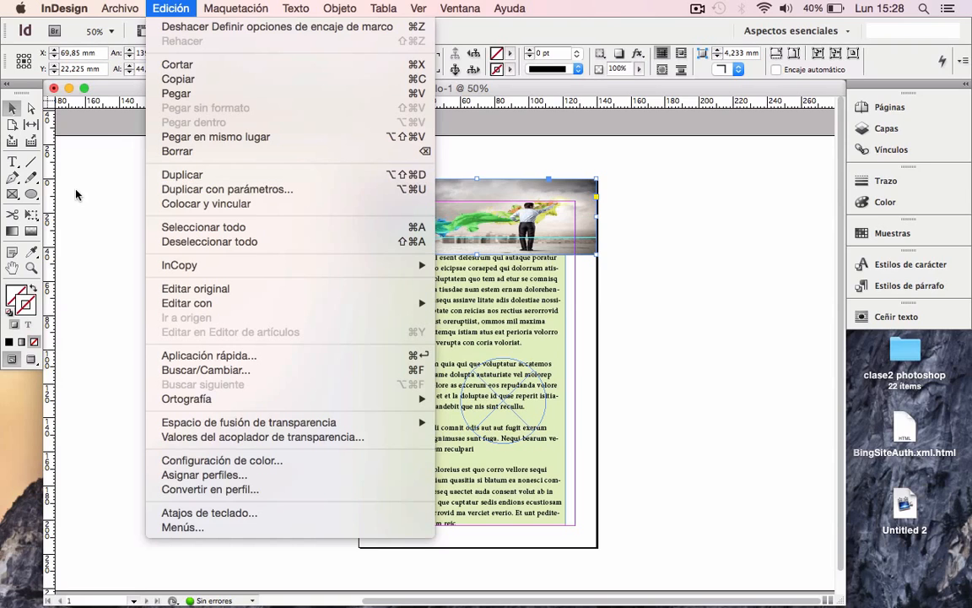
pyautogui.click(101, 226)
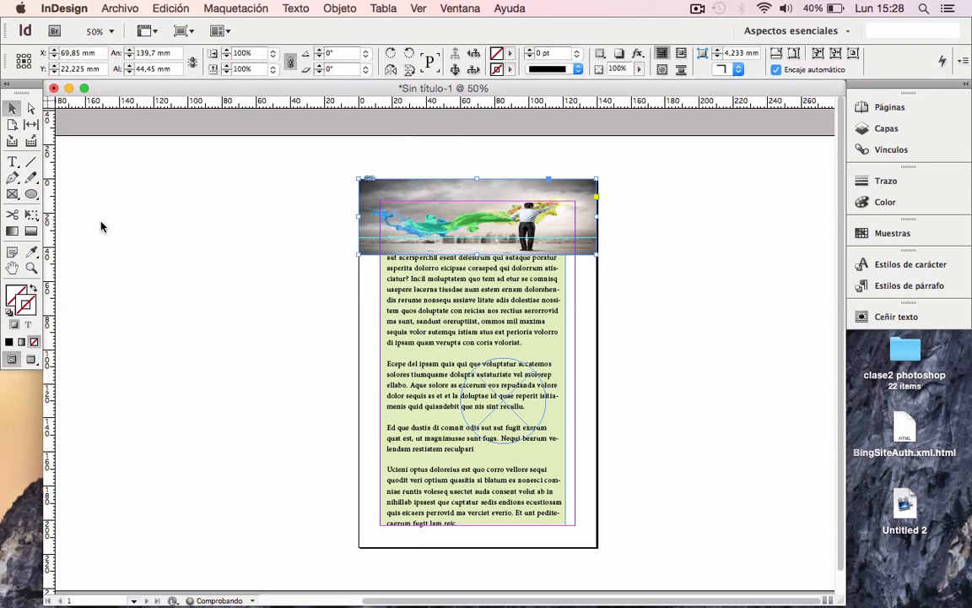
pyautogui.click(283, 252)
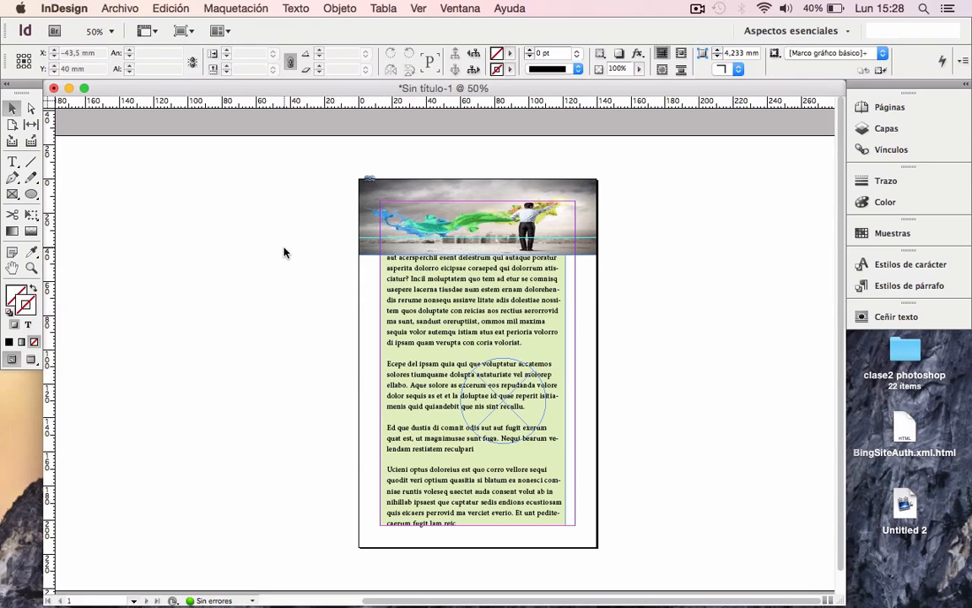
pyautogui.press('super+a')
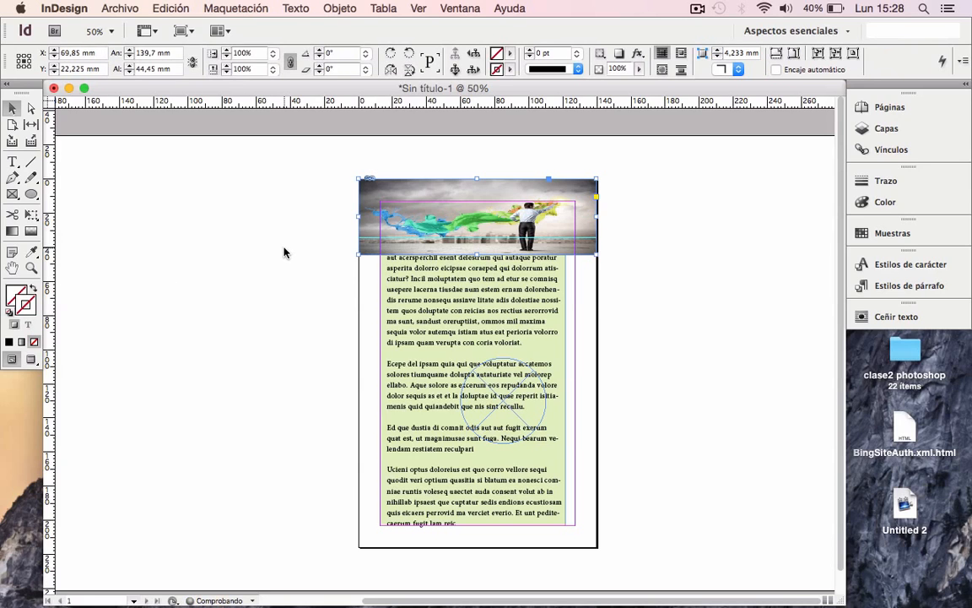
pyautogui.click(171, 7)
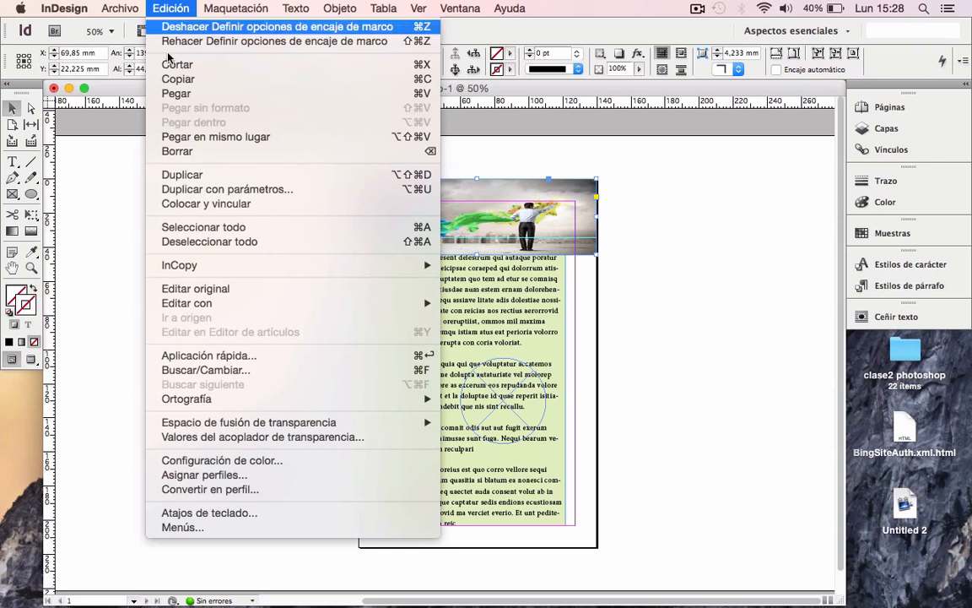
pyautogui.click(127, 223)
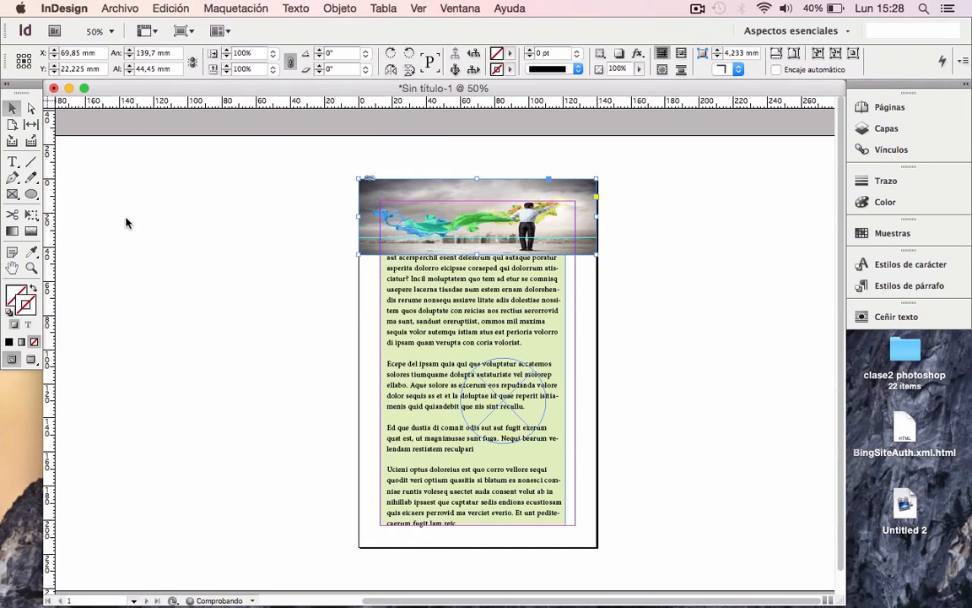
pyautogui.press('super+z')
pyautogui.press('super+z')
pyautogui.press('super+z')
pyautogui.press('super+z')
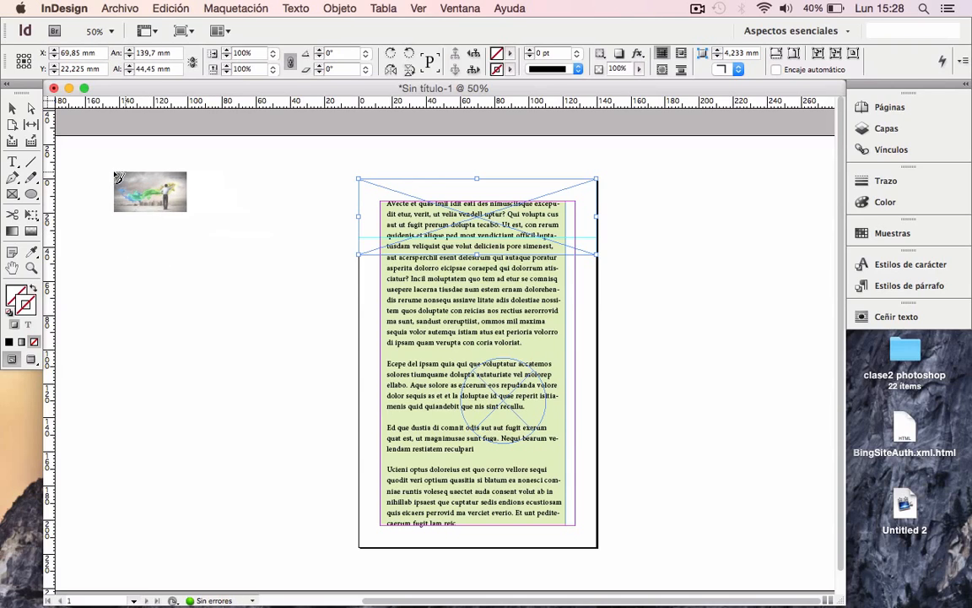
# Discard the loaded image and place Web-and-Graphic-Design-Jobs.jpg into the rectangular frame across the page's upper edge.
pyautogui.press('Escape')
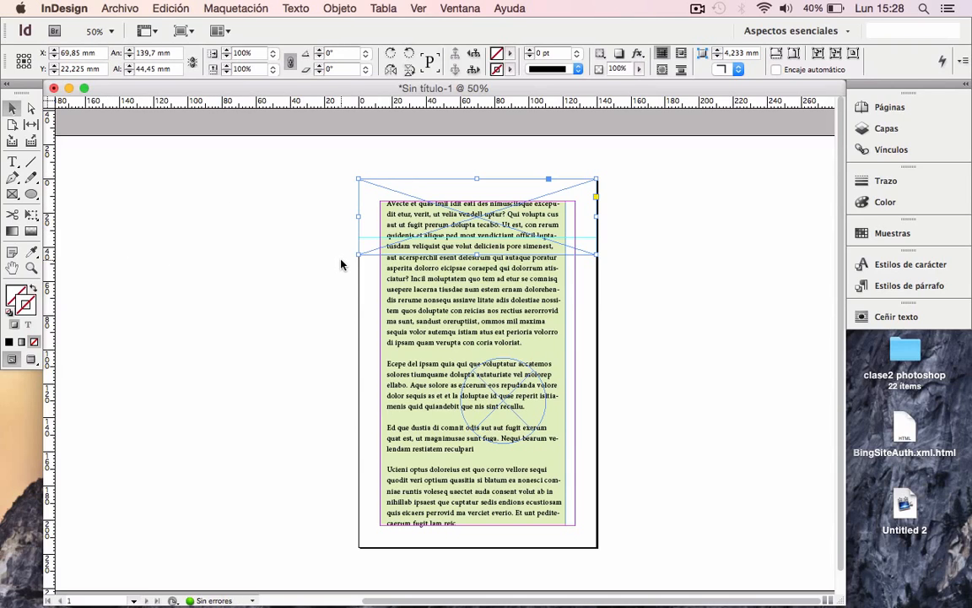
pyautogui.click(122, 9)
pyautogui.click(139, 156)
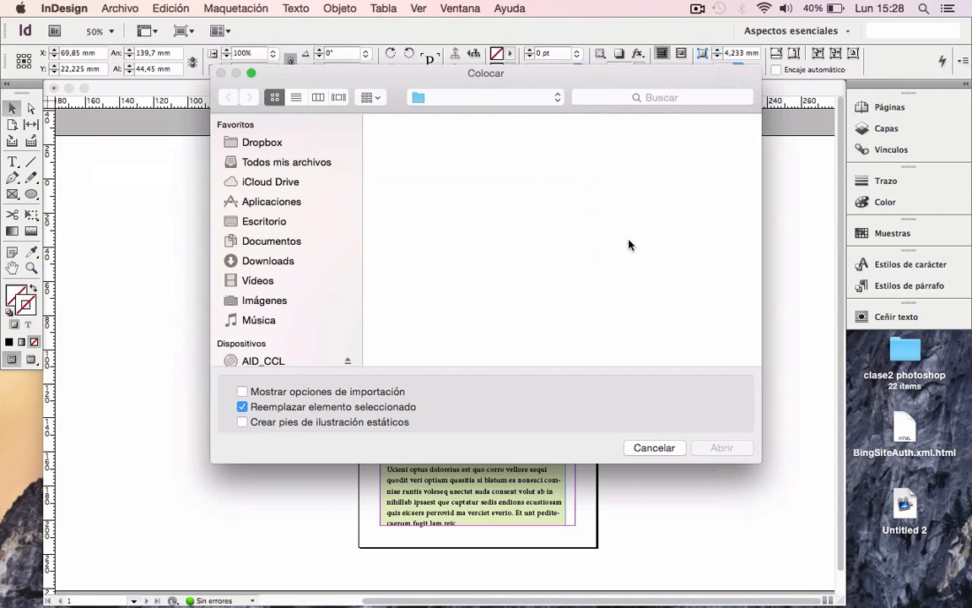
pyautogui.click(439, 317)
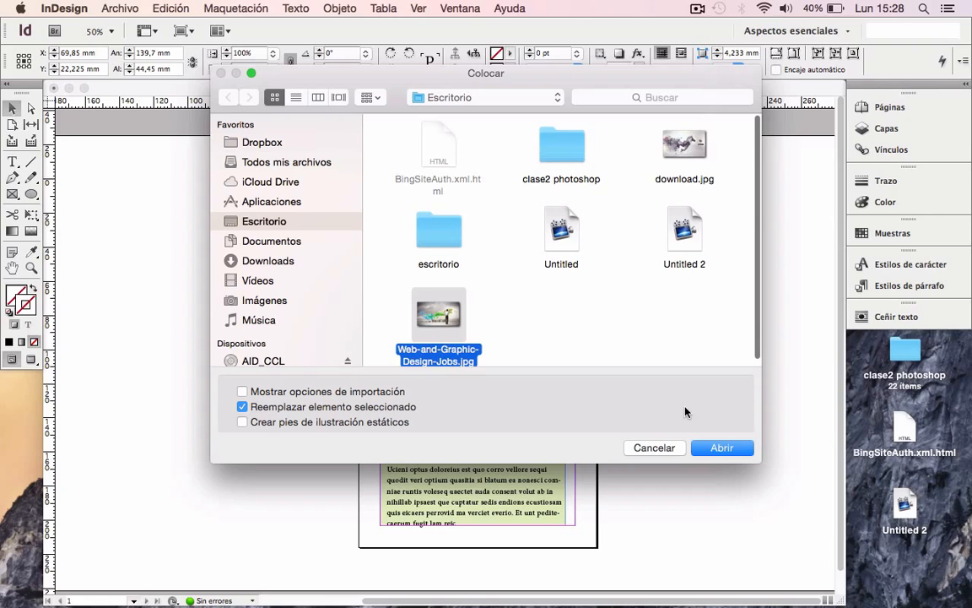
pyautogui.click(709, 447)
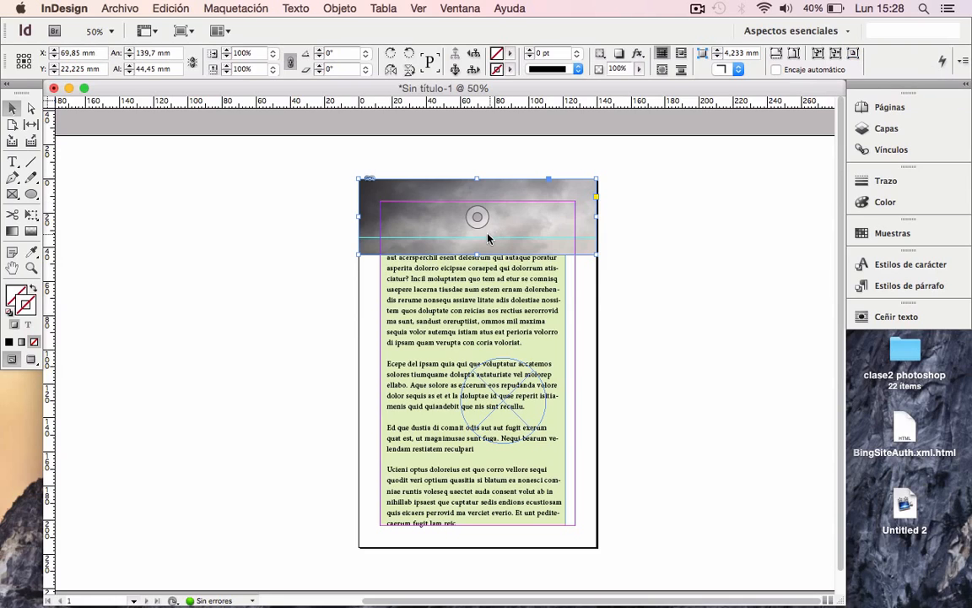
# Center the banner image in its frame, then fill the frame proportionally.
pyautogui.click(852, 54)
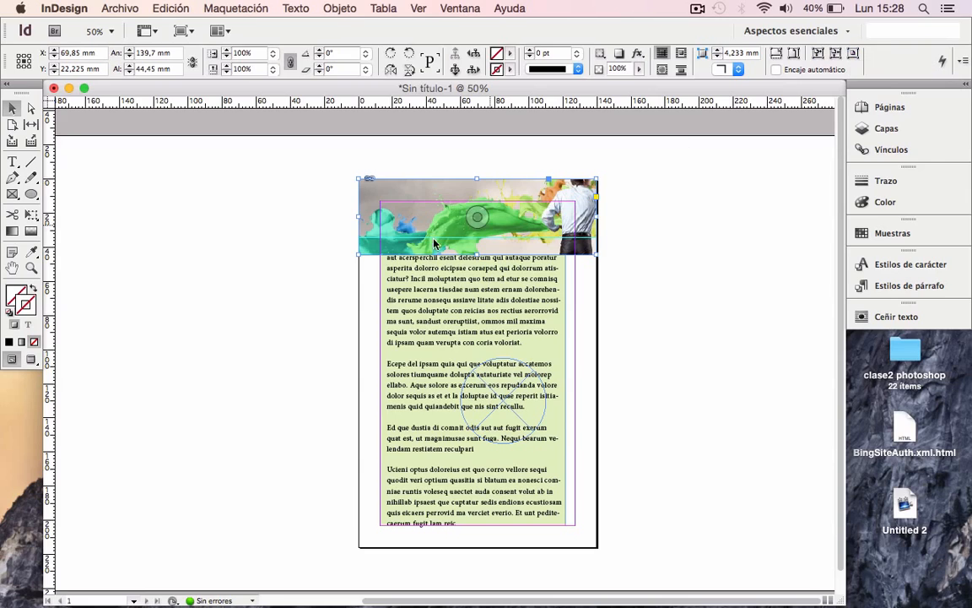
pyautogui.click(794, 55)
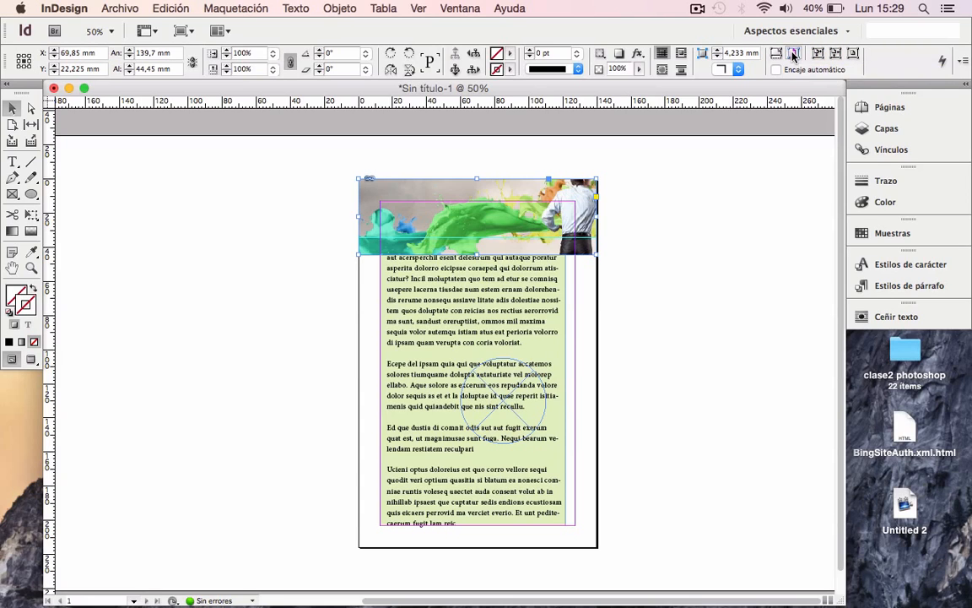
pyautogui.click(775, 54)
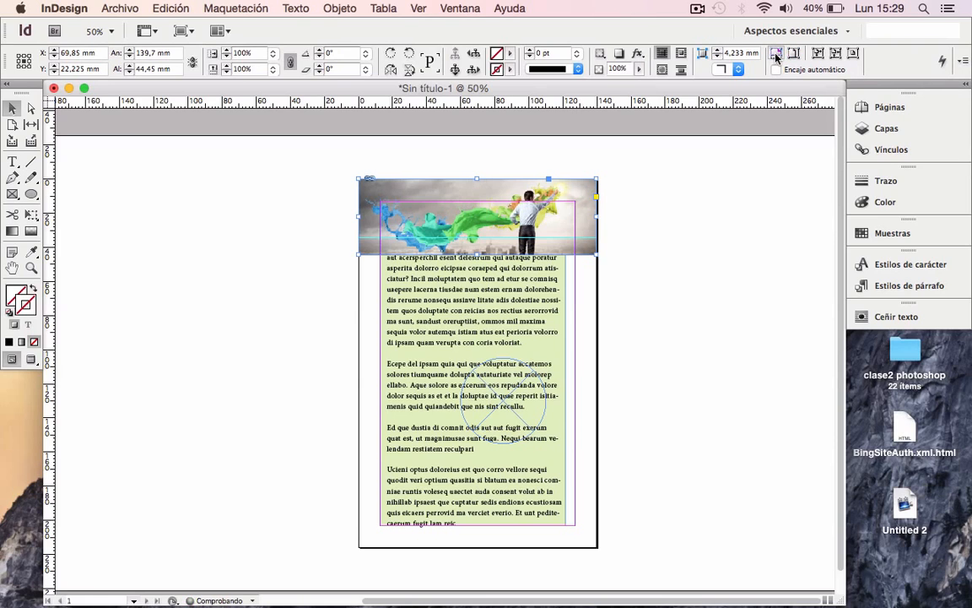
# Try fitting the frame to the banner image and the image to the frame, returning to the proportional fill each time.
pyautogui.click(835, 54)
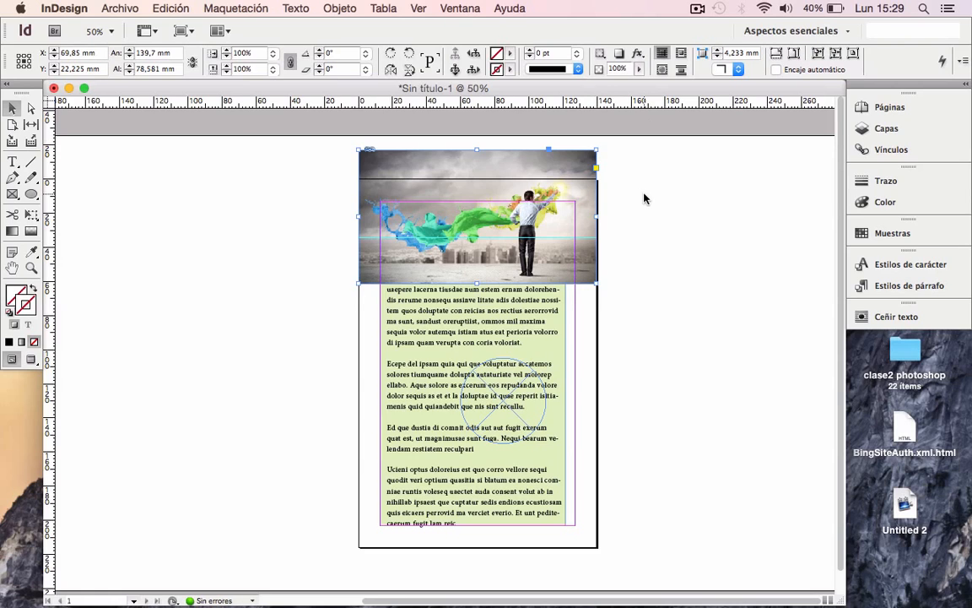
pyautogui.press('super+alt+c')
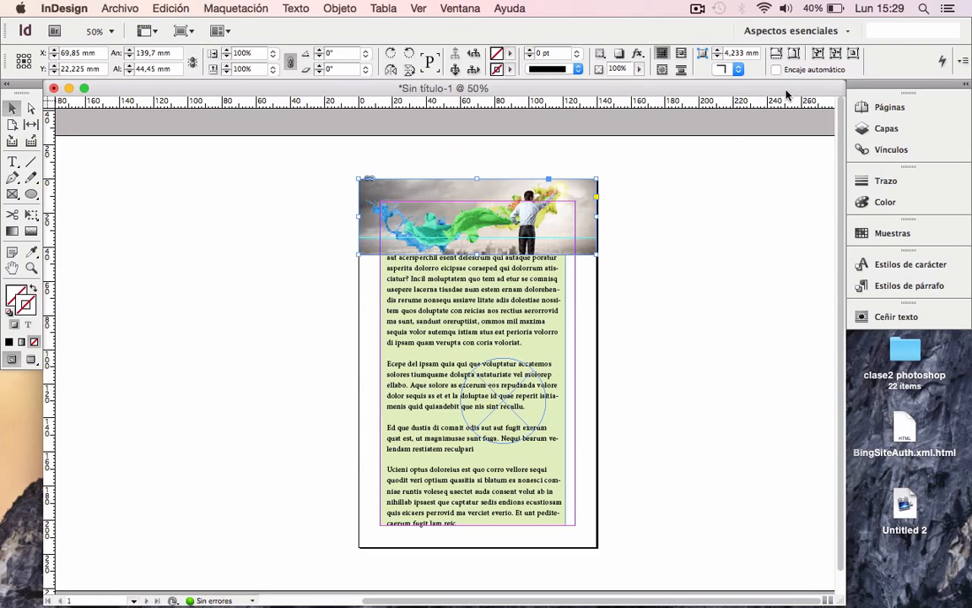
pyautogui.click(818, 53)
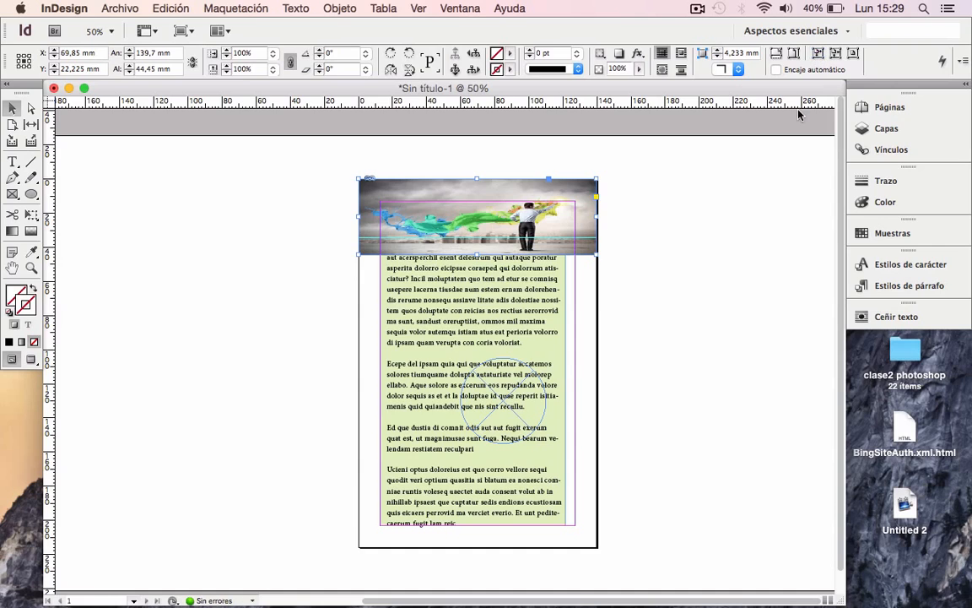
pyautogui.press('super+alt+shift+c')
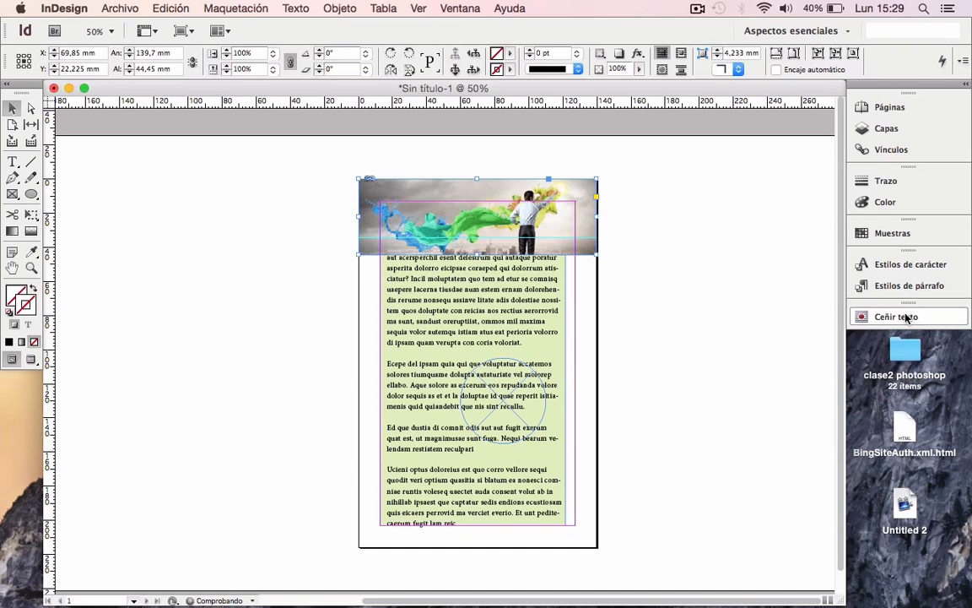
# Place download.jpg from the Escritorio folder into the circular frame over the text.
pyautogui.click(541, 383)
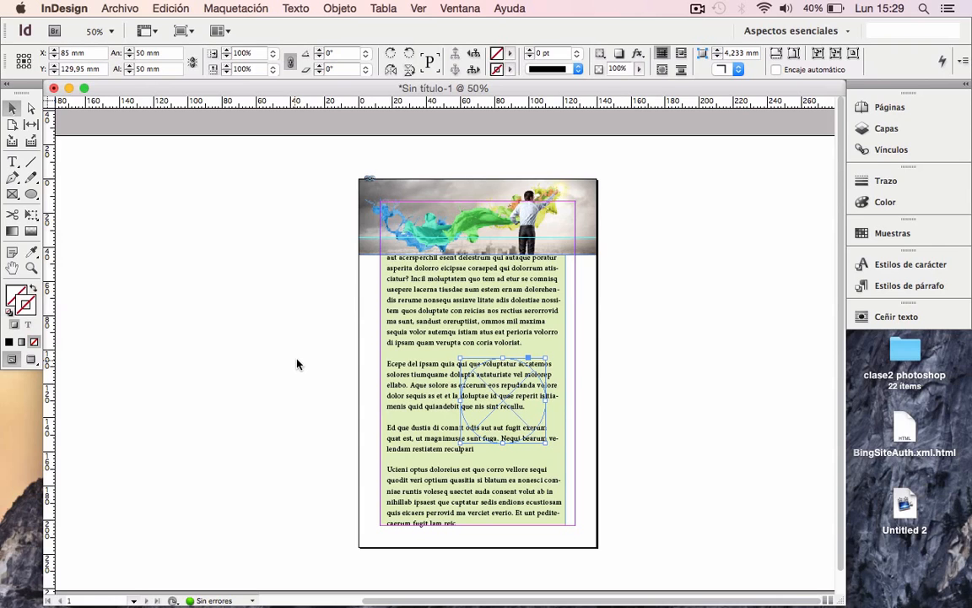
pyautogui.click(170, 8)
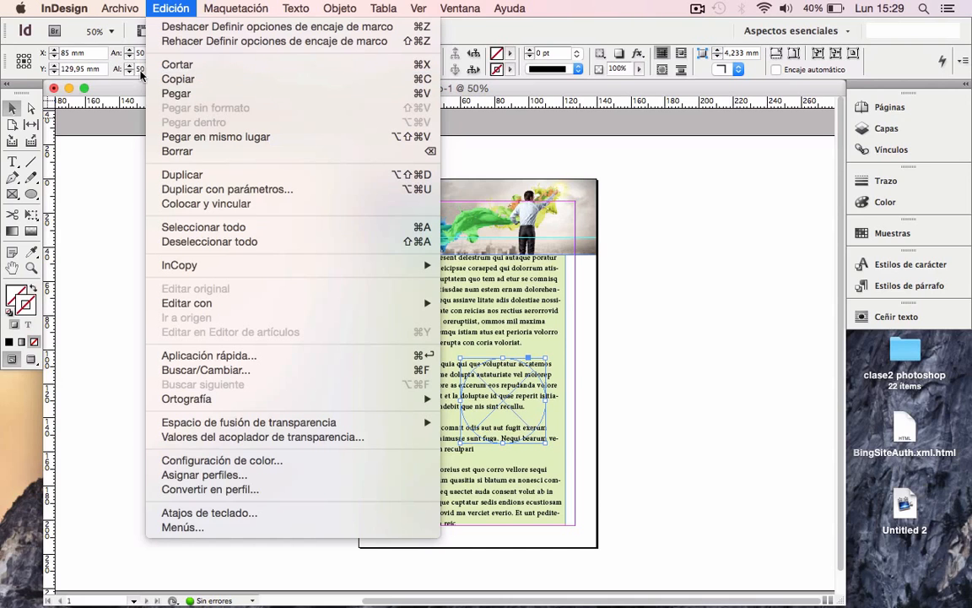
pyautogui.moveTo(103, 8)
pyautogui.click(138, 162)
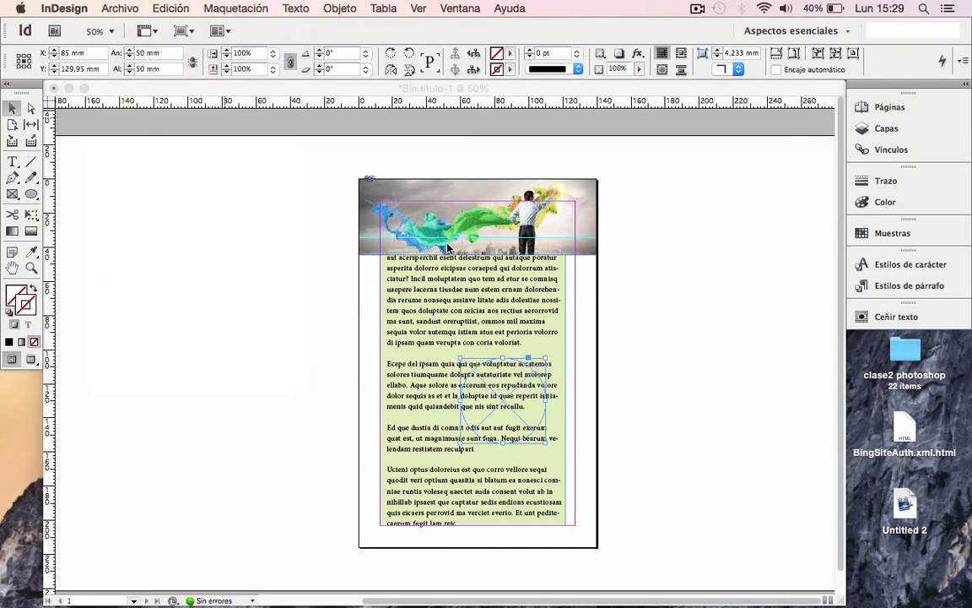
pyautogui.click(684, 148)
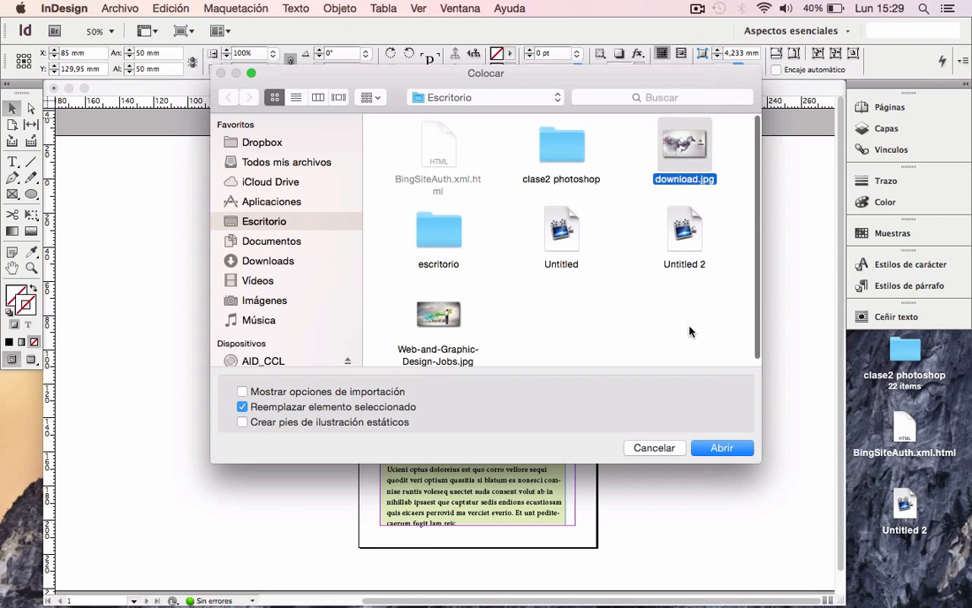
pyautogui.click(721, 448)
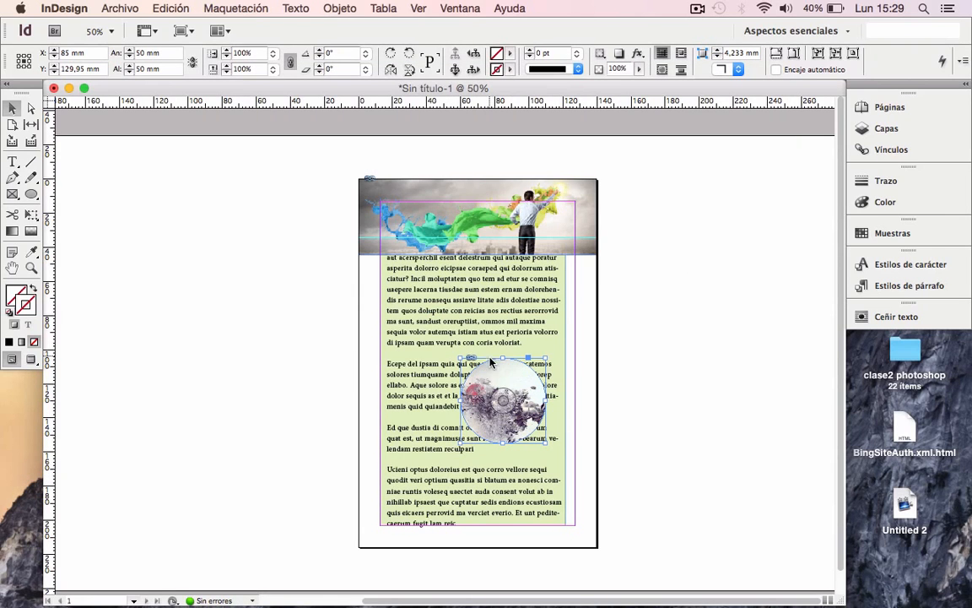
# Scale the zebra image inside the circle proportionally to about 80 × 50 mm and shift it so the zebra is centered.
pyautogui.click(29, 109)
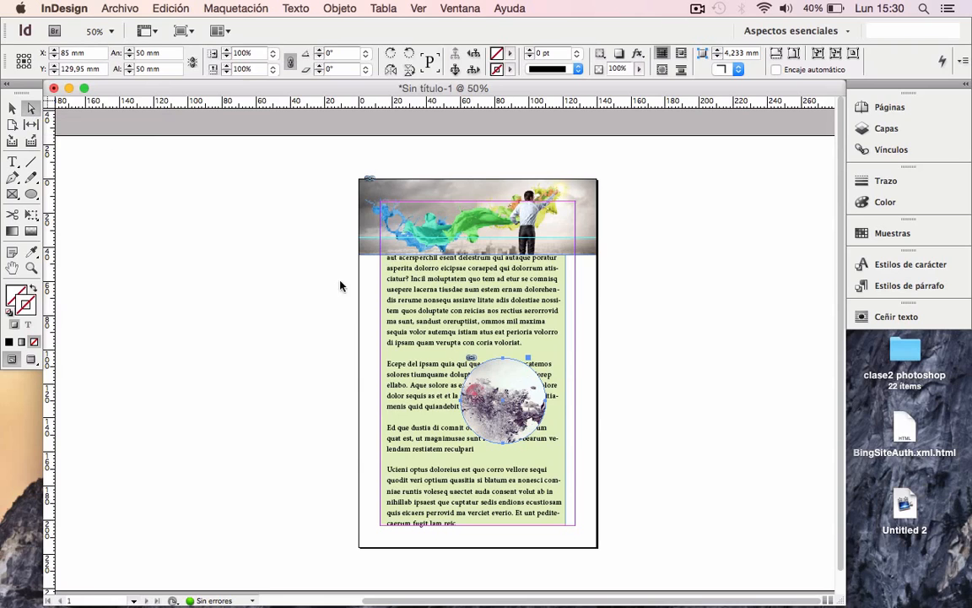
pyautogui.click(469, 364)
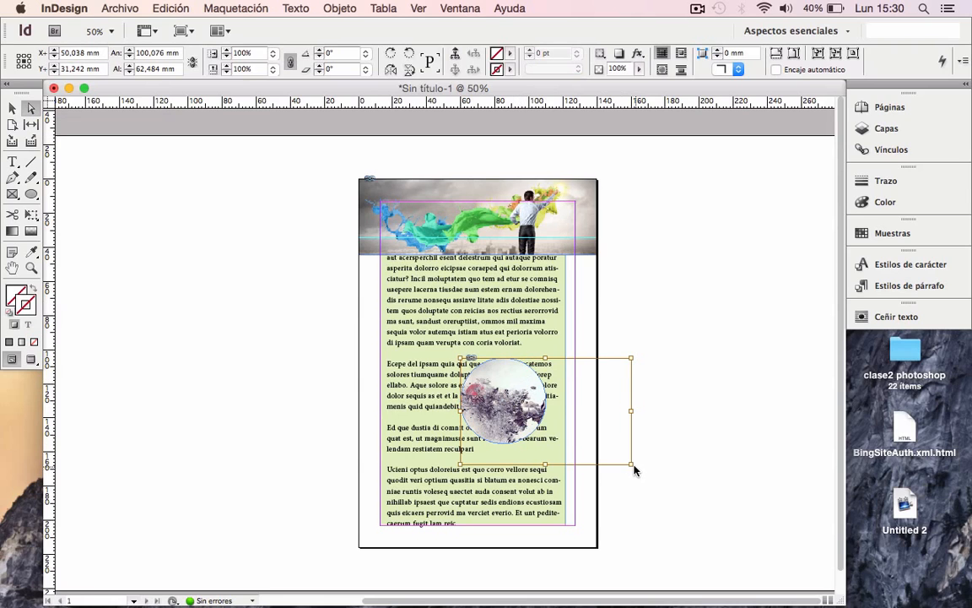
pyautogui.moveTo(633, 470); pyautogui.dragTo(596, 442)
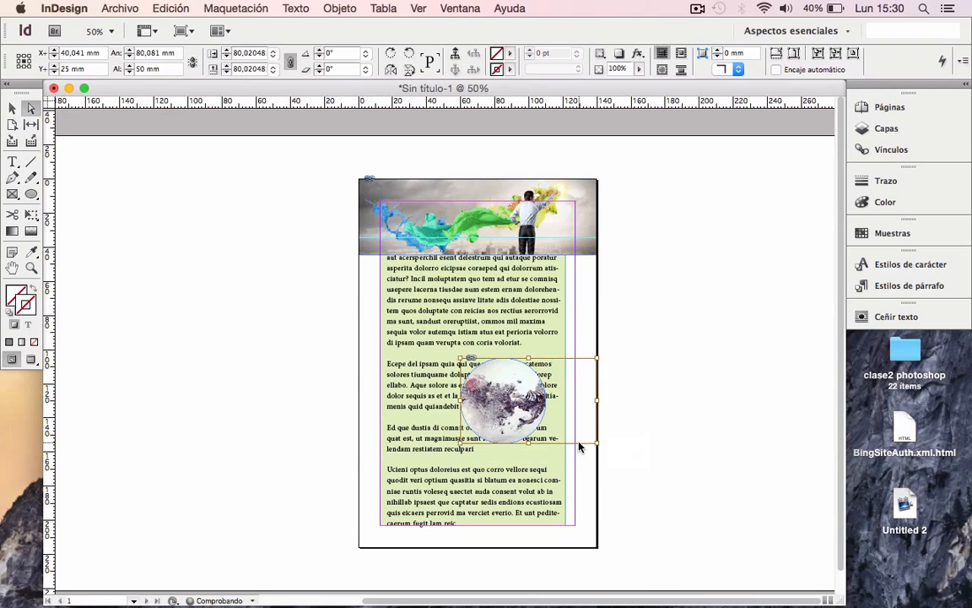
pyautogui.moveTo(511, 392); pyautogui.dragTo(488, 395)
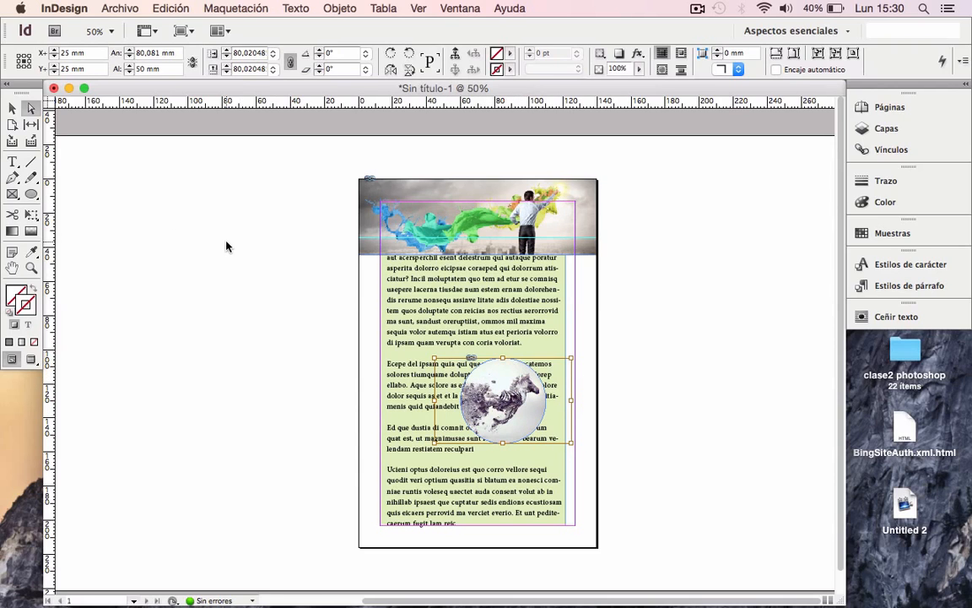
# Move the circular frame with its image toward the text's right edge, at about X 94.85 mm, Y 129 mm.
pyautogui.click(10, 105)
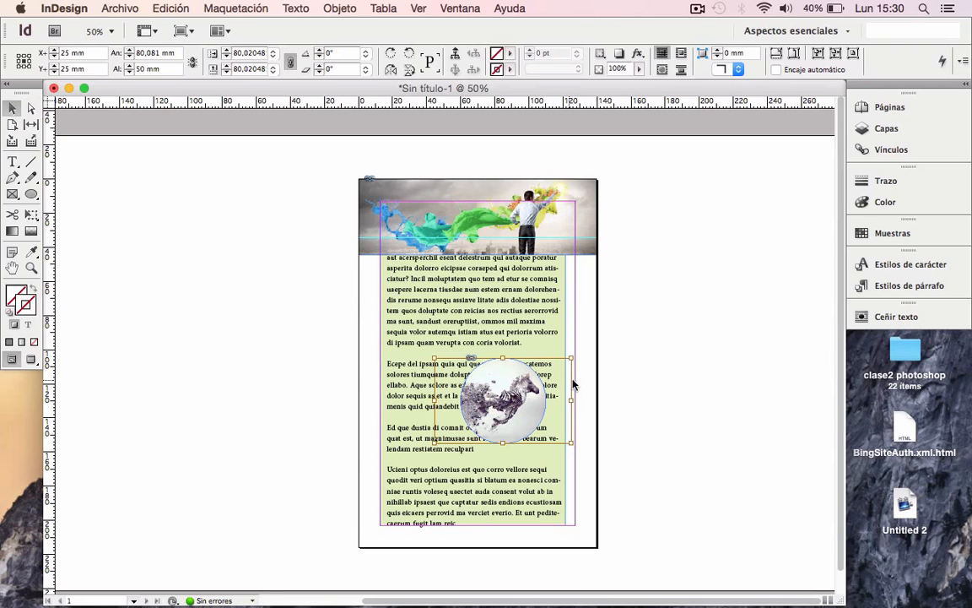
pyautogui.moveTo(522, 376); pyautogui.dragTo(558, 384)
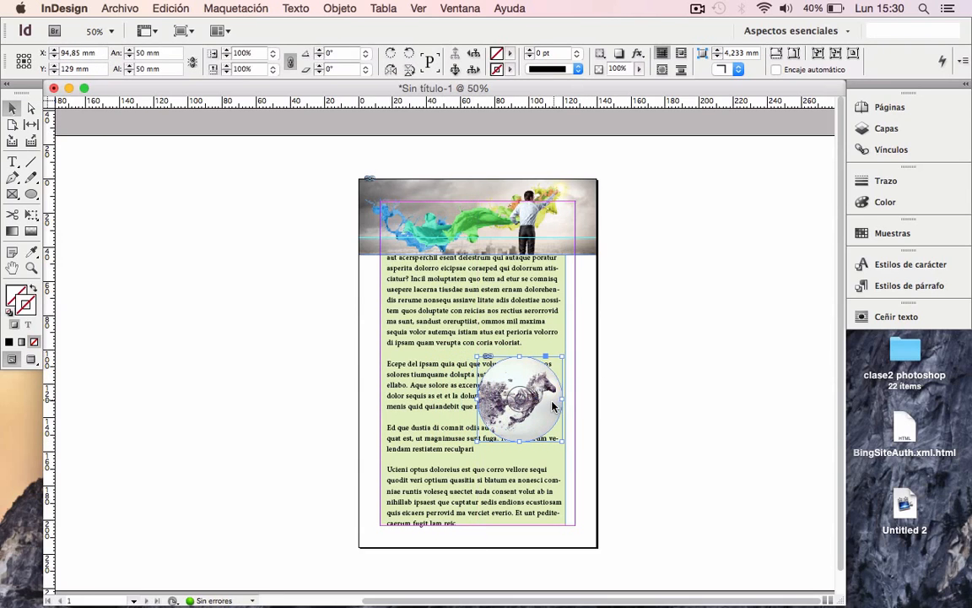
# Wrap the text around the banner's bounding box and around the zebra image's object shape.
pyautogui.click(563, 220)
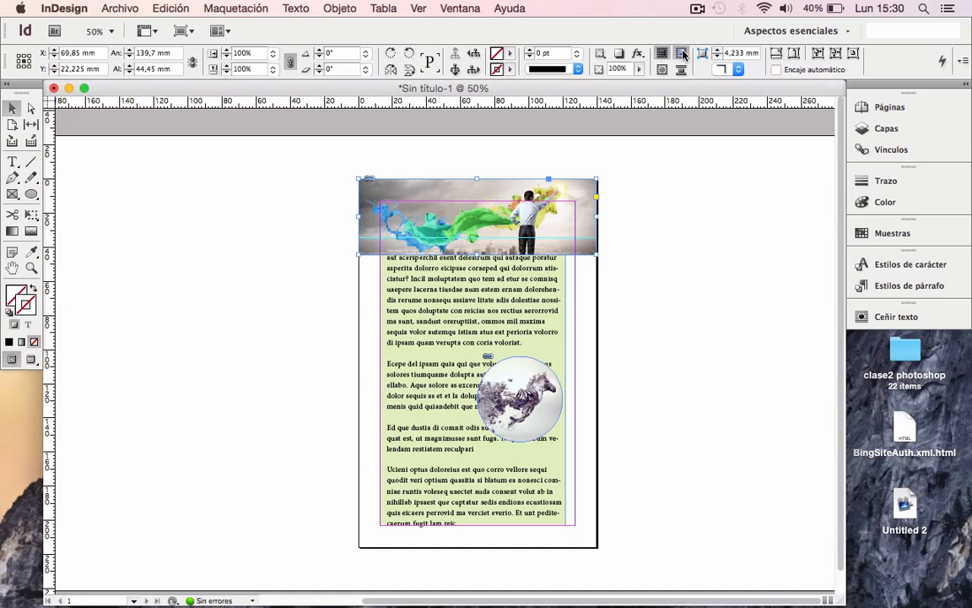
pyautogui.click(684, 56)
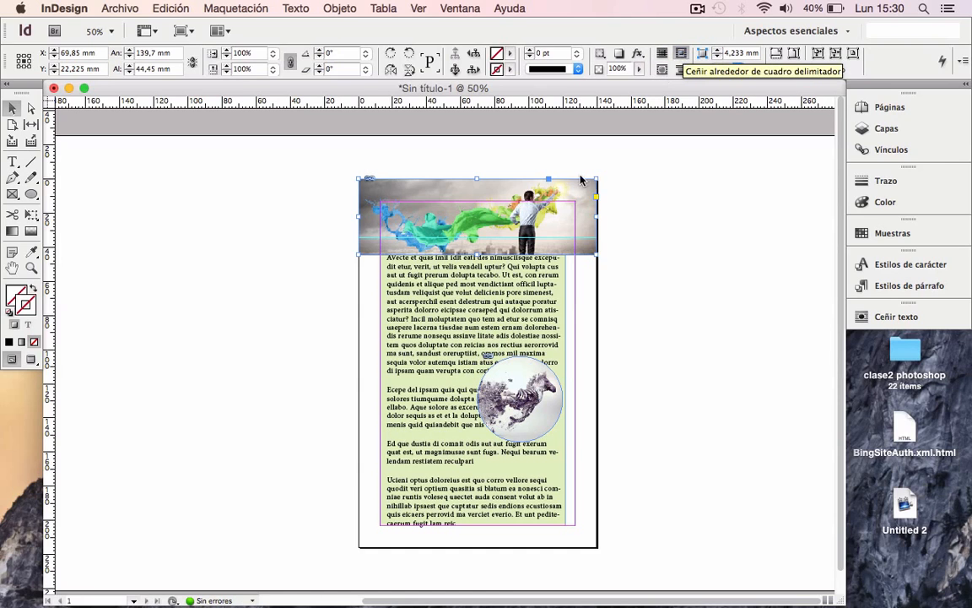
pyautogui.click(519, 397)
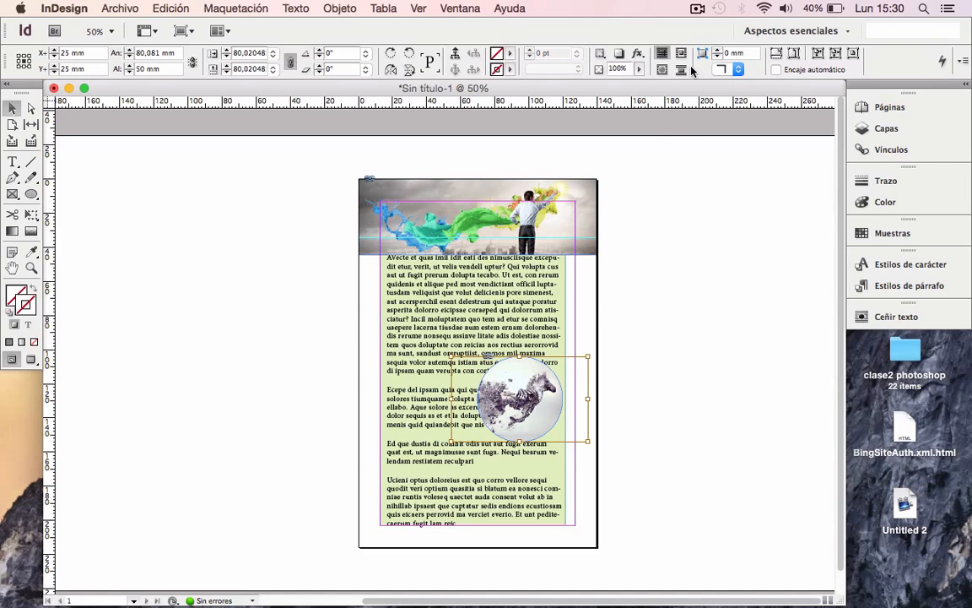
pyautogui.click(664, 73)
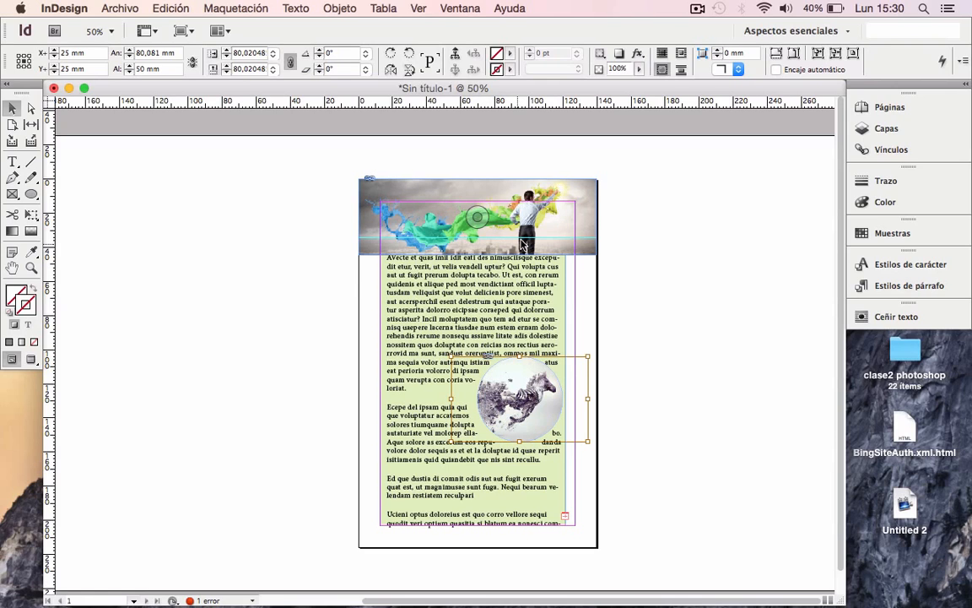
# Set the banner's text wrap offset to 5 mm on all sides.
pyautogui.click(871, 319)
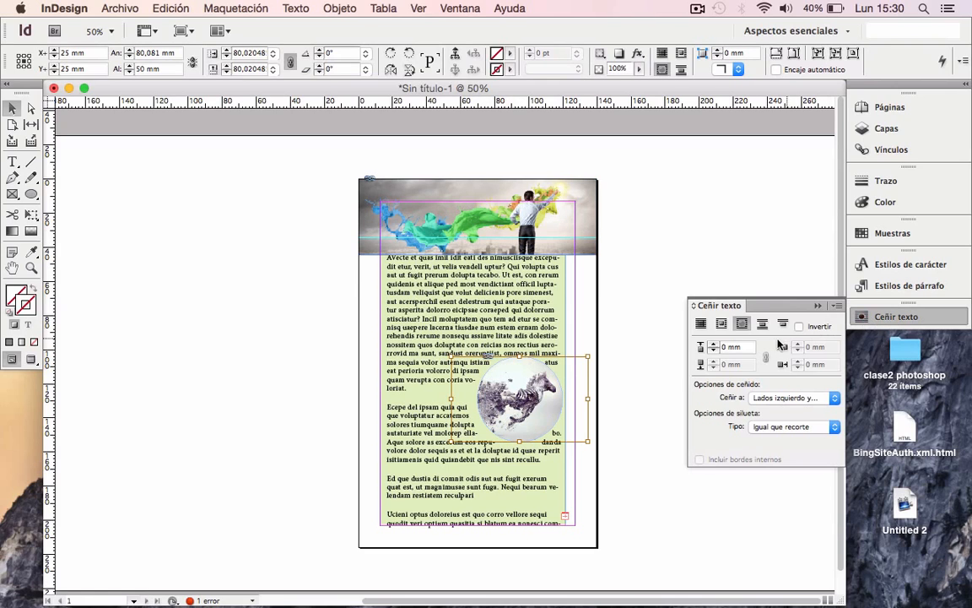
pyautogui.click(723, 325)
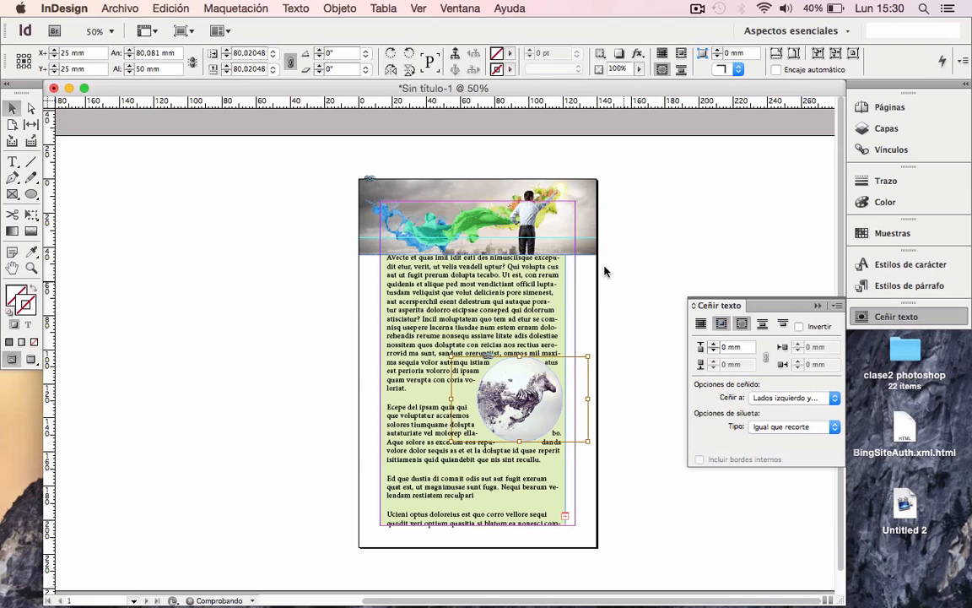
pyautogui.click(572, 222)
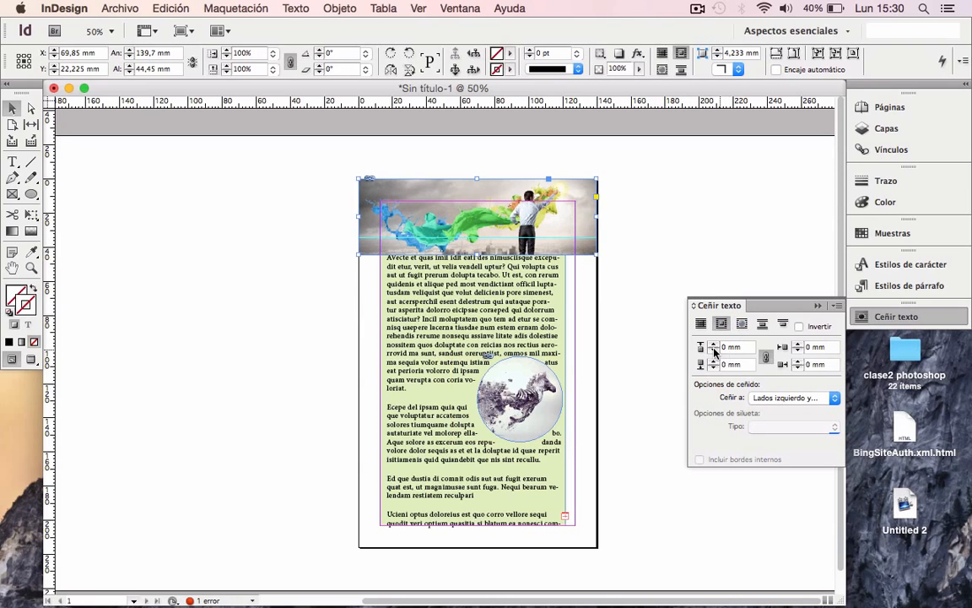
pyautogui.click(713, 343)
pyautogui.click(713, 344)
pyautogui.click(713, 344)
pyautogui.click(714, 344)
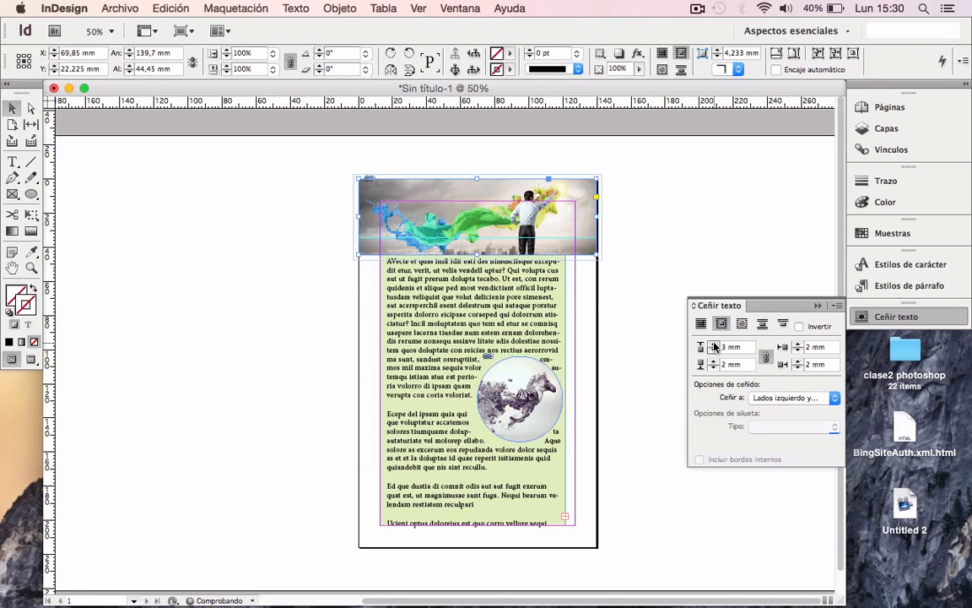
pyautogui.click(713, 343)
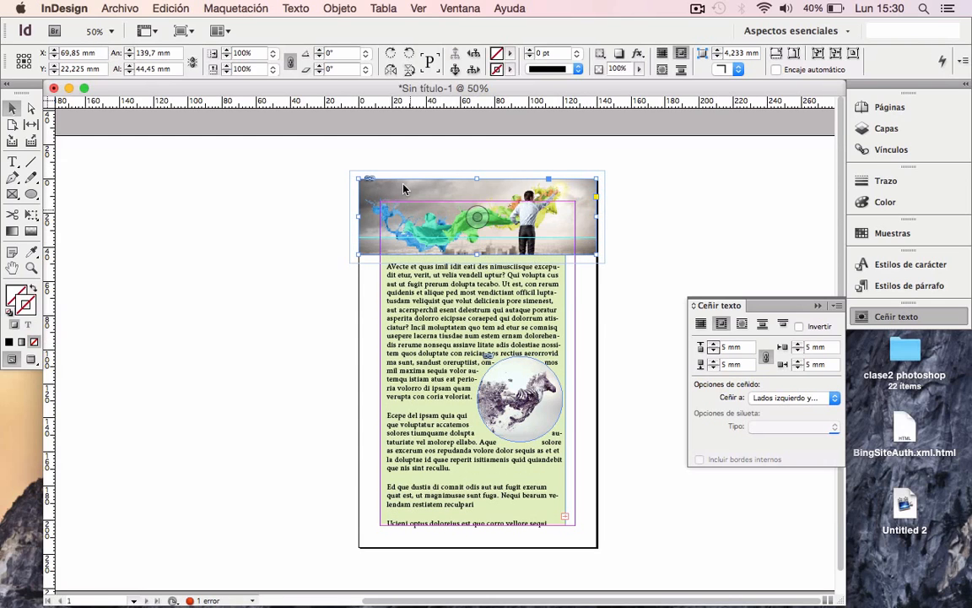
# Set the zebra image's object-shape text wrap offset to 3 mm, then deselect it and close the text wrap options.
pyautogui.click(533, 392)
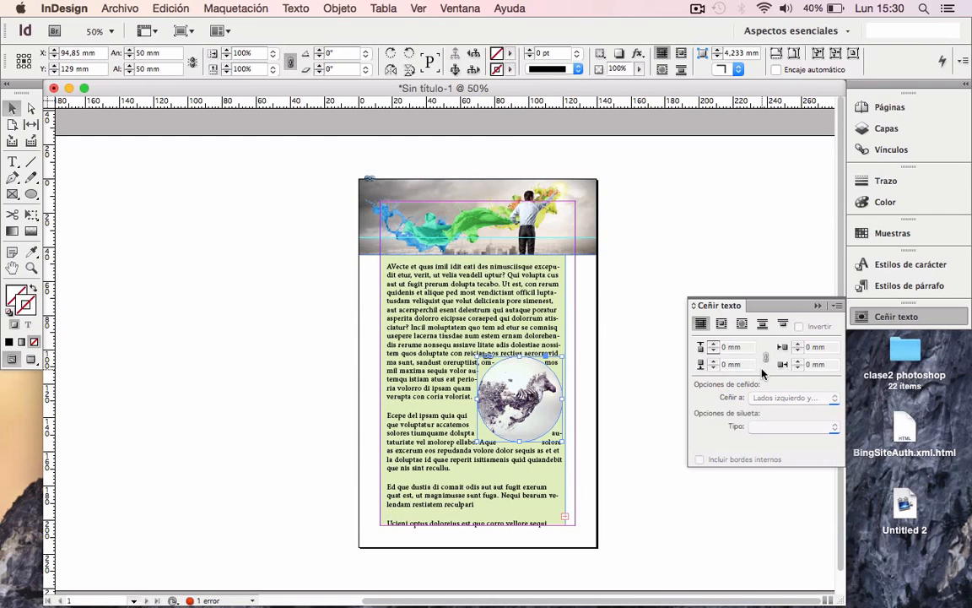
pyautogui.click(742, 323)
pyautogui.click(713, 343)
pyautogui.click(713, 345)
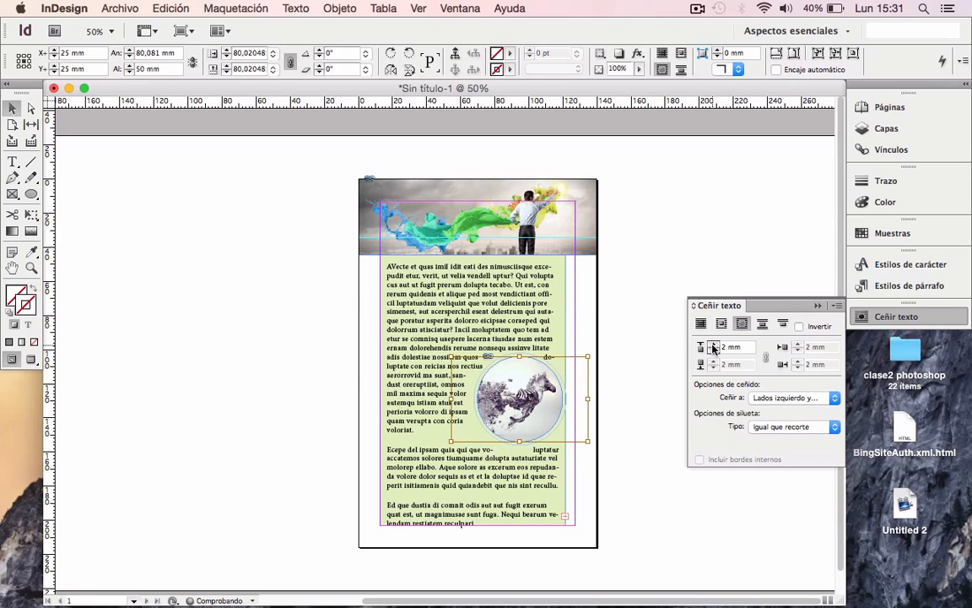
pyautogui.click(713, 345)
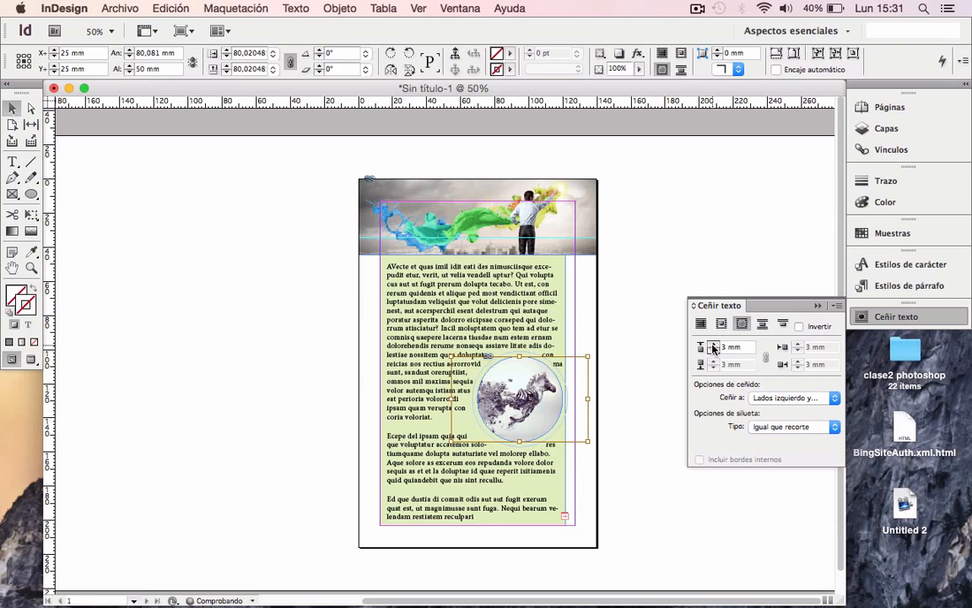
pyautogui.click(624, 382)
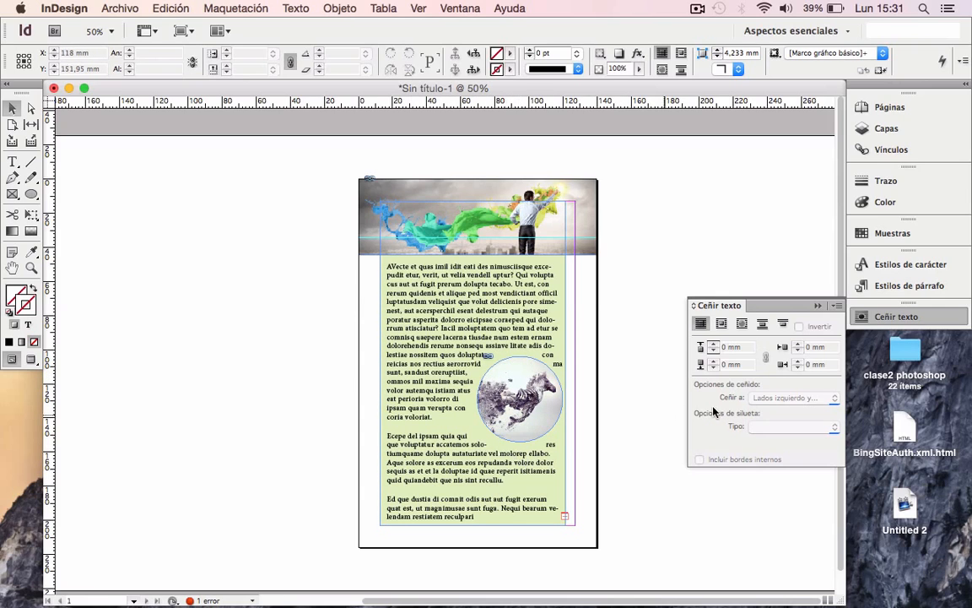
pyautogui.click(897, 318)
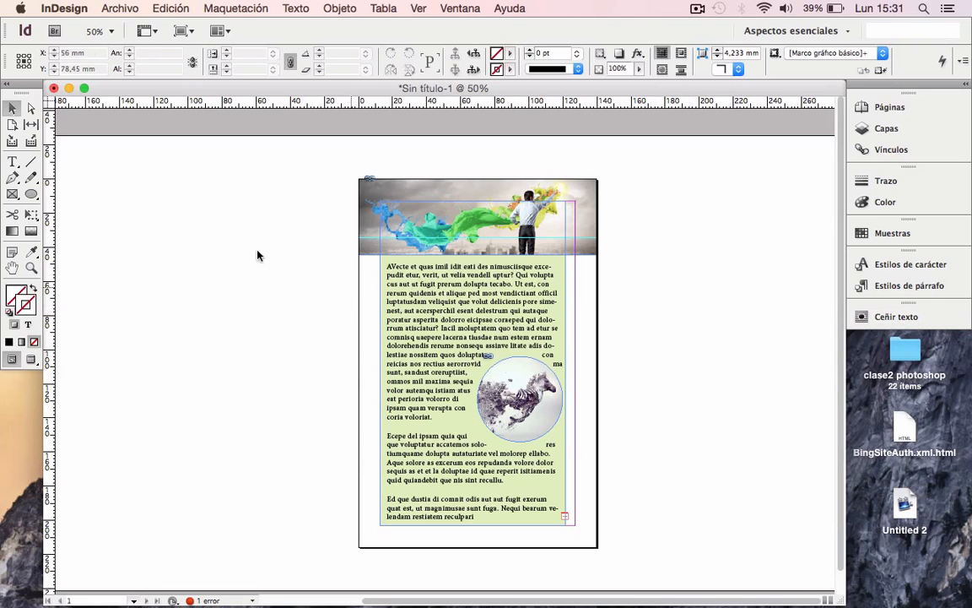